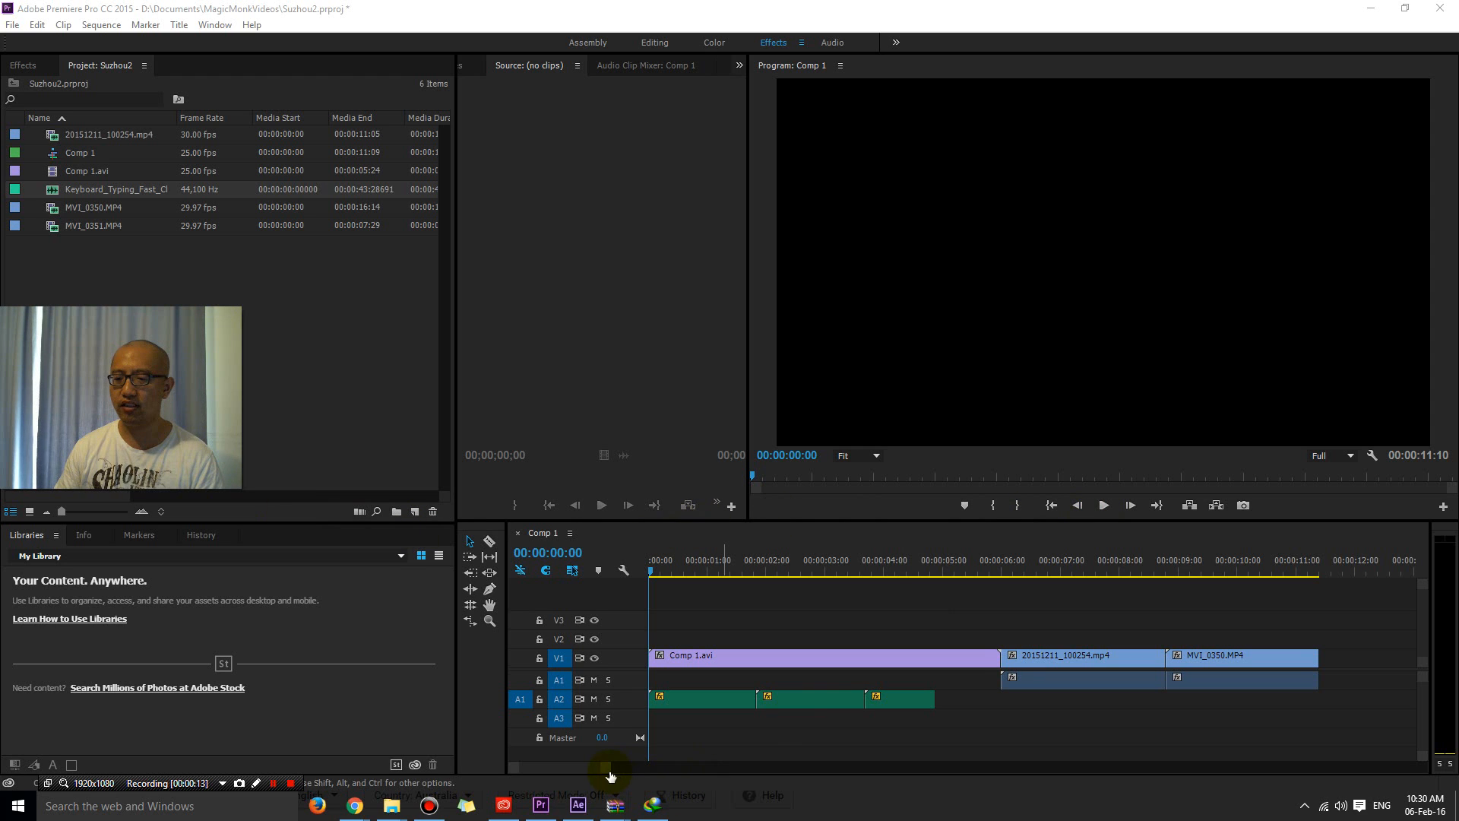
- Play the Comp 1 sequence from its start through the typed text into the next clip, and save the project
{"action": "left_click_drag", "start_coordinate": [610, 775], "coordinate": [658, 769]}
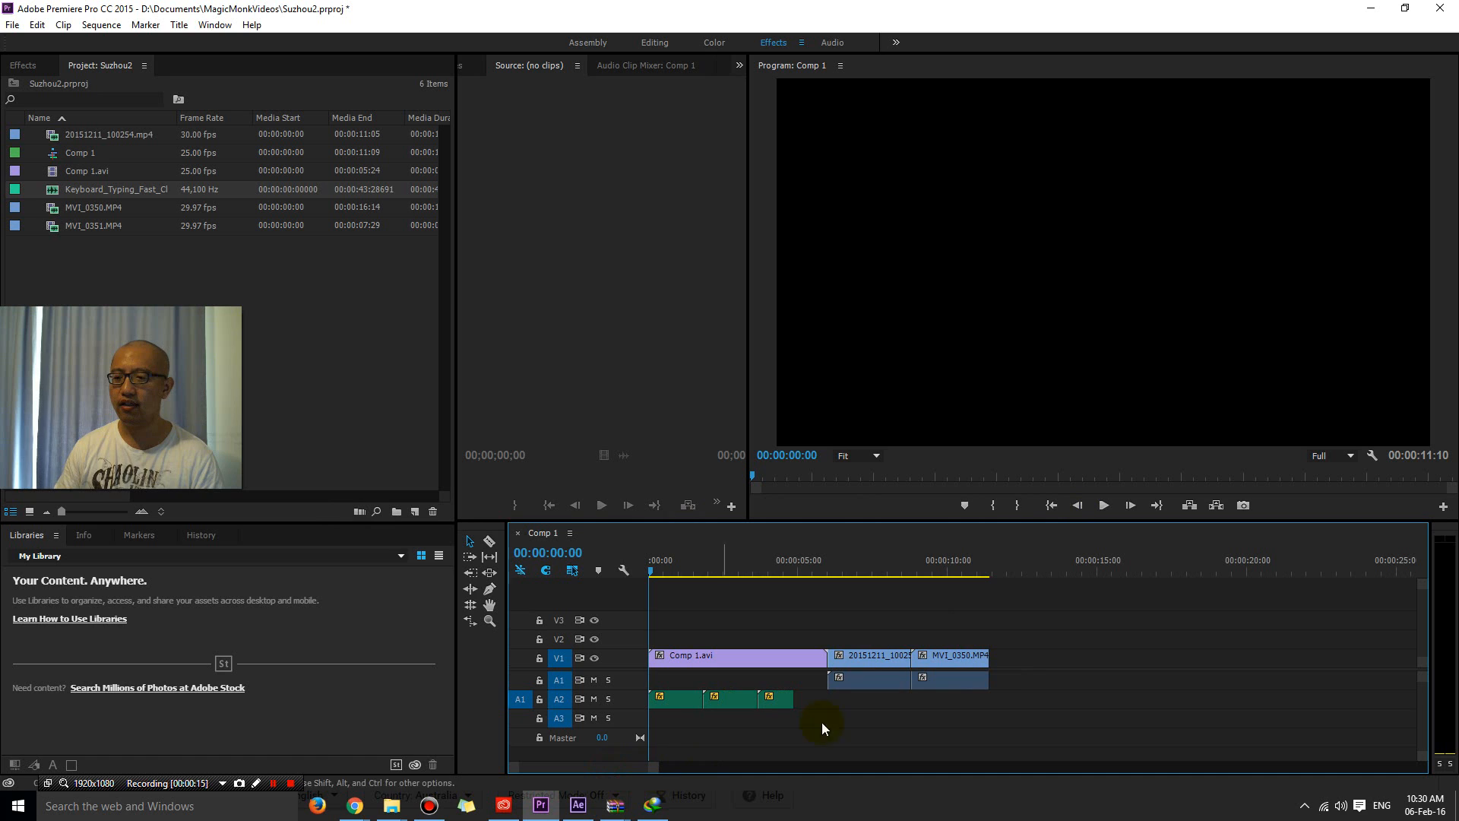
{"action": "left_click", "coordinate": [1115, 508]}
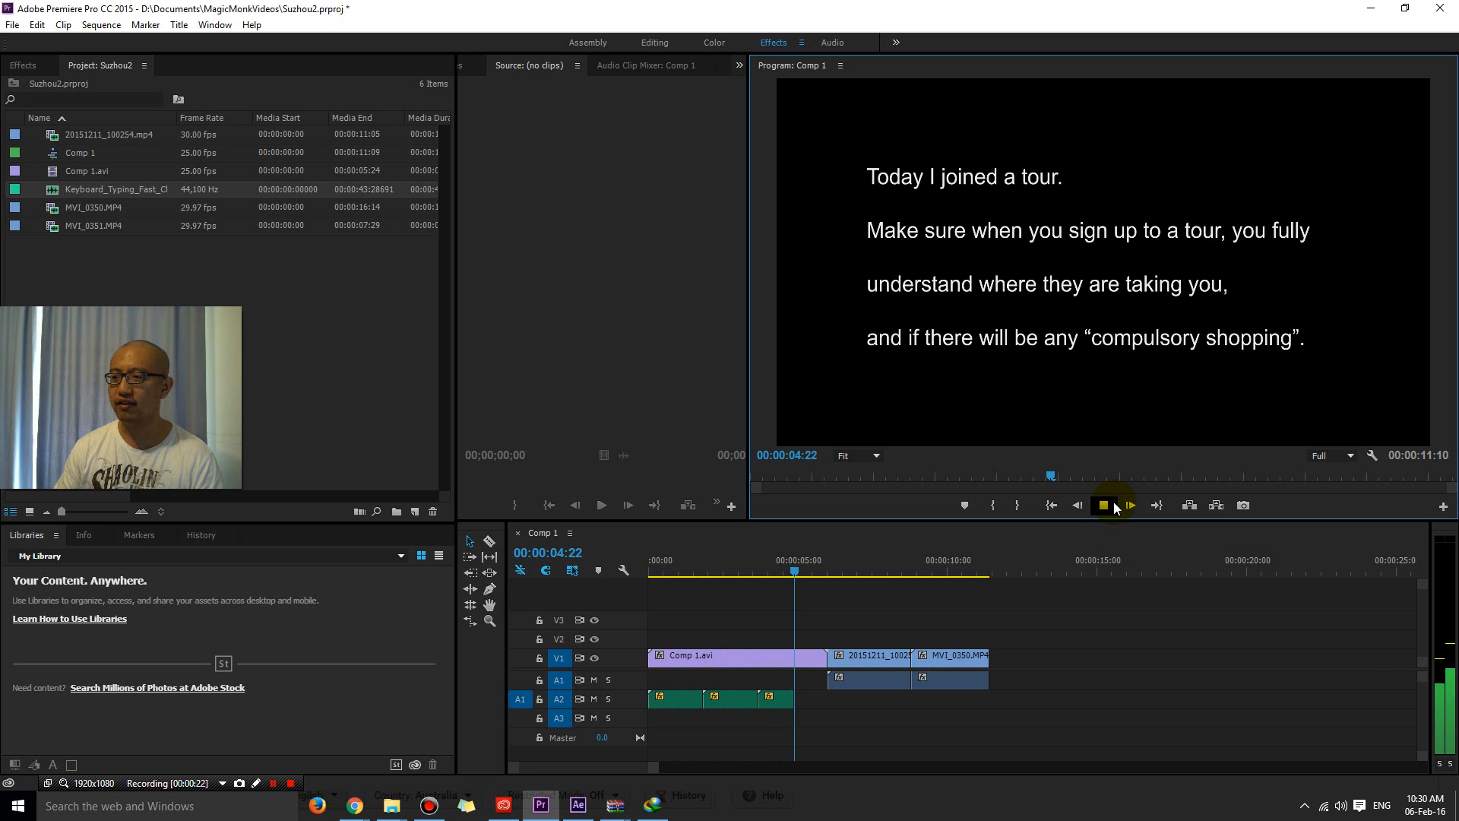
{"action": "left_click", "coordinate": [1115, 507]}
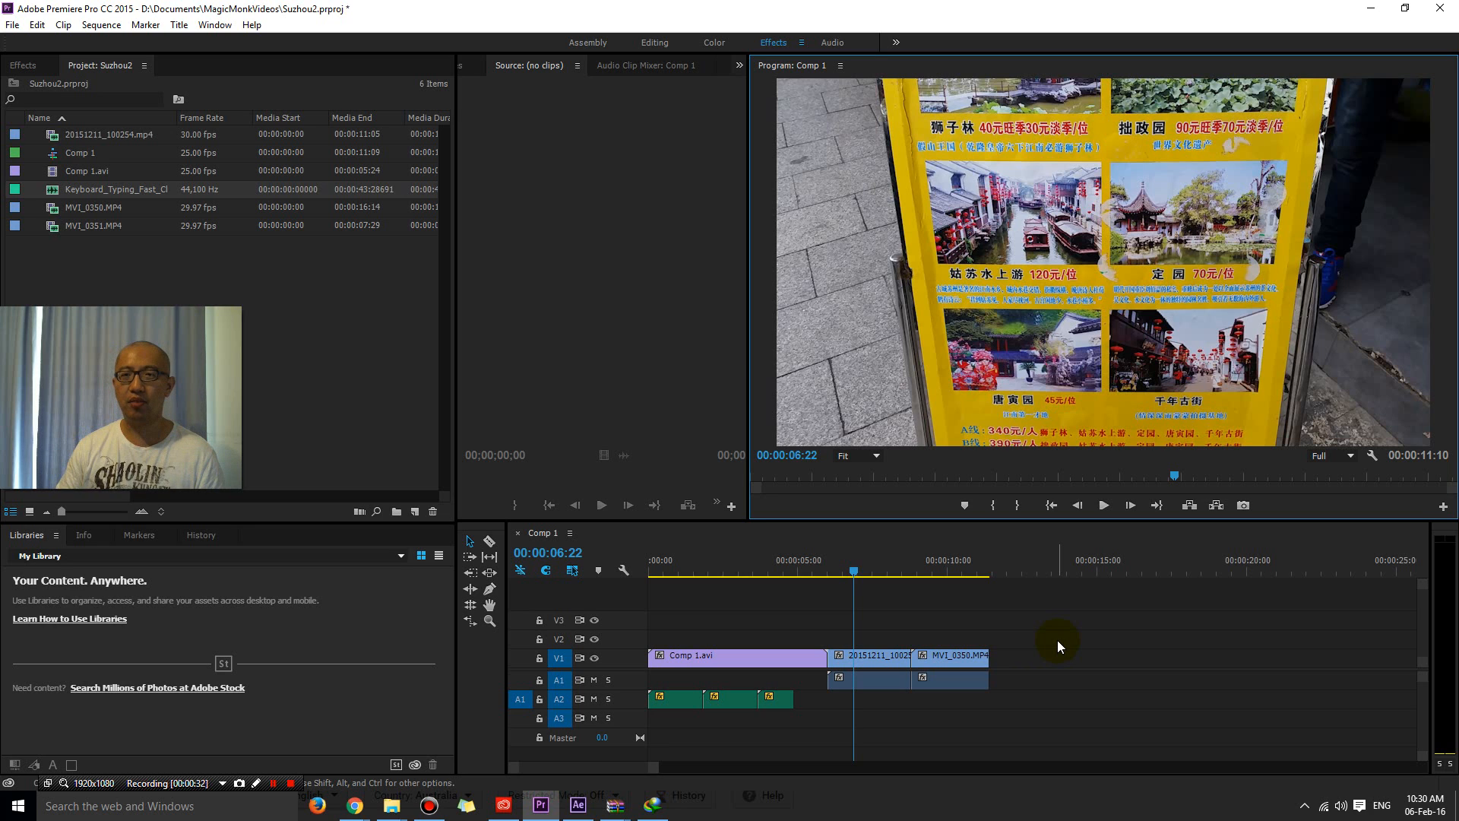
{"action": "key", "text": "ctrl+s"}
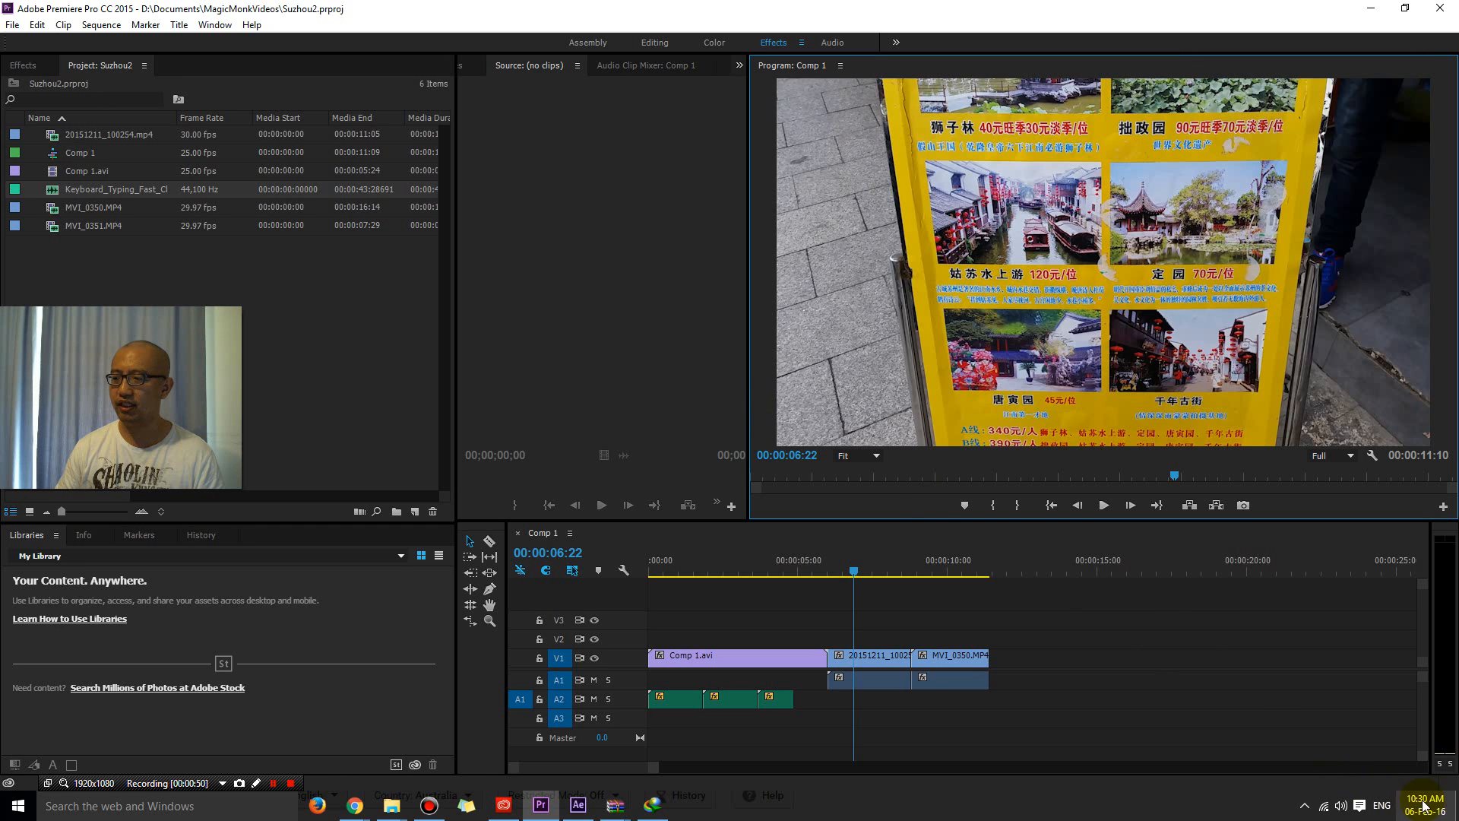
- Switch to After Effects and close the open typewriter.aep project
{"action": "left_click", "coordinate": [1456, 808]}
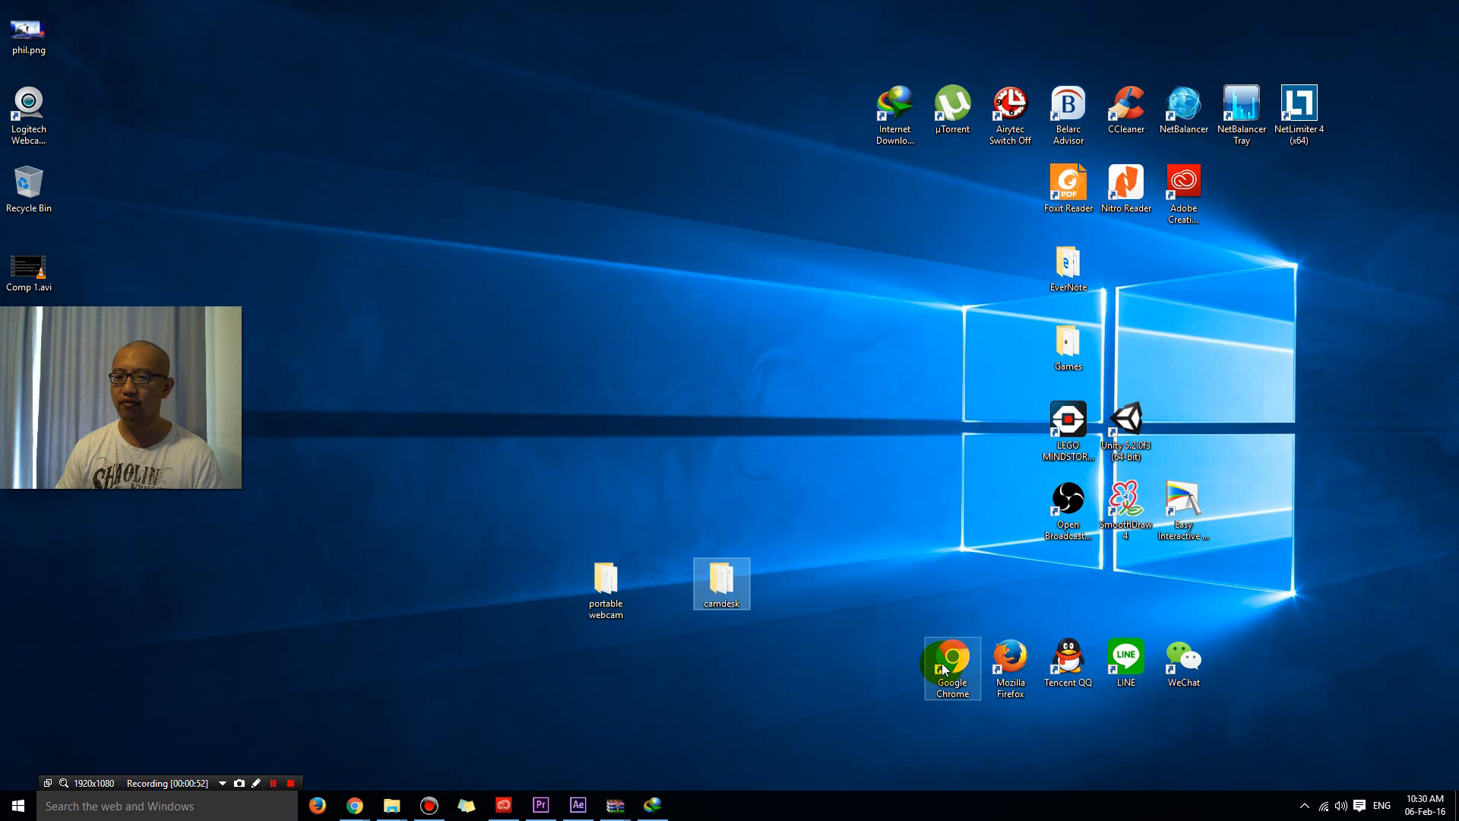
{"action": "left_click", "coordinate": [584, 799]}
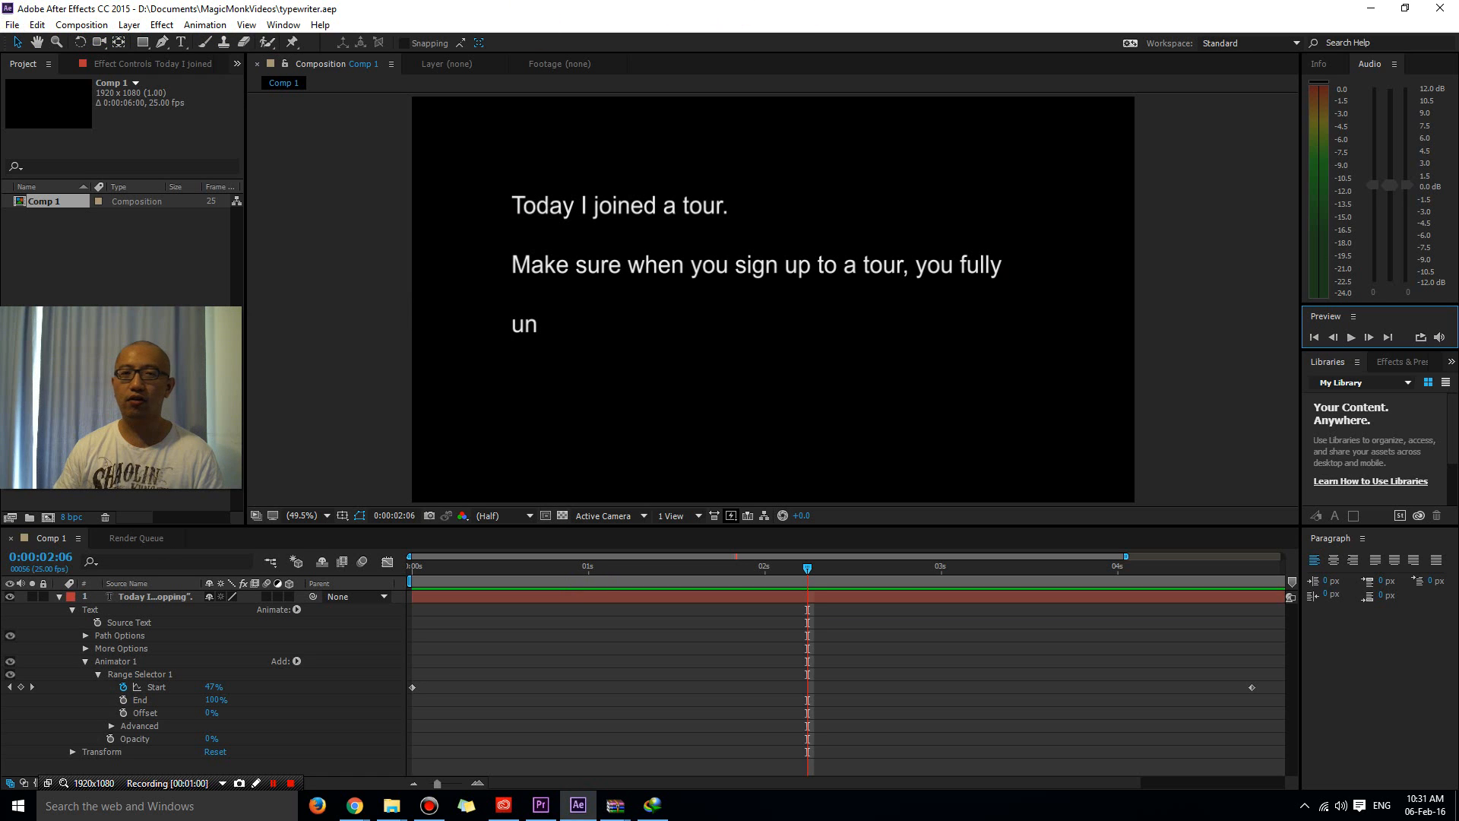
{"action": "left_click", "coordinate": [17, 28]}
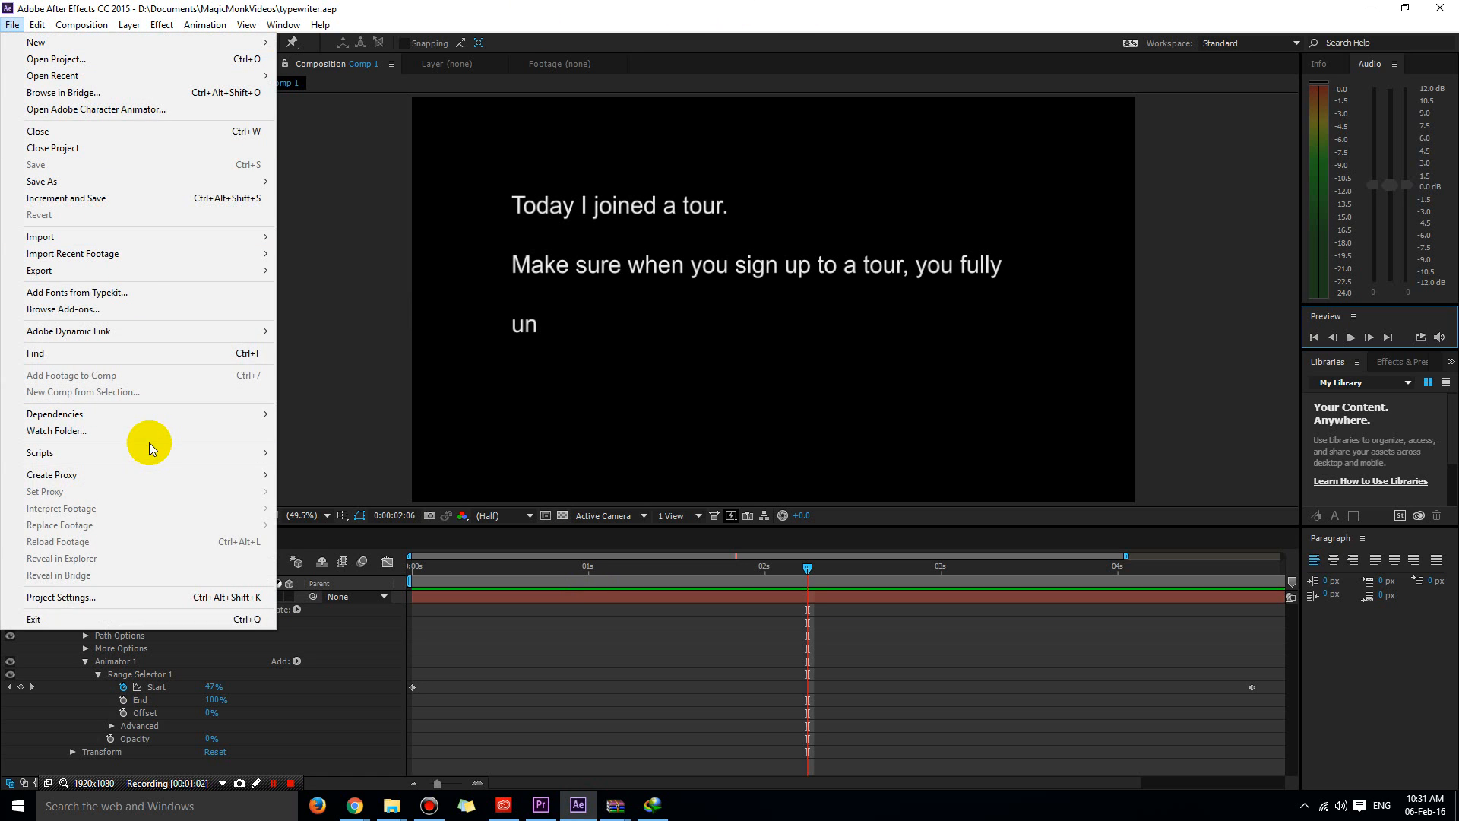
{"action": "left_click", "coordinate": [84, 149]}
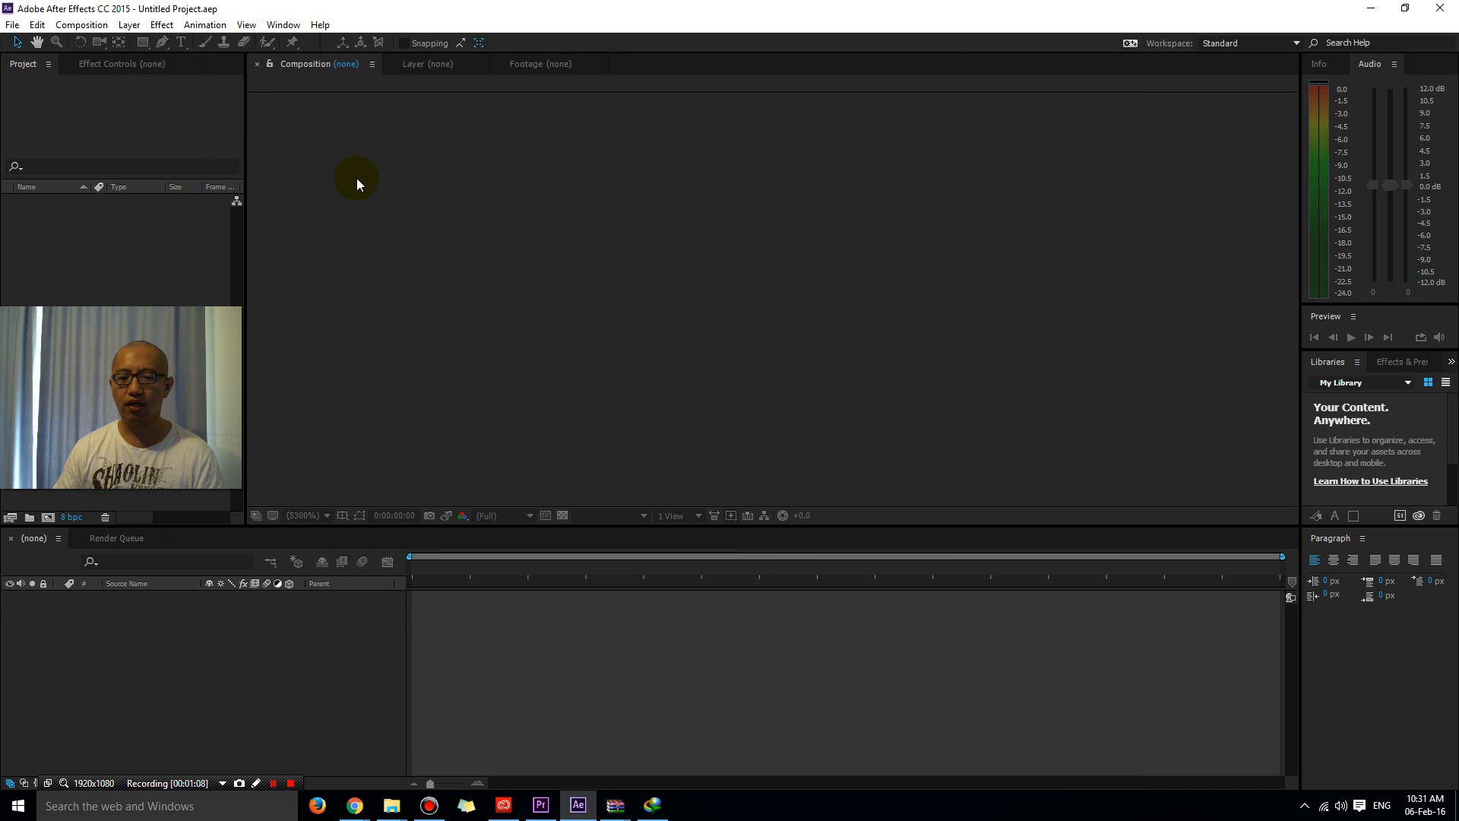
- Create a new composition named "Typing effect" with the existing HDTV 1080 25 preset and 6-second duration
{"action": "left_click", "coordinate": [81, 25]}
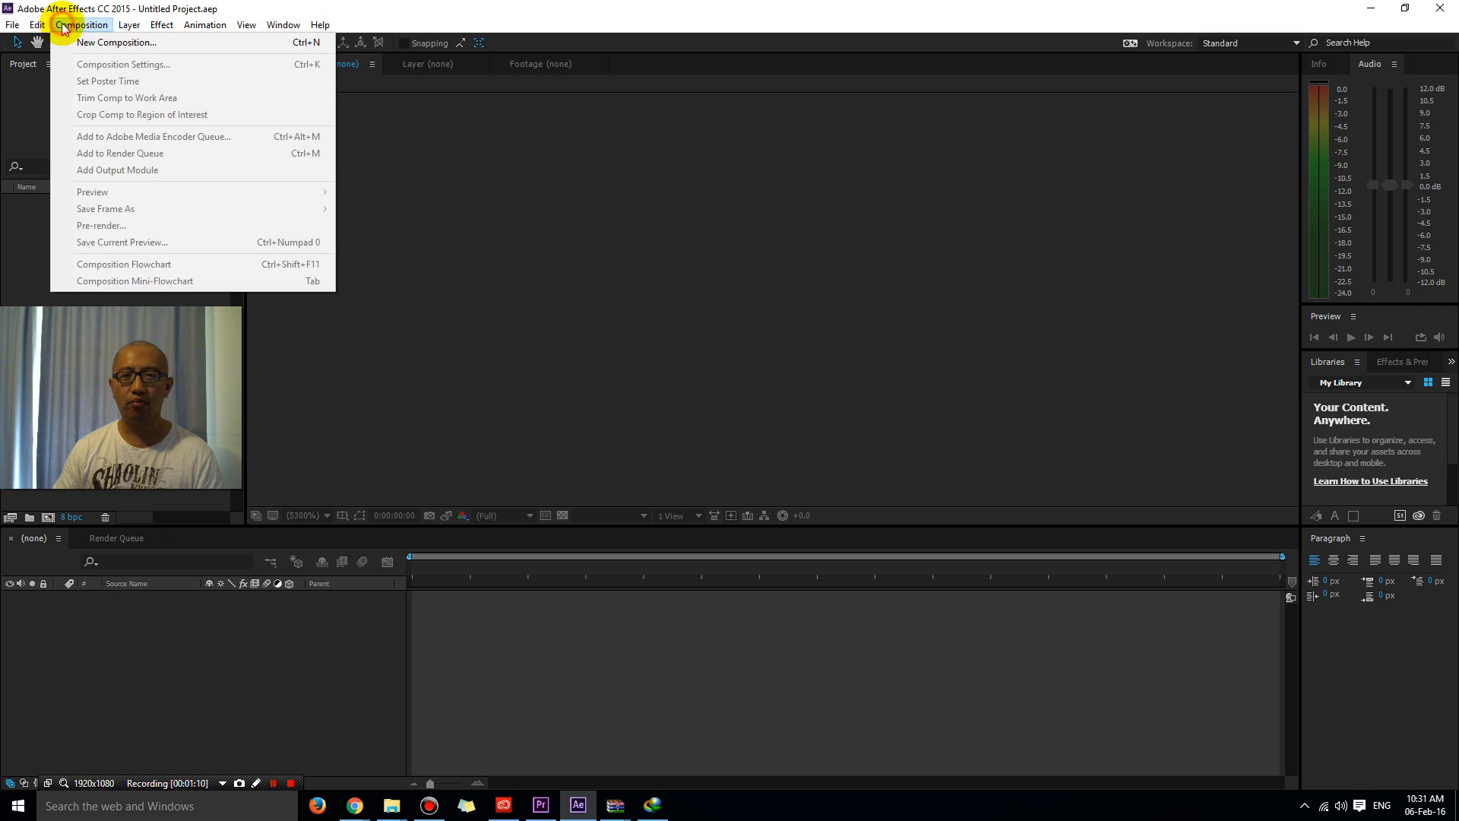
{"action": "left_click", "coordinate": [84, 42]}
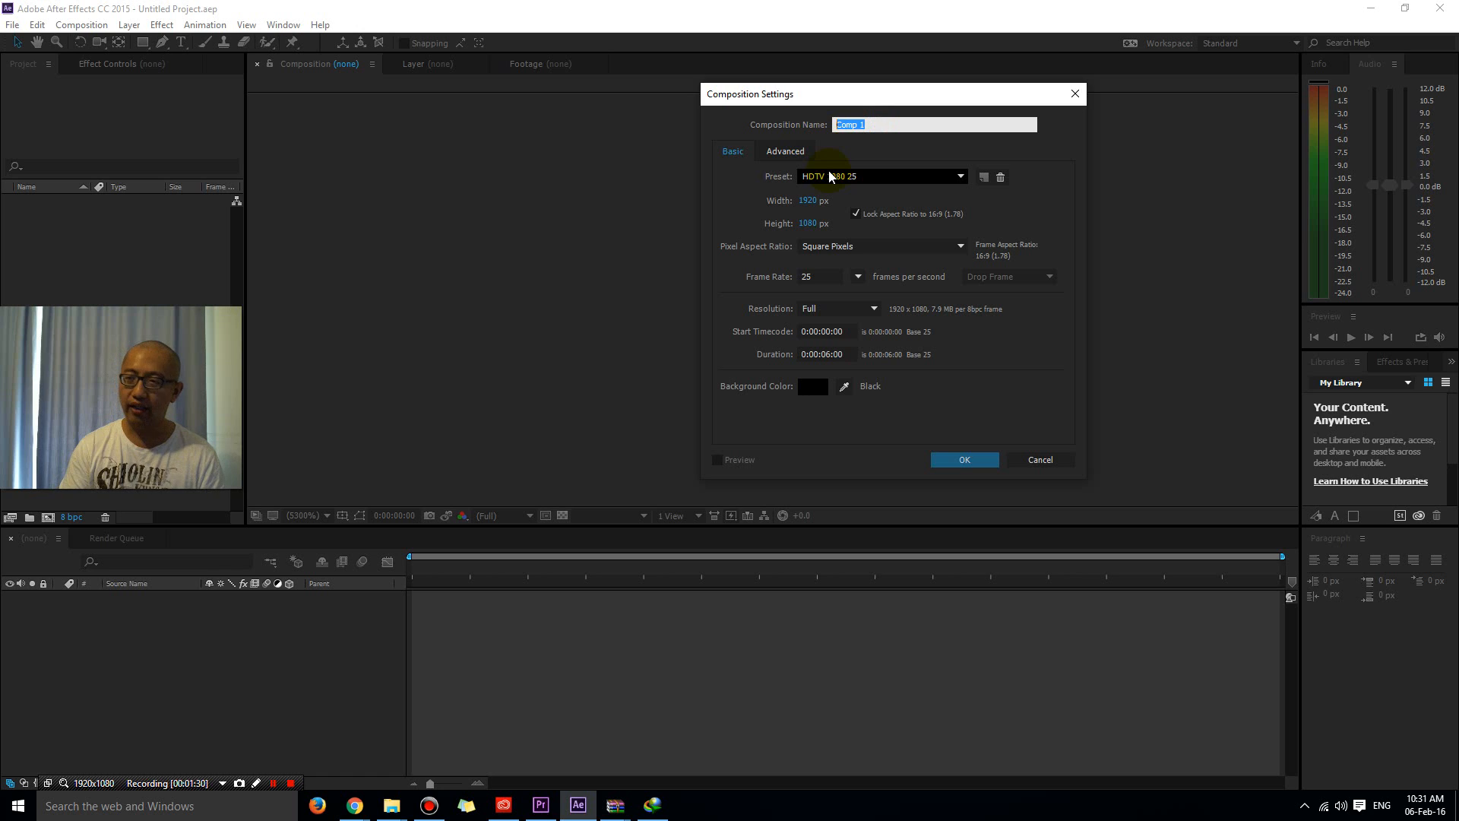
{"action": "type", "text": "Typewriter effect"}
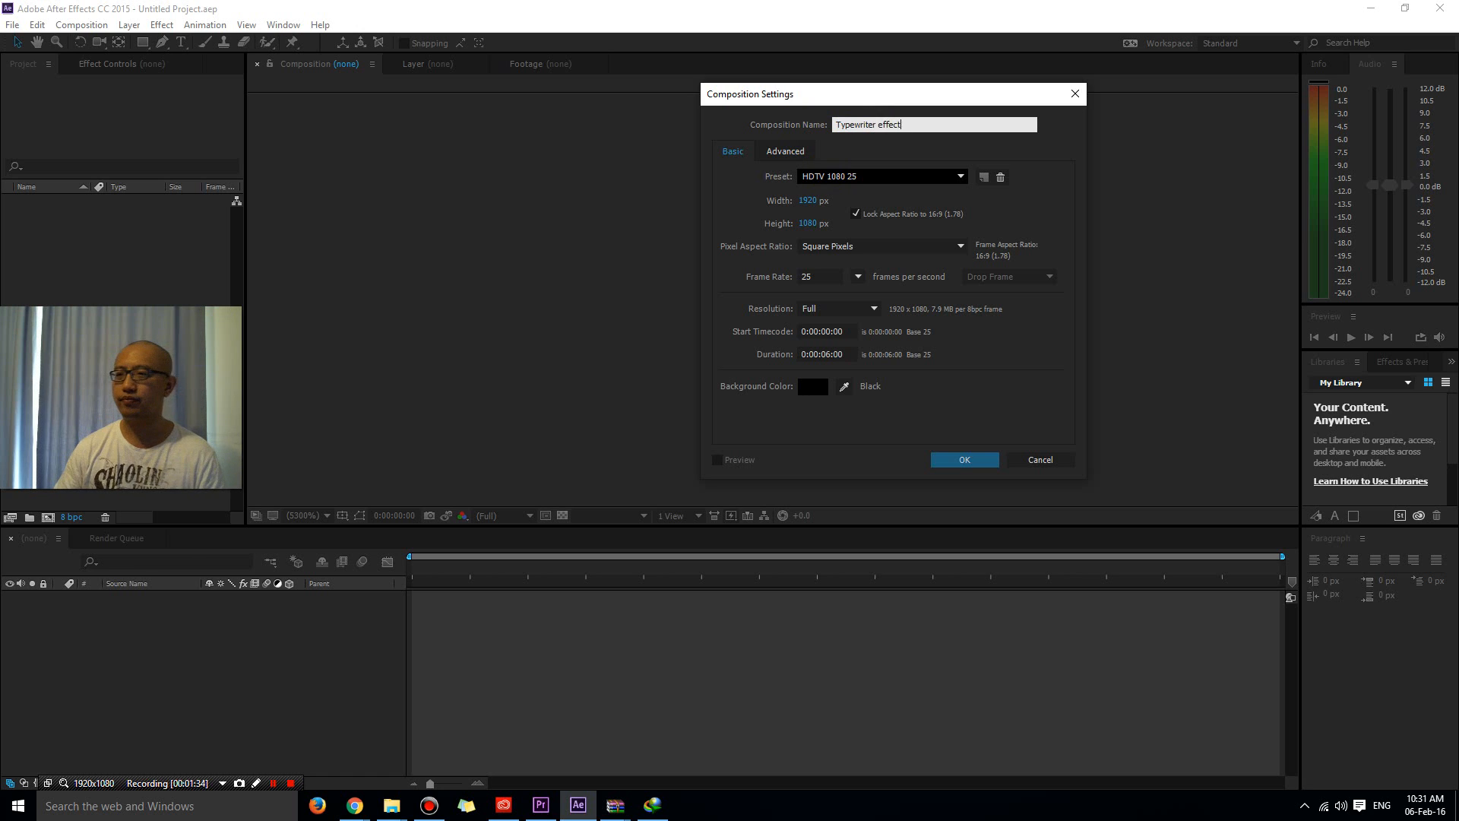
{"action": "left_click_drag", "start_coordinate": [909, 125], "coordinate": [777, 126]}
{"action": "type", "text": "T"}
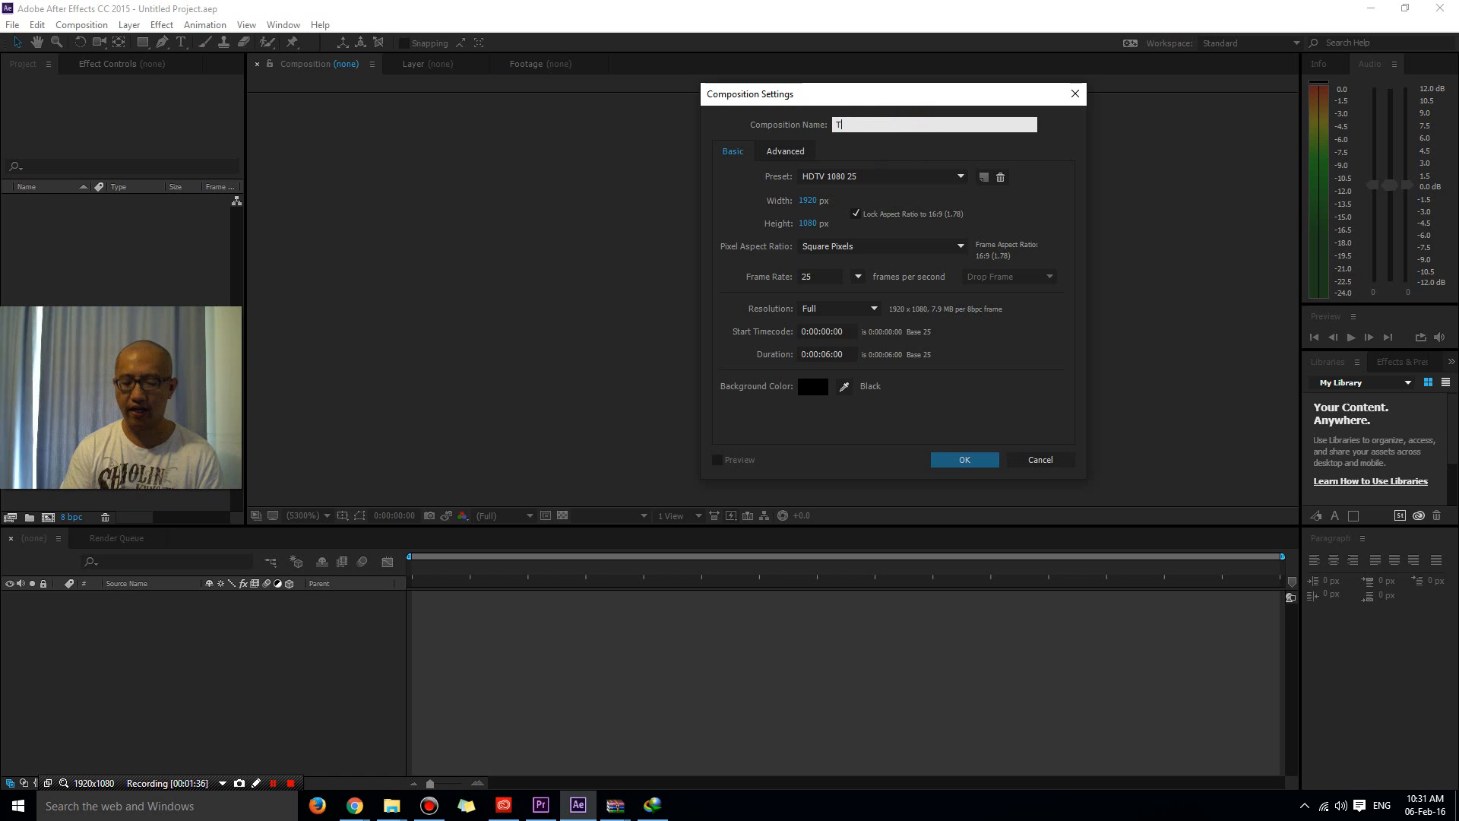
{"action": "type", "text": "pying ef"}
{"action": "key", "text": "ctrl+a"}
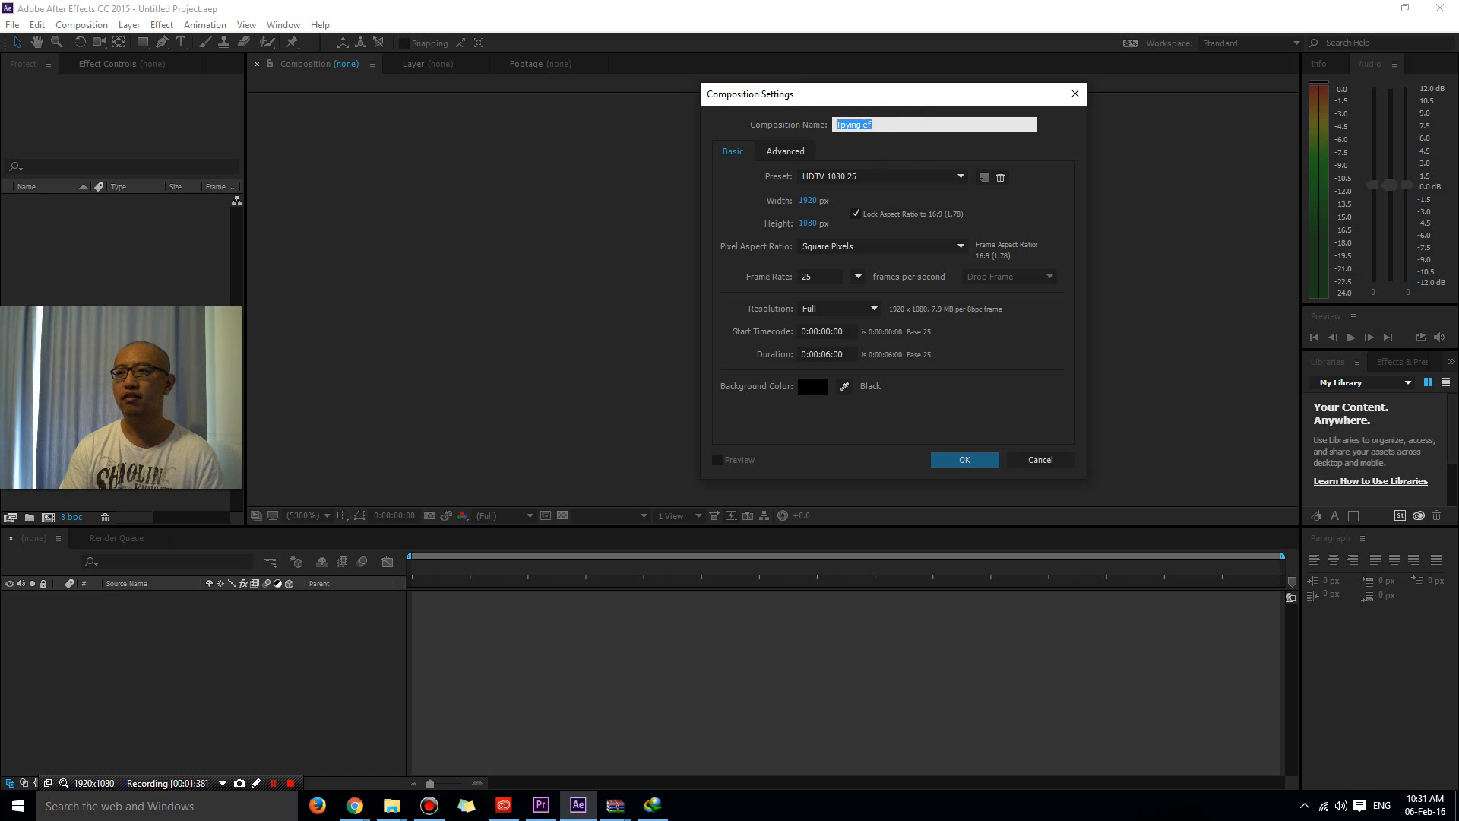
{"action": "type", "text": "Typ"}
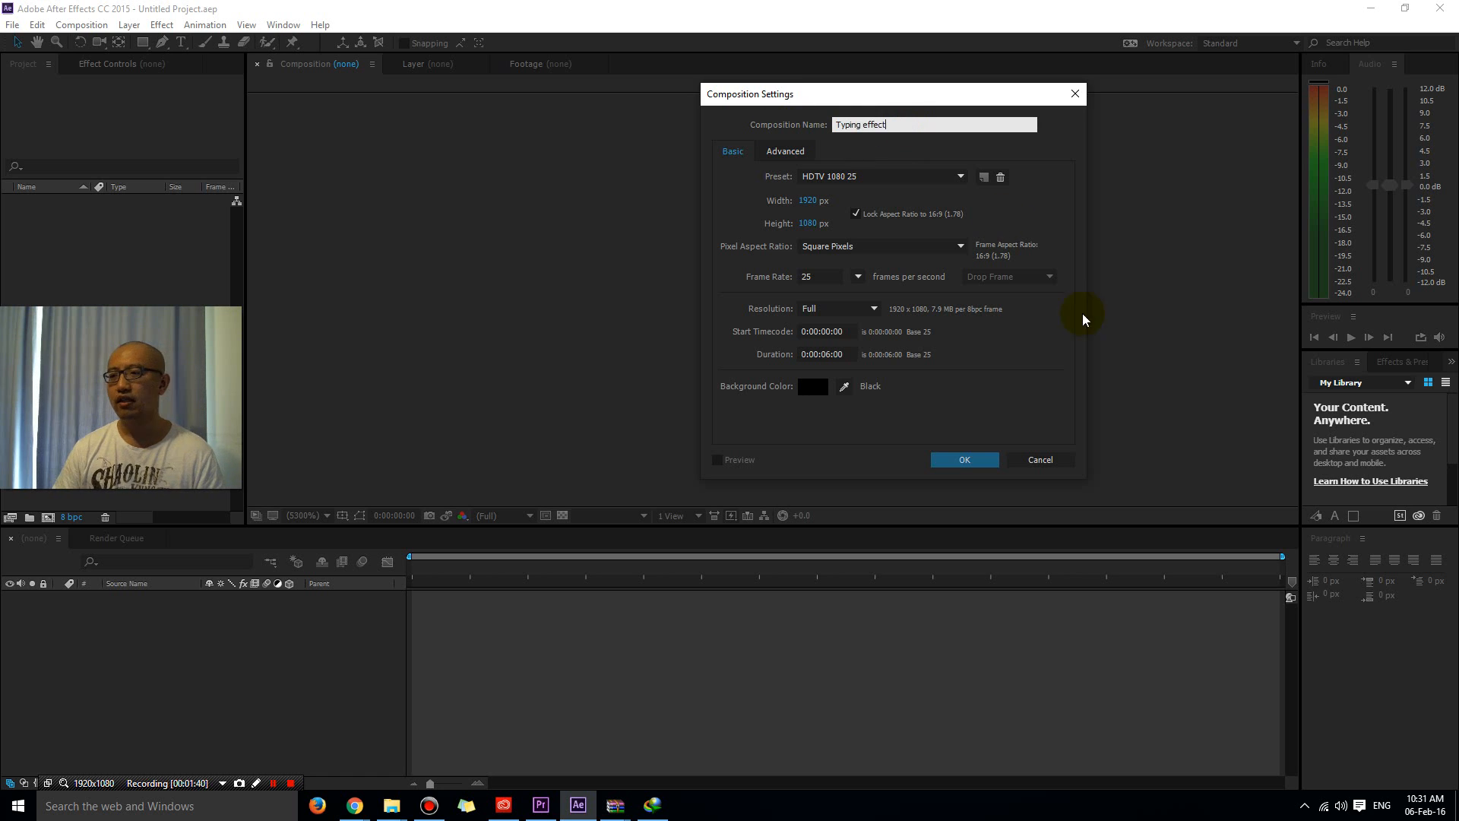
{"action": "left_click", "coordinate": [964, 459]}
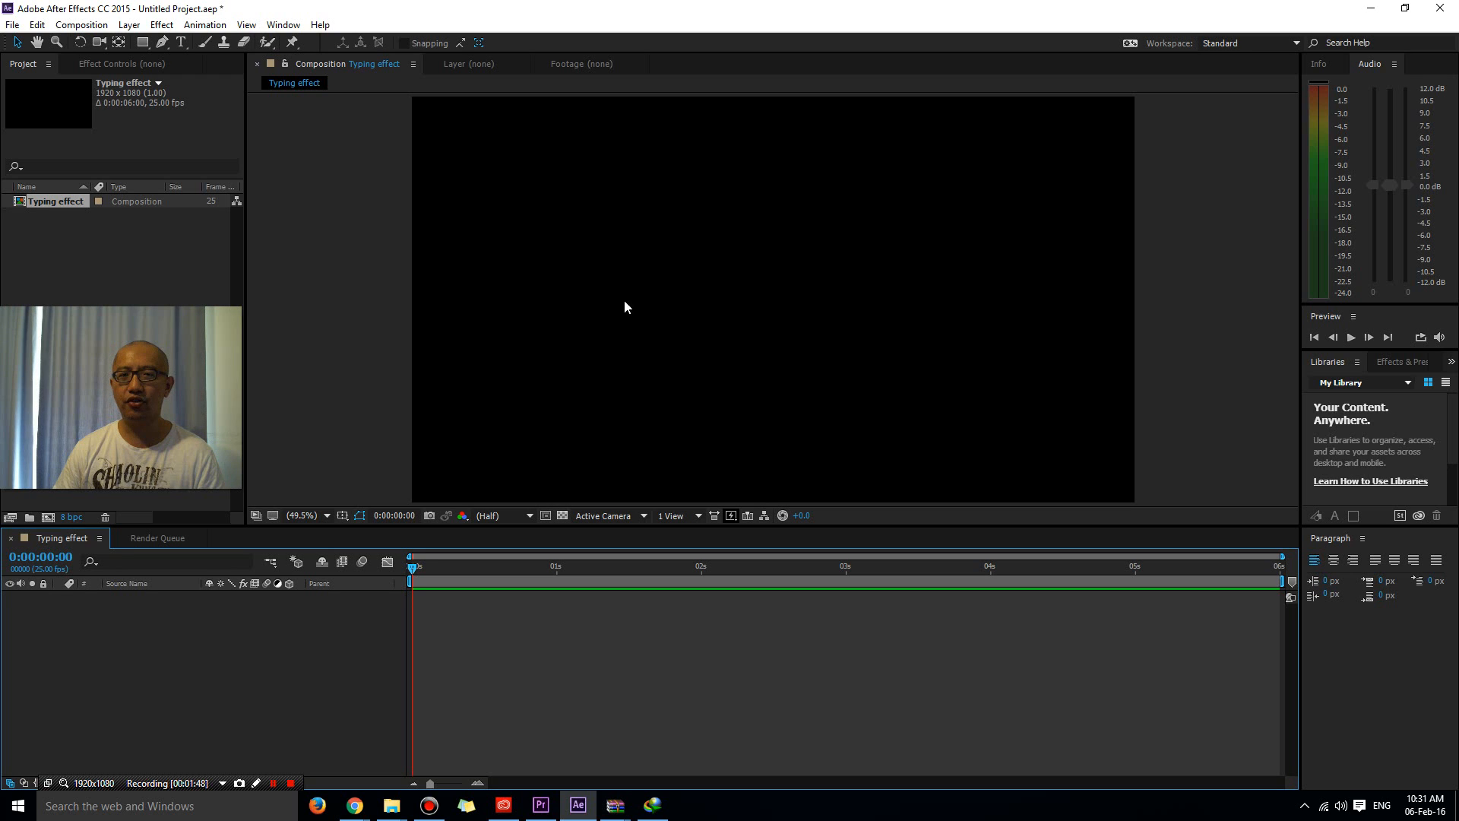
- Add horizontal text greeting viewers with the presenter's first name followed by "the magic monk.", a blank line, and "How are you today?"
{"action": "left_click", "coordinate": [184, 43]}
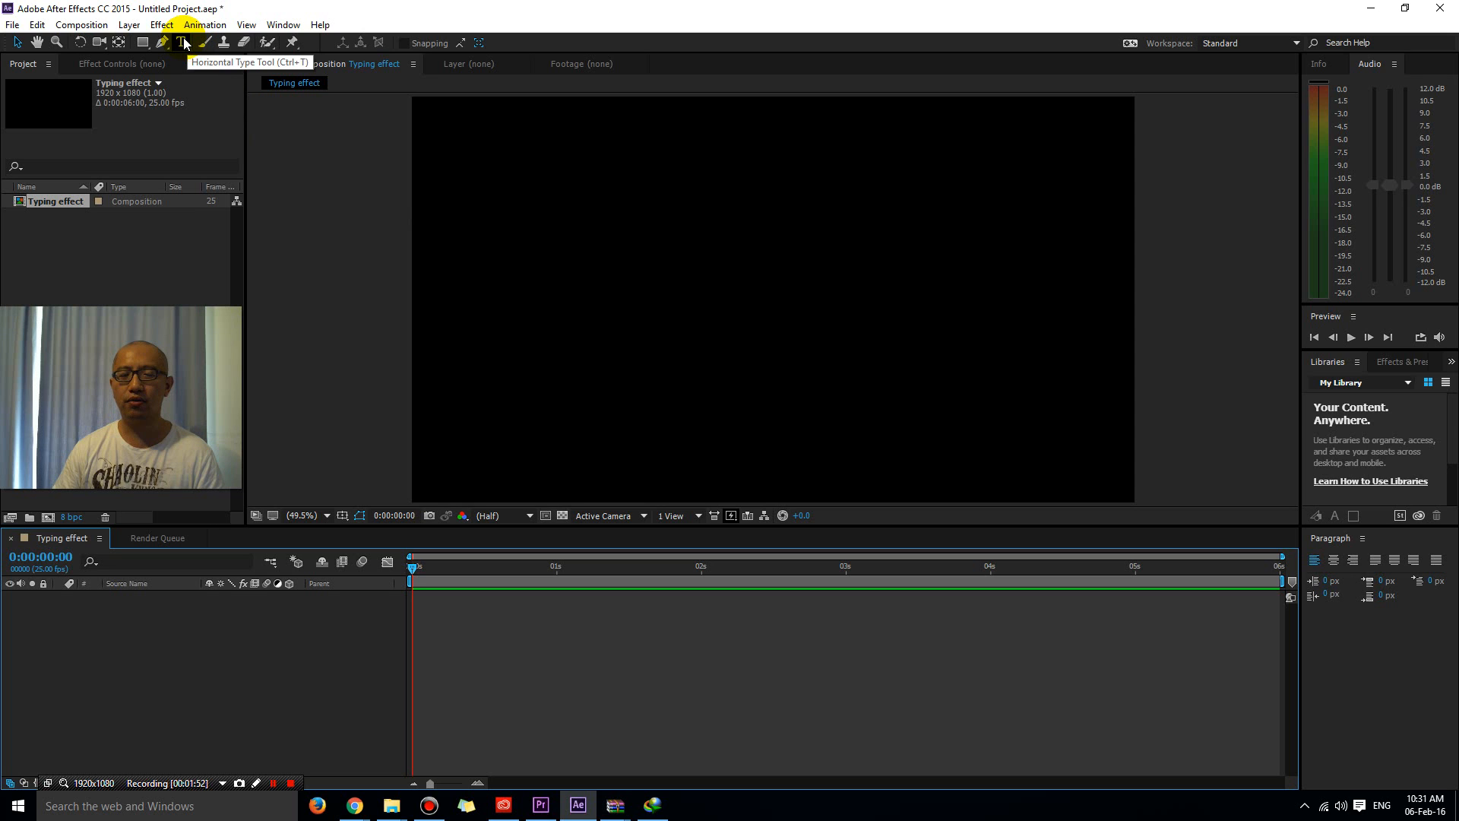
{"action": "left_click", "coordinate": [184, 42]}
{"action": "left_click", "coordinate": [484, 266]}
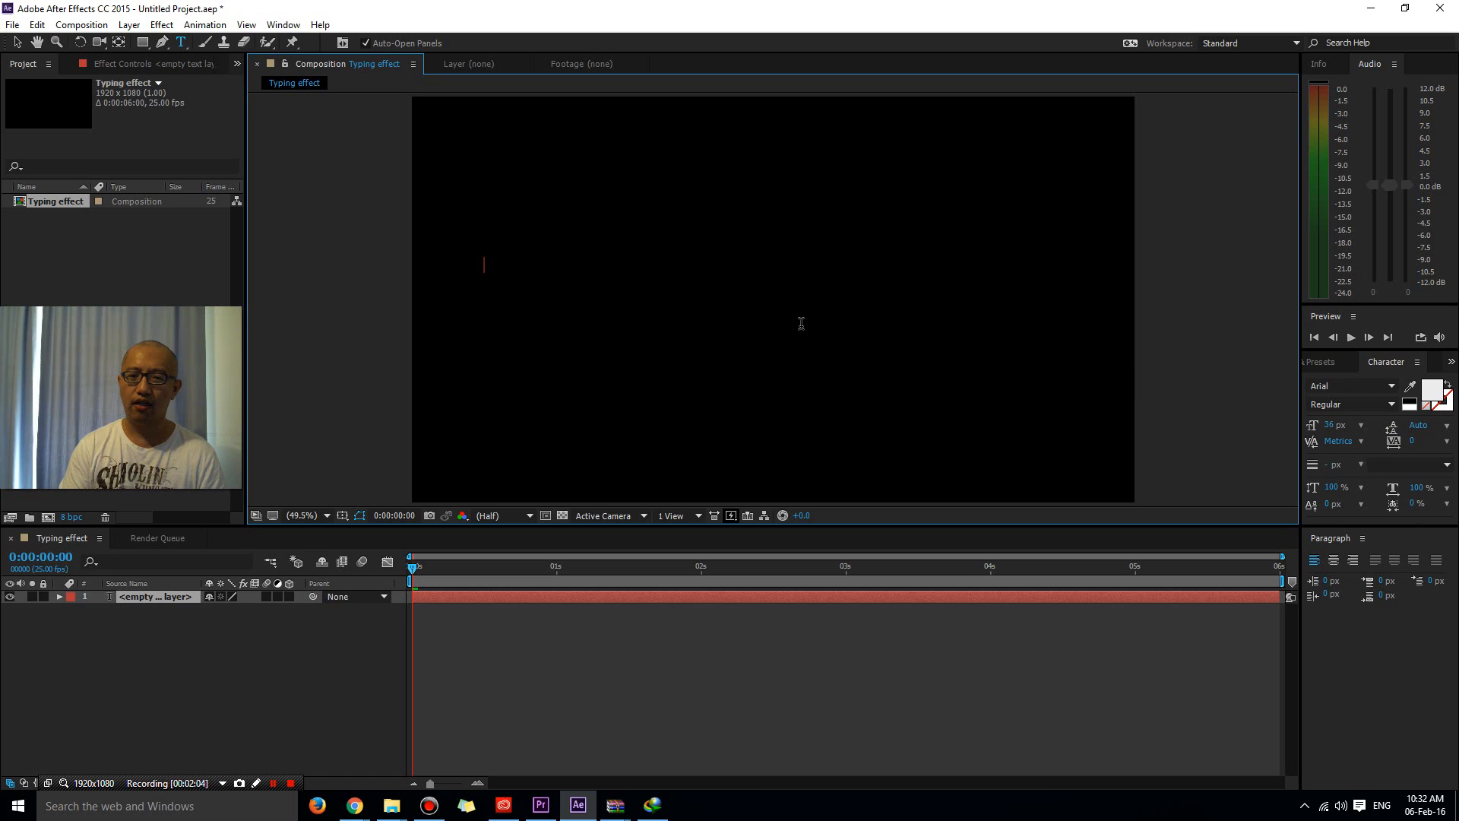
{"action": "type", "text": "Hello "}
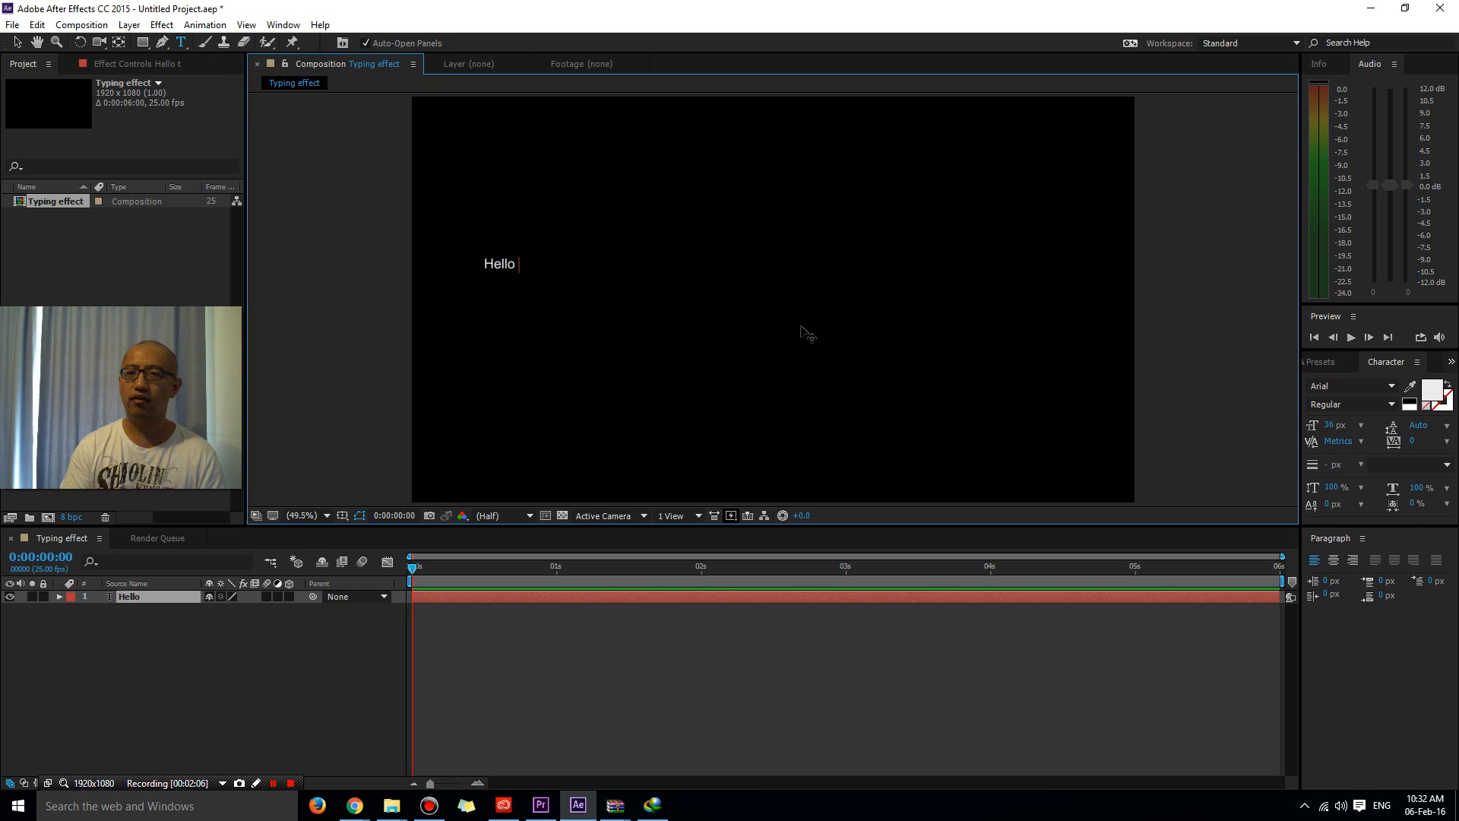
{"action": "type", "text": "this is Eddie the magic "}
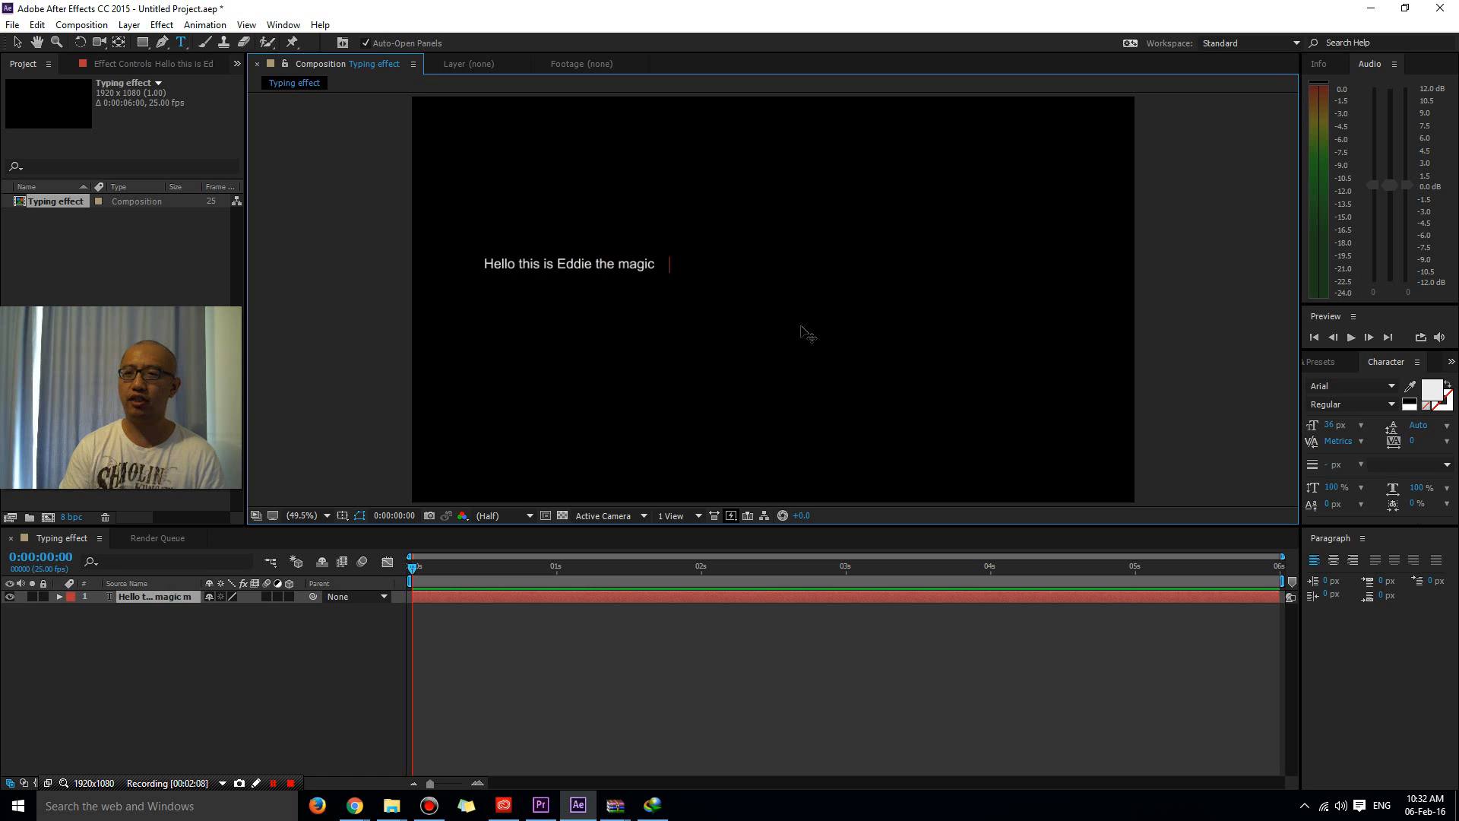
{"action": "type", "text": "monk."}
{"action": "type", "text": "How are you today."}
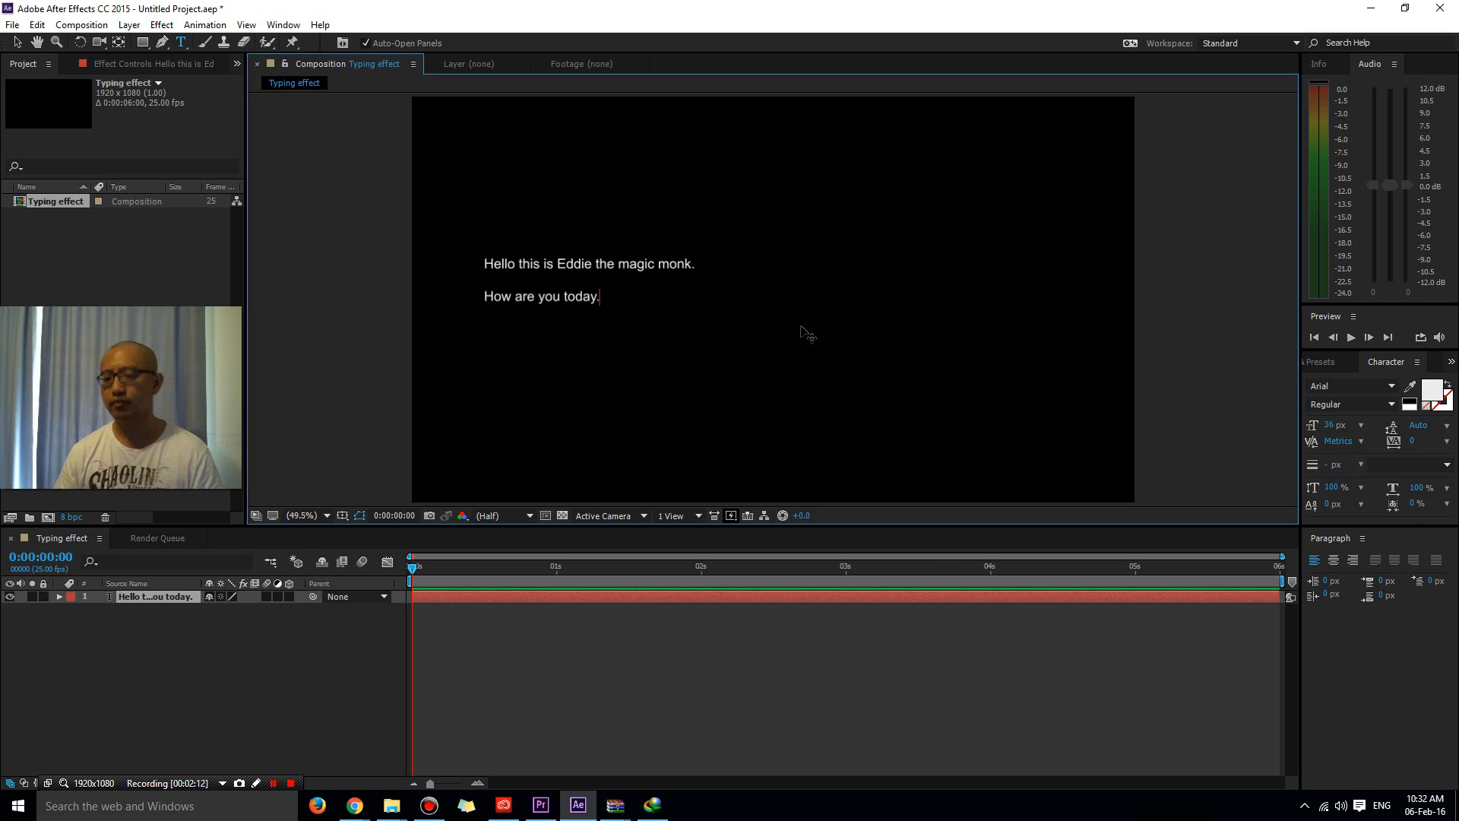
{"action": "key", "text": "BackSpace"}
{"action": "type", "text": "?"}
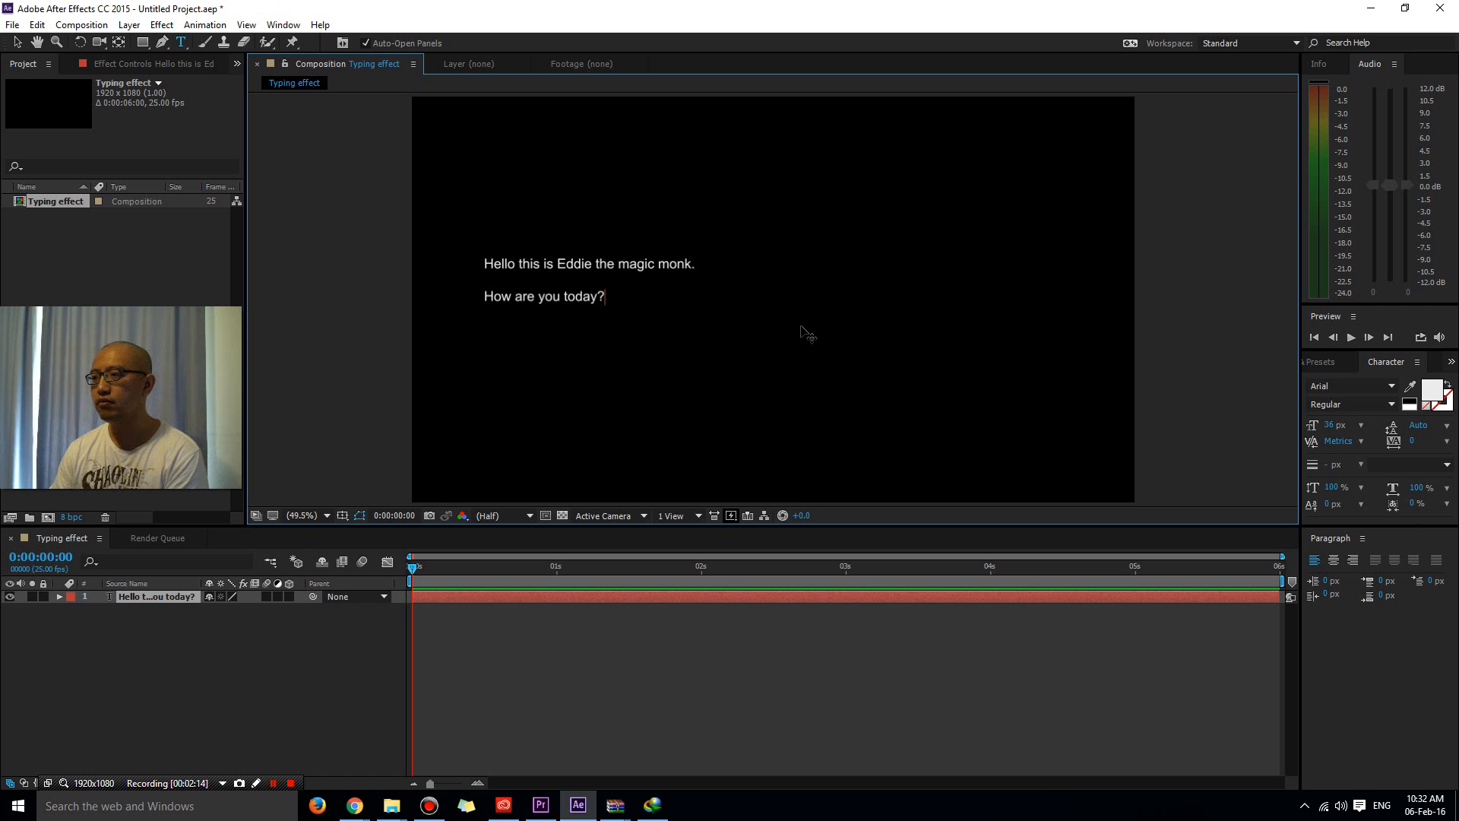
- Set the font size of both text lines to 72 px
{"action": "left_click", "coordinate": [1360, 430]}
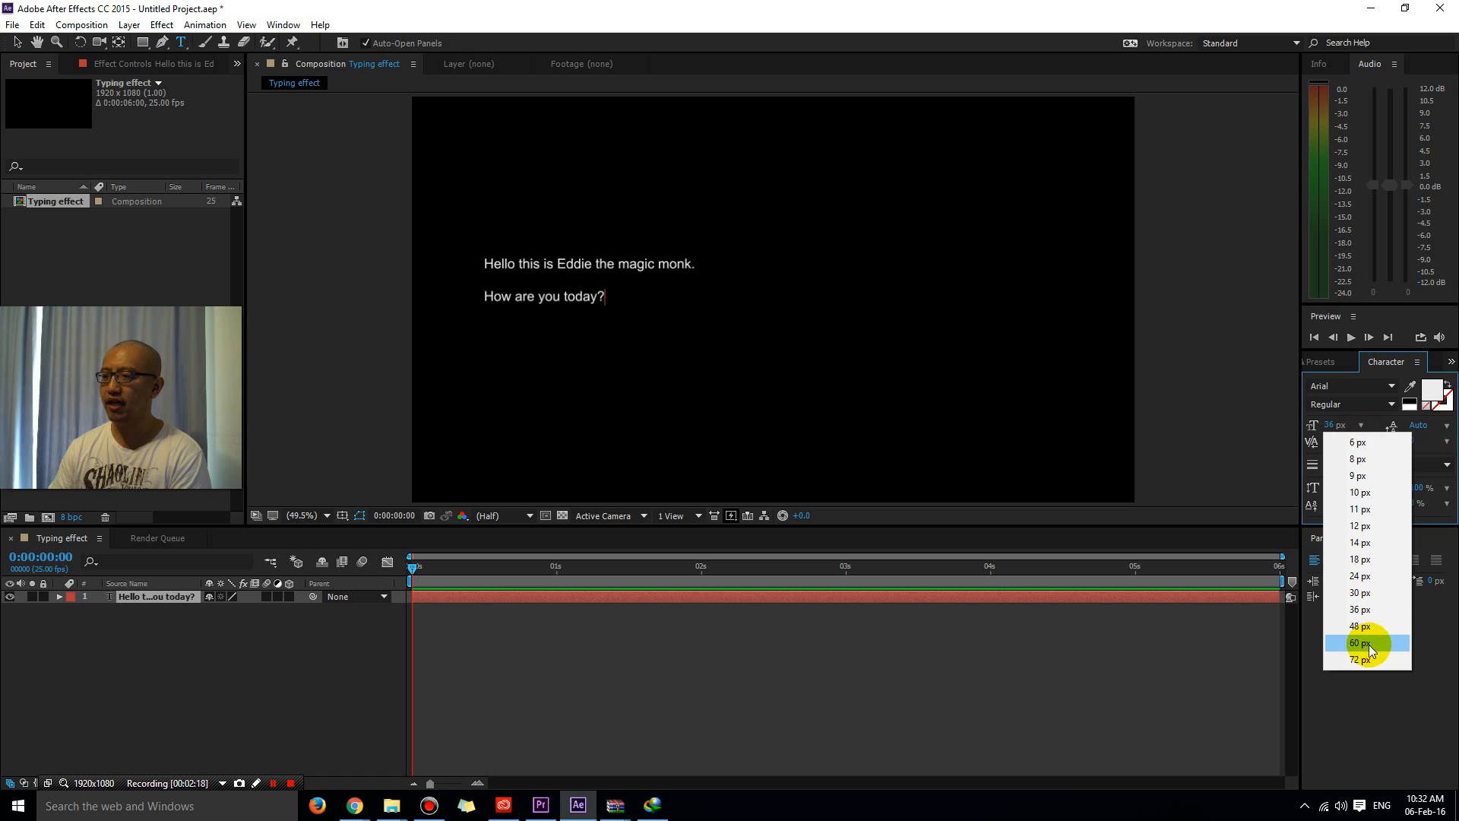
{"action": "left_click", "coordinate": [1352, 664]}
{"action": "left_click_drag", "start_coordinate": [605, 296], "coordinate": [484, 262]}
{"action": "left_click", "coordinate": [1360, 426]}
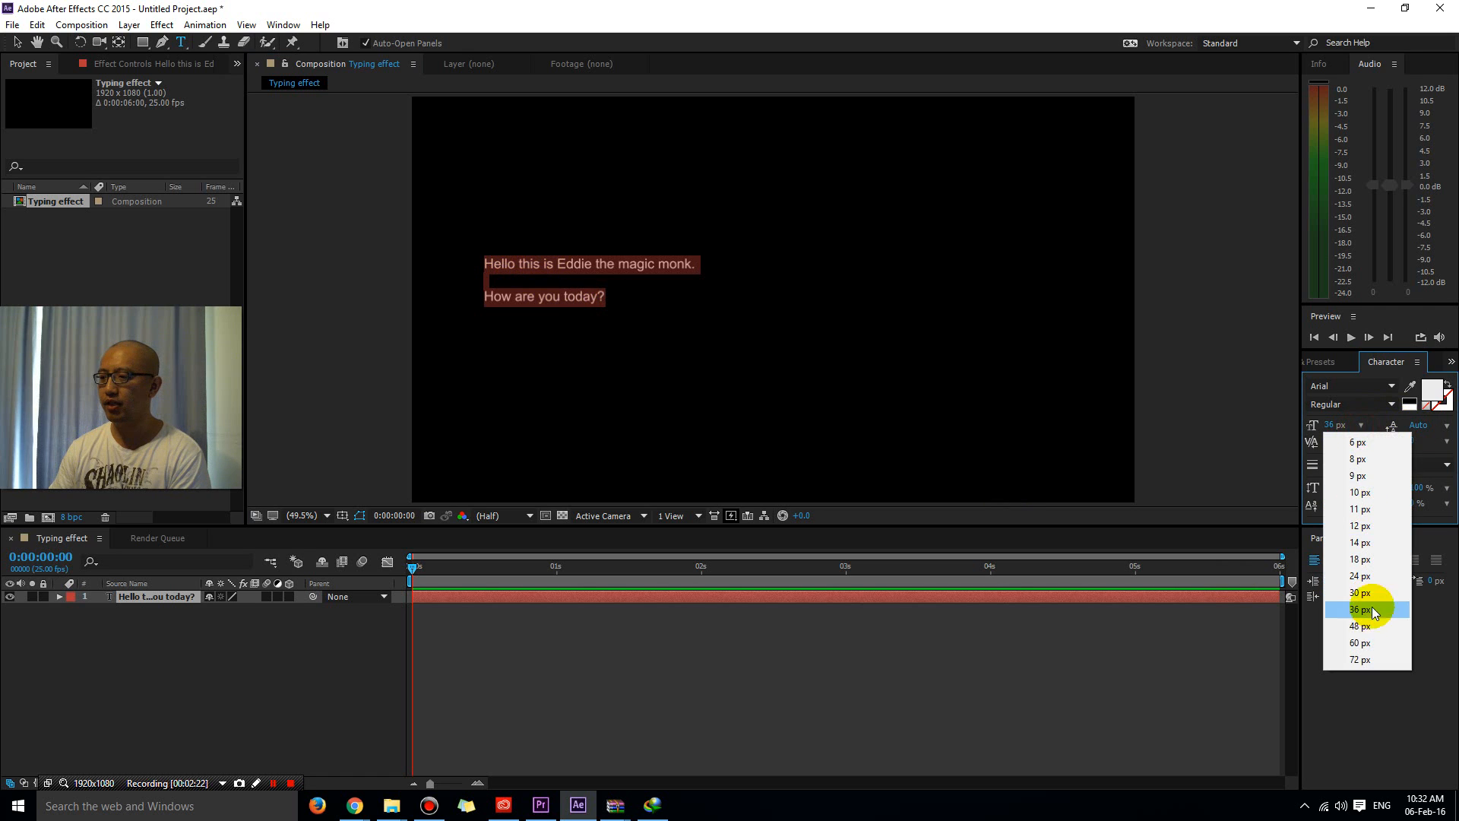
{"action": "left_click", "coordinate": [1360, 643]}
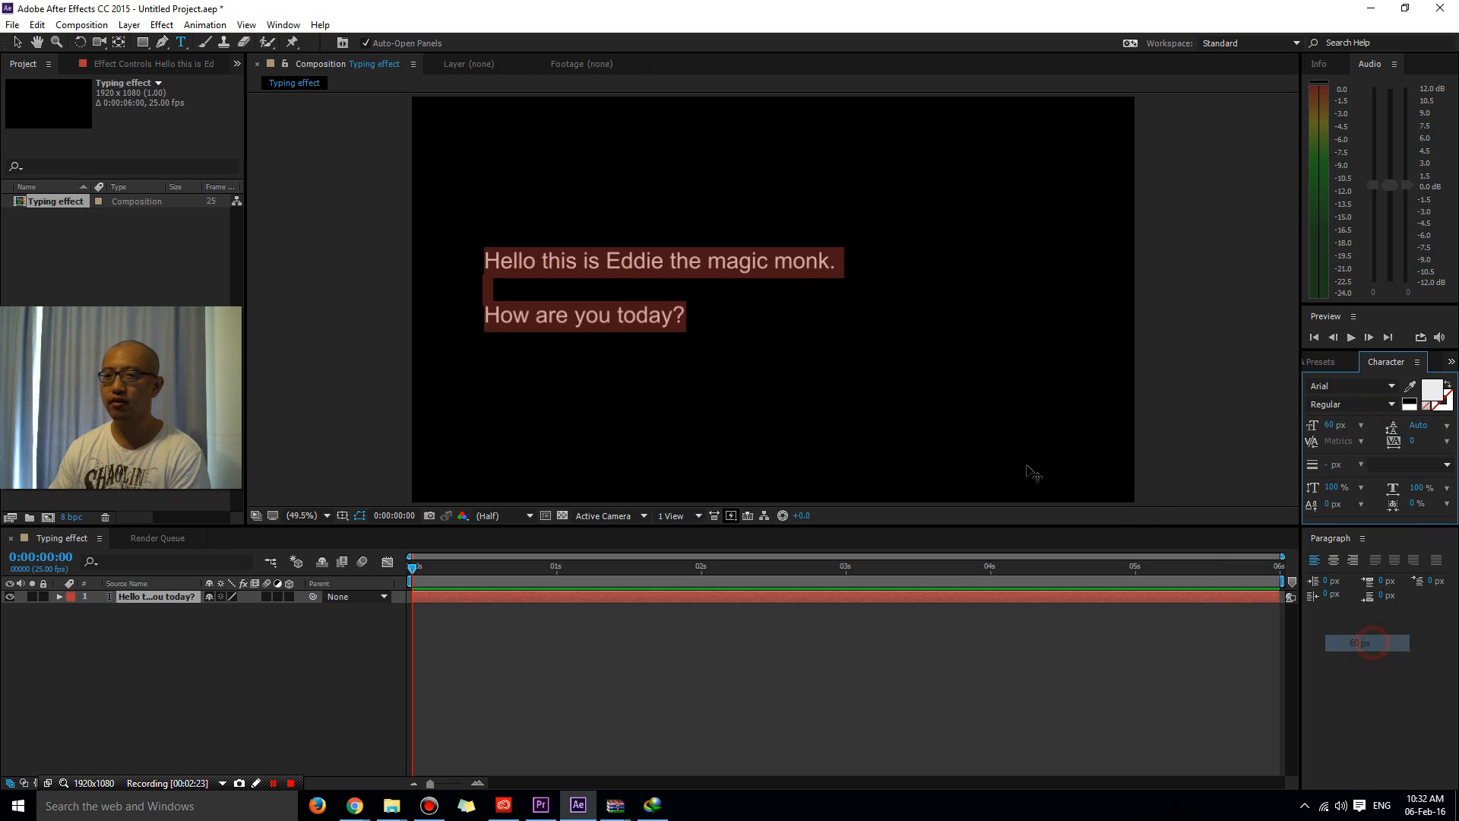
{"action": "left_click", "coordinate": [1363, 426]}
{"action": "left_click", "coordinate": [1359, 659]}
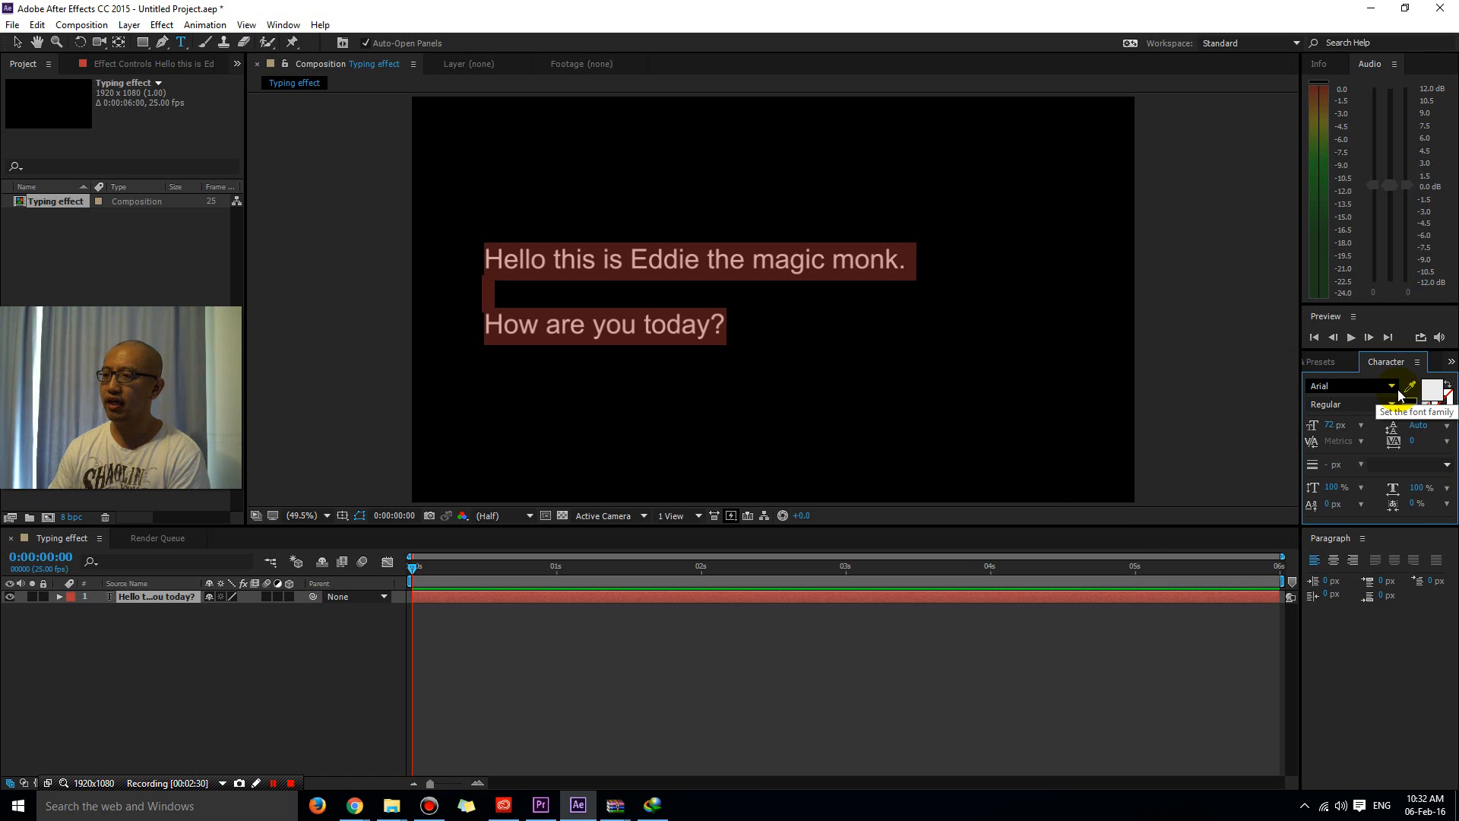
- Browse the font families on the selected text and set it to Century Gothic
{"action": "left_click", "coordinate": [1401, 394]}
{"action": "left_click", "coordinate": [1377, 545]}
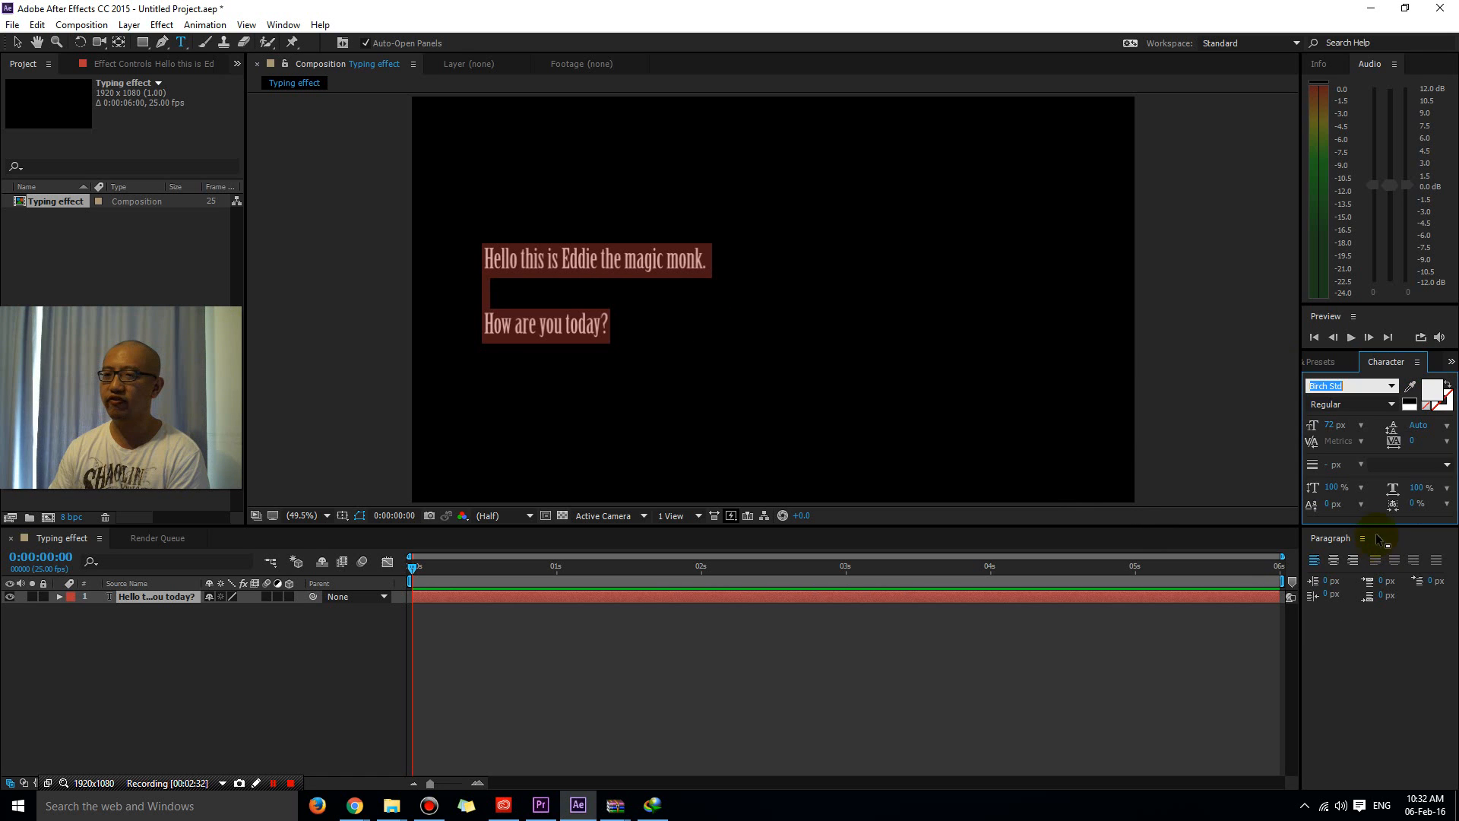
{"action": "scroll", "coordinate": [1382, 388], "scroll_direction": "down", "scroll_amount": 2}
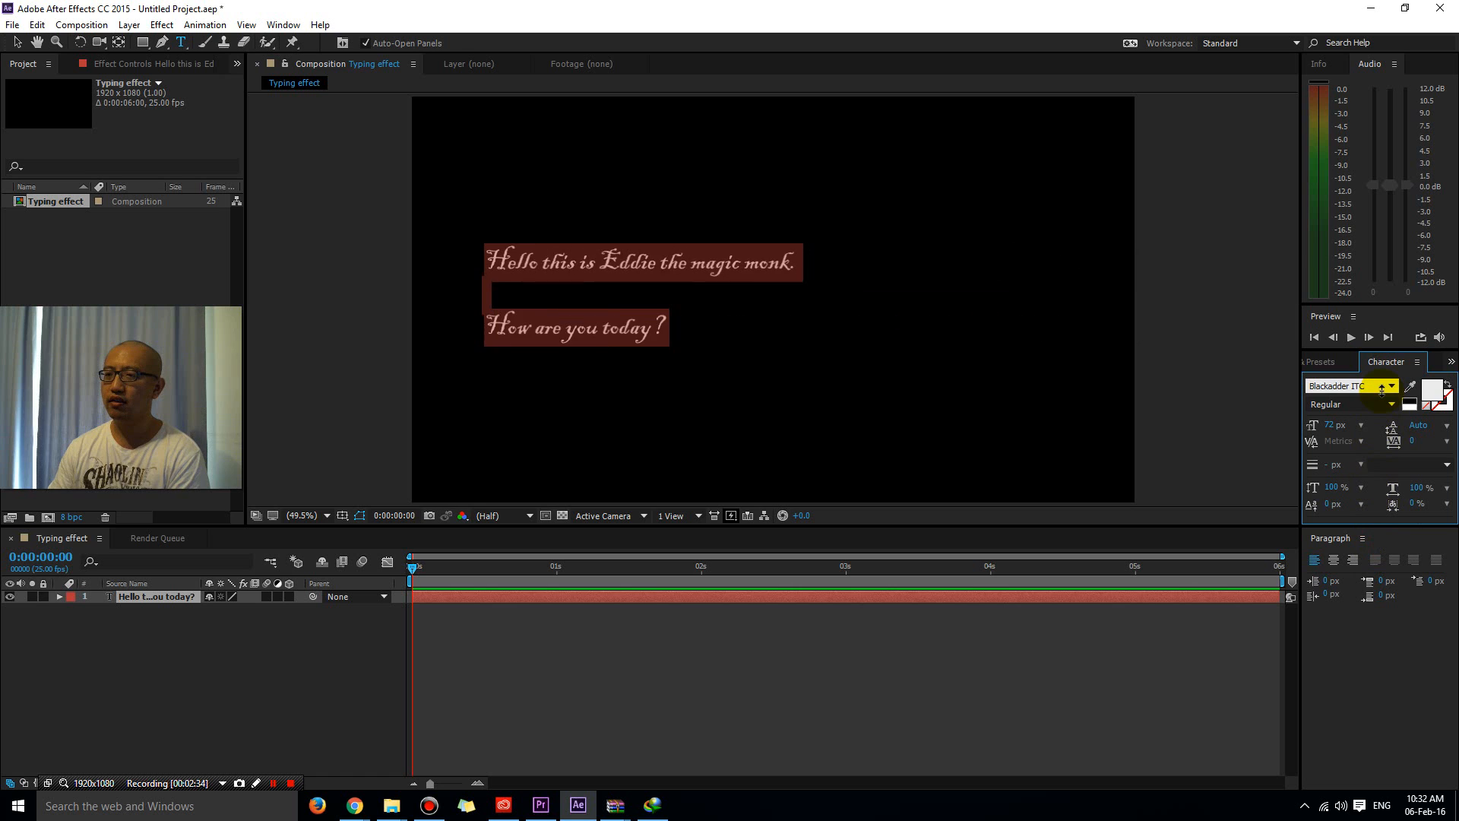
{"action": "scroll", "coordinate": [1381, 388], "scroll_direction": "down", "scroll_amount": 4}
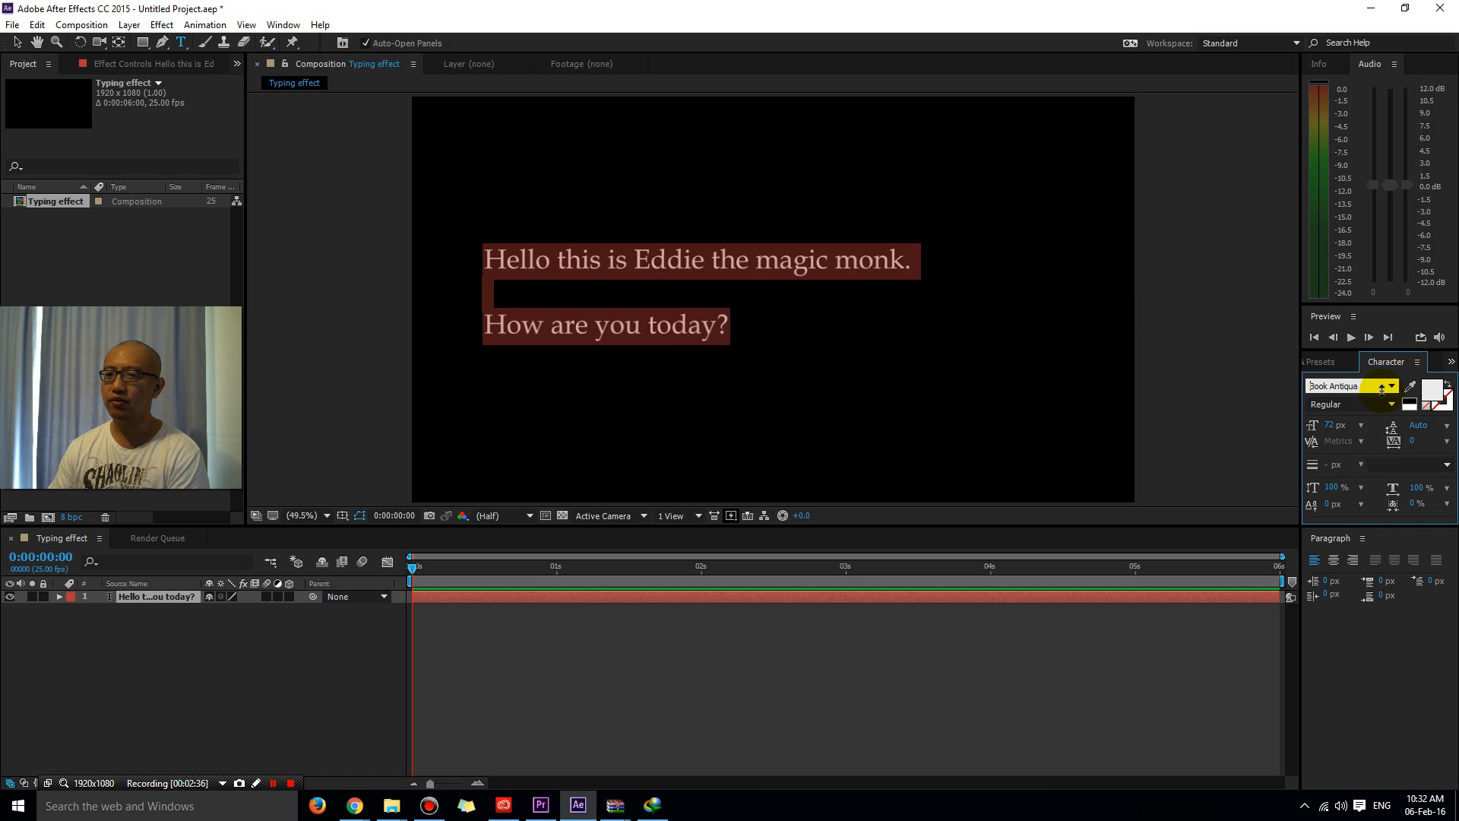
{"action": "scroll", "coordinate": [1381, 388], "scroll_direction": "down", "scroll_amount": 3}
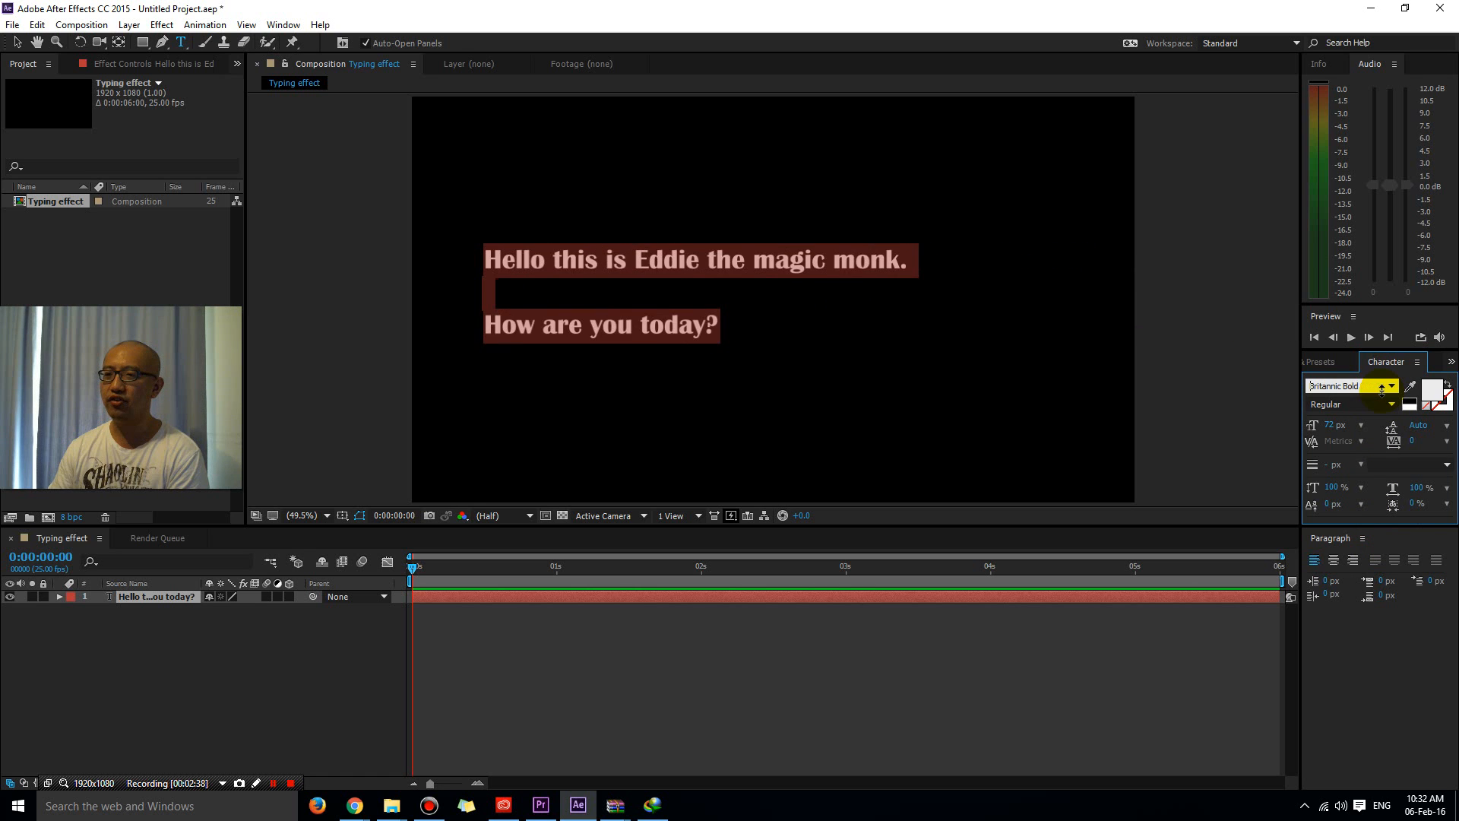
{"action": "scroll", "coordinate": [1381, 389], "scroll_direction": "down", "scroll_amount": 2}
{"action": "scroll", "coordinate": [1381, 388], "scroll_direction": "up", "scroll_amount": 2}
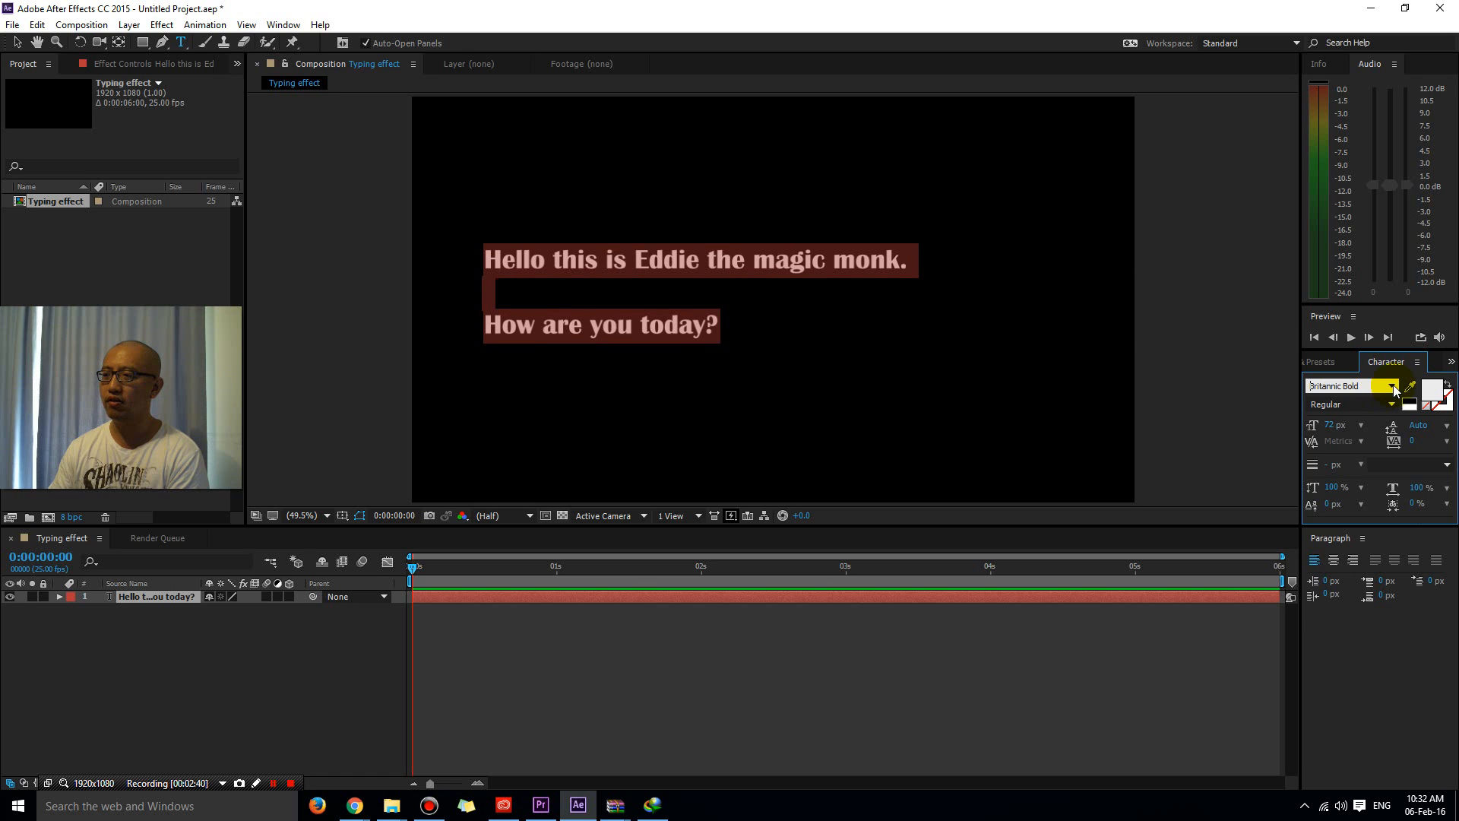
{"action": "left_click", "coordinate": [1391, 386]}
{"action": "left_click", "coordinate": [1374, 386]}
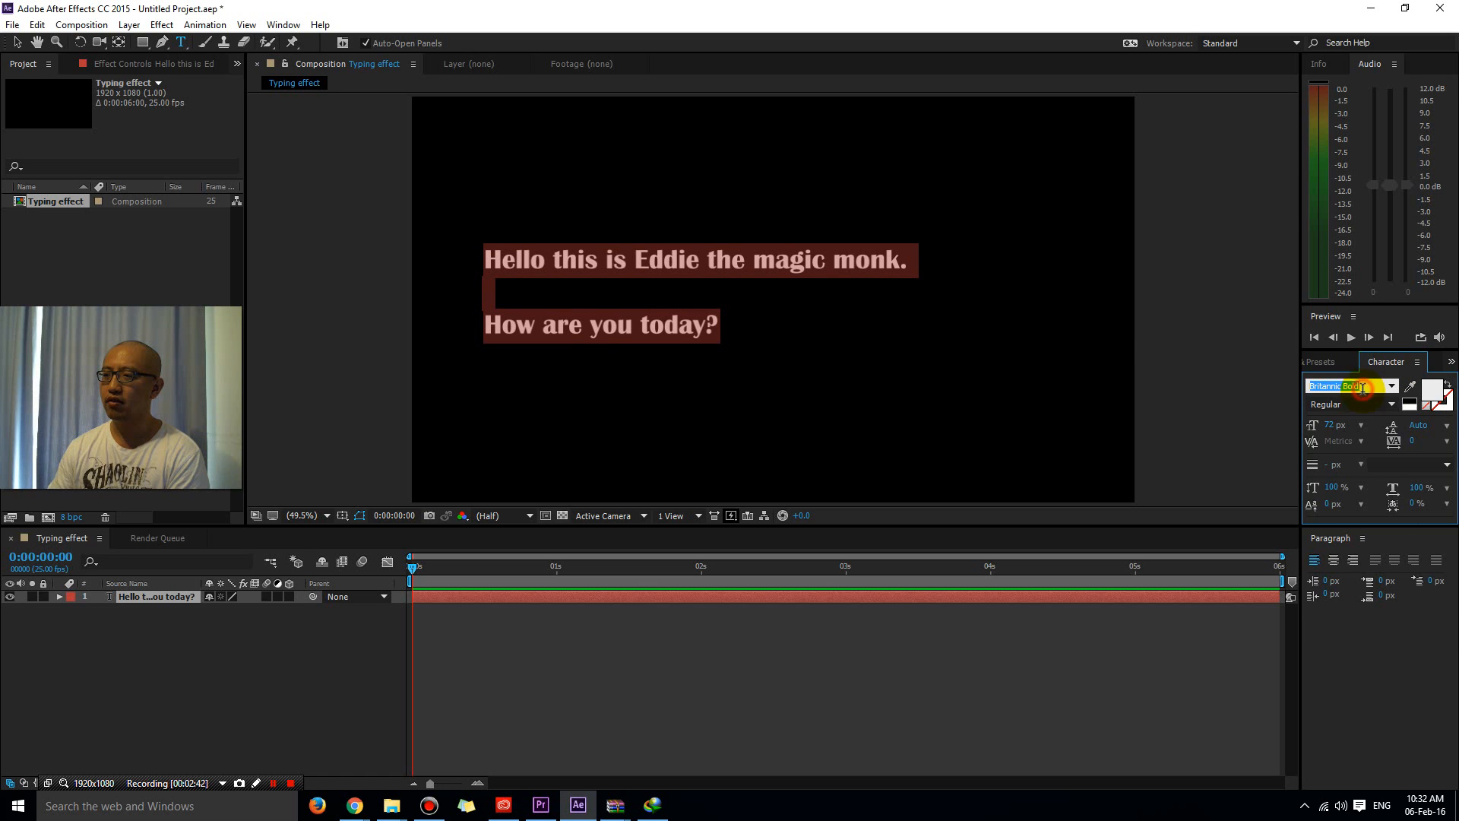
{"action": "scroll", "coordinate": [1374, 386], "scroll_direction": "down", "scroll_amount": 6}
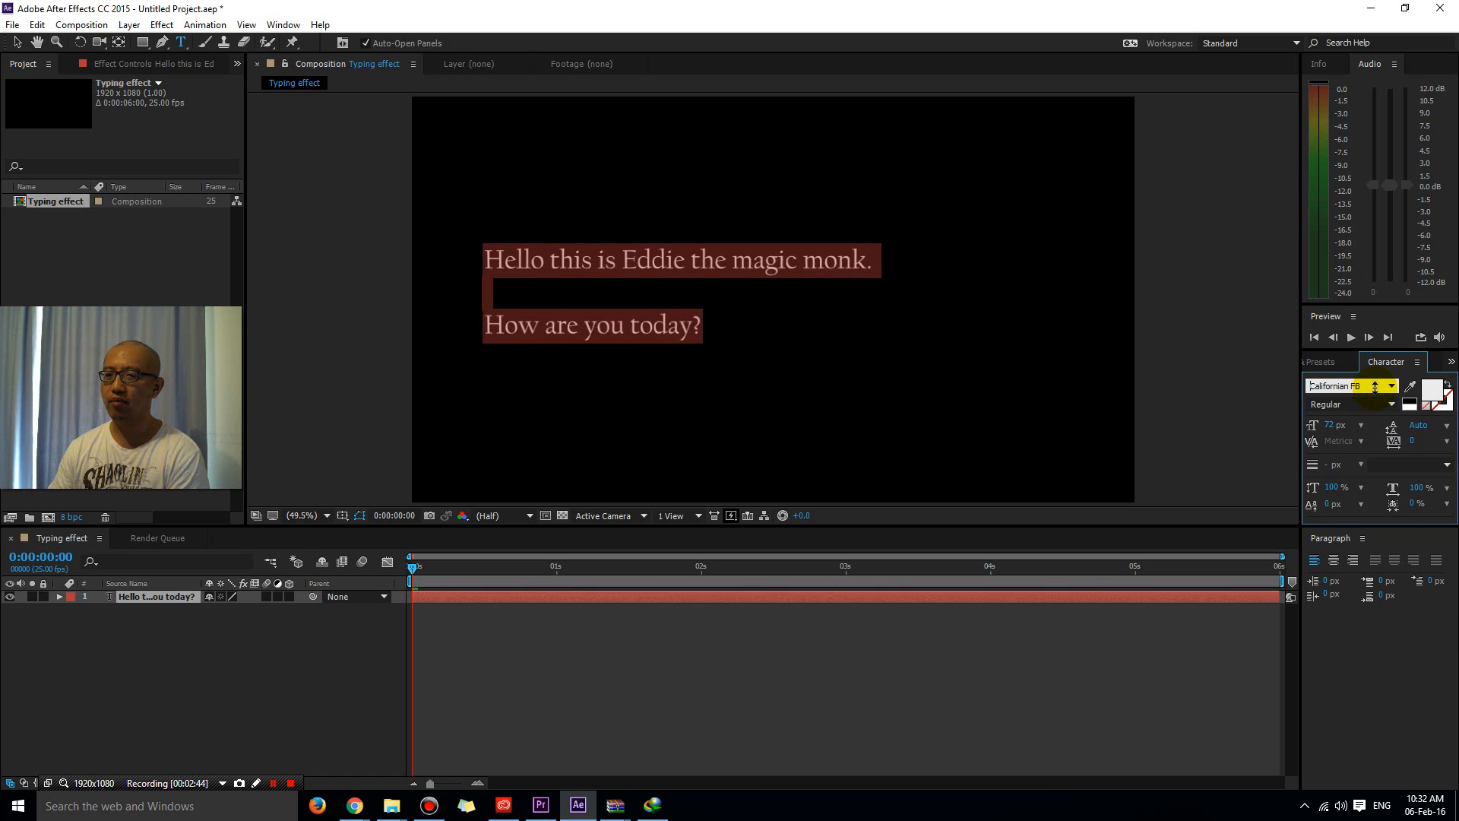
{"action": "scroll", "coordinate": [1374, 386], "scroll_direction": "down", "scroll_amount": 3}
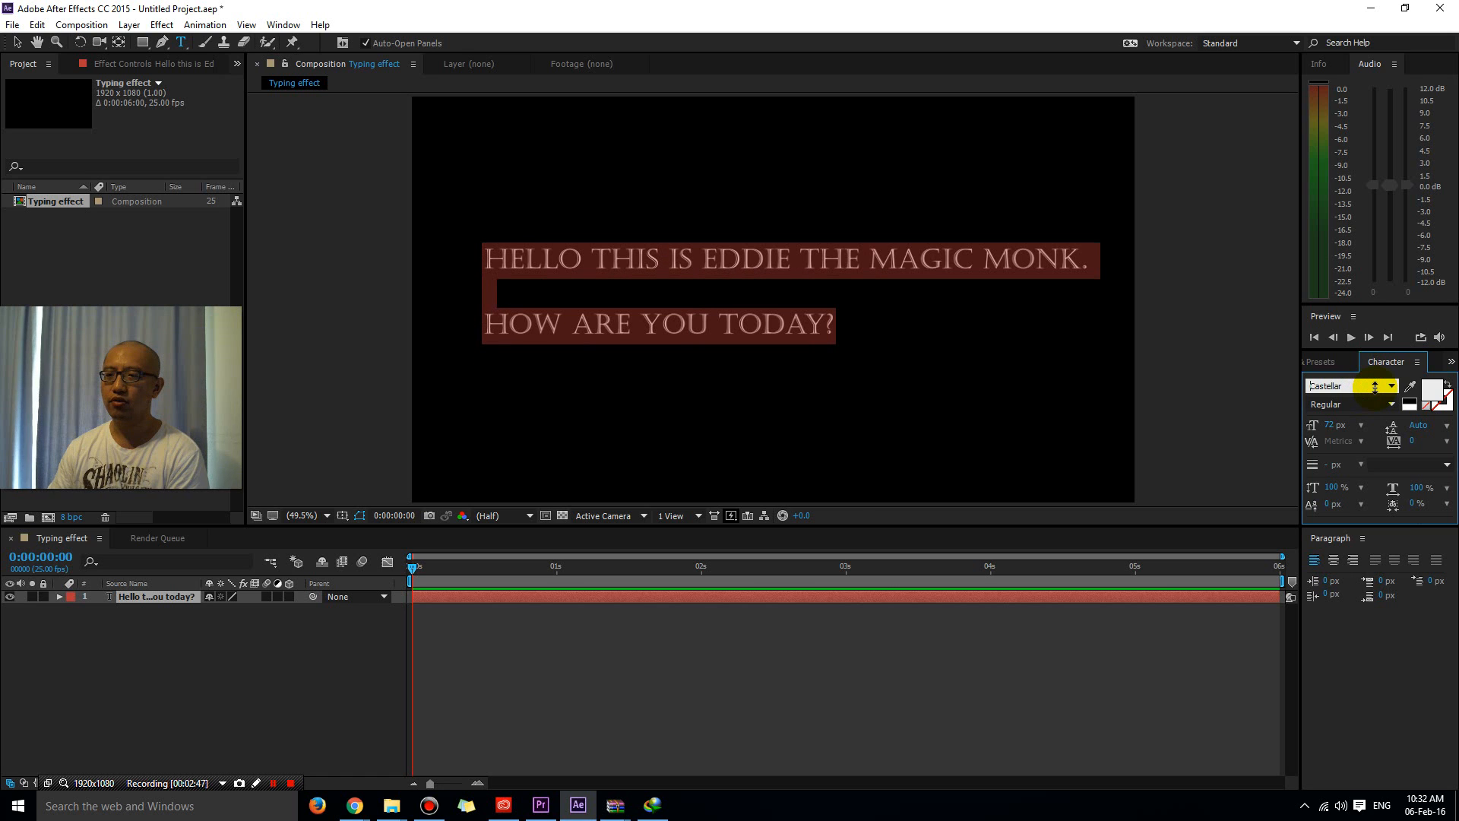
{"action": "scroll", "coordinate": [1374, 386], "scroll_direction": "down", "scroll_amount": 2}
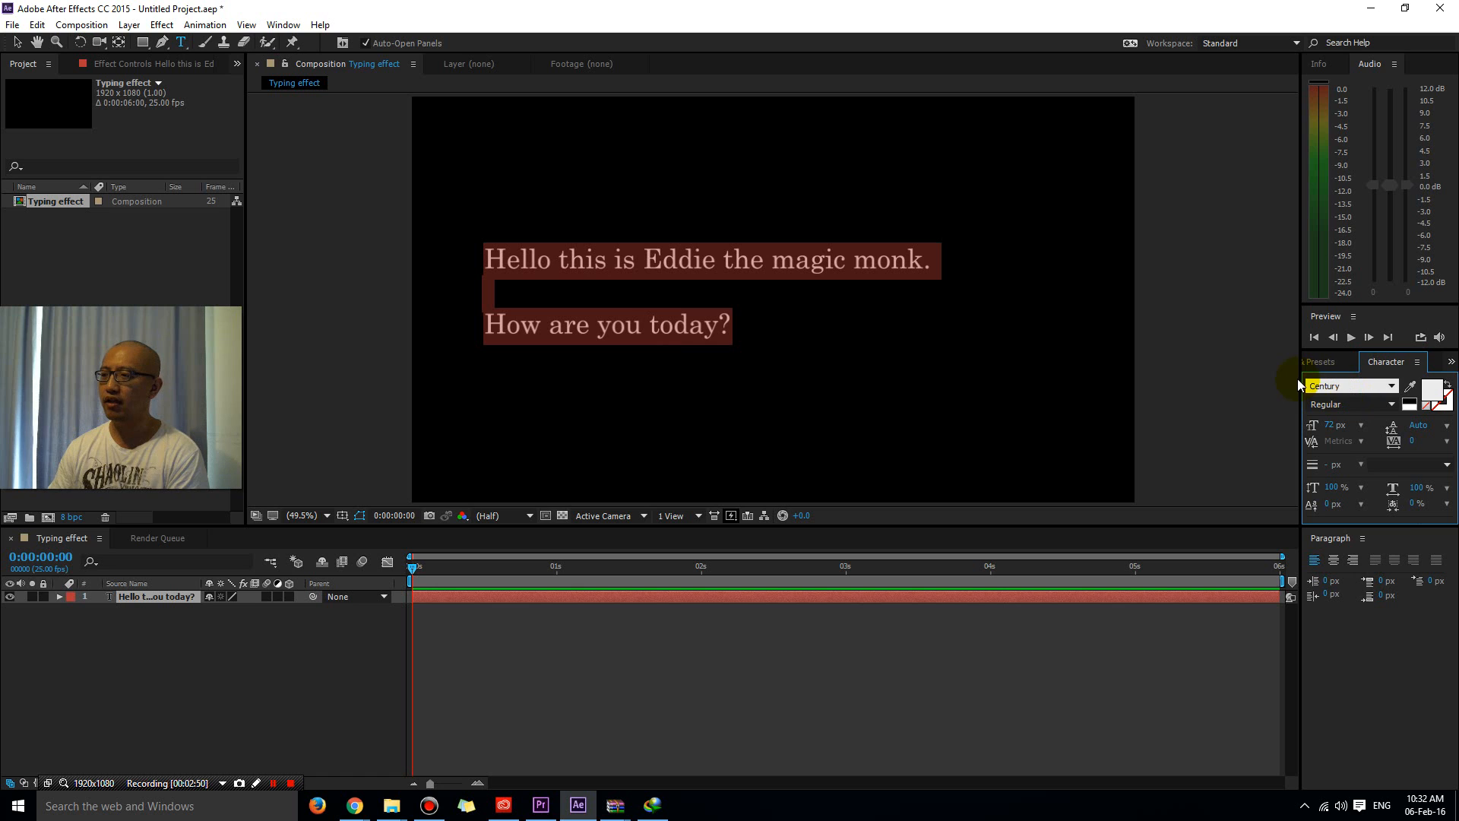
{"action": "scroll", "coordinate": [1329, 386], "scroll_direction": "down", "scroll_amount": 1}
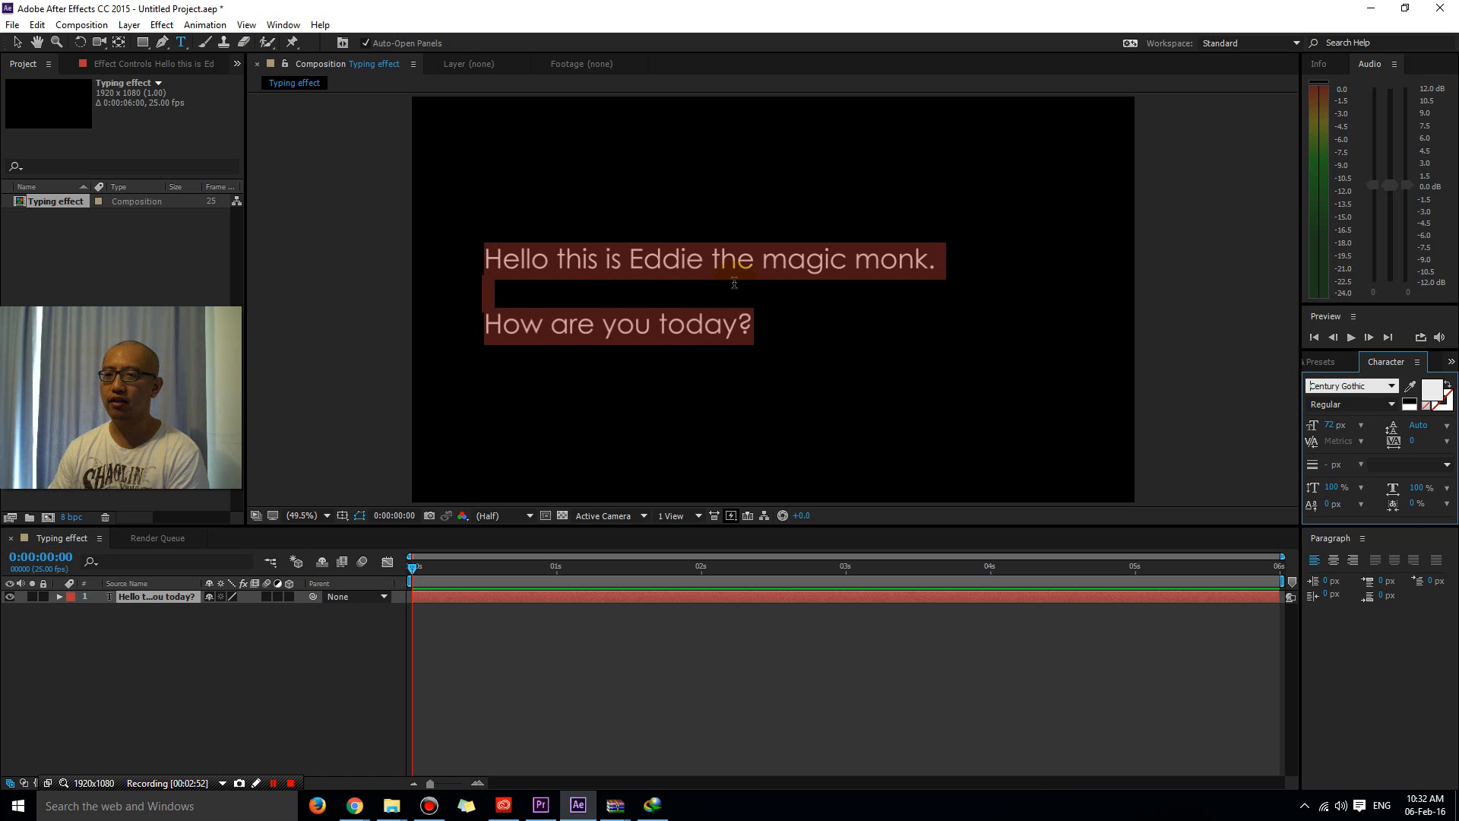
- Finish editing the text, then scale the text block up slightly and reposition it nearer the centre of the frame
{"action": "left_click", "coordinate": [785, 307]}
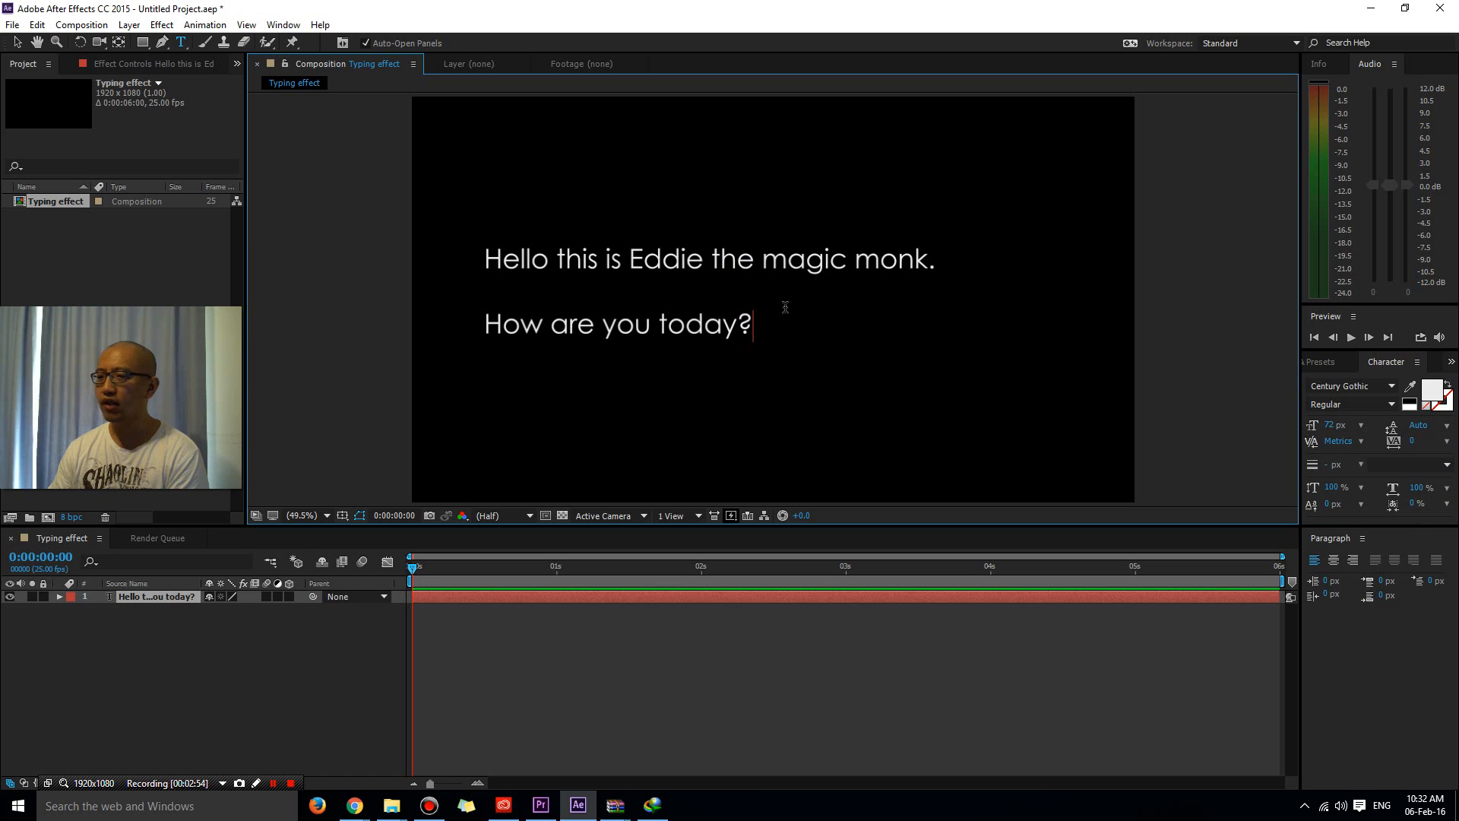
{"action": "left_click", "coordinate": [19, 43]}
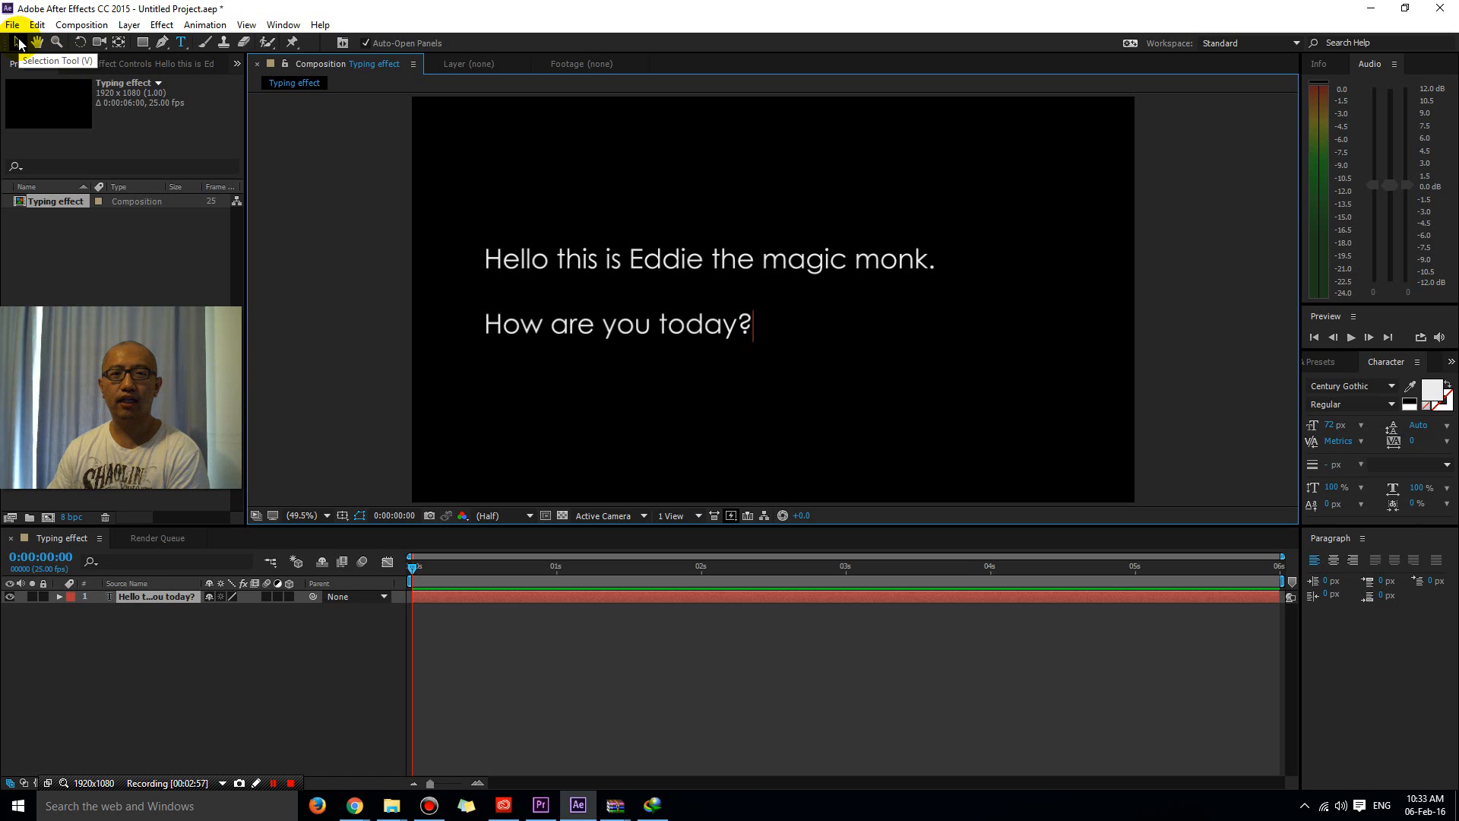
{"action": "left_click", "coordinate": [607, 152]}
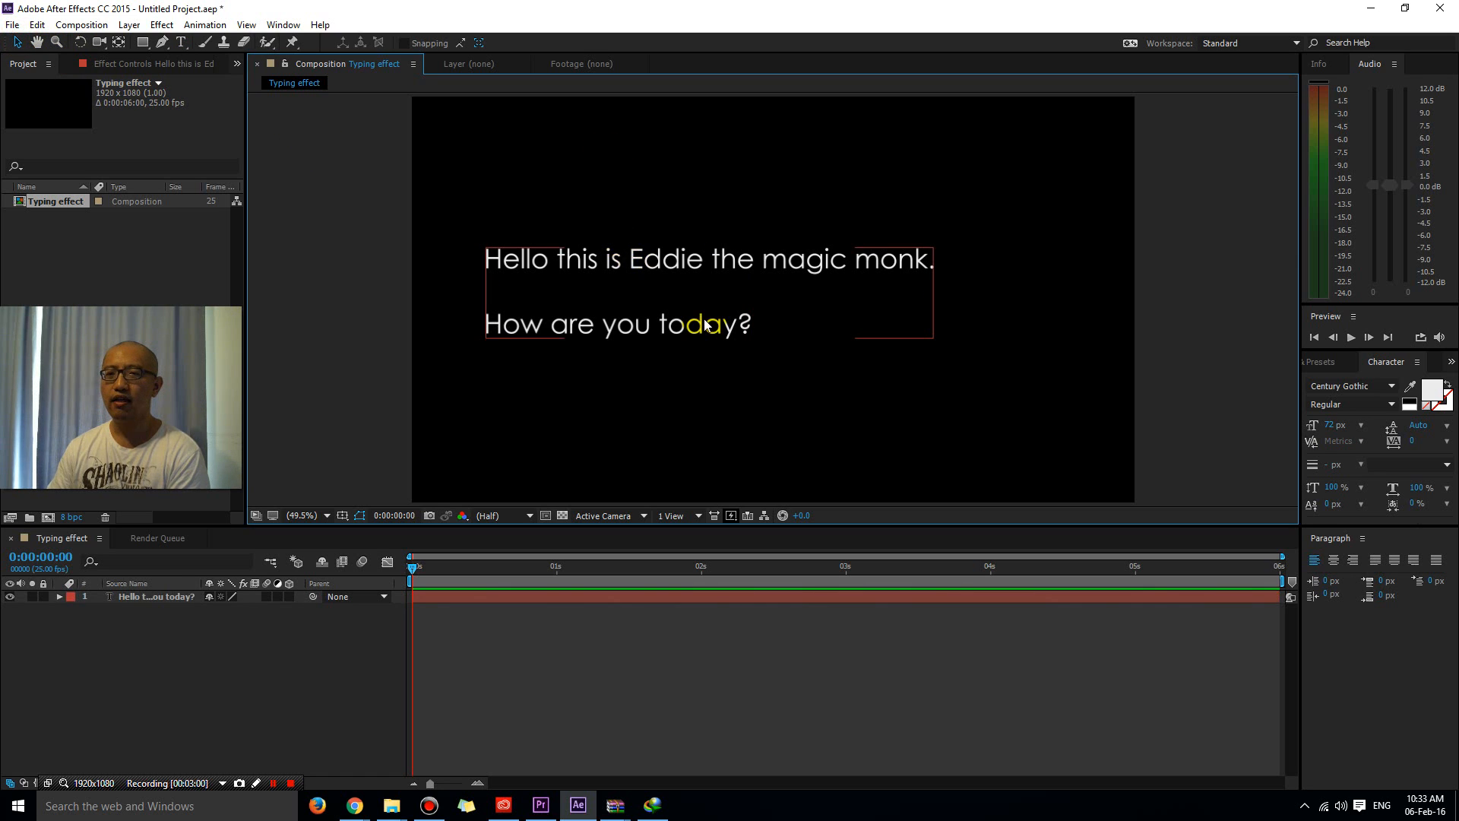
{"action": "left_click", "coordinate": [658, 262]}
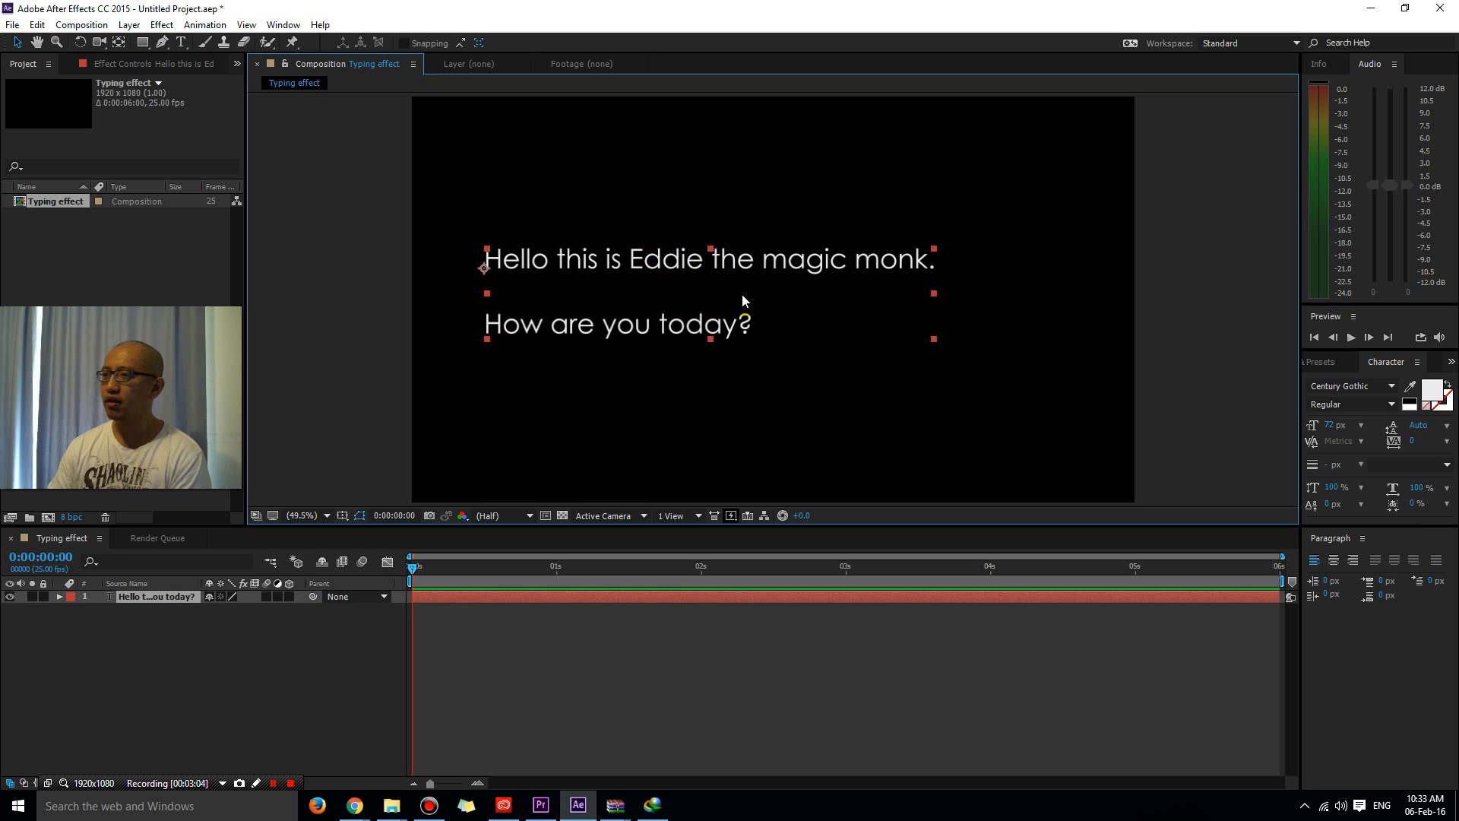
{"action": "mouse_move", "coordinate": [621, 253]}
{"action": "left_mouse_down"}
{"action": "mouse_move", "coordinate": [692, 244]}
{"action": "mouse_move", "coordinate": [625, 204]}
{"action": "mouse_move", "coordinate": [636, 223]}
{"action": "mouse_move", "coordinate": [617, 242]}
{"action": "left_mouse_up"}
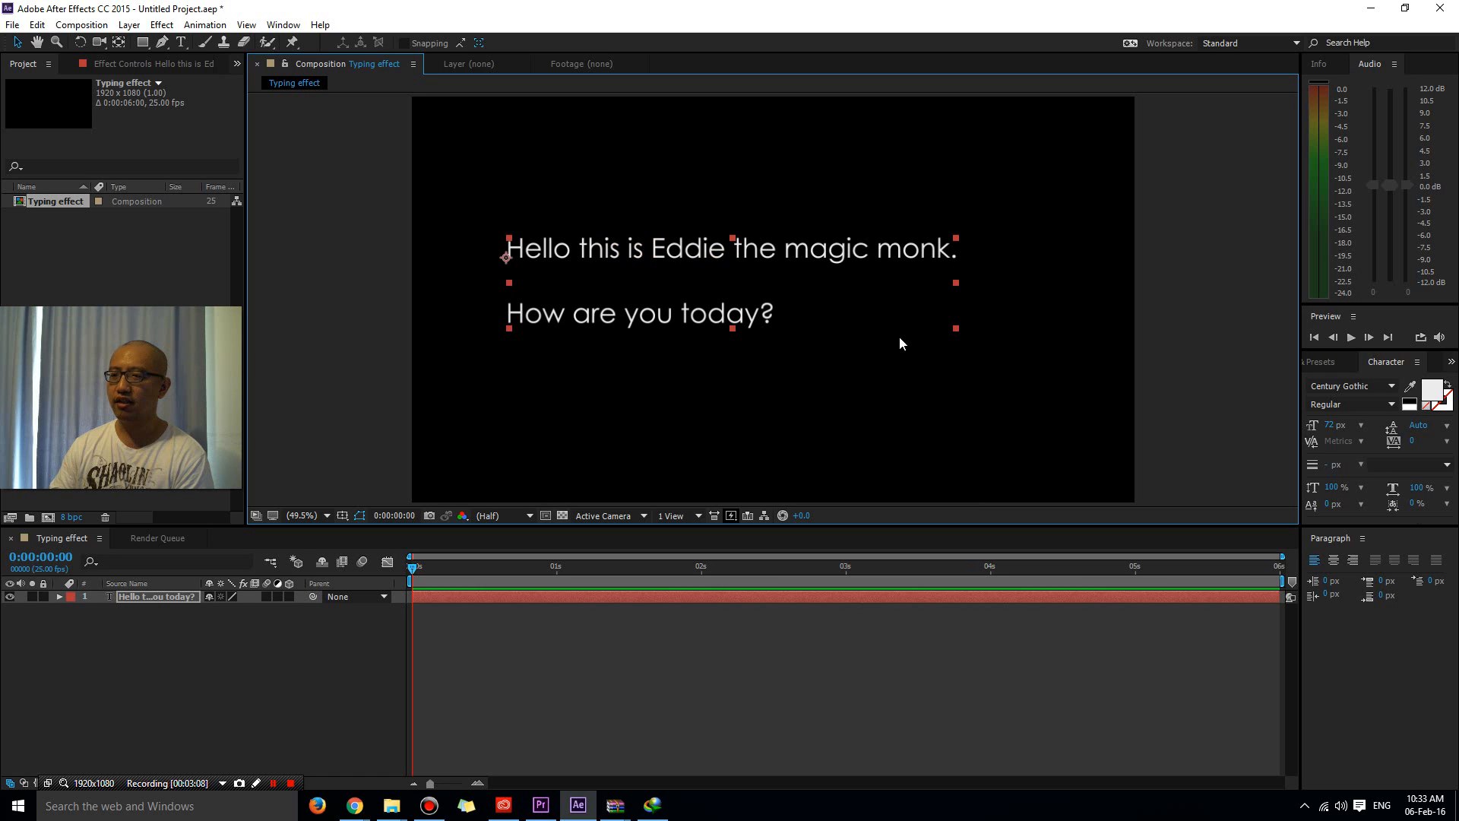
{"action": "left_click_drag", "start_coordinate": [958, 330], "coordinate": [1002, 343]}
{"action": "left_click_drag", "start_coordinate": [832, 331], "coordinate": [853, 335]}
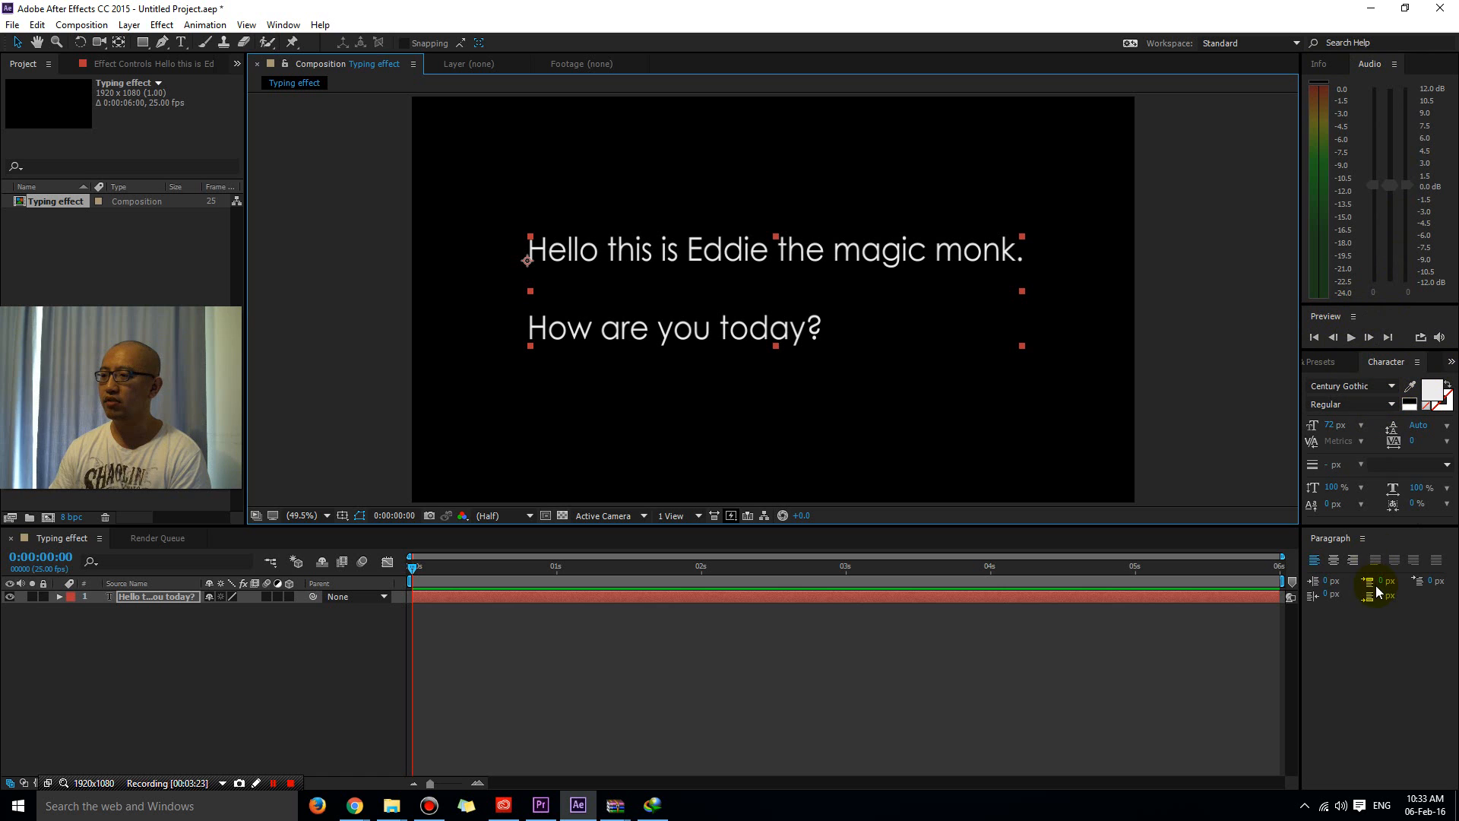
- Reset the Standard workspace to its original layout
{"action": "left_click", "coordinate": [284, 25]}
{"action": "mouse_move", "coordinate": [293, 44]}
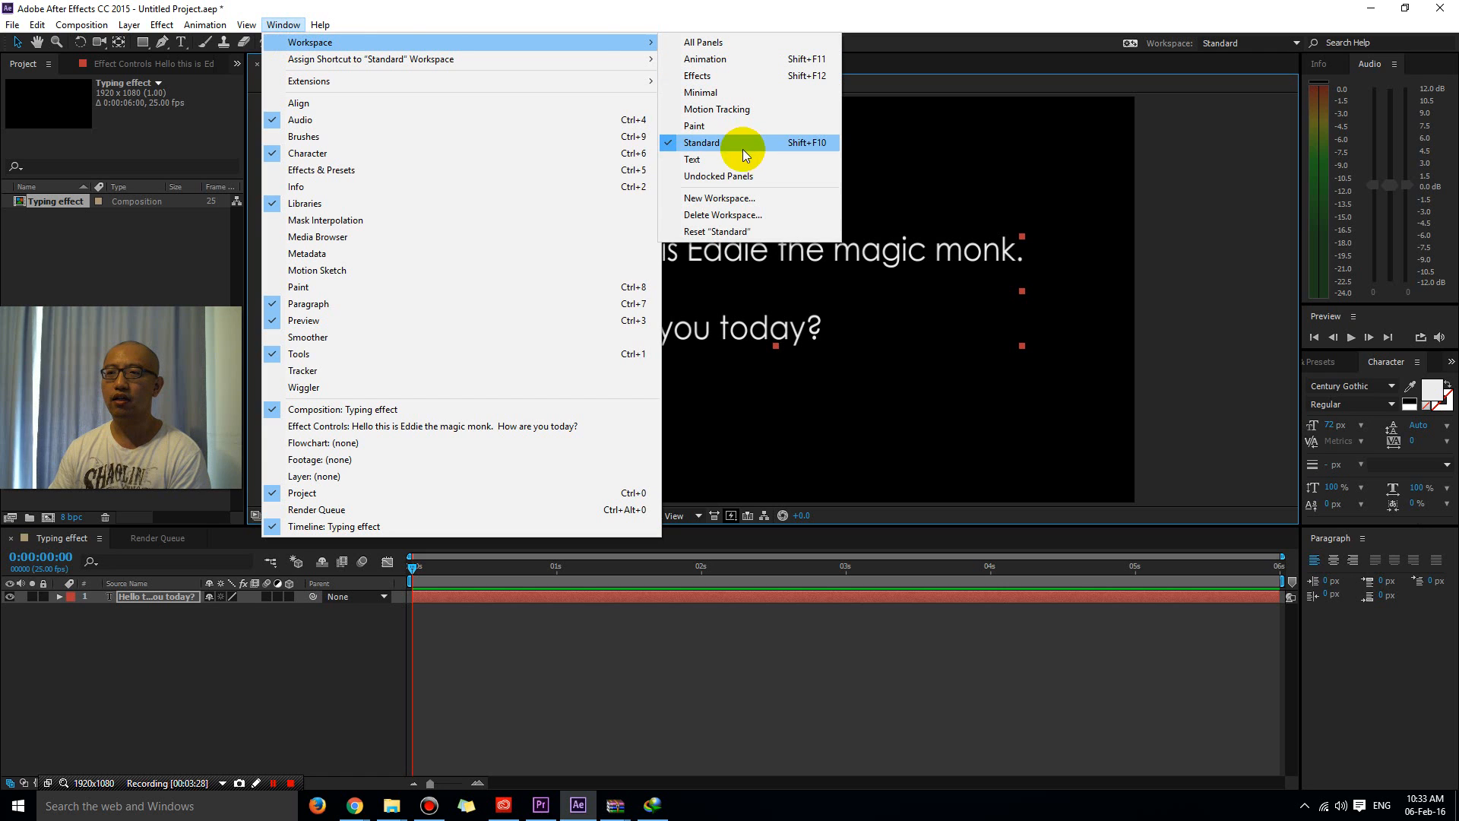
{"action": "left_click", "coordinate": [742, 233]}
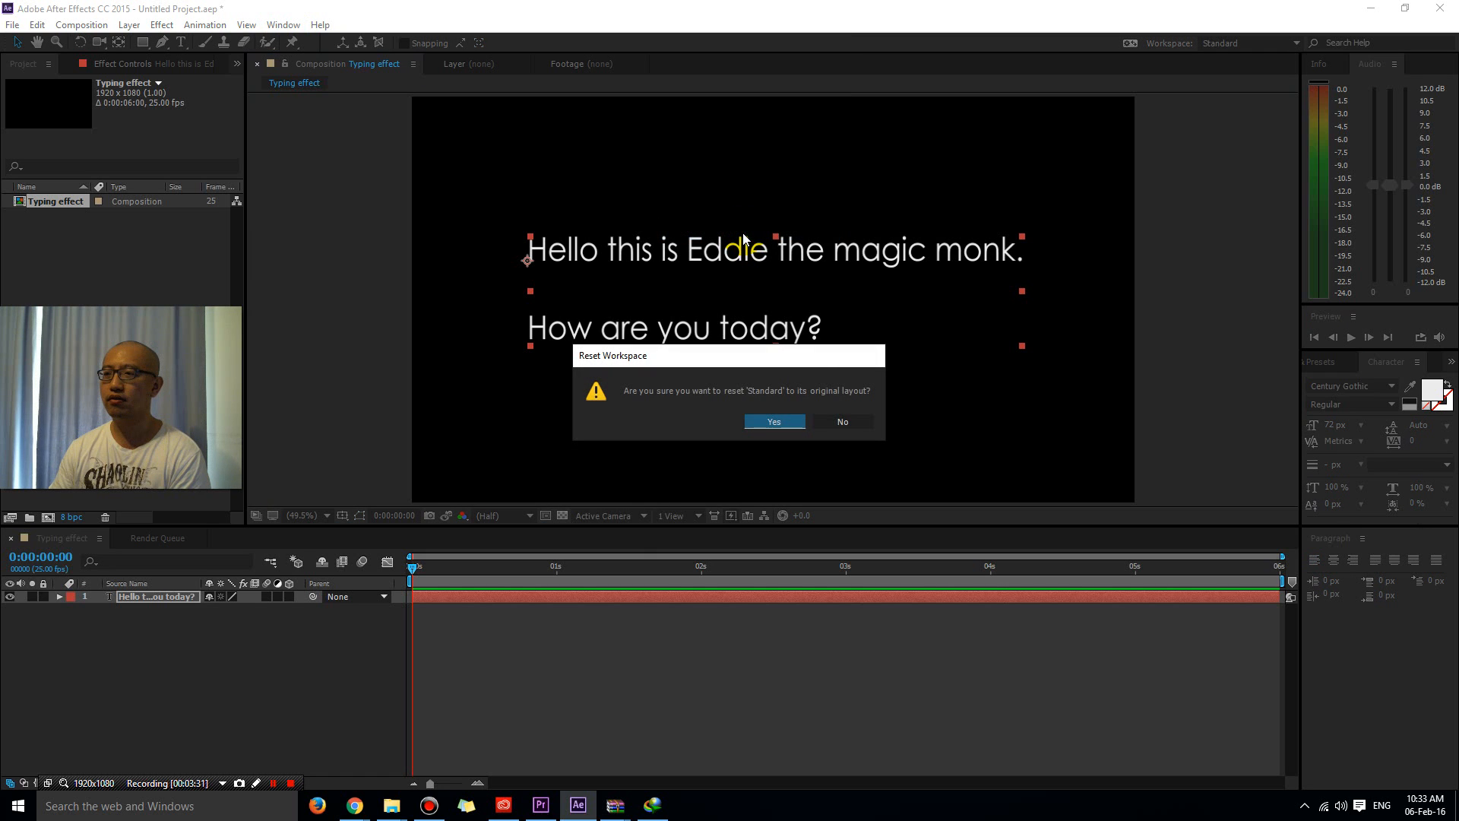
{"action": "left_click", "coordinate": [798, 422]}
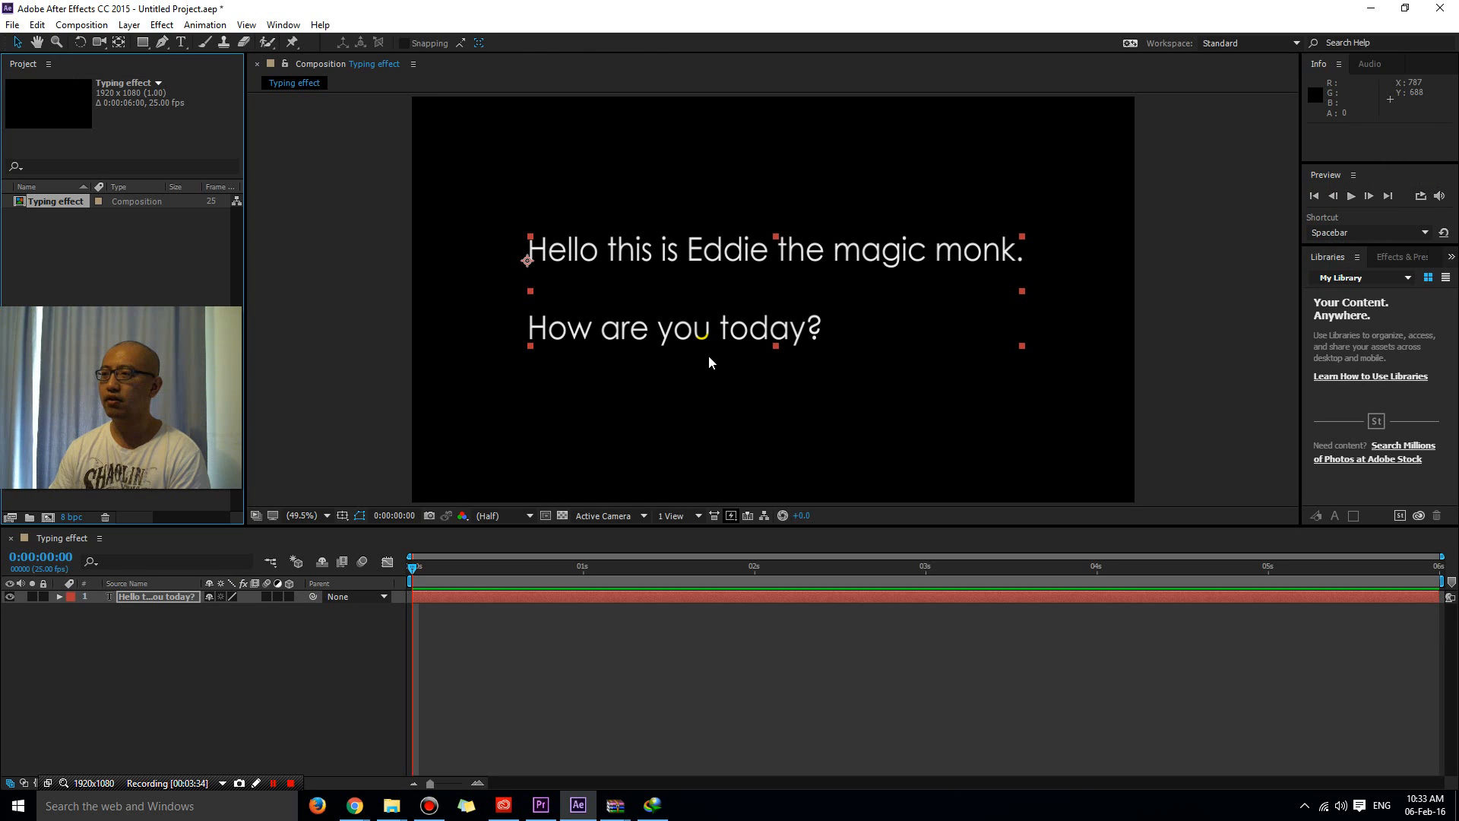
- Search the effects and presets for "typ" and apply the Typewriter animation preset to the text layer
{"action": "left_click", "coordinate": [1394, 258]}
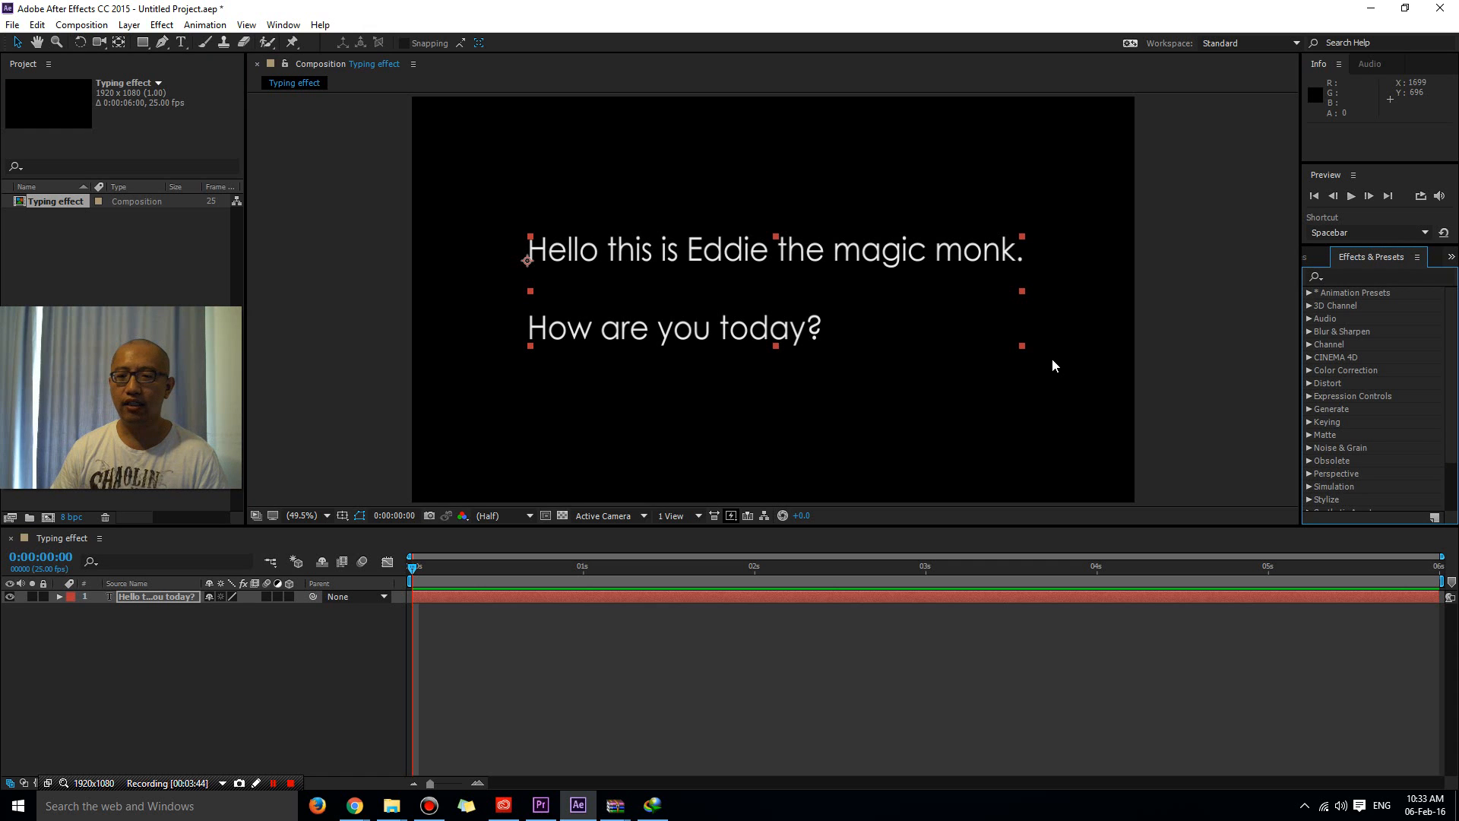
{"action": "left_click", "coordinate": [1352, 277]}
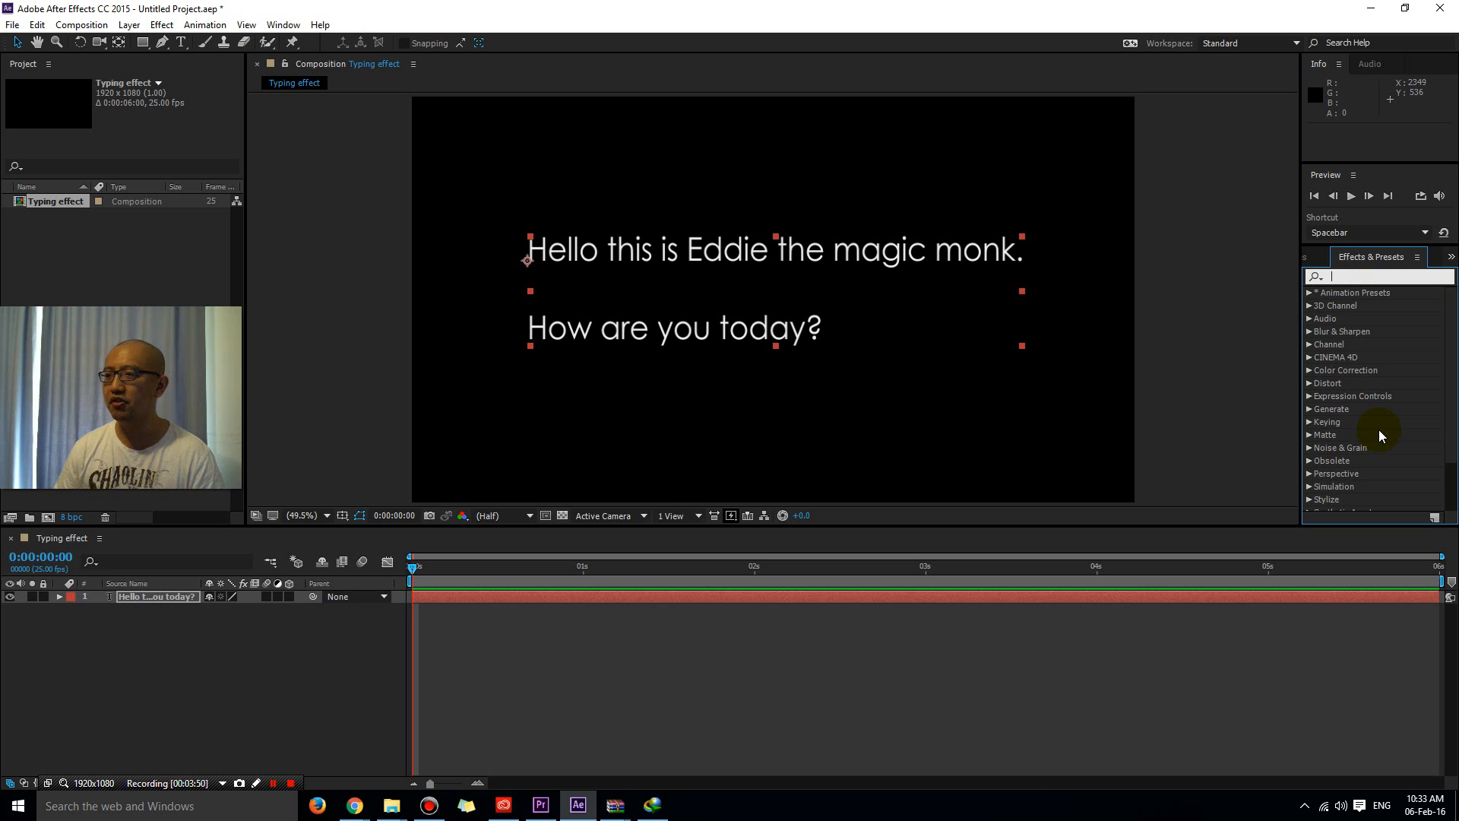
{"action": "type", "text": "typ"}
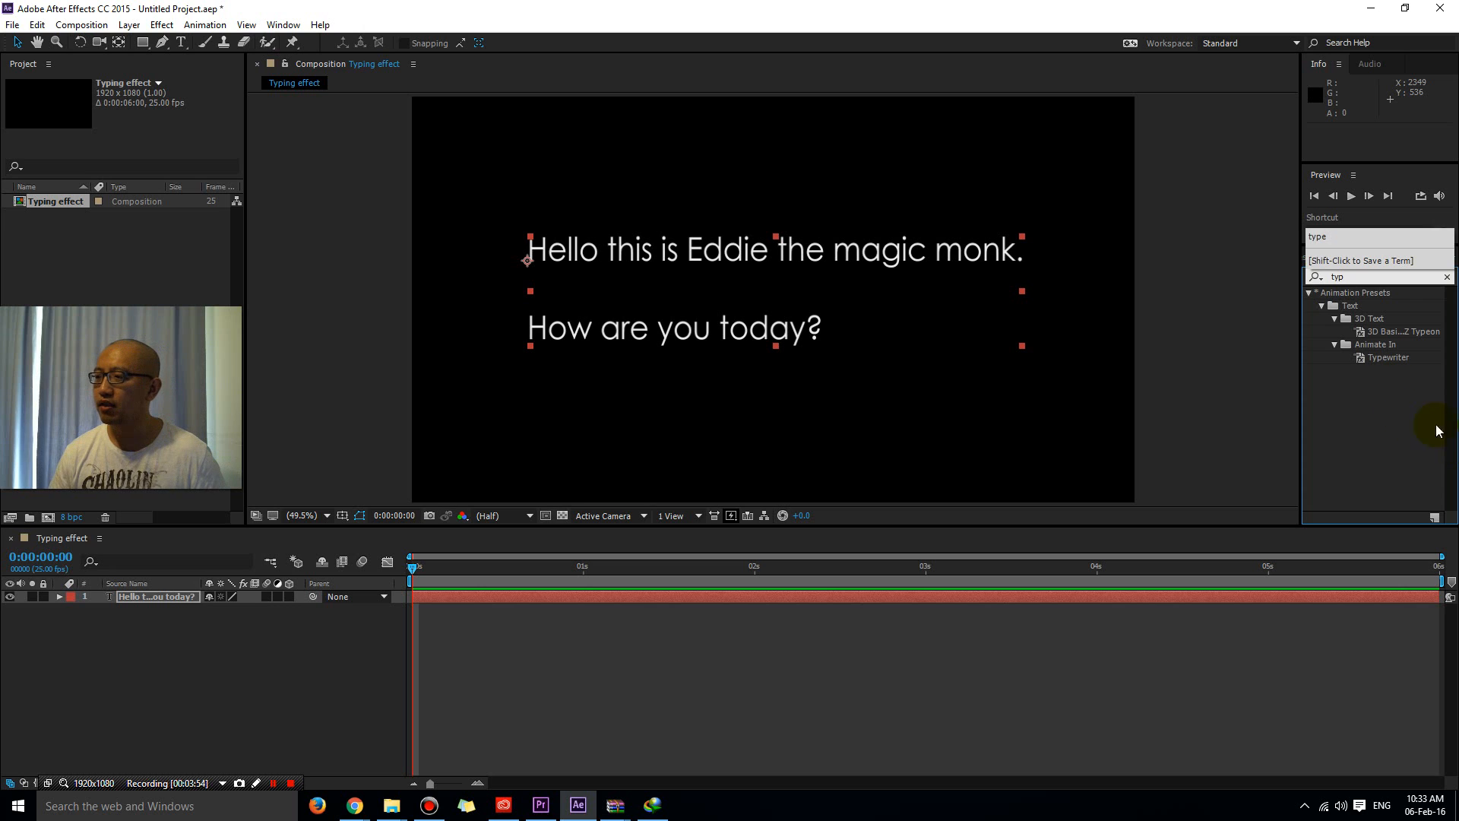
{"action": "left_click", "coordinate": [1374, 359]}
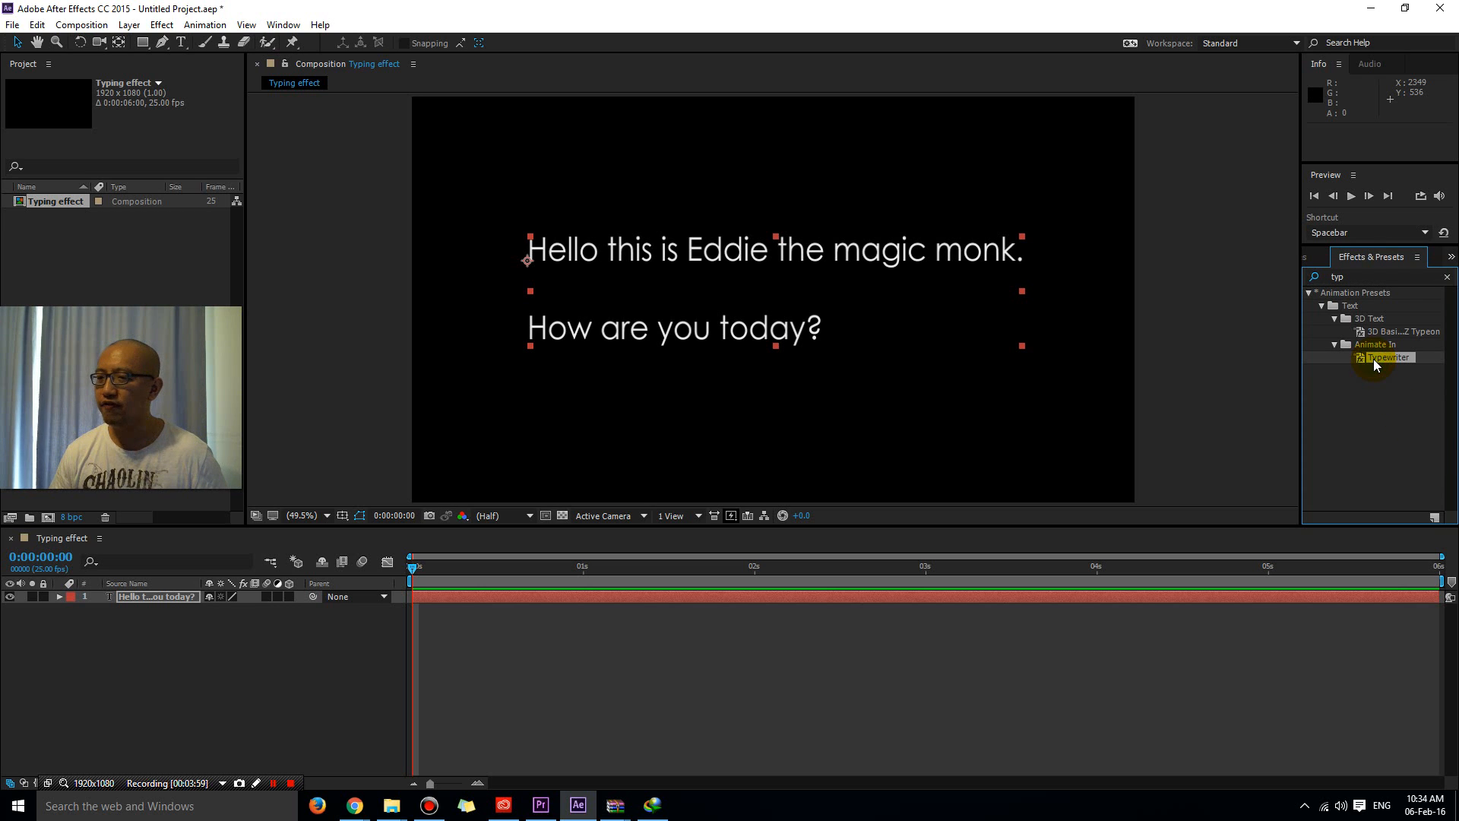
{"action": "left_click_drag", "start_coordinate": [1374, 359], "coordinate": [728, 267]}
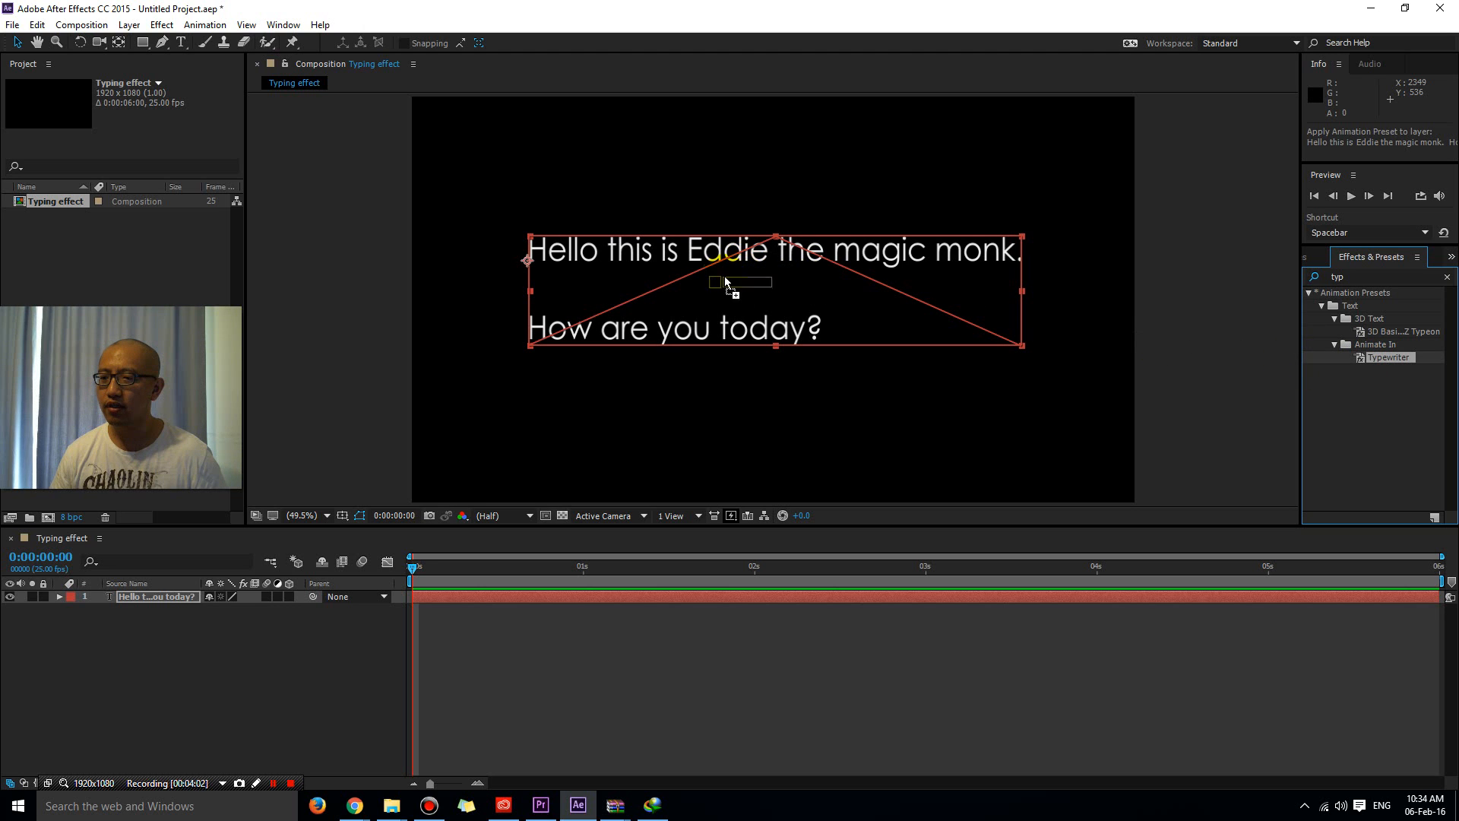
{"action": "left_click_drag", "start_coordinate": [740, 276], "coordinate": [740, 276]}
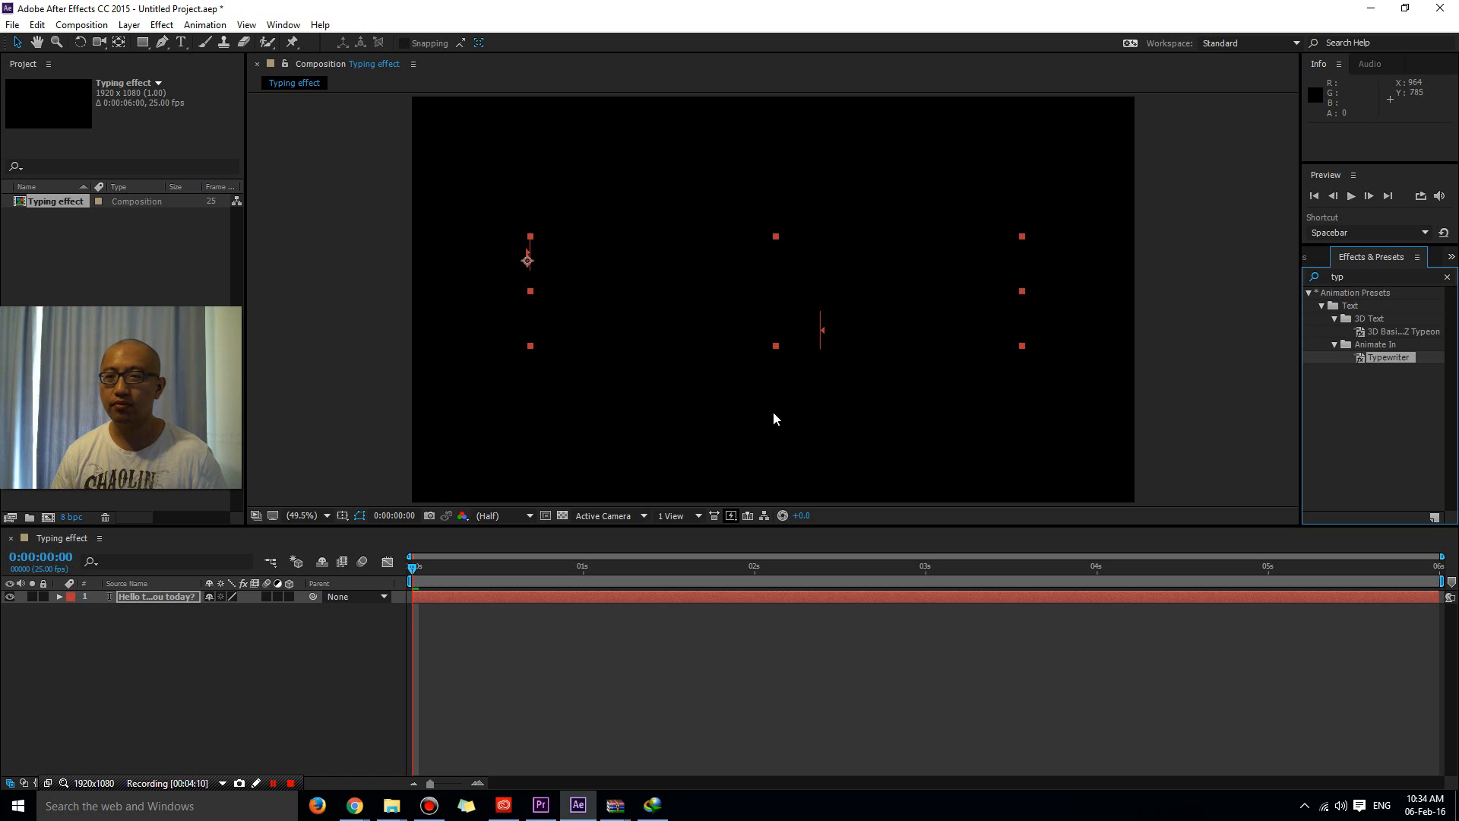
- Deselect the text layer and play back the typewriter animation twice from the beginning
{"action": "left_click", "coordinate": [768, 438]}
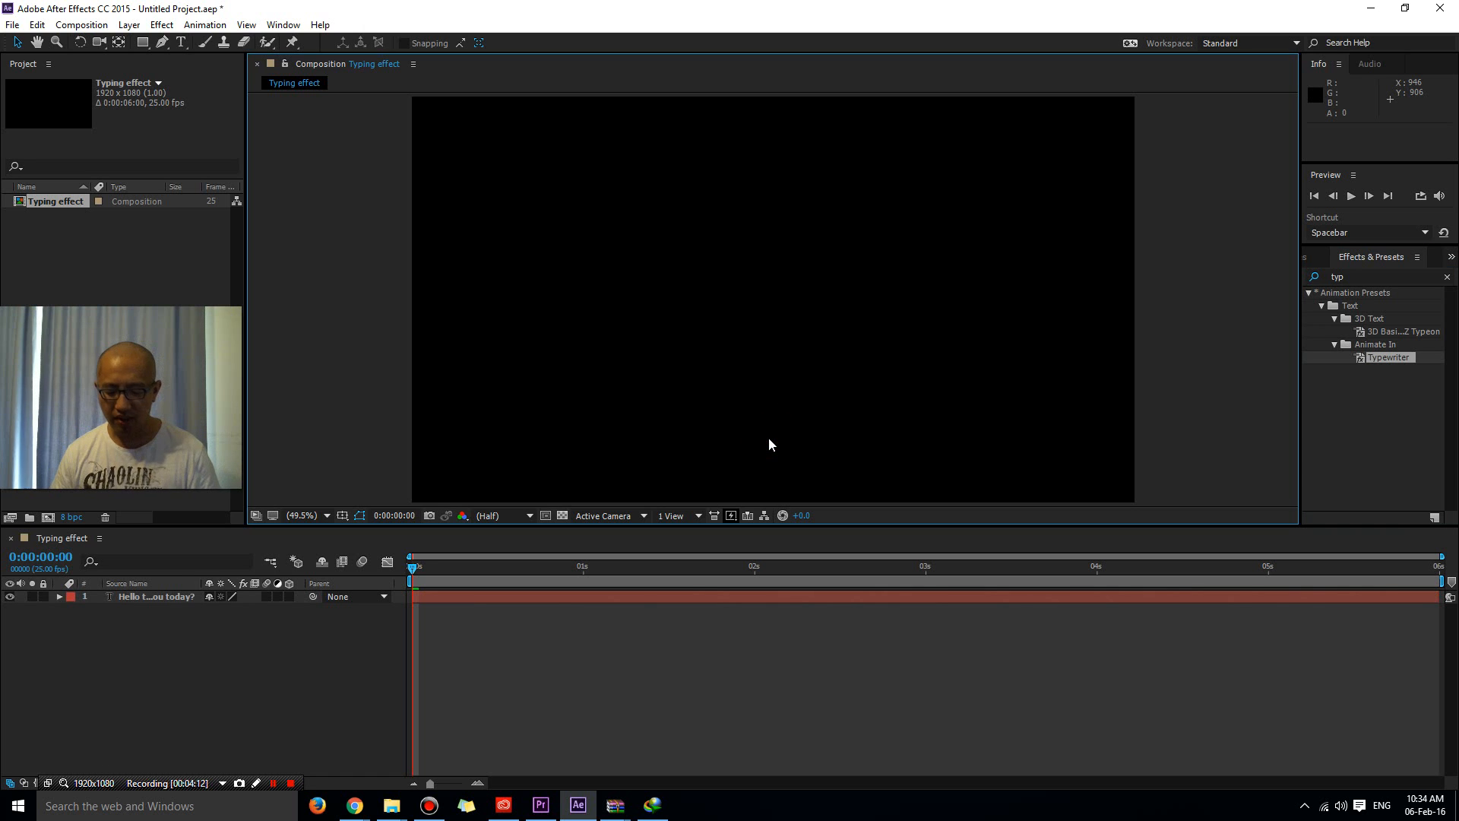
{"action": "key", "text": "space"}
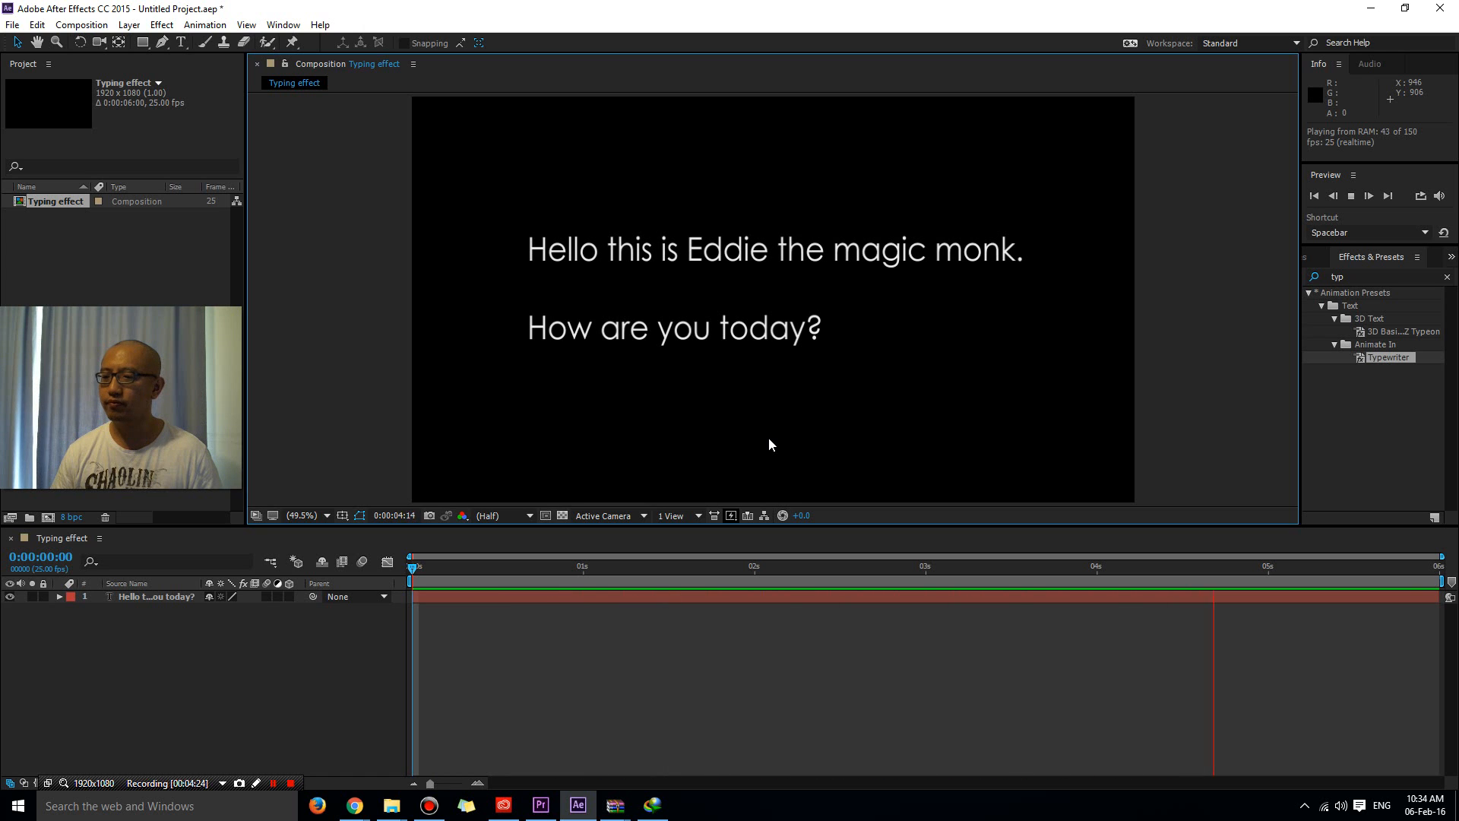
{"action": "left_click", "coordinate": [768, 439]}
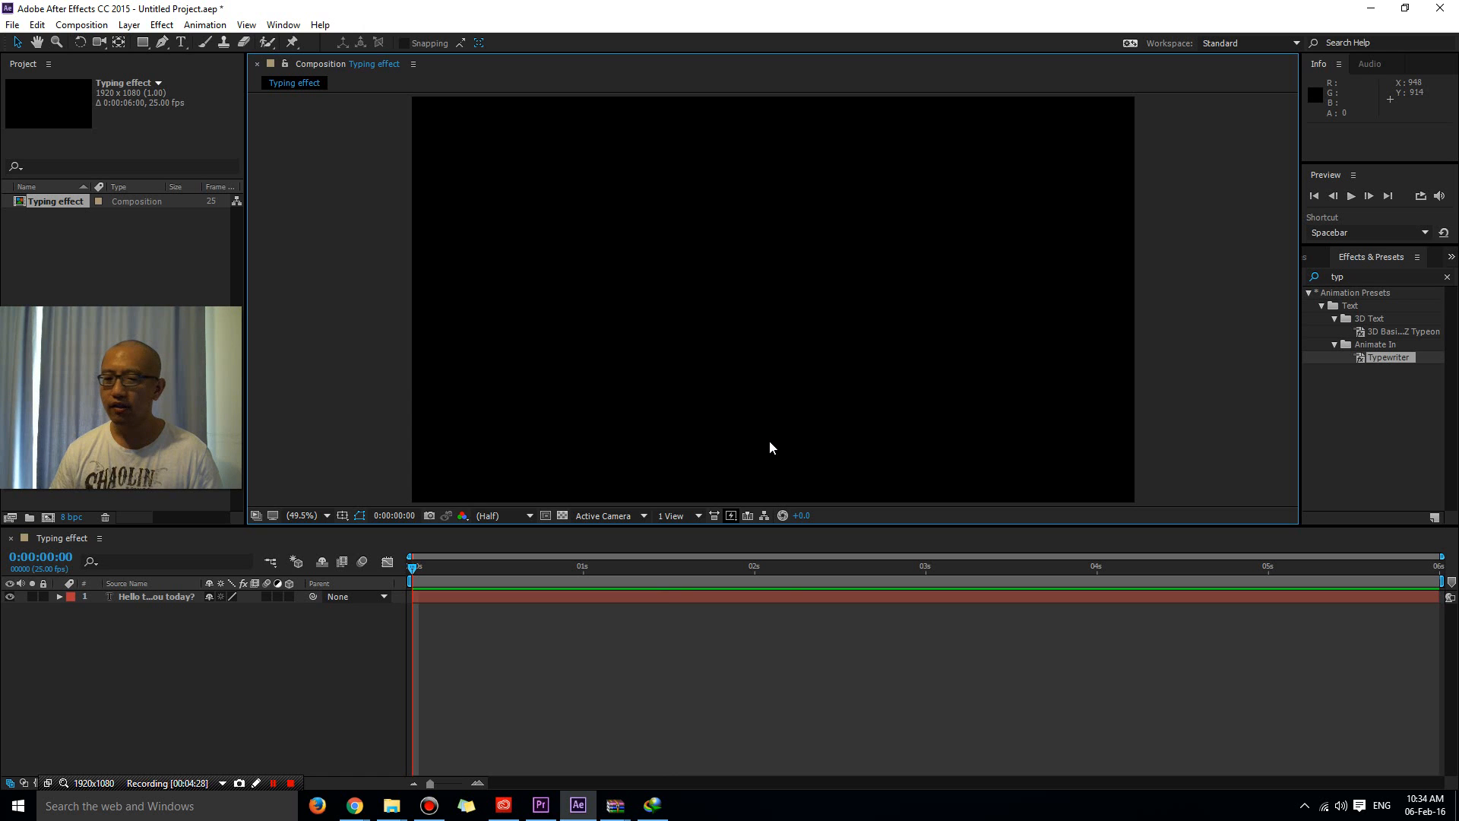
{"action": "key", "text": "space"}
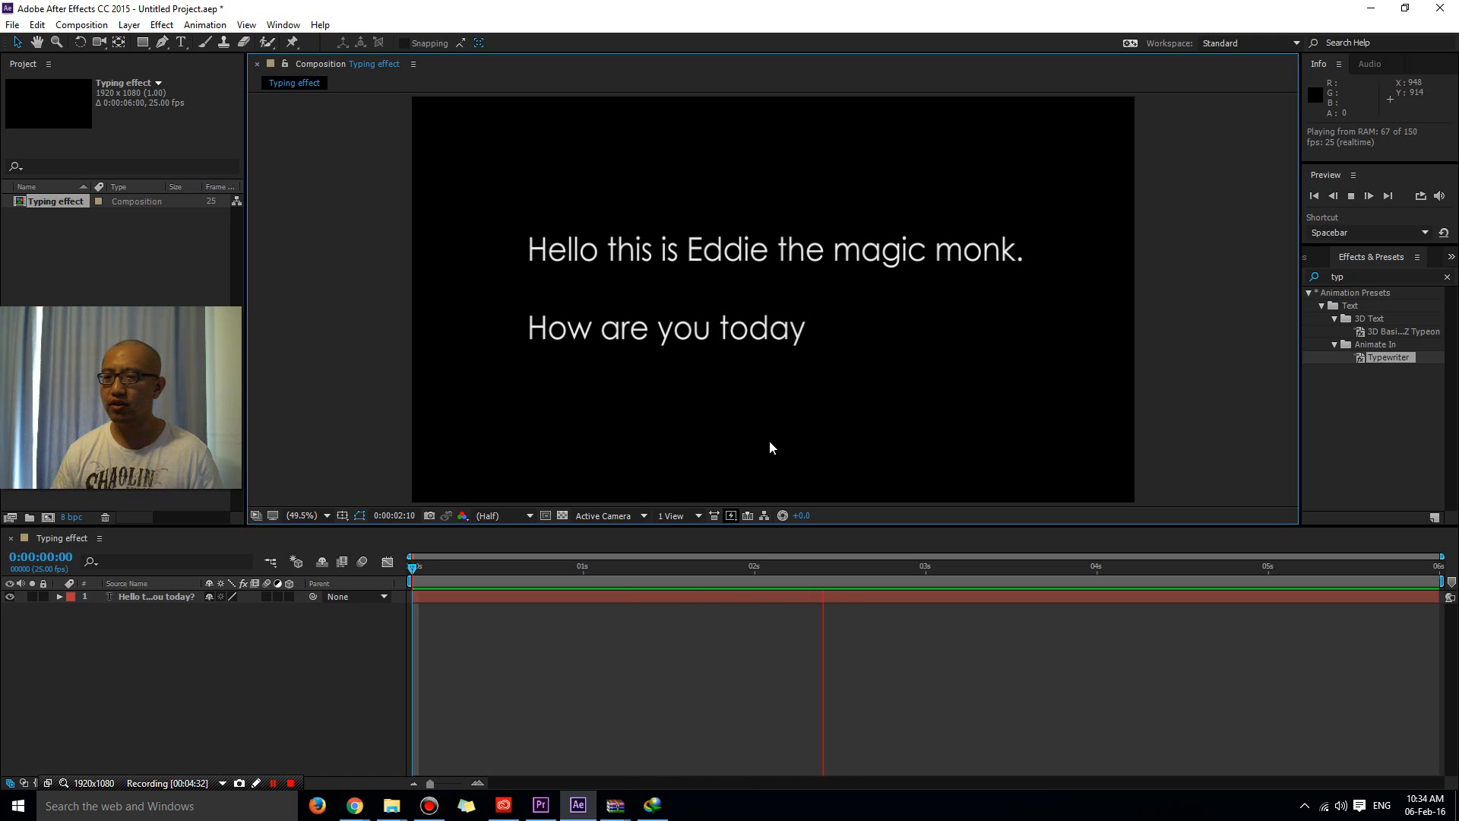
{"action": "left_click", "coordinate": [769, 441]}
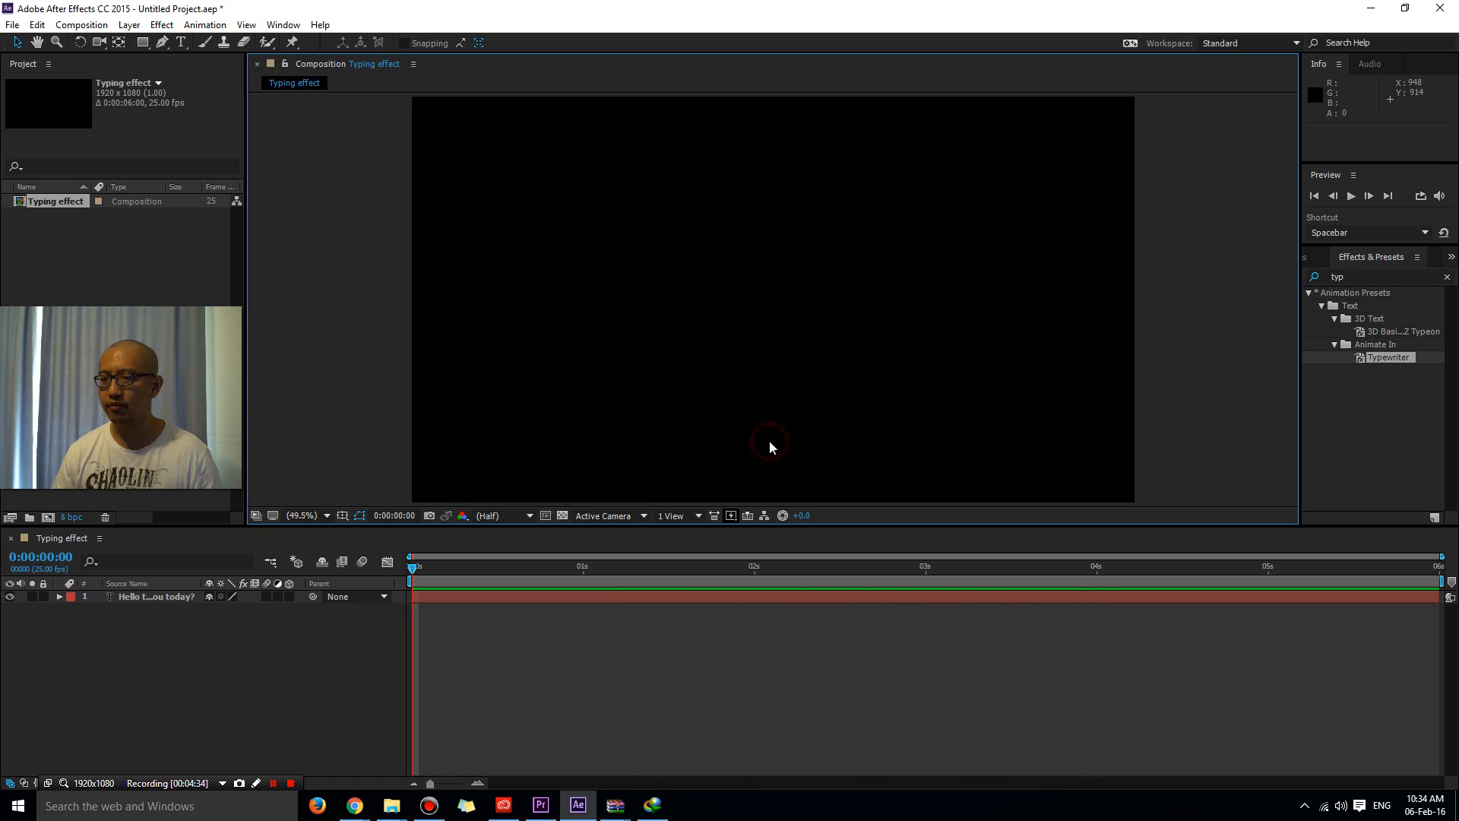
- Expand the text layer's Text properties down to Animator 1 and Range Selector 1 to reveal the Start keyframes
{"action": "left_click", "coordinate": [251, 600]}
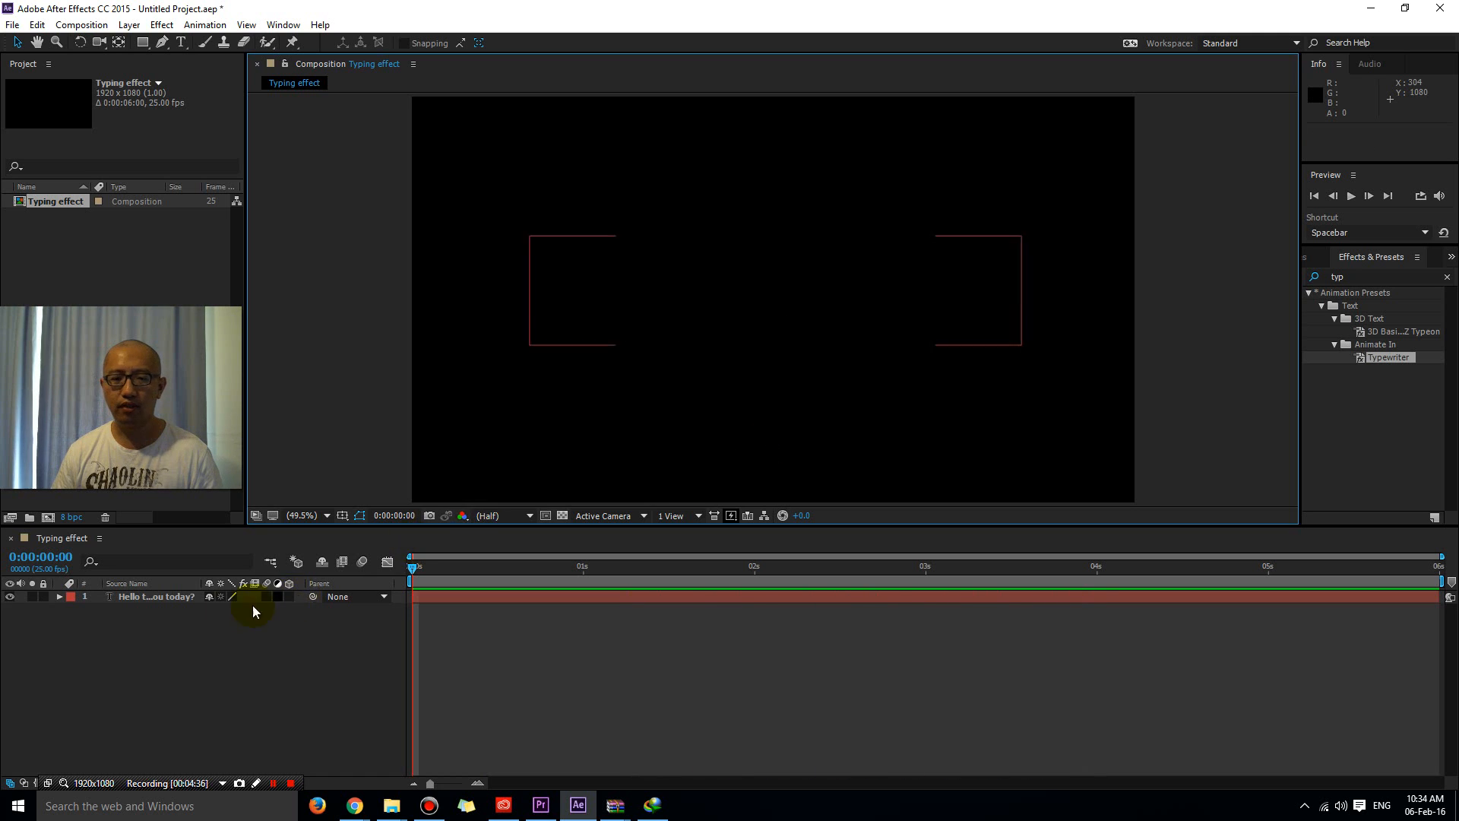
{"action": "left_click", "coordinate": [92, 600]}
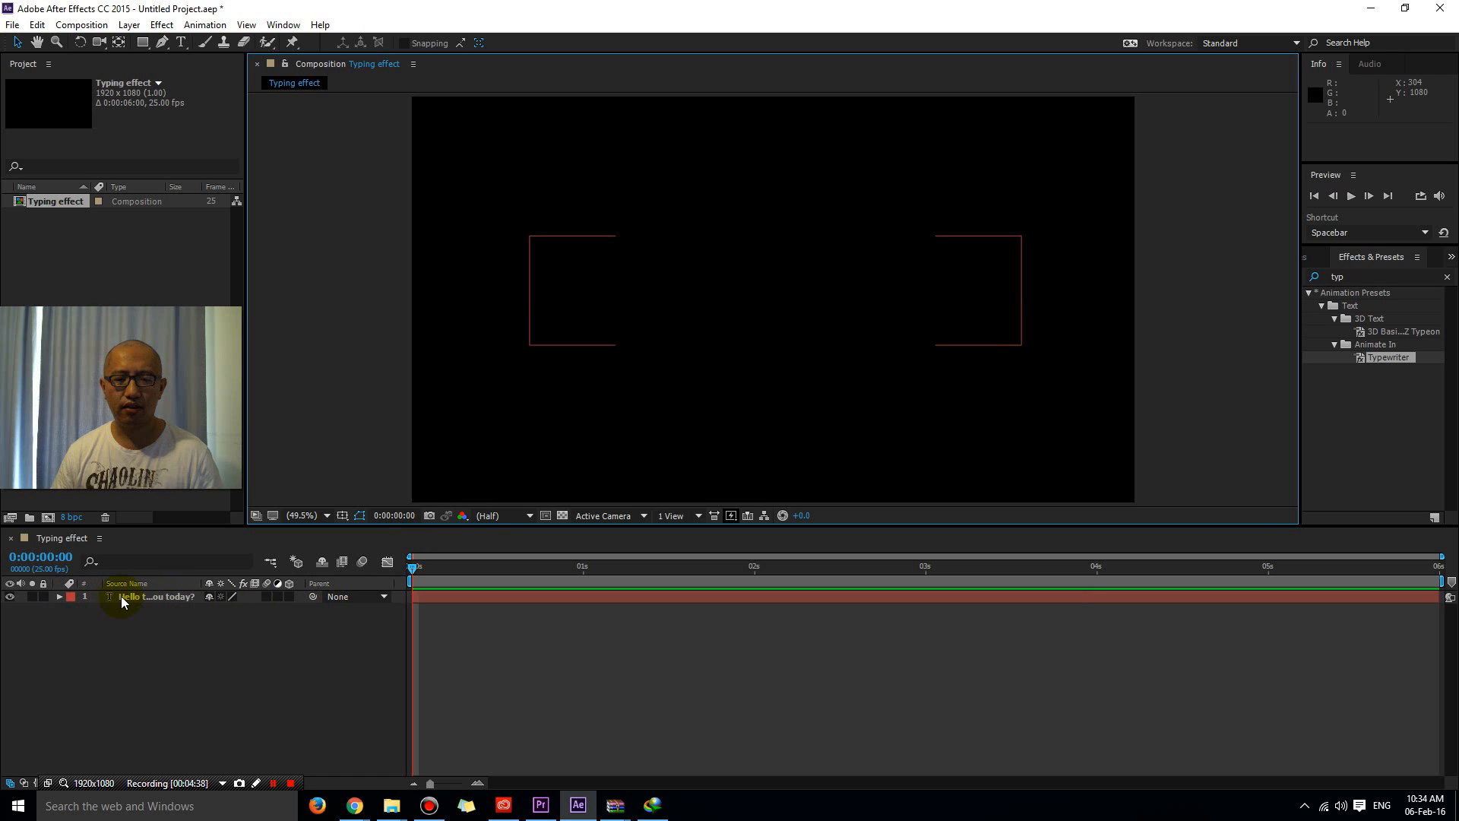
{"action": "left_click", "coordinate": [121, 596]}
{"action": "left_click", "coordinate": [120, 621]}
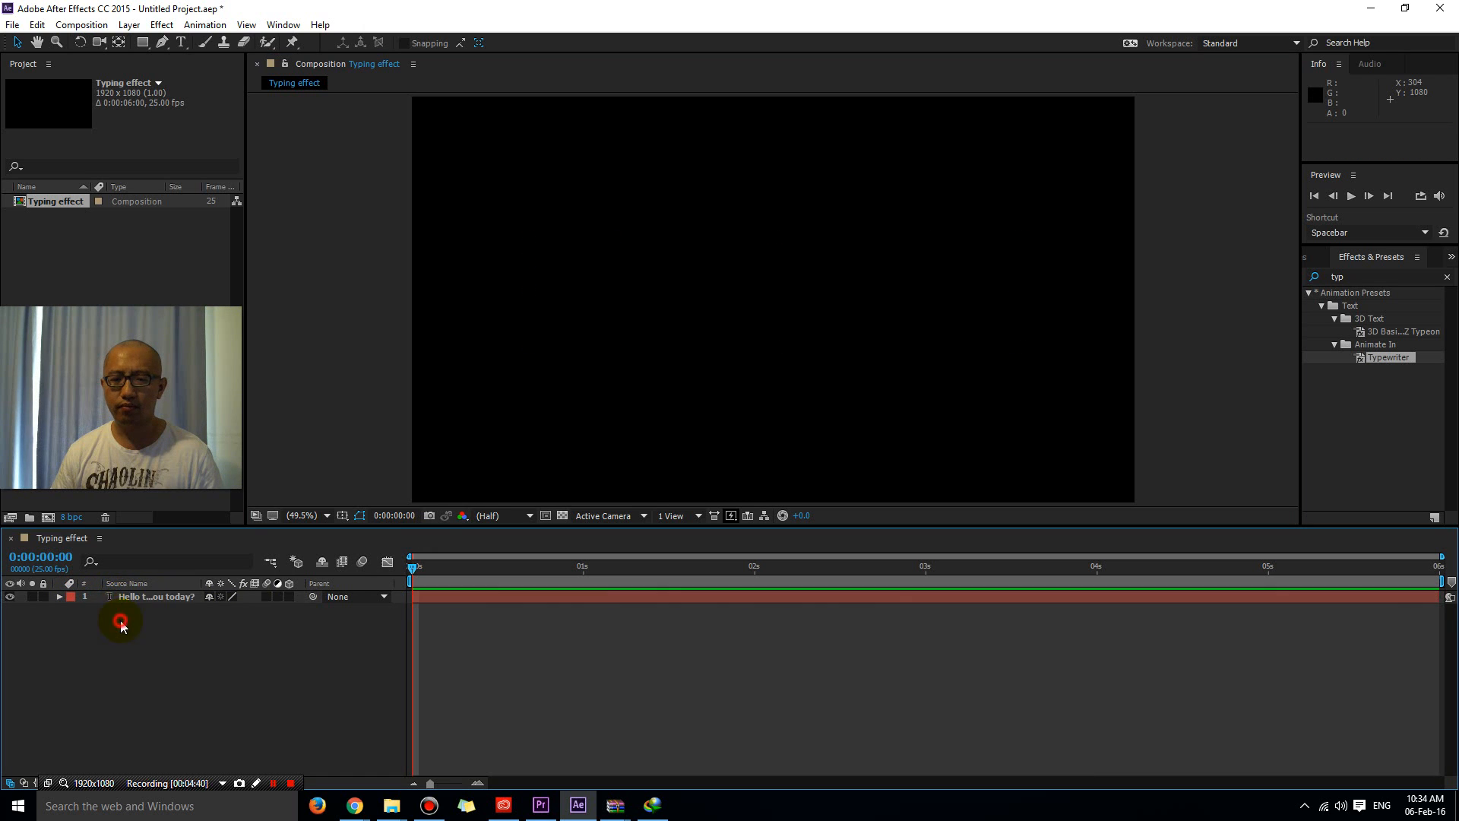
{"action": "left_click", "coordinate": [121, 599]}
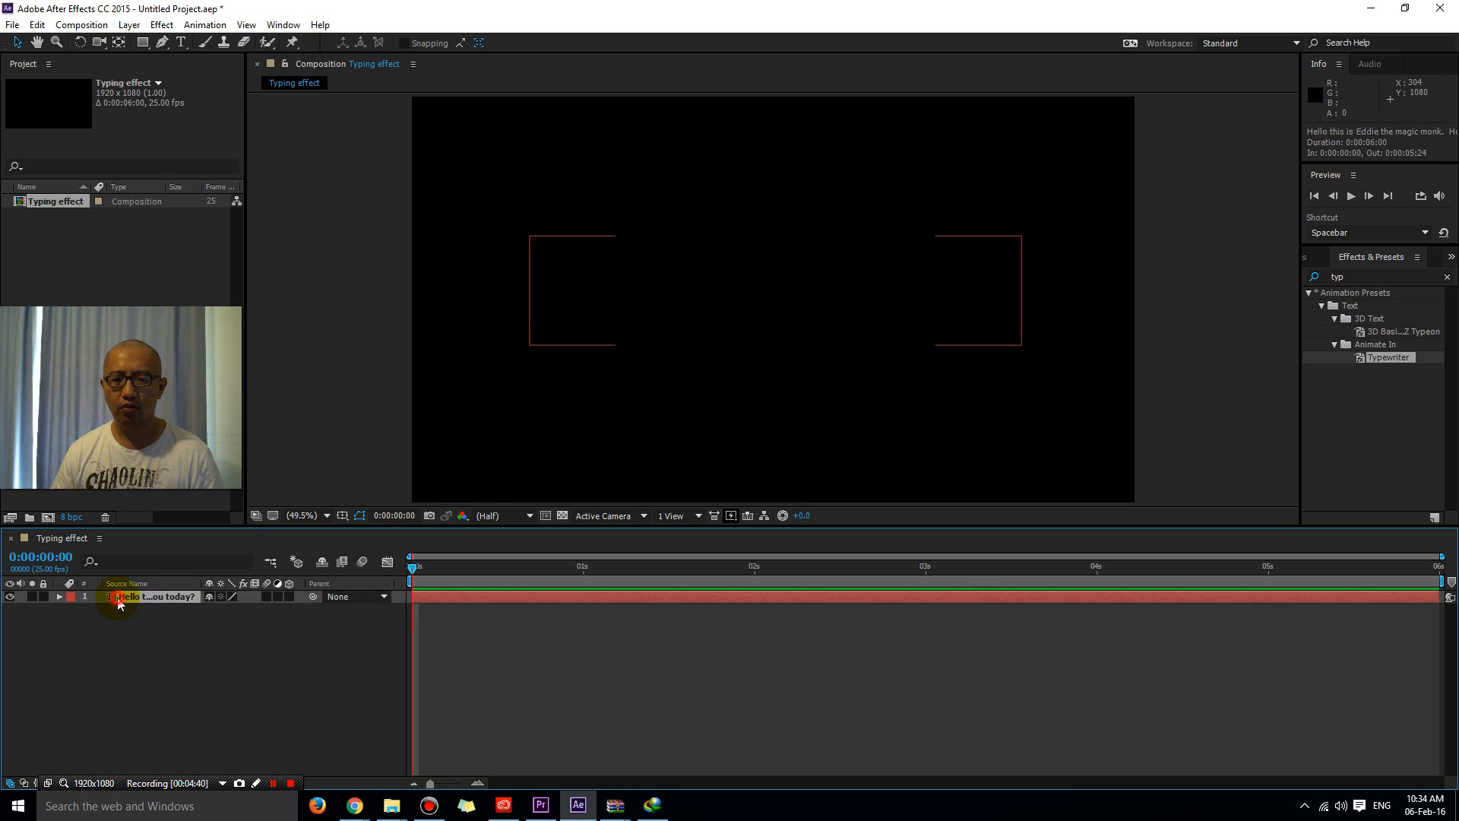
{"action": "left_click", "coordinate": [61, 596]}
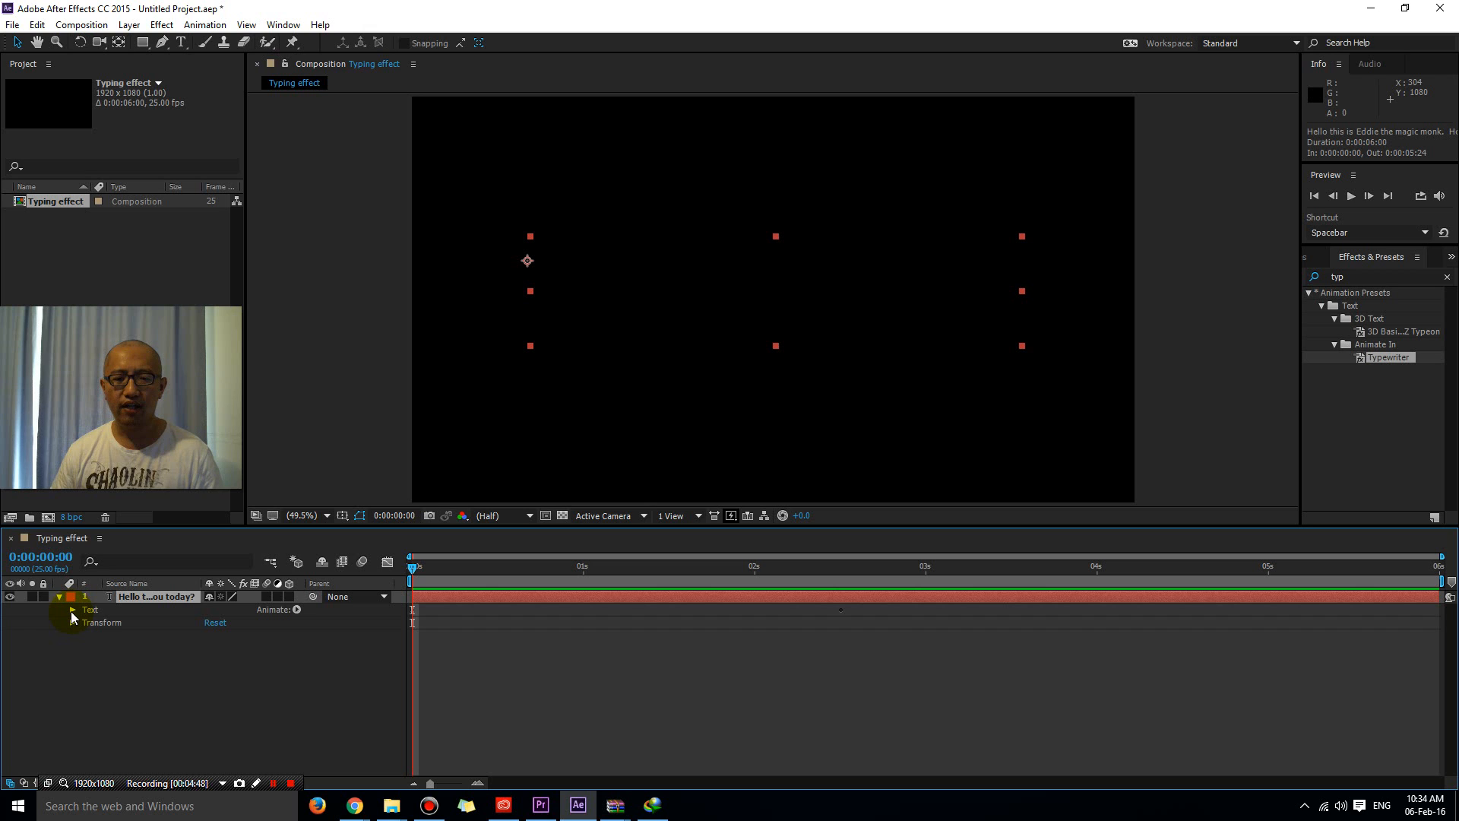
{"action": "left_click", "coordinate": [71, 610]}
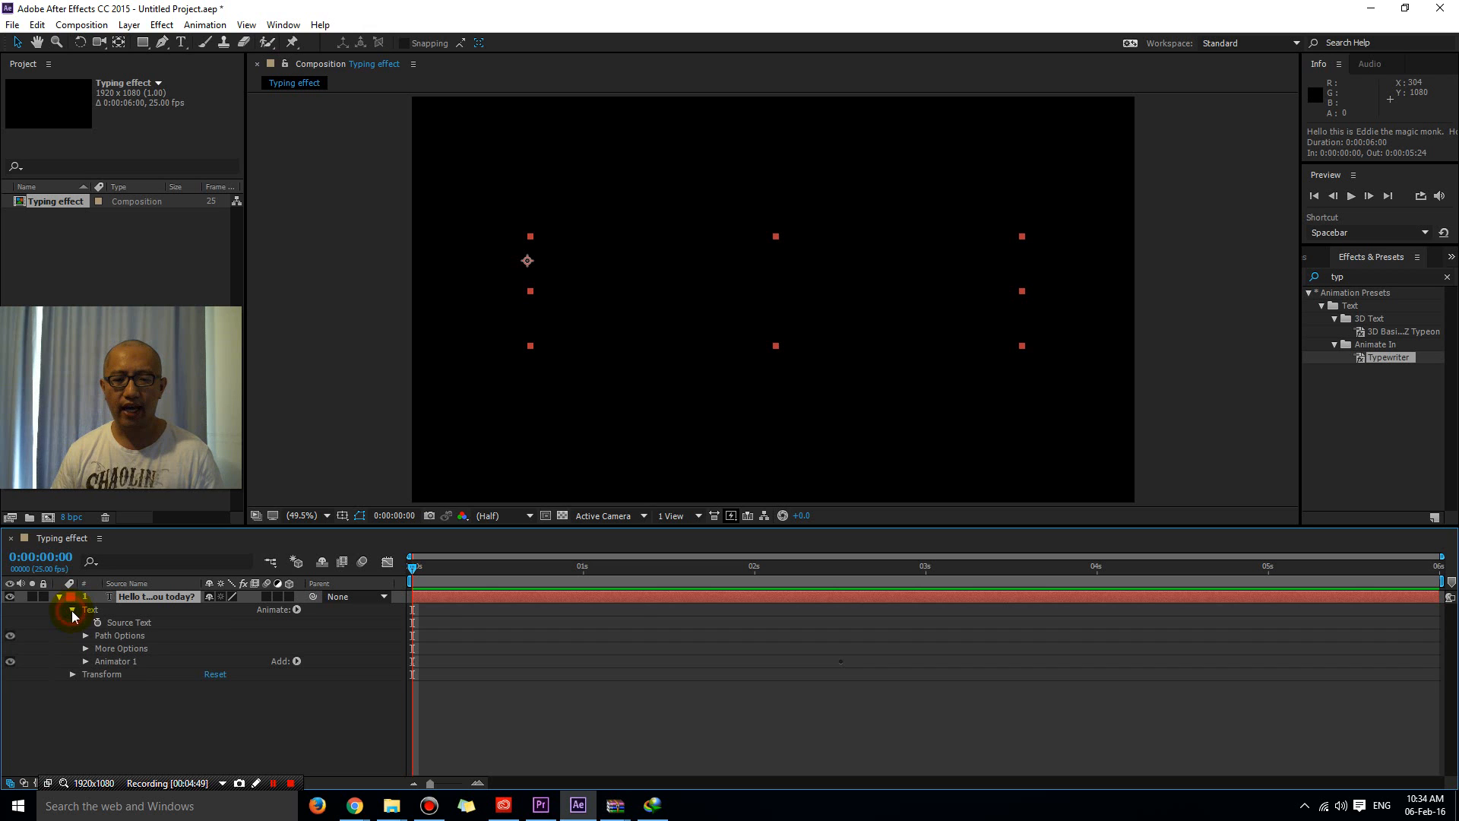
{"action": "left_click", "coordinate": [85, 661]}
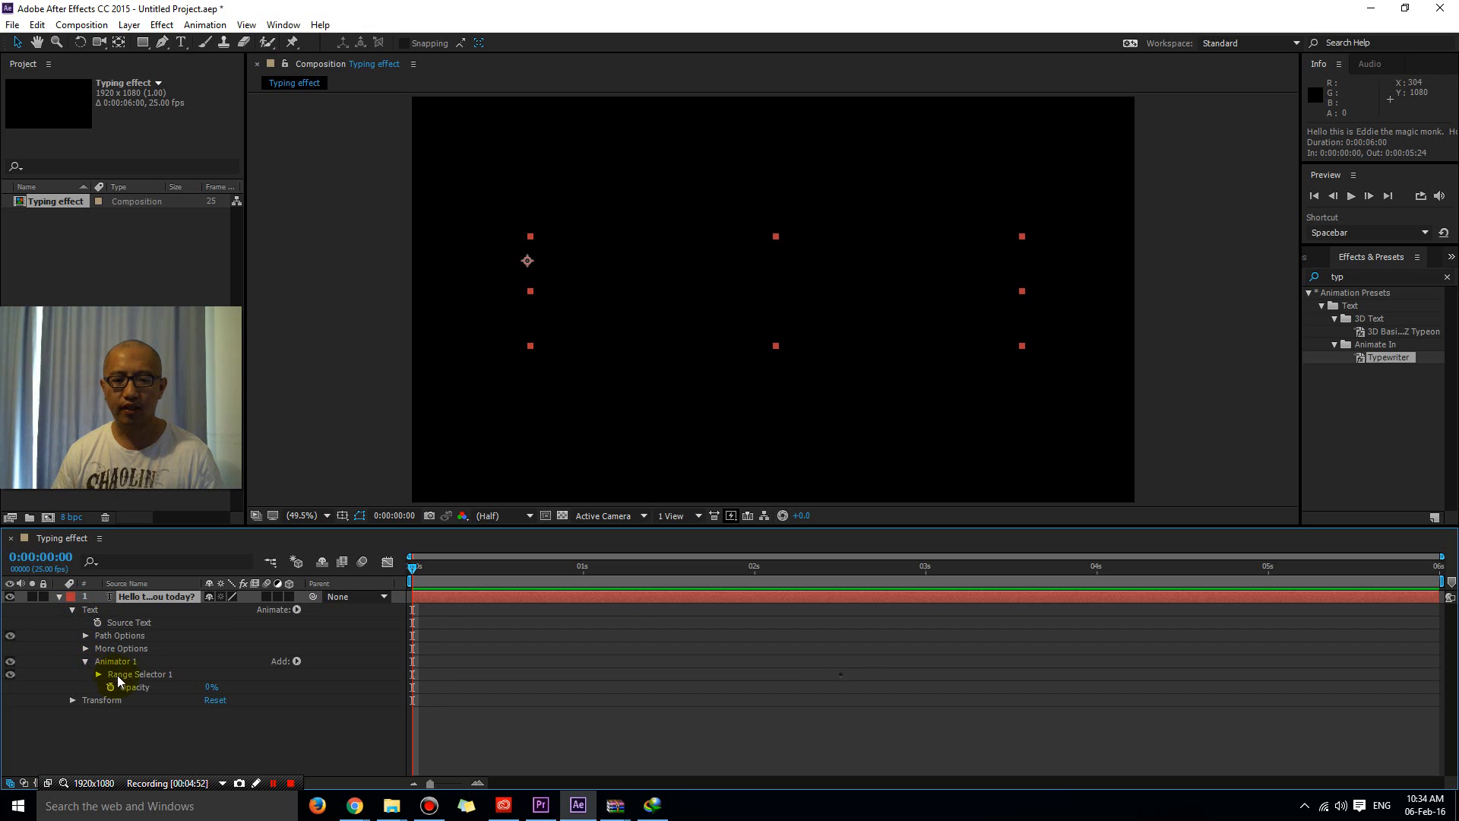
{"action": "left_click", "coordinate": [117, 675]}
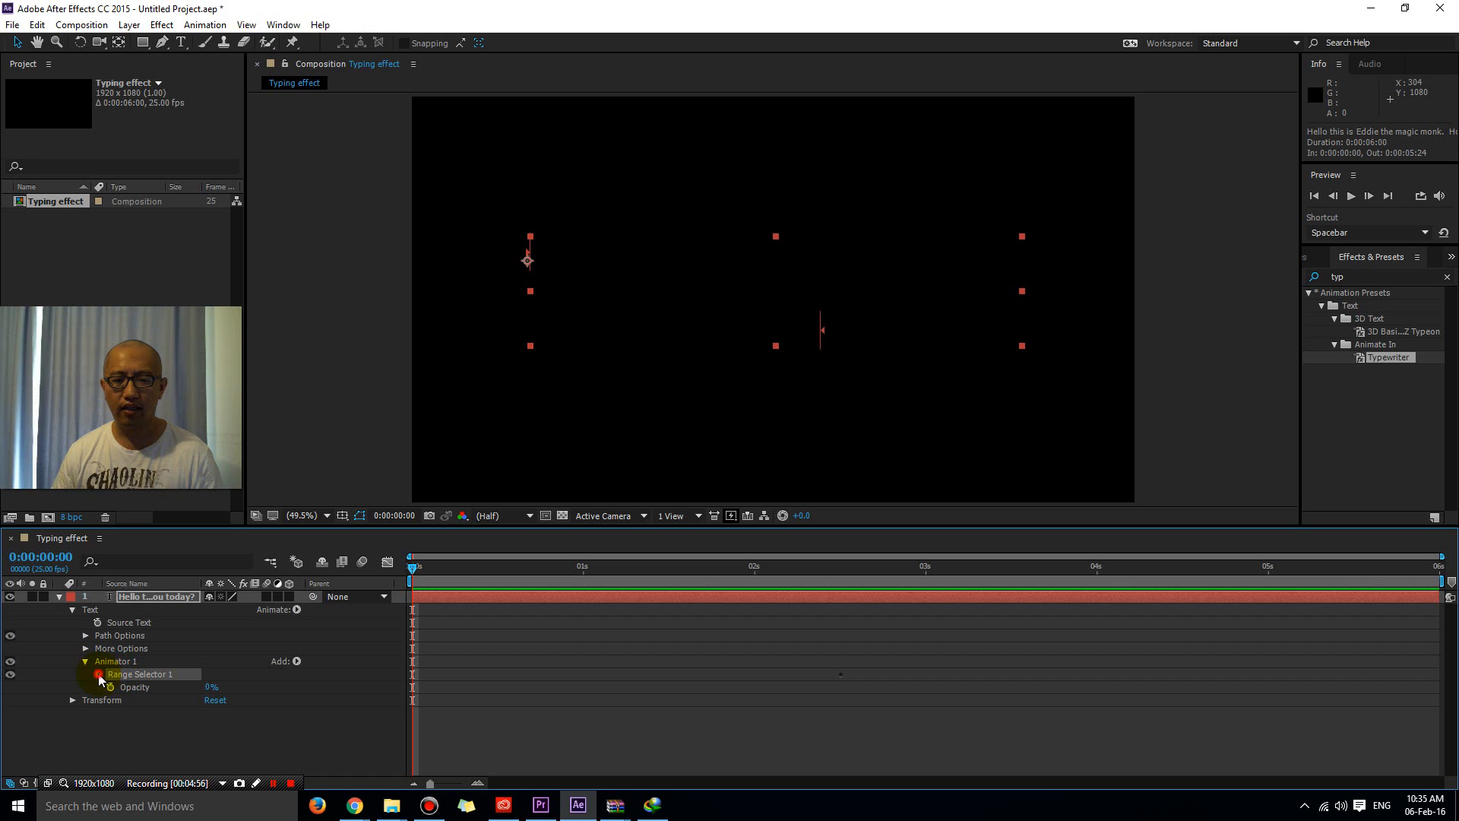
{"action": "left_click", "coordinate": [98, 674]}
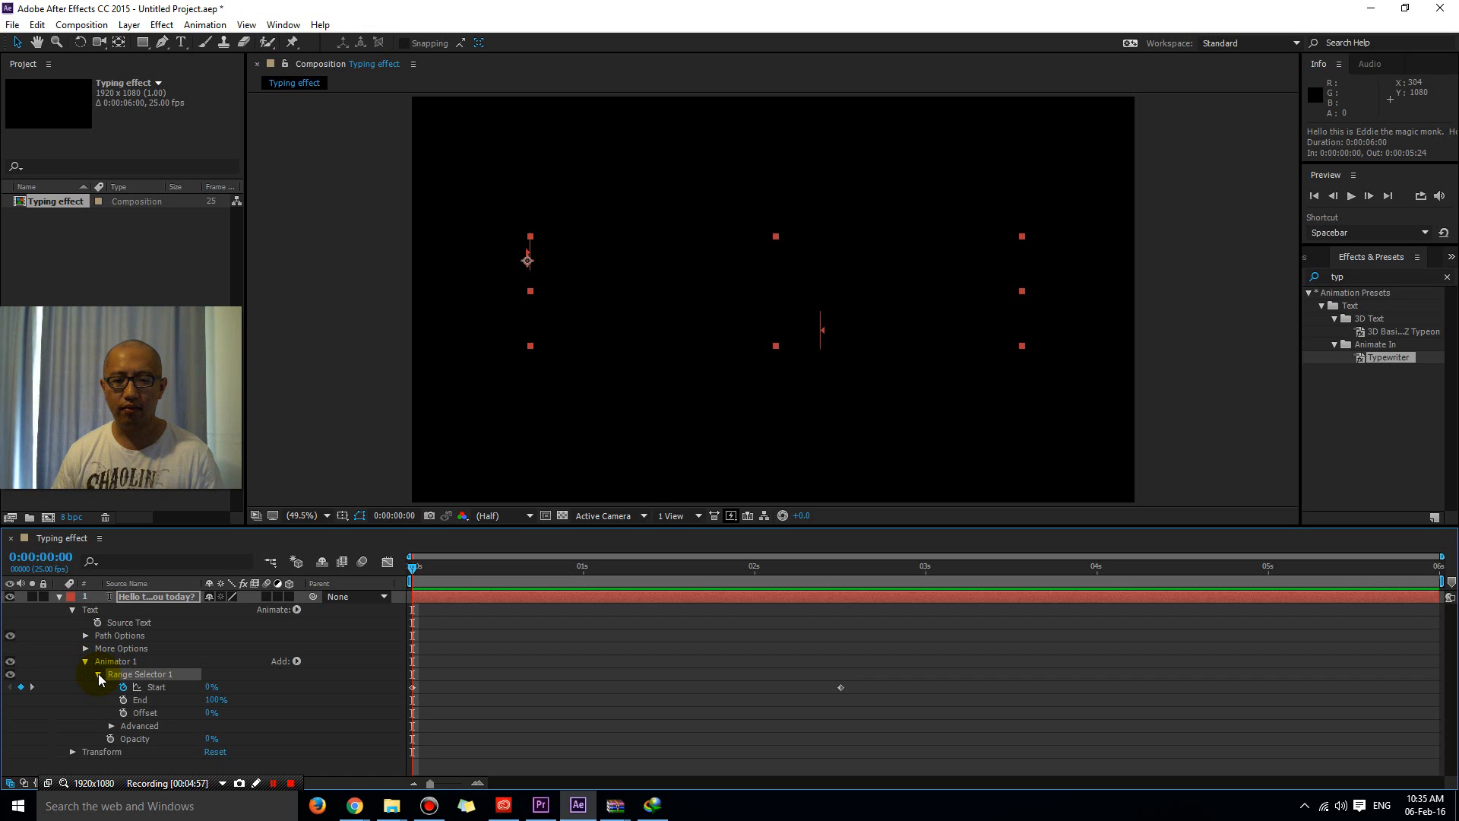
{"action": "left_click", "coordinate": [156, 687]}
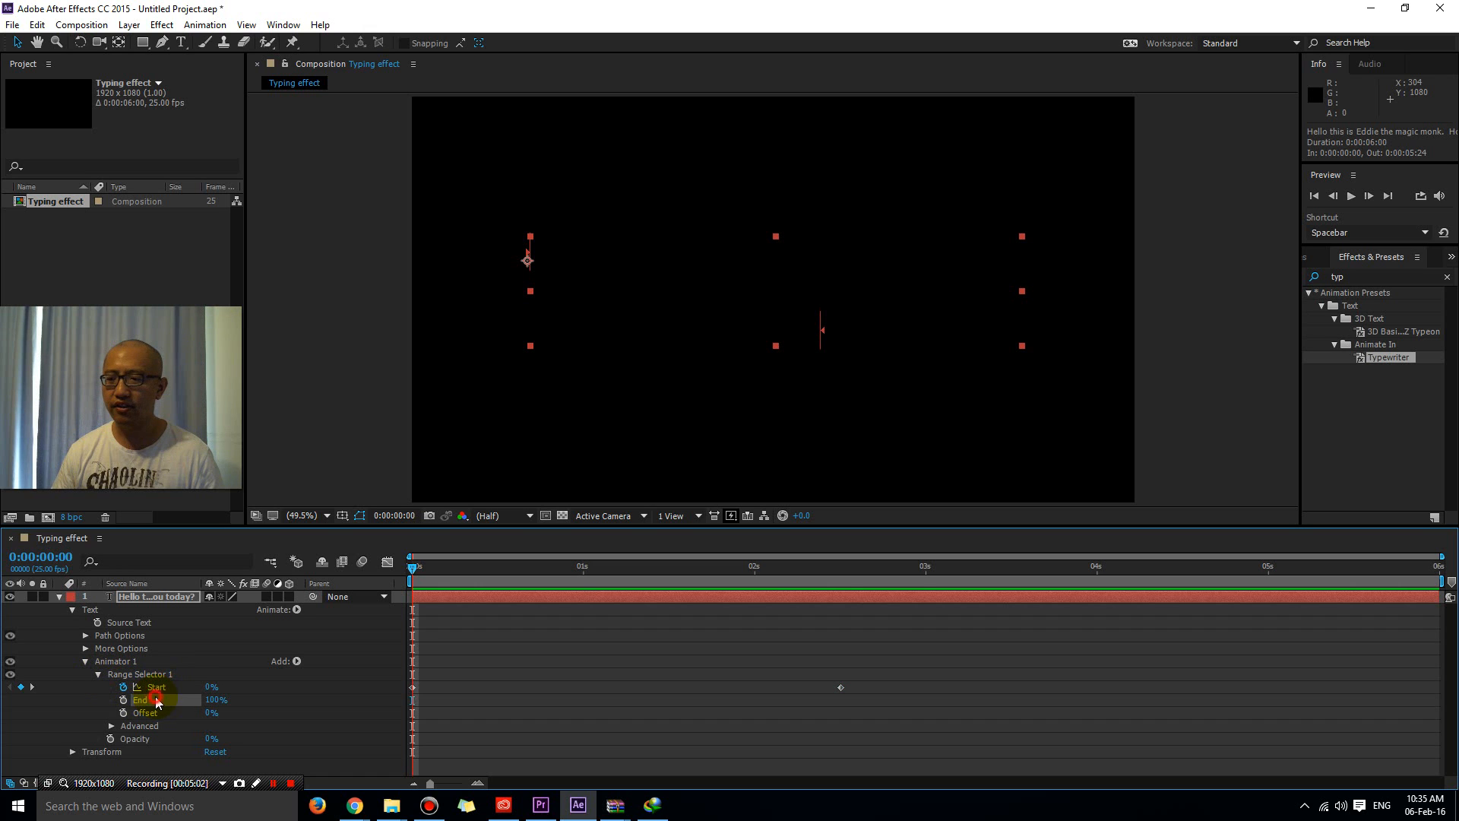
{"action": "left_click", "coordinate": [162, 687]}
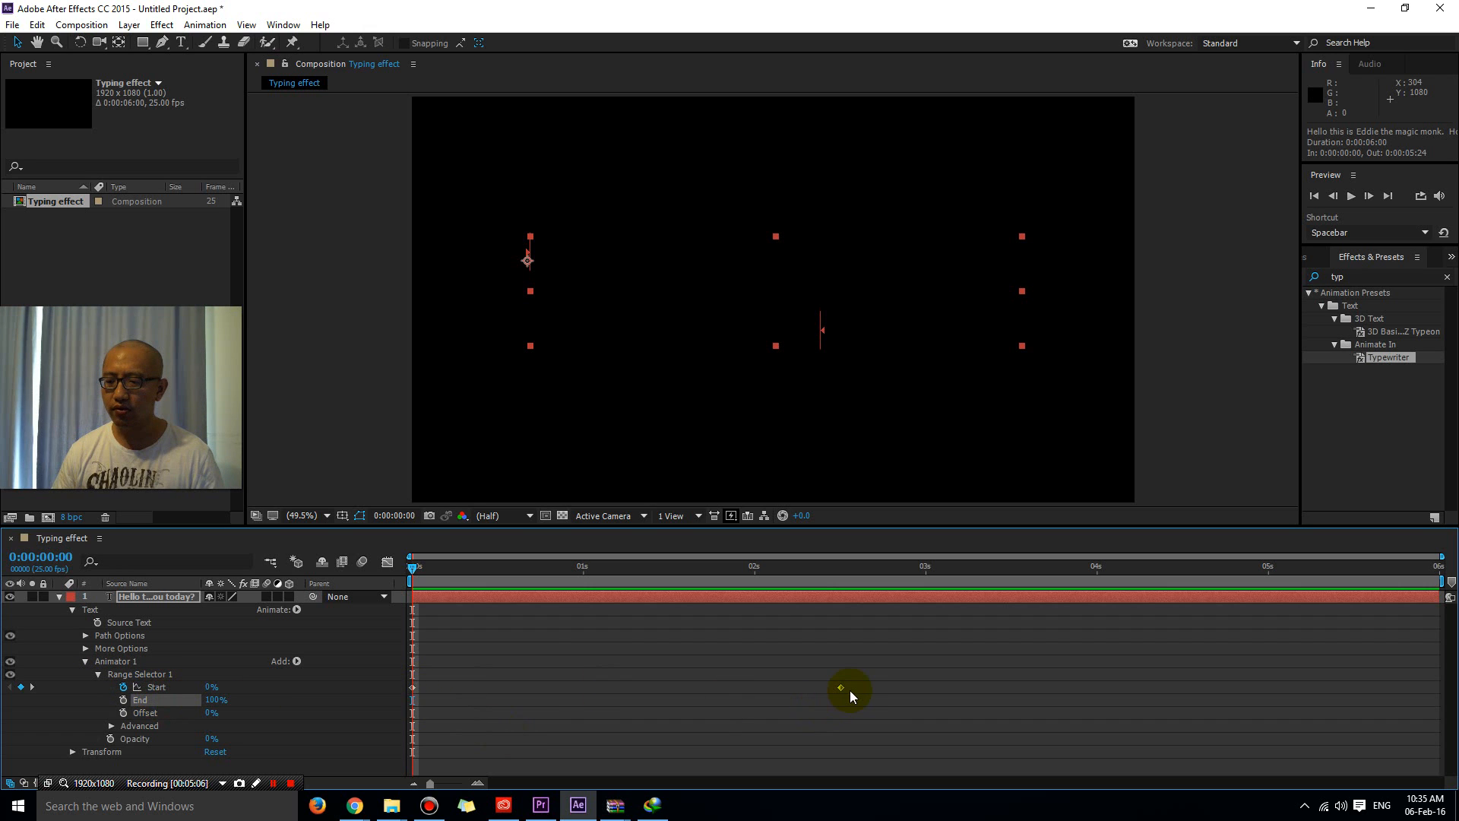
- Speed up the typing by moving the second Start keyframe to 1 second and further to about two-thirds of a second, previewing the changes
{"action": "mouse_move", "coordinate": [842, 687]}
{"action": "key", "text": "space"}
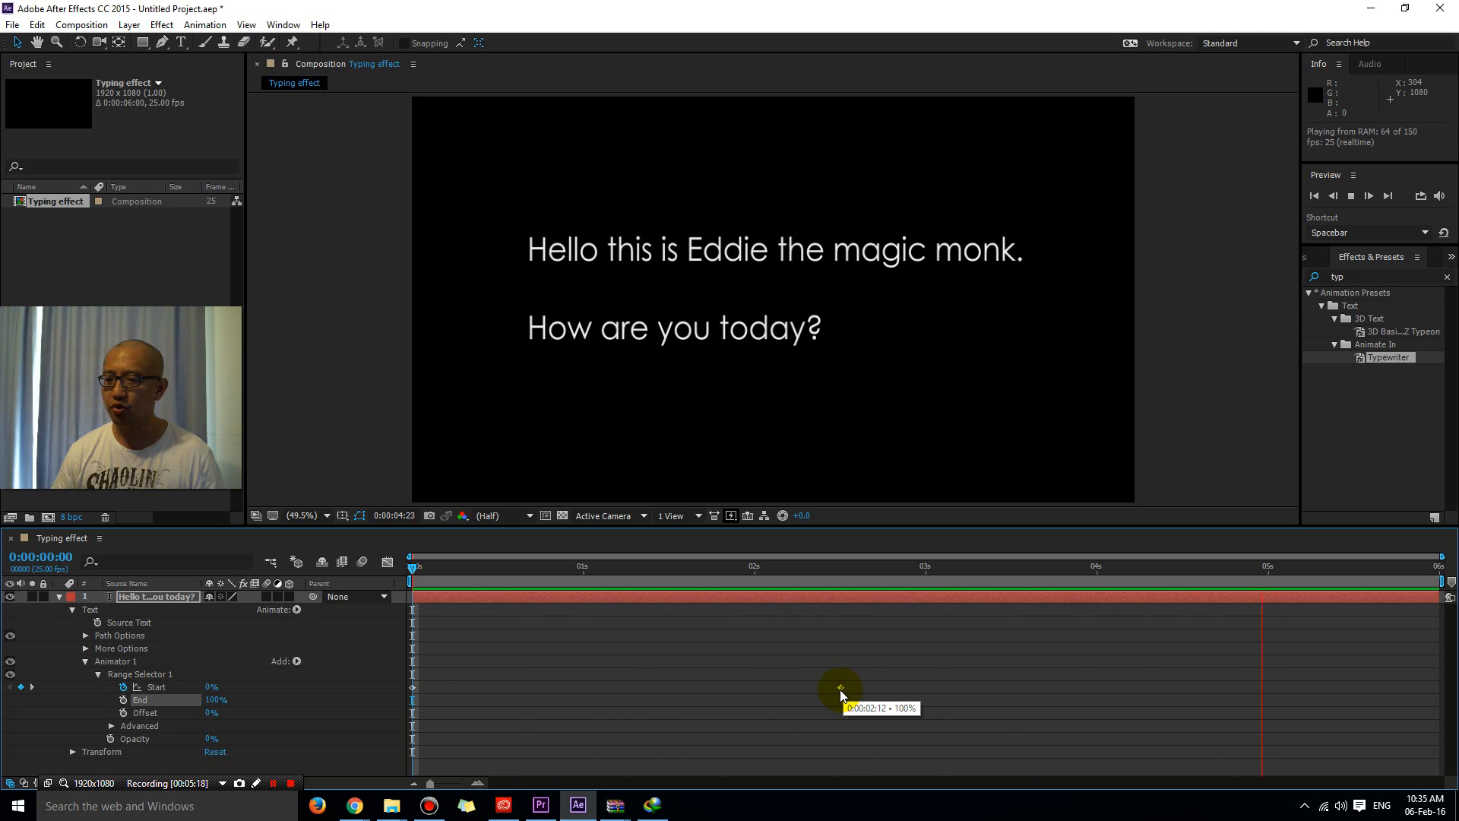
{"action": "left_click_drag", "start_coordinate": [845, 692], "coordinate": [584, 688]}
{"action": "key", "text": "space"}
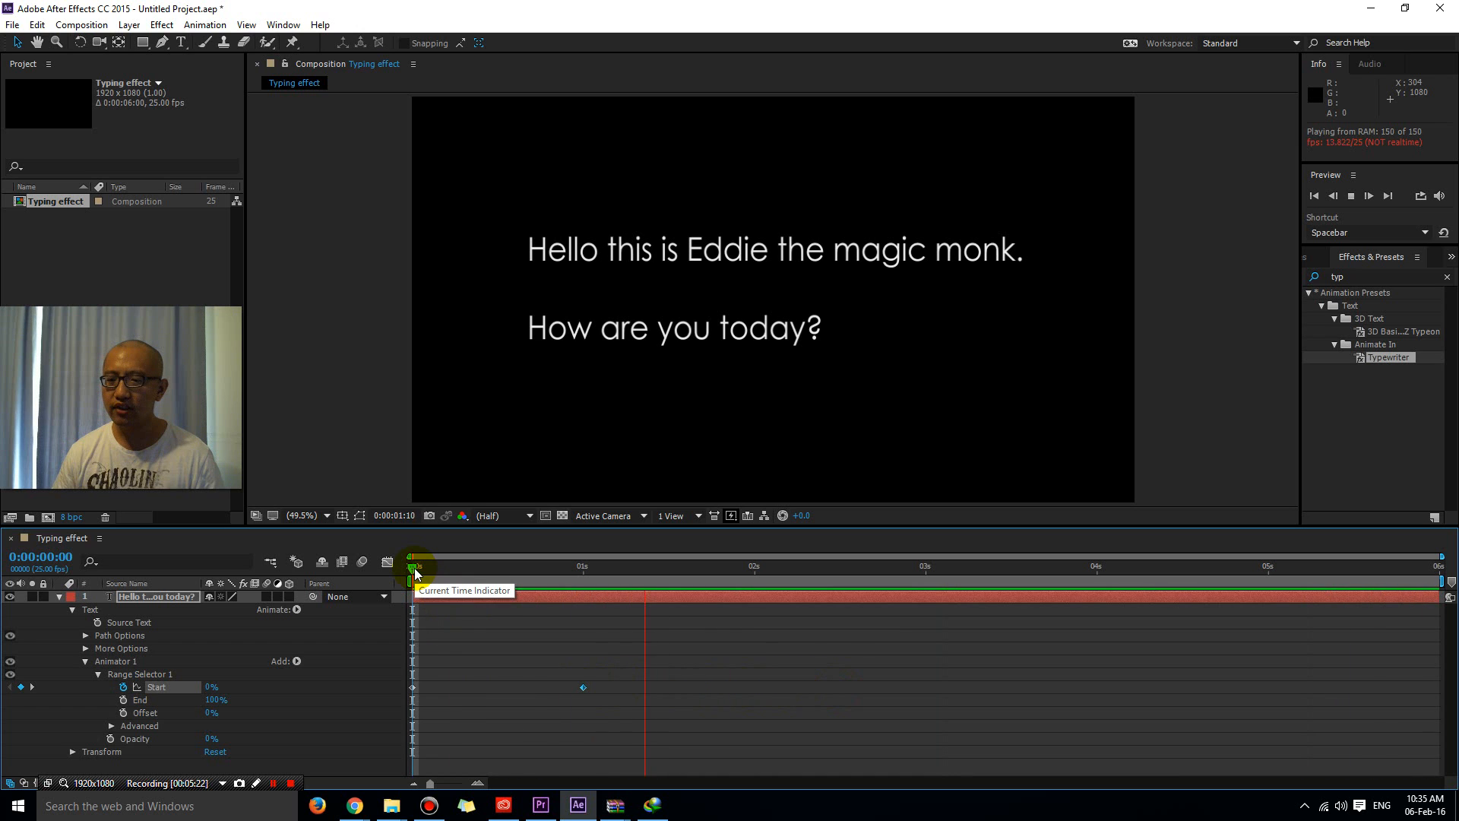
{"action": "left_click_drag", "start_coordinate": [574, 687], "coordinate": [523, 687]}
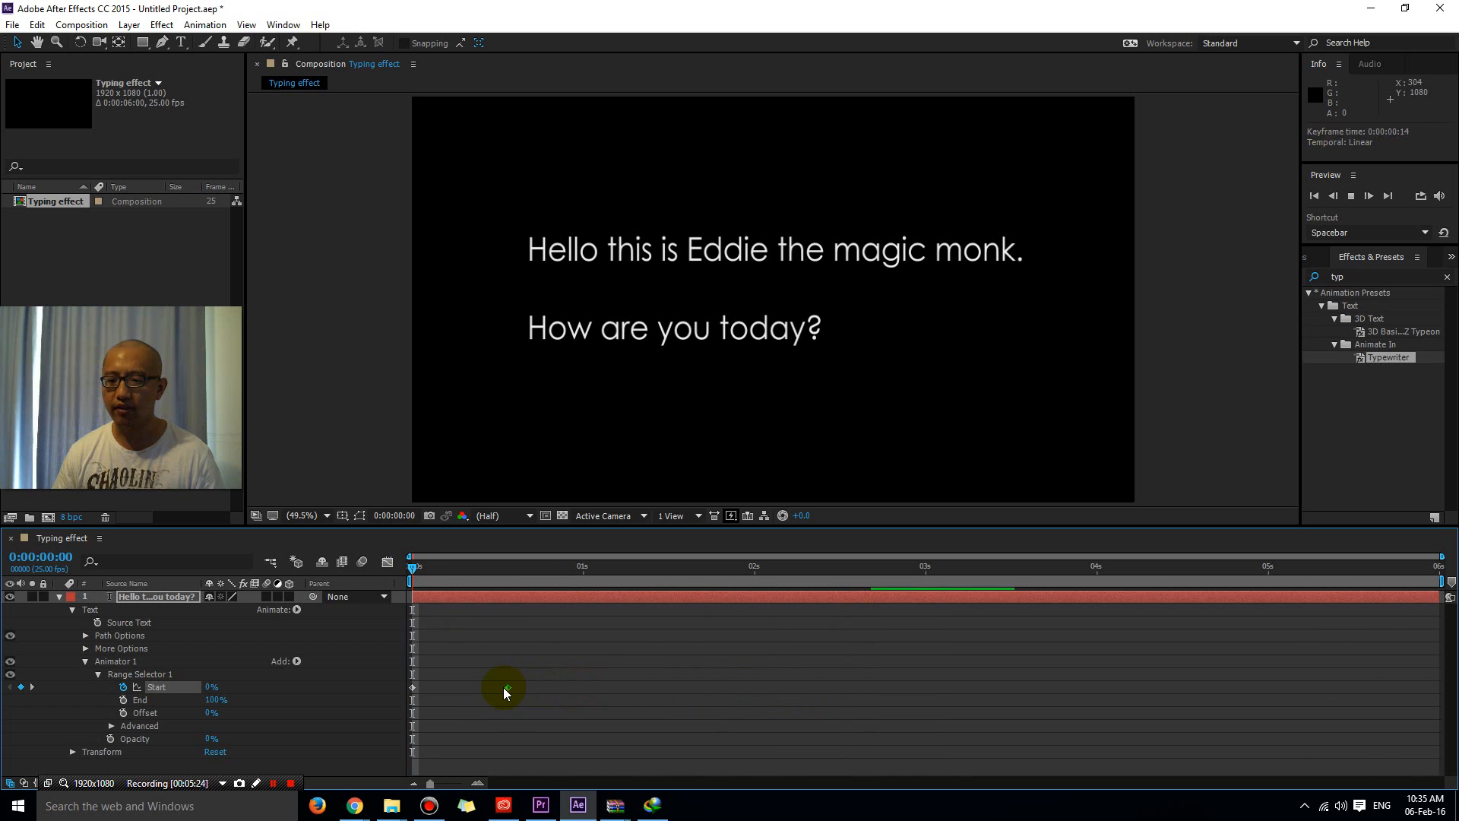
{"action": "key", "text": "space"}
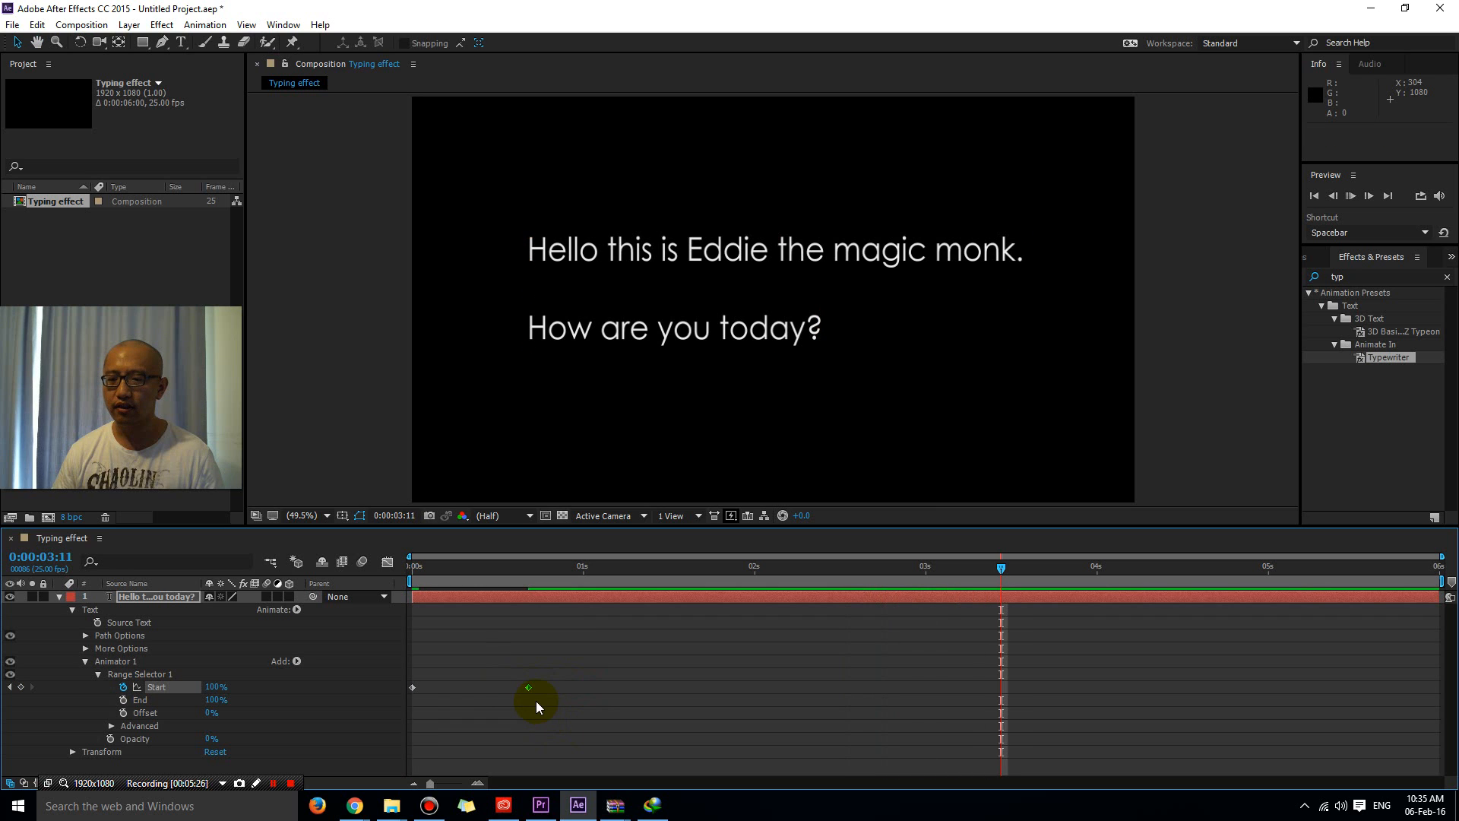
- Return to the start of the composition and play back the sped-up typewriter animation
{"action": "left_click", "coordinate": [531, 563]}
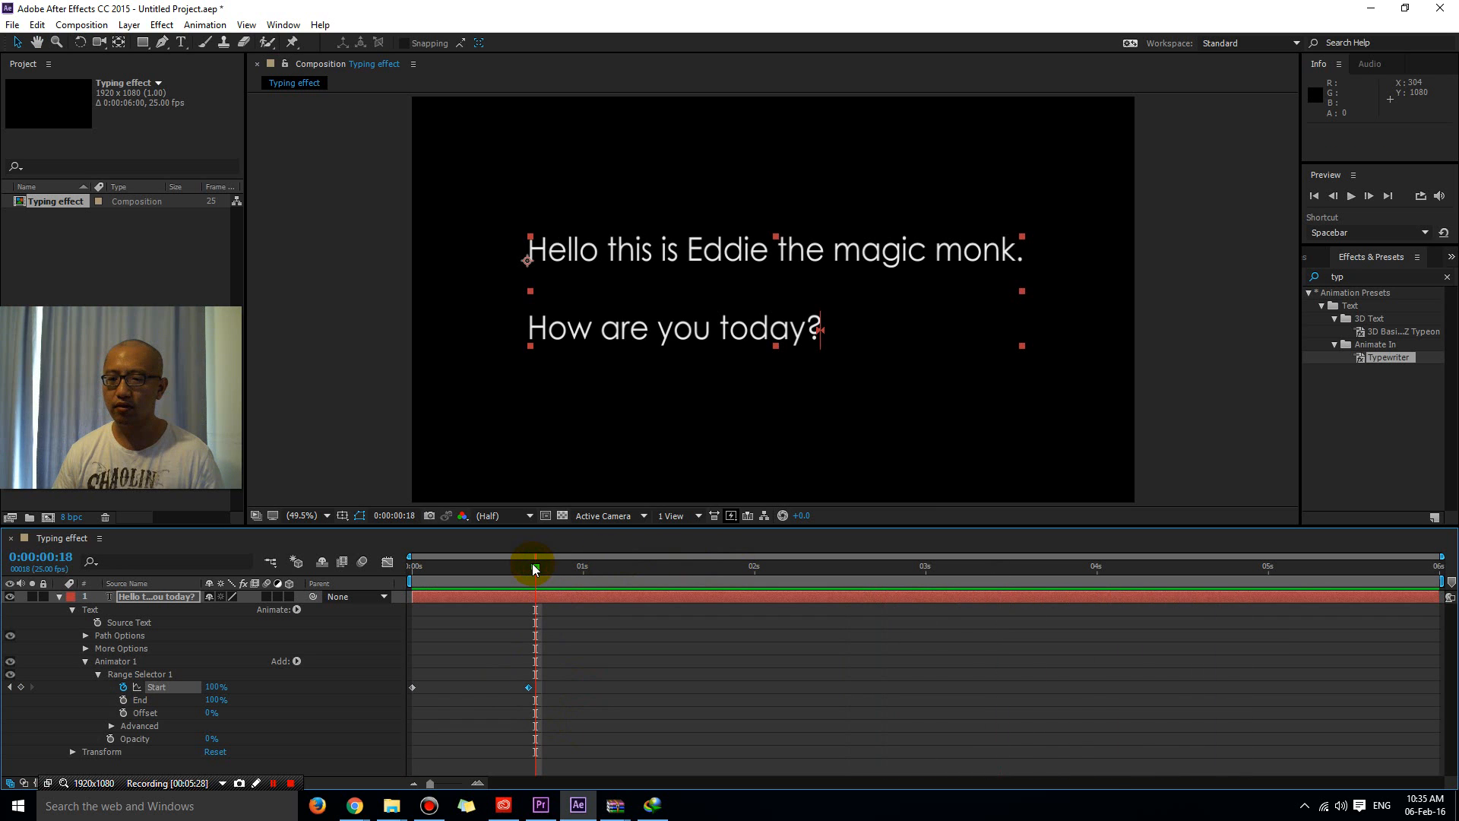
{"action": "left_click_drag", "start_coordinate": [477, 571], "coordinate": [395, 581]}
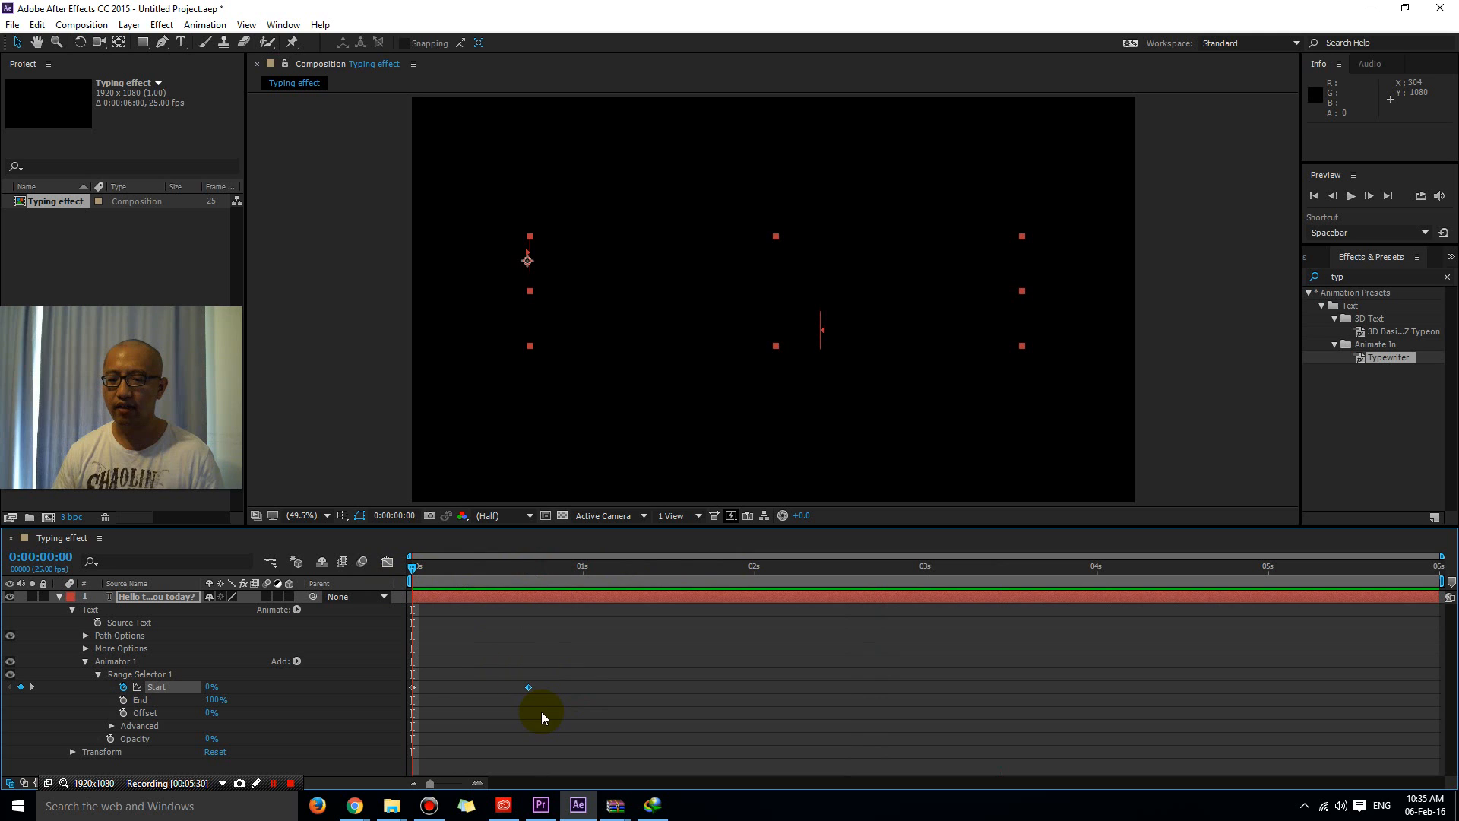
{"action": "key", "text": "space"}
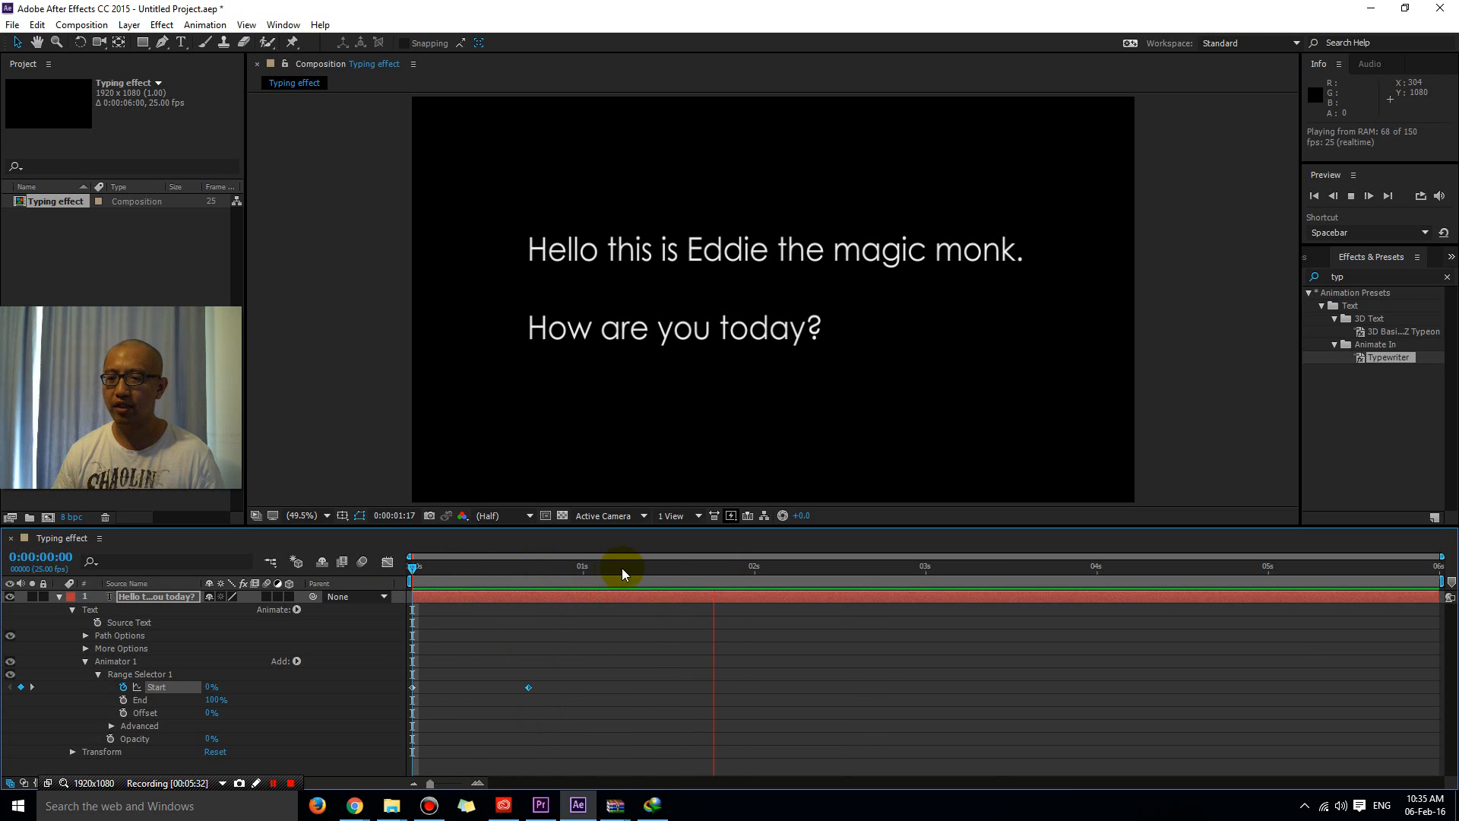
{"action": "key", "text": "space"}
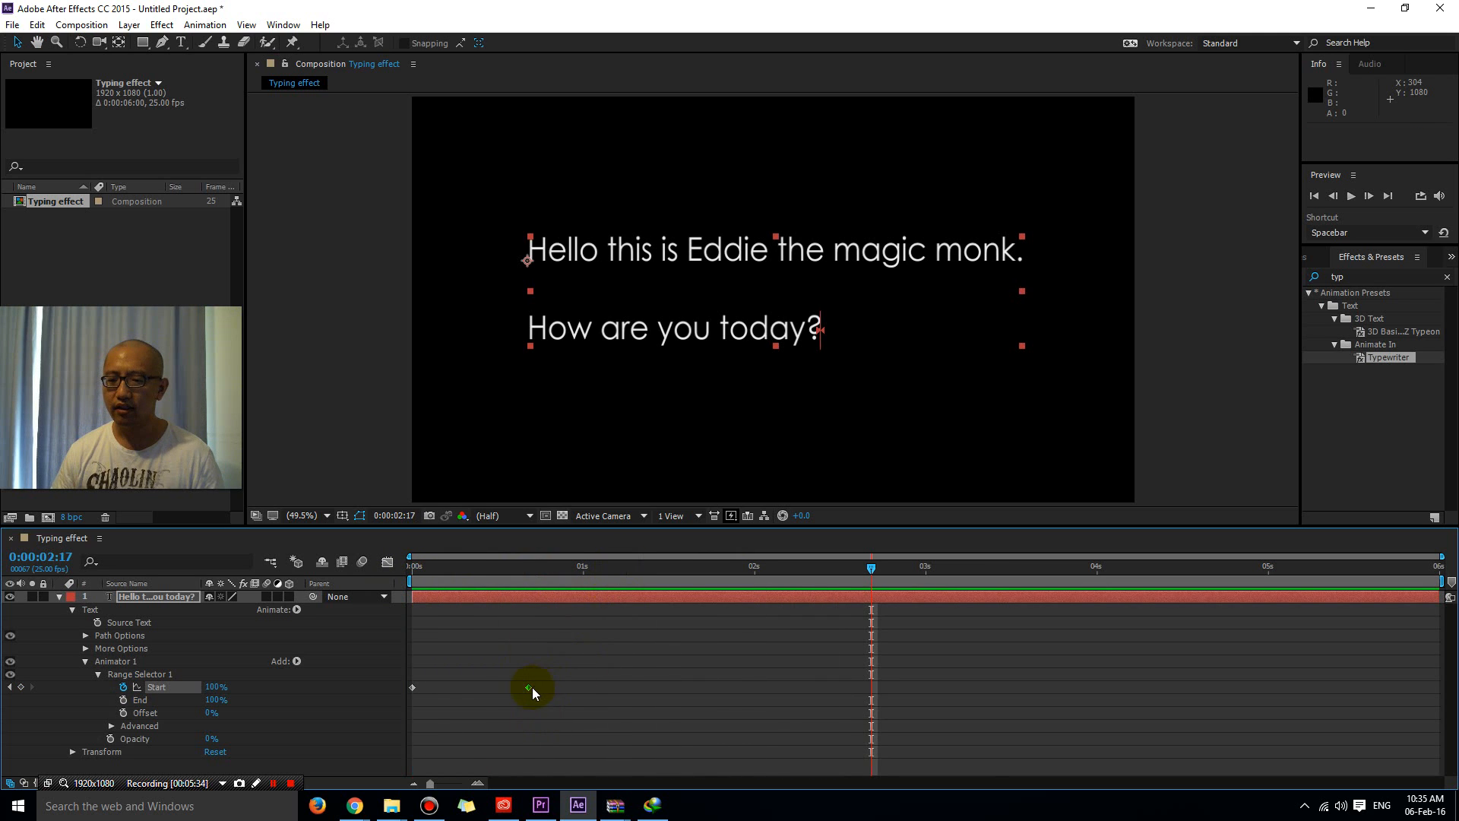
- Slow down the typing by moving the second Start keyframe out to the 4-second mark, previewing the animation from the beginning
{"action": "left_click_drag", "start_coordinate": [529, 687], "coordinate": [1141, 686]}
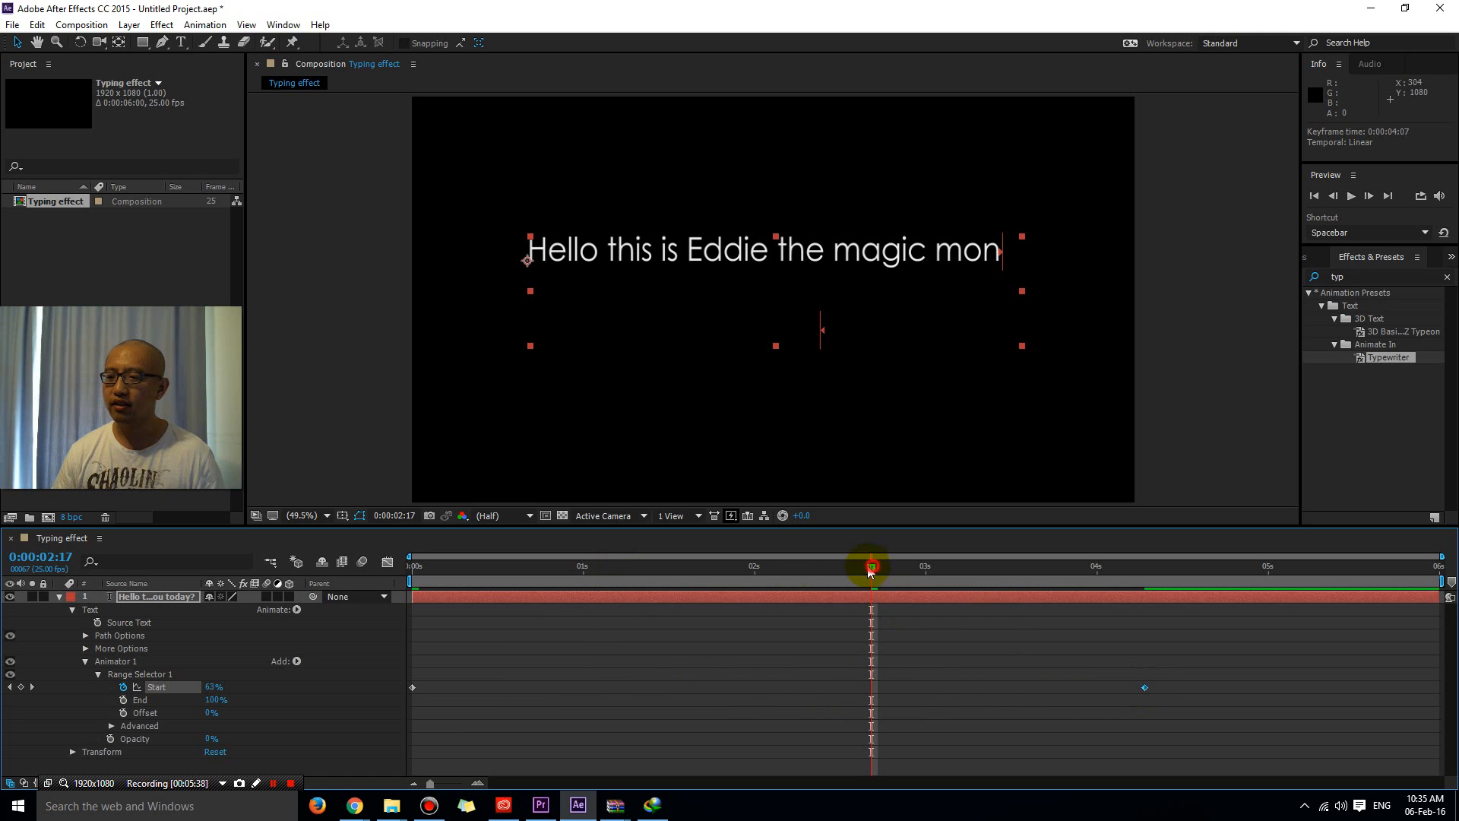
{"action": "key", "text": "Home"}
{"action": "key", "text": "space"}
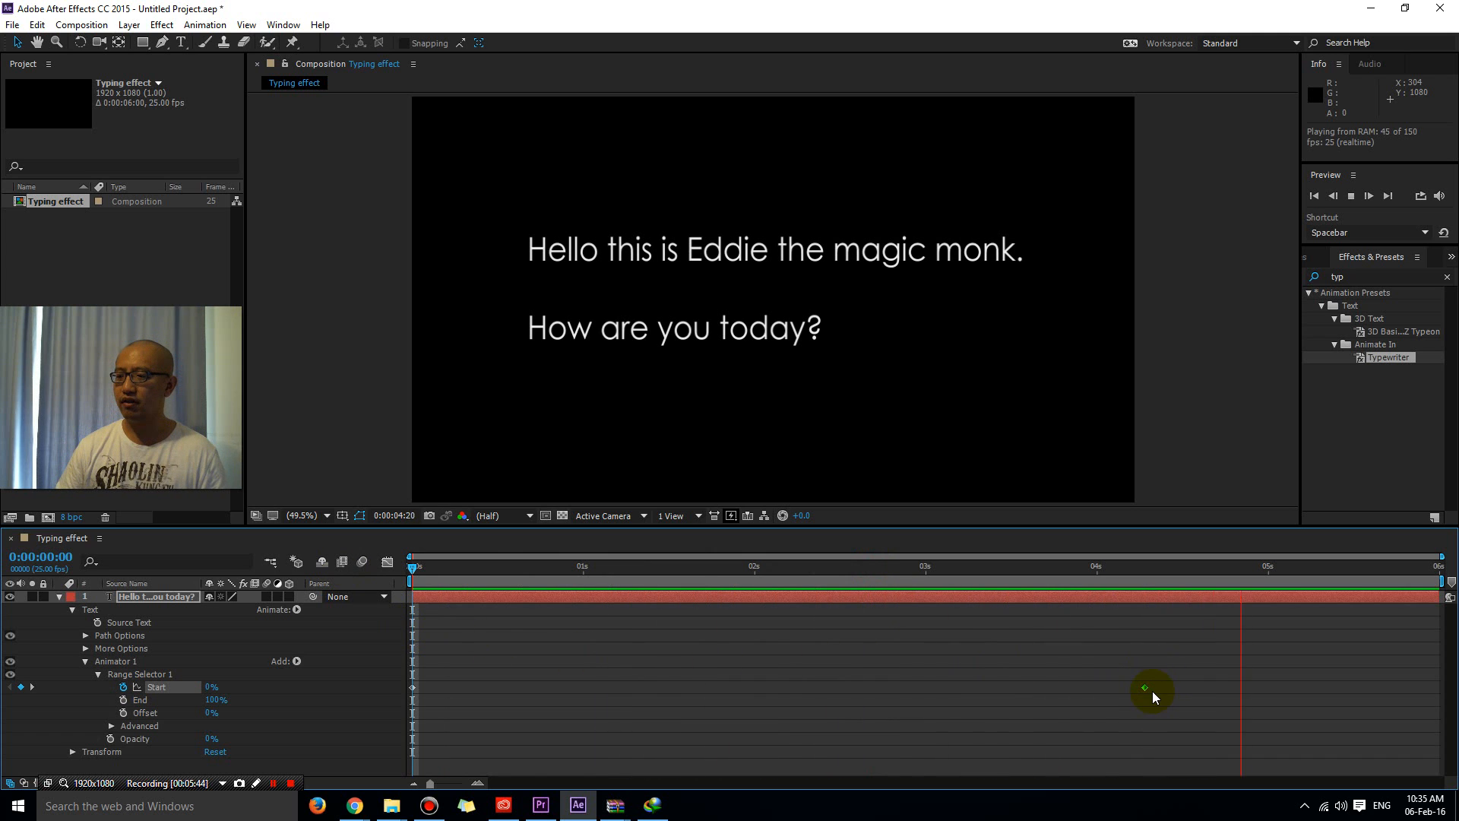
{"action": "left_click_drag", "start_coordinate": [1146, 687], "coordinate": [1100, 690]}
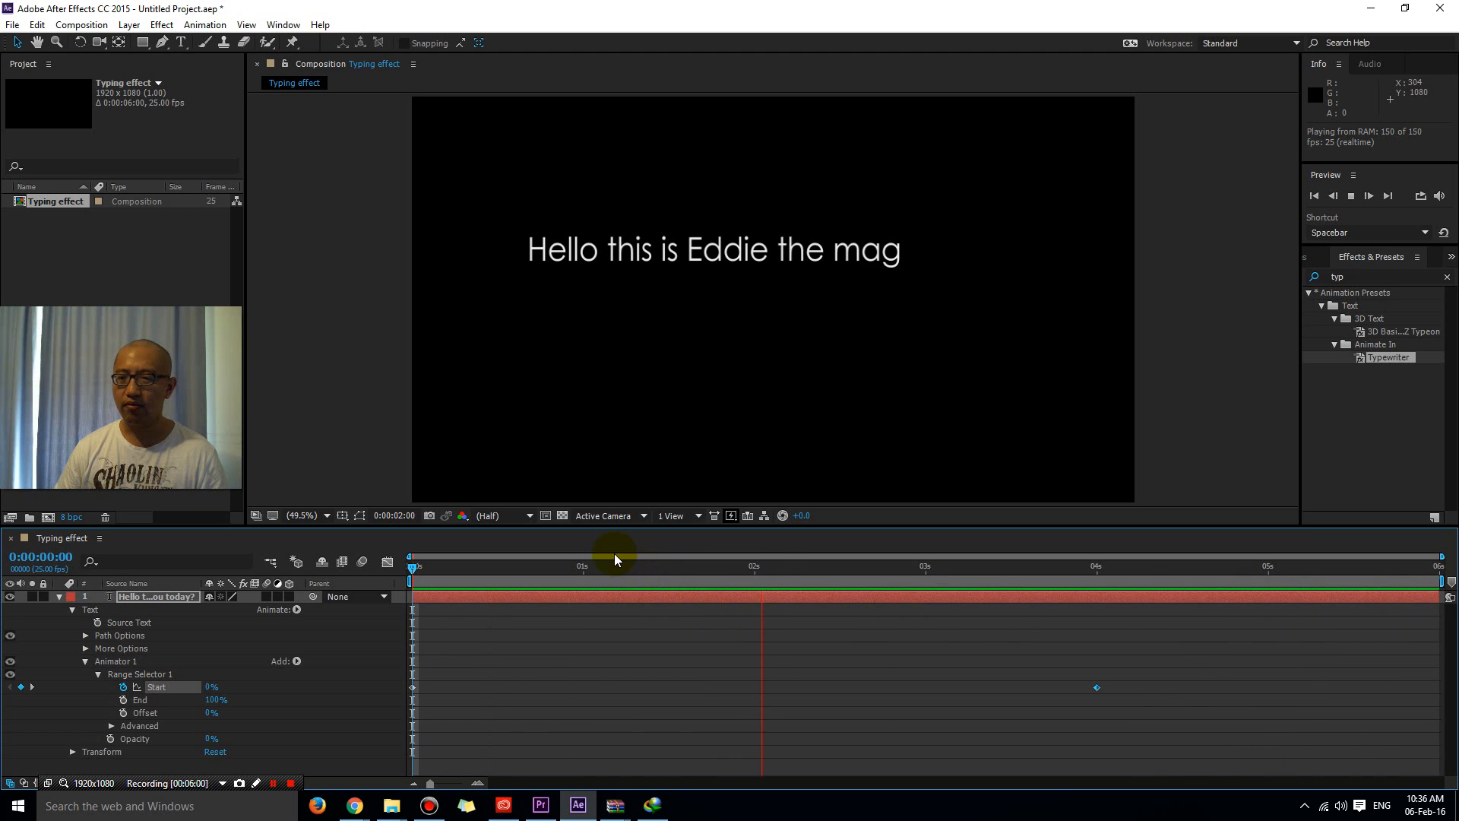
{"action": "key", "text": "space"}
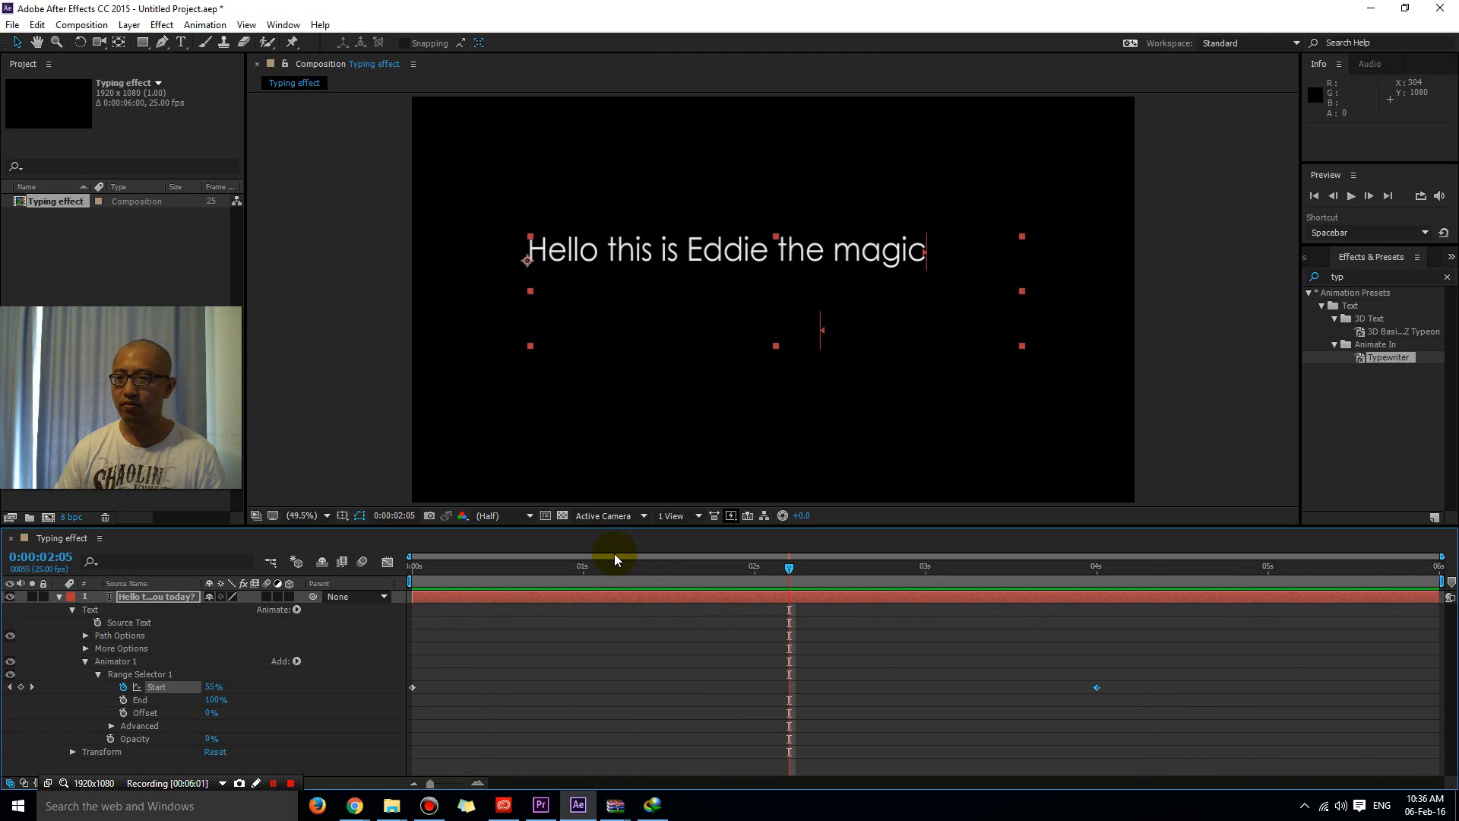
- Trim the end of the text layer to about 5 seconds and collapse the layer's properties
{"action": "left_click", "coordinate": [1428, 599]}
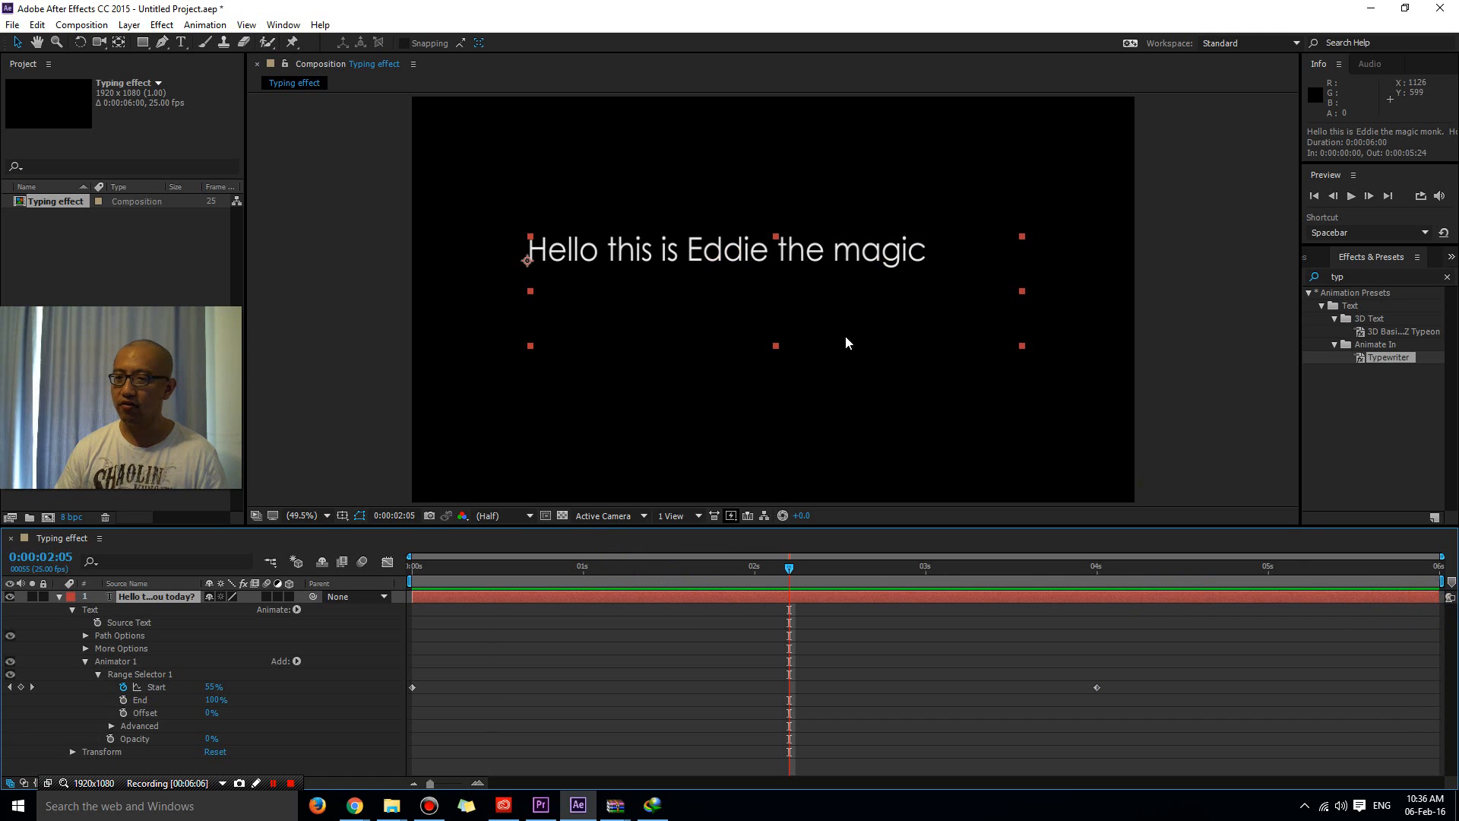
{"action": "left_click_drag", "start_coordinate": [1438, 598], "coordinate": [1266, 600]}
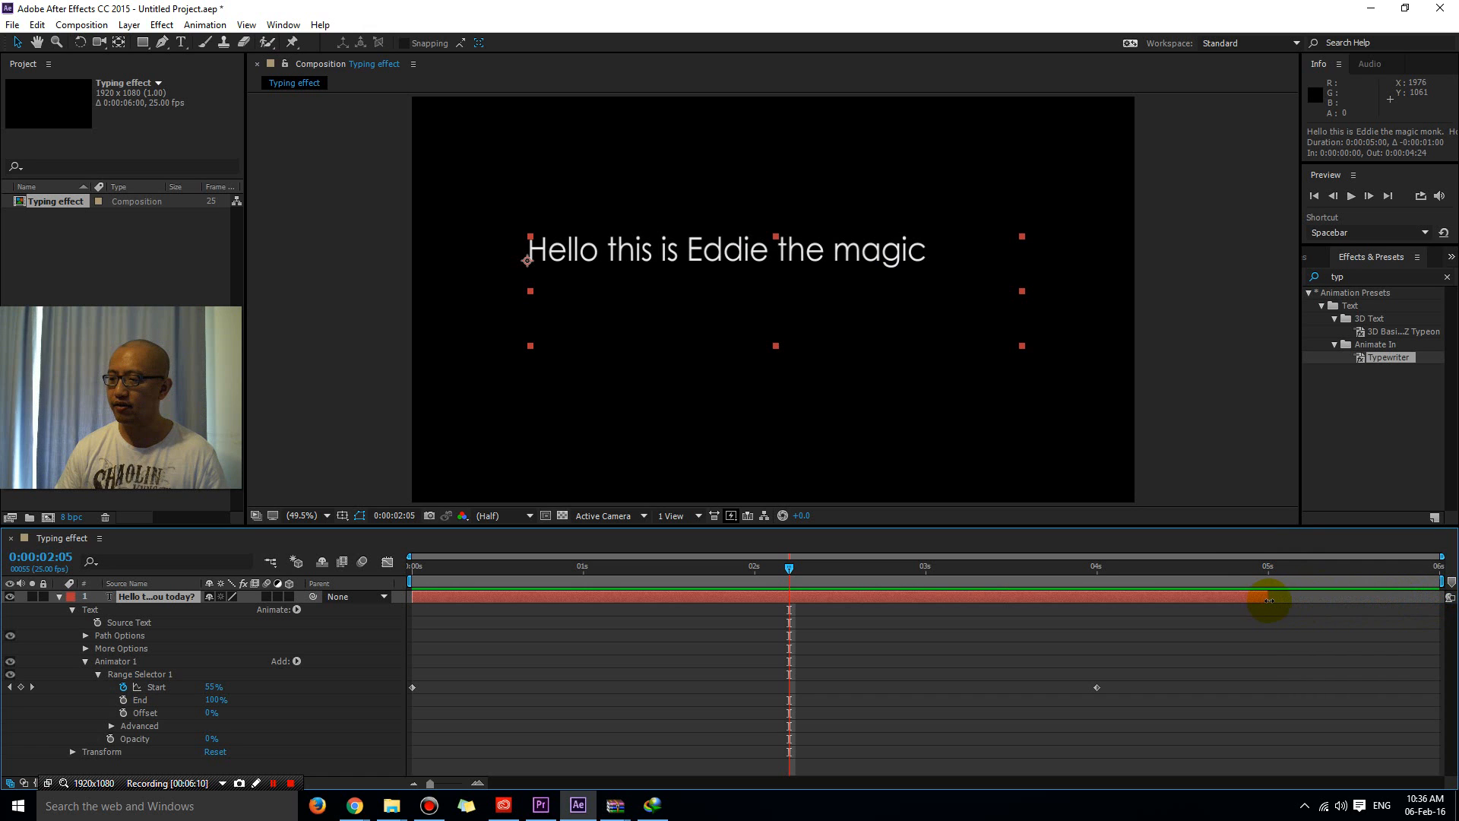
{"action": "left_click", "coordinate": [1259, 670]}
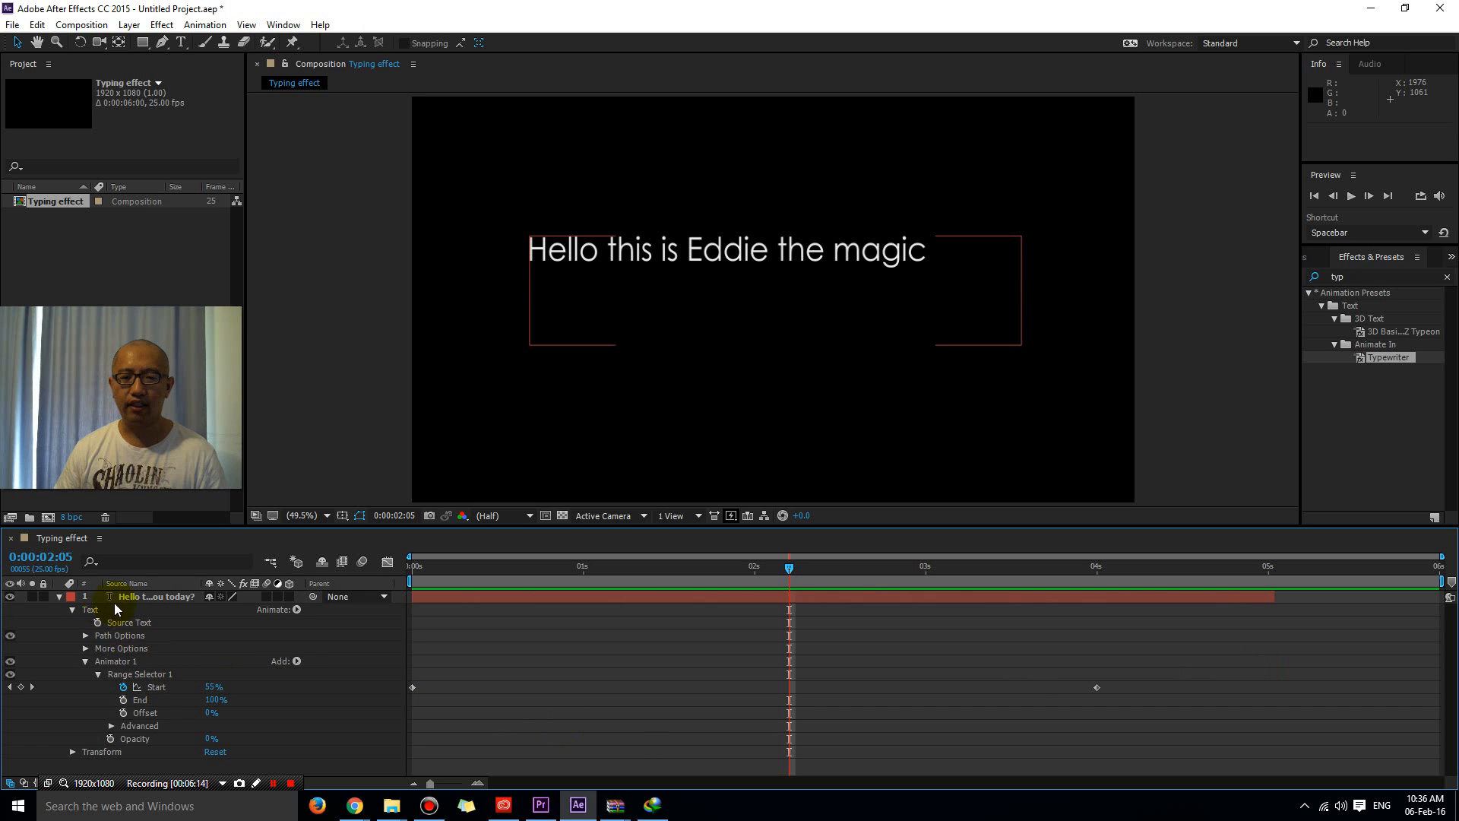
{"action": "left_click", "coordinate": [137, 599]}
{"action": "left_click", "coordinate": [60, 597]}
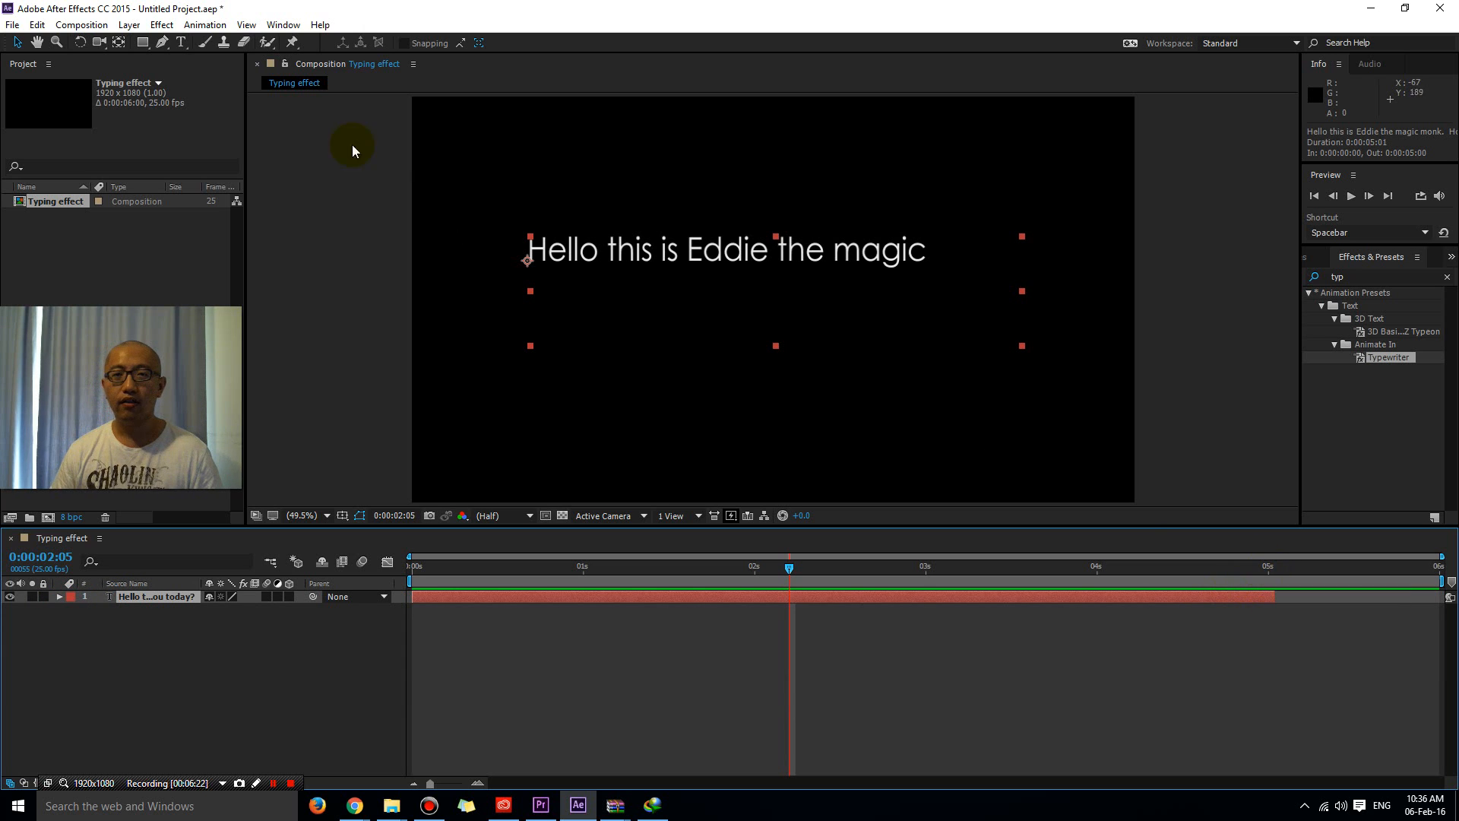
- Set the composition's duration to 5 seconds (0:00:05:00) in the composition settings
{"action": "left_click", "coordinate": [101, 25]}
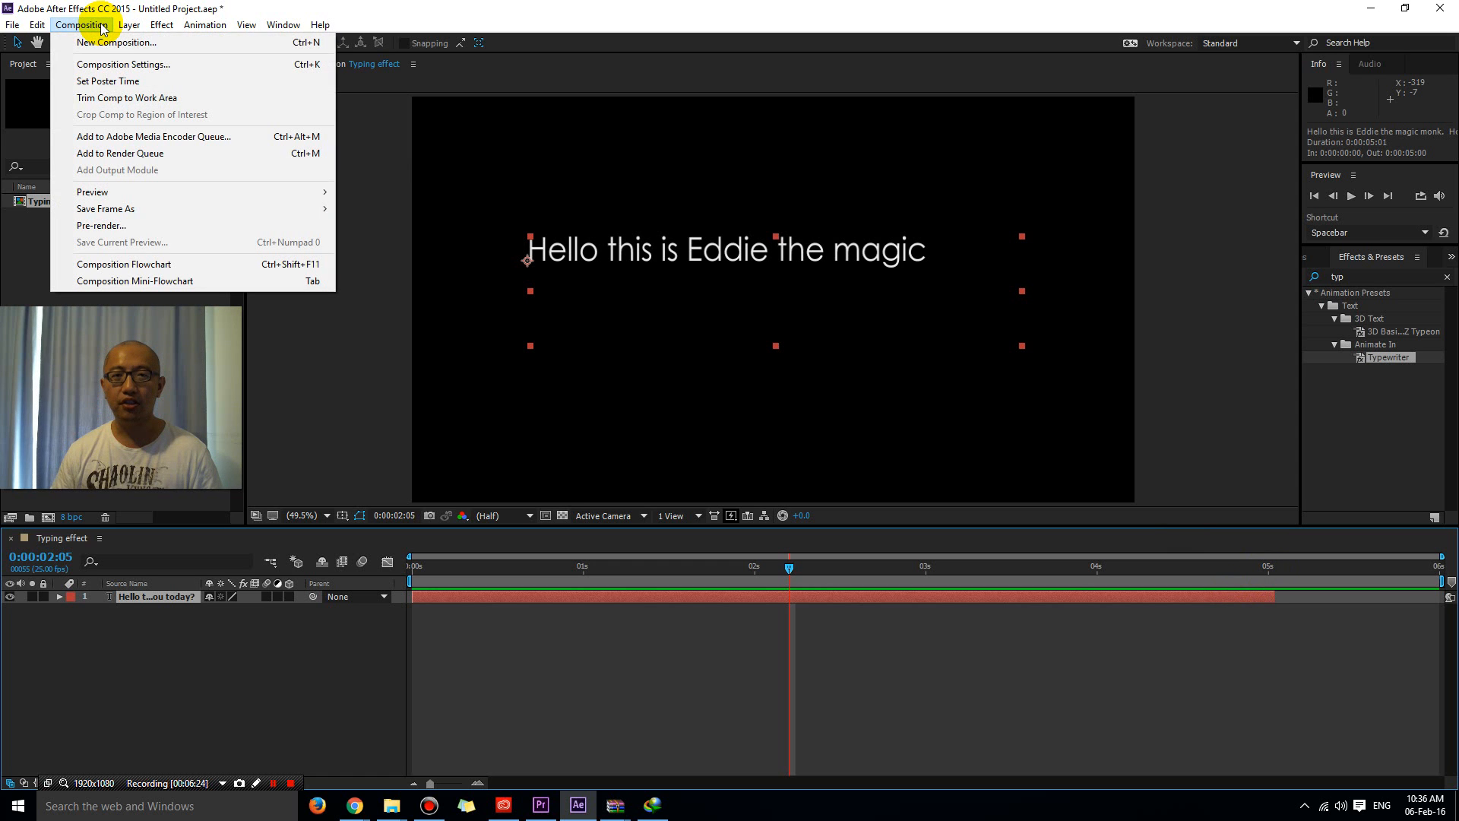
{"action": "left_click", "coordinate": [107, 64]}
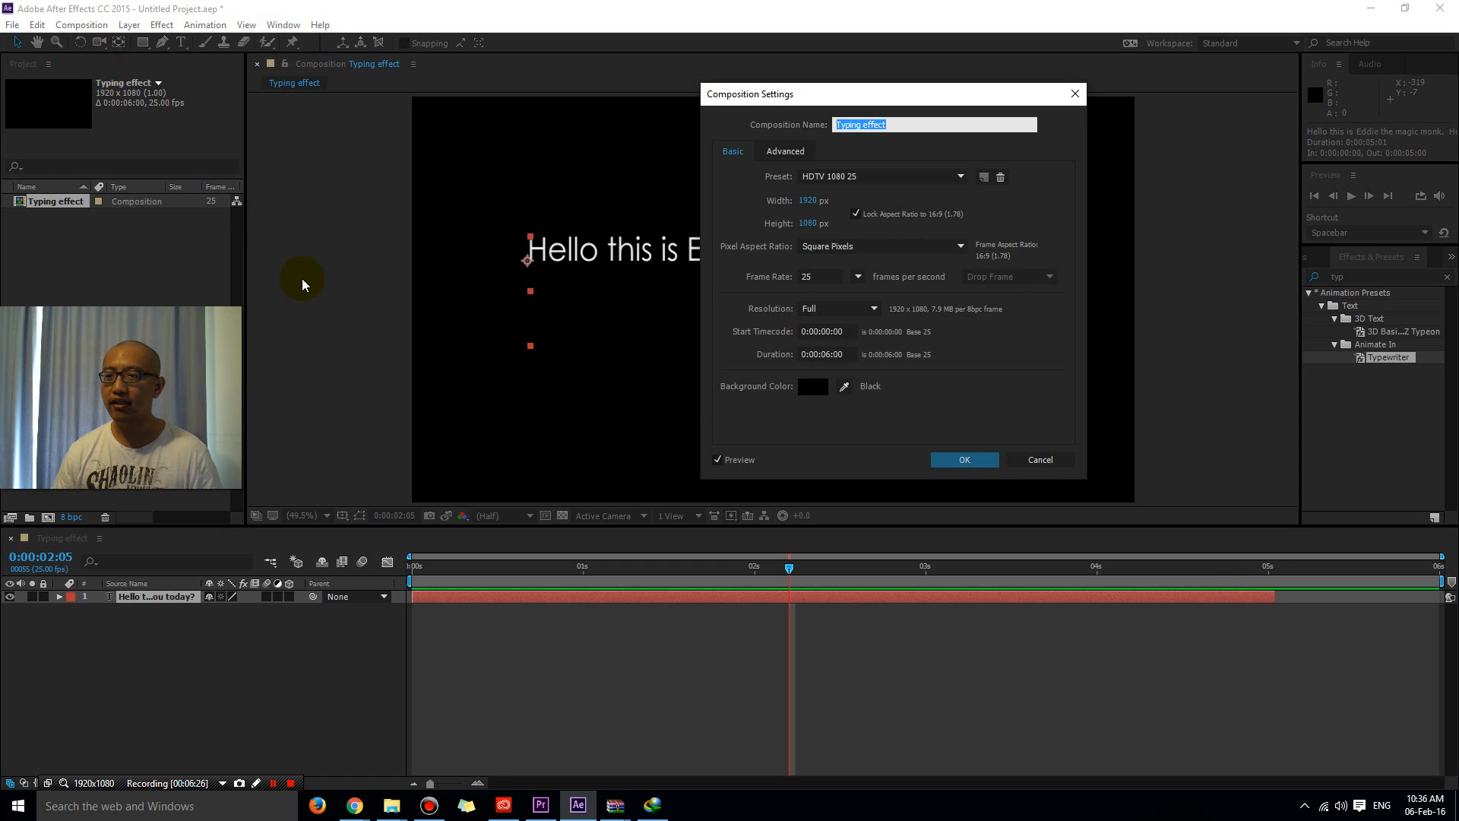
{"action": "left_click", "coordinate": [833, 354]}
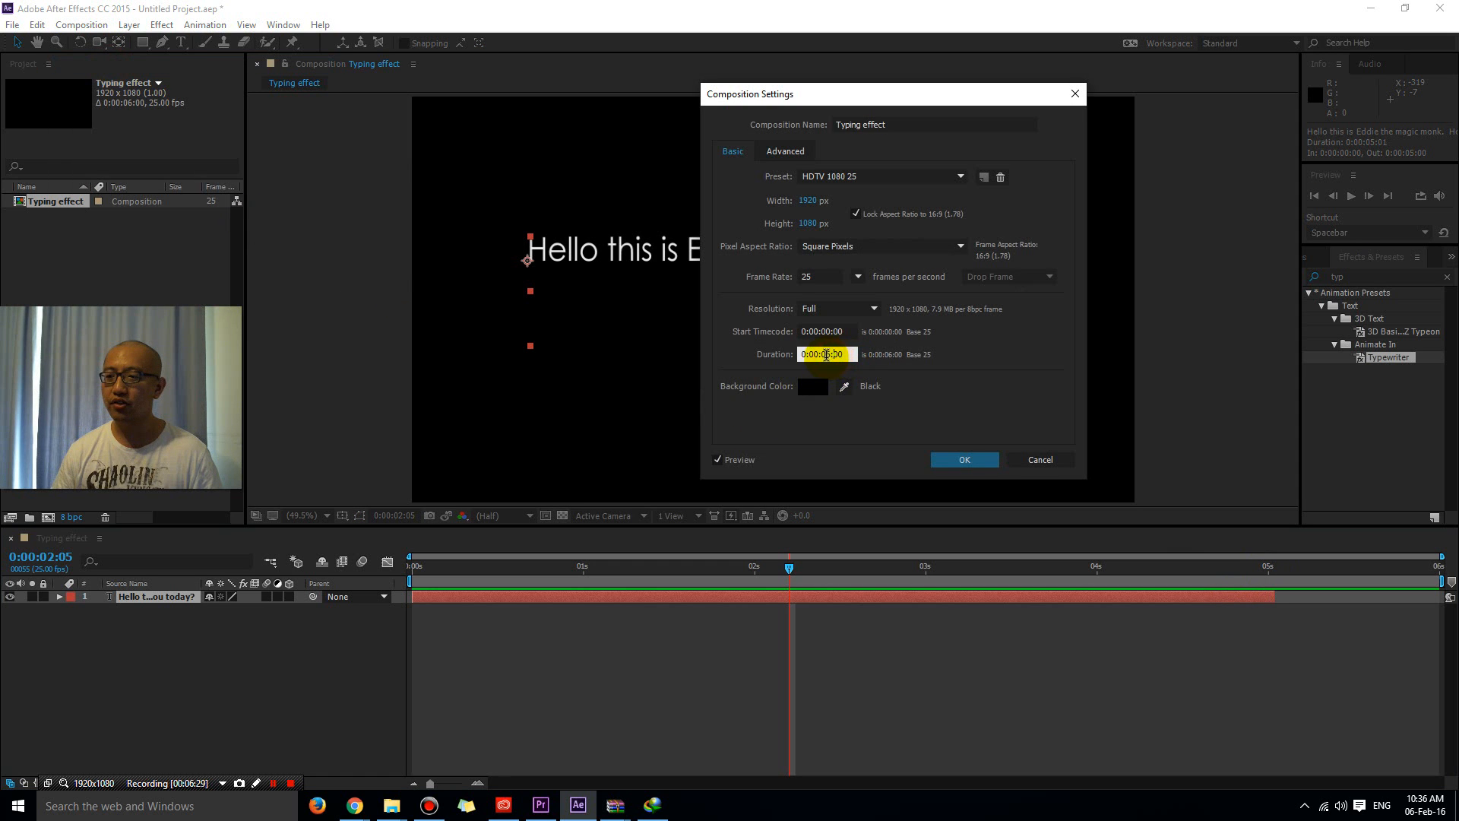
{"action": "type", "text": "5"}
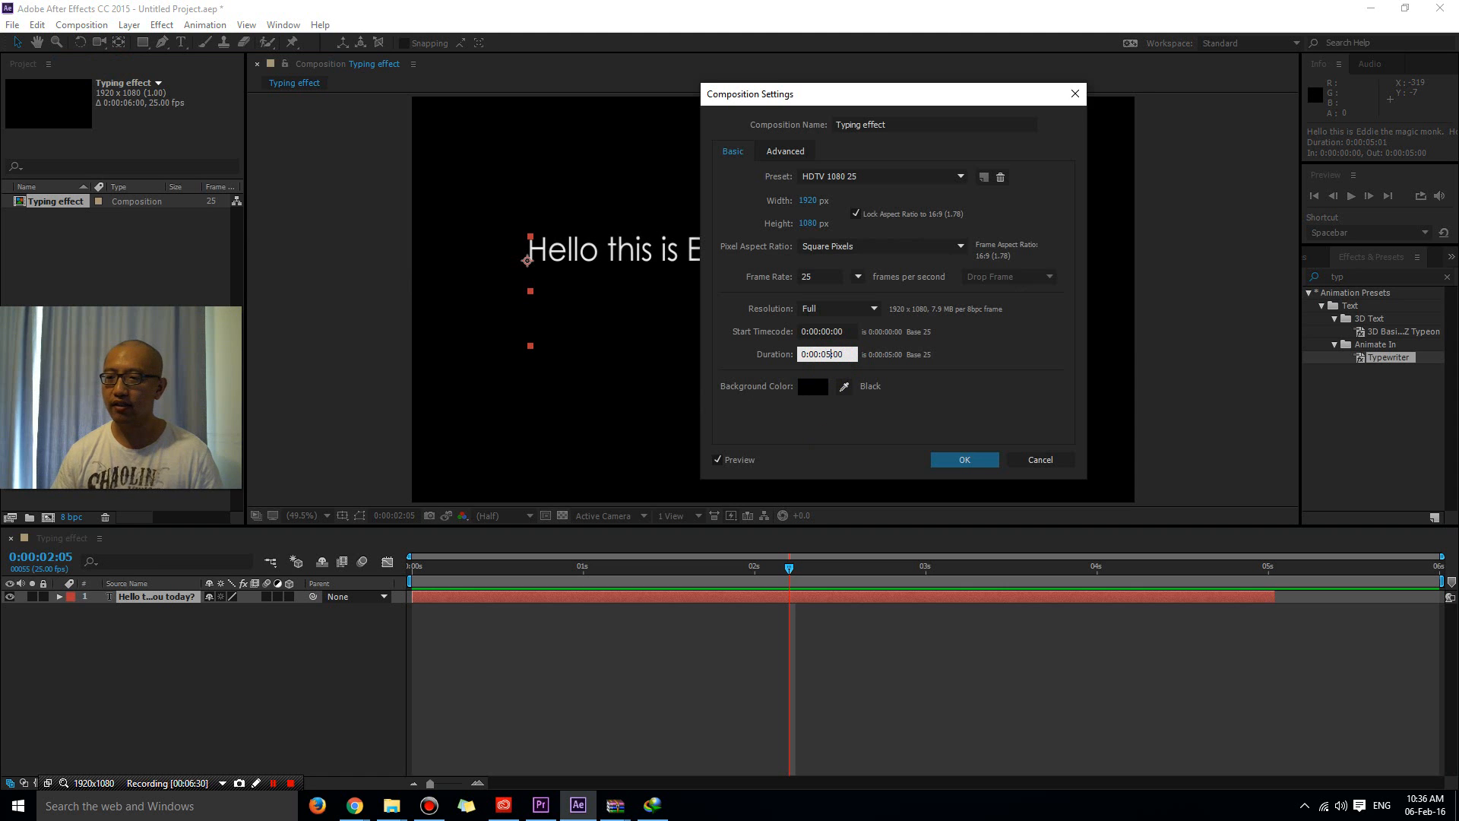
{"action": "left_click", "coordinate": [985, 459]}
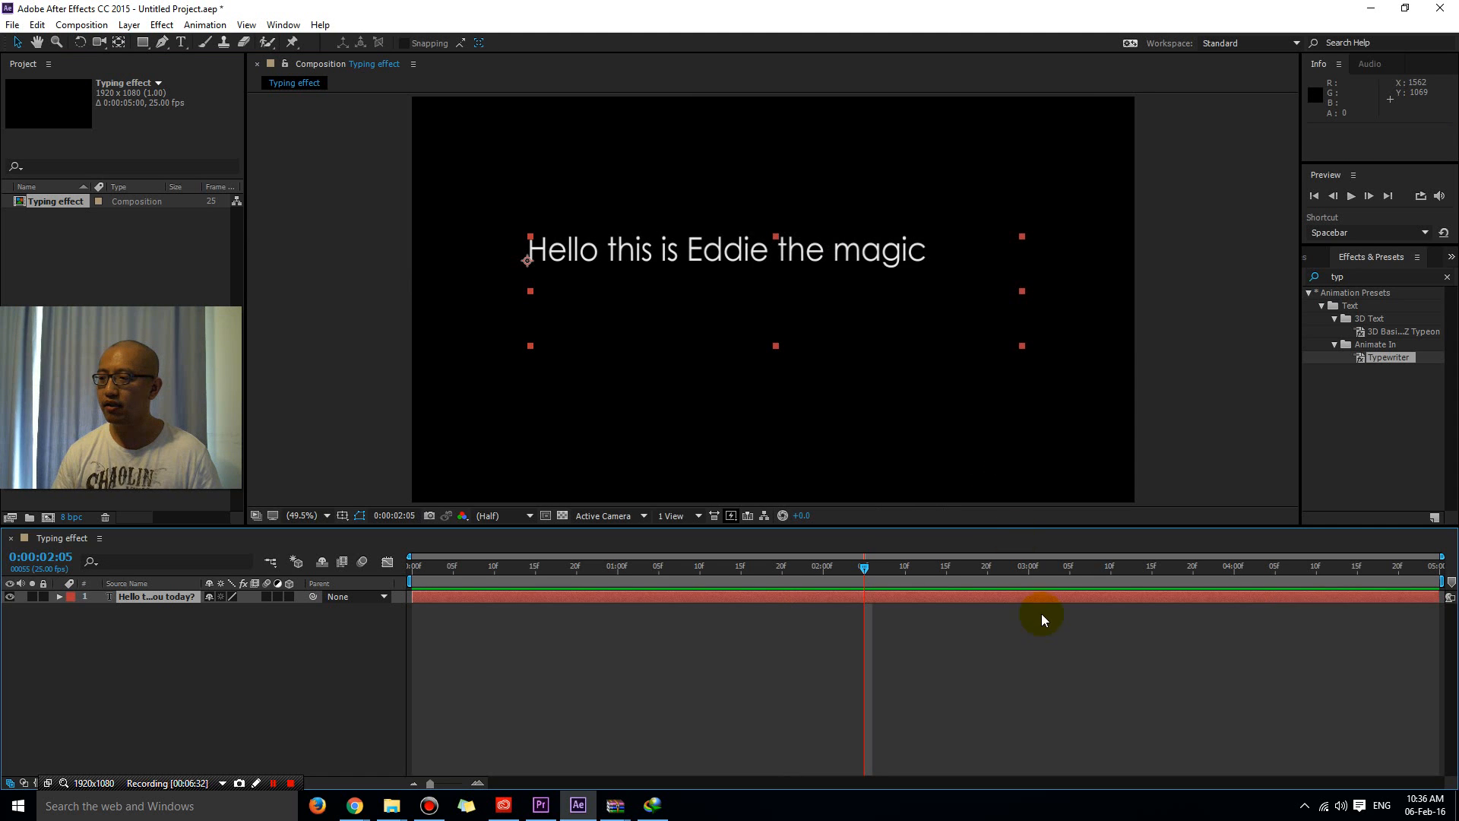
- Play back the shortened composition from the beginning with the text layer deselected, and park the playhead at frame 16
{"action": "left_click_drag", "start_coordinate": [865, 568], "coordinate": [287, 570]}
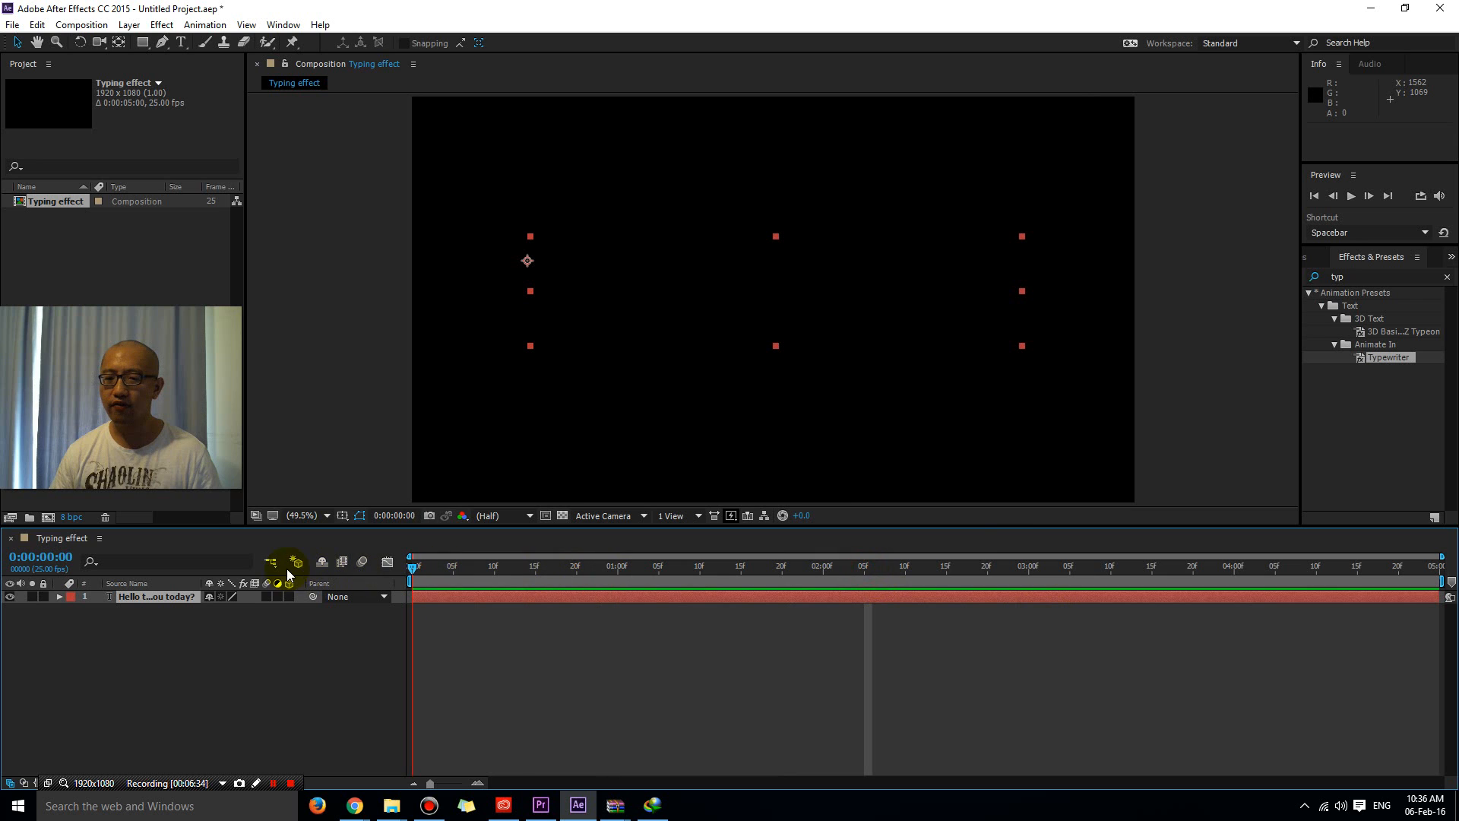
{"action": "key", "text": "space"}
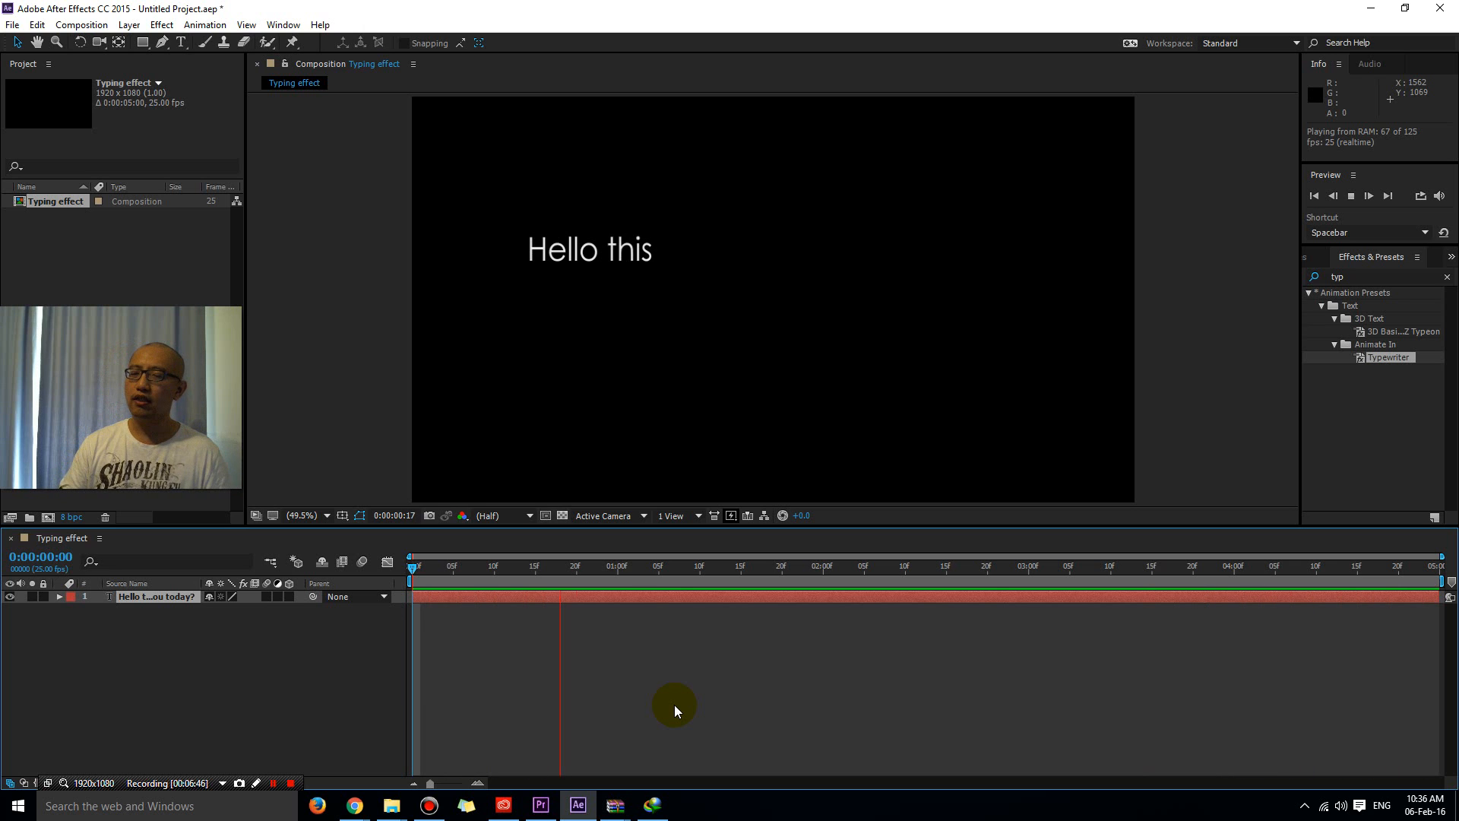
{"action": "left_click", "coordinate": [674, 707]}
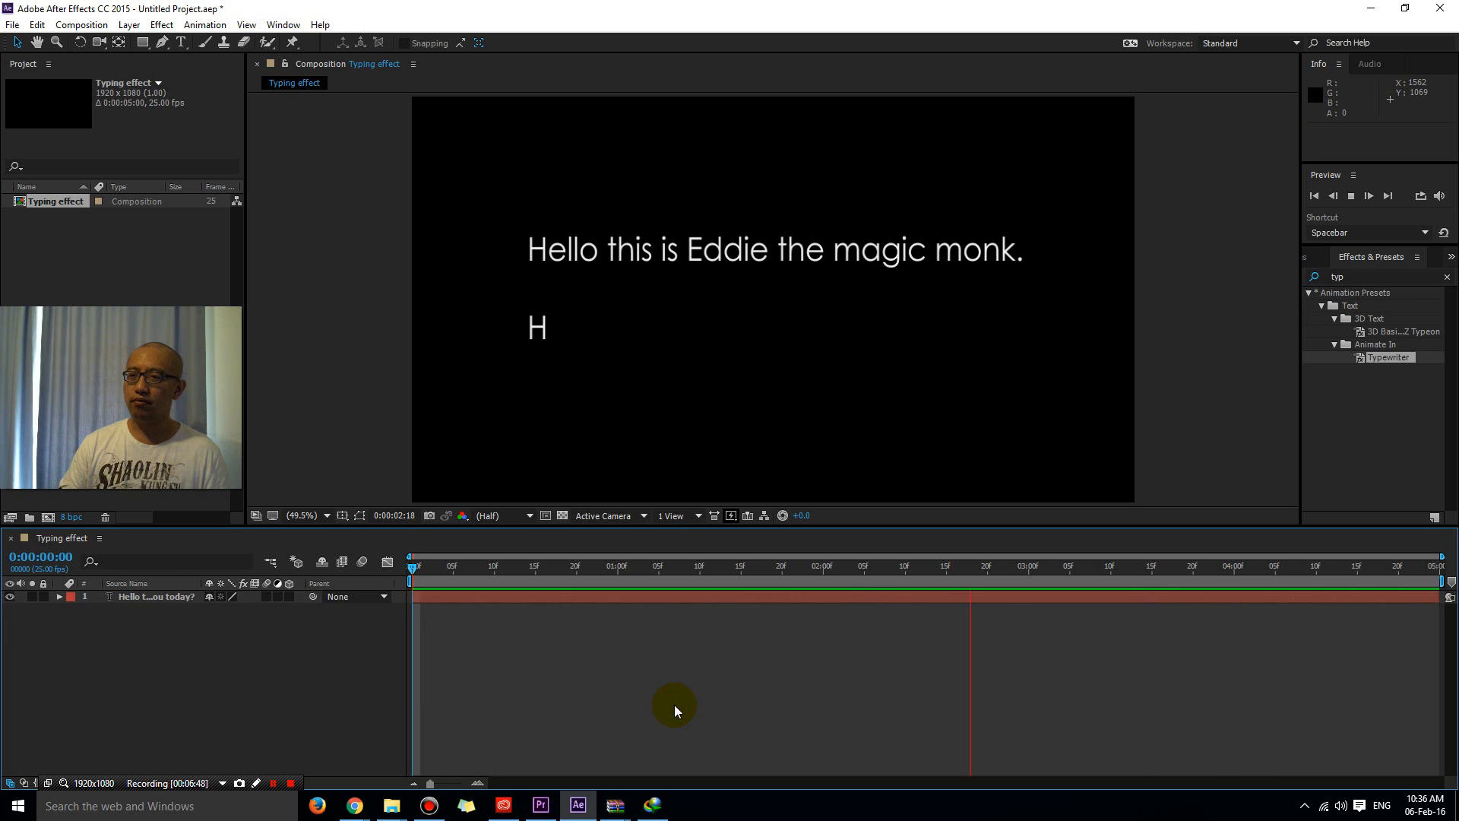
{"action": "key", "text": "space"}
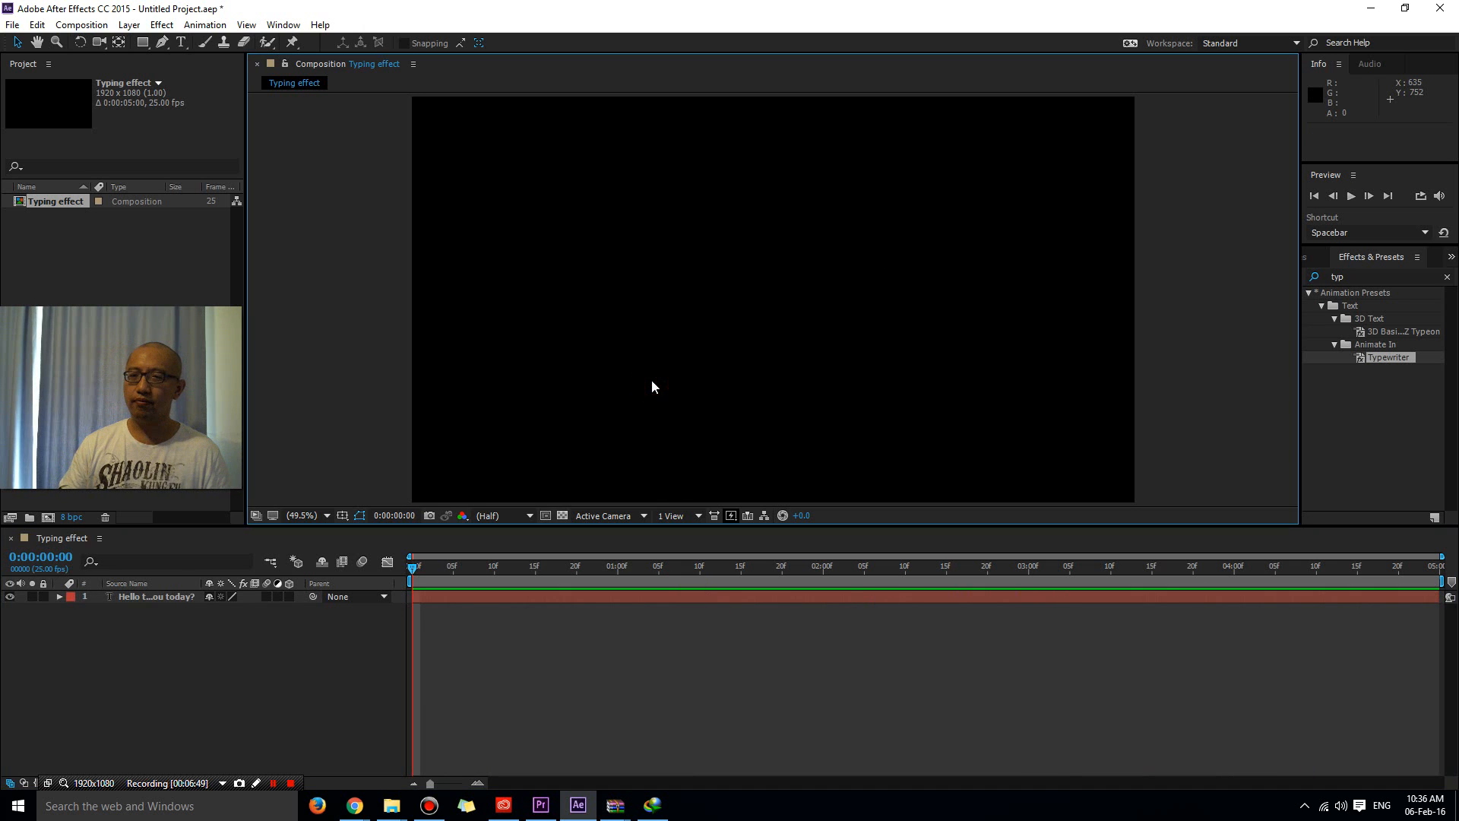
{"action": "left_click", "coordinate": [544, 585]}
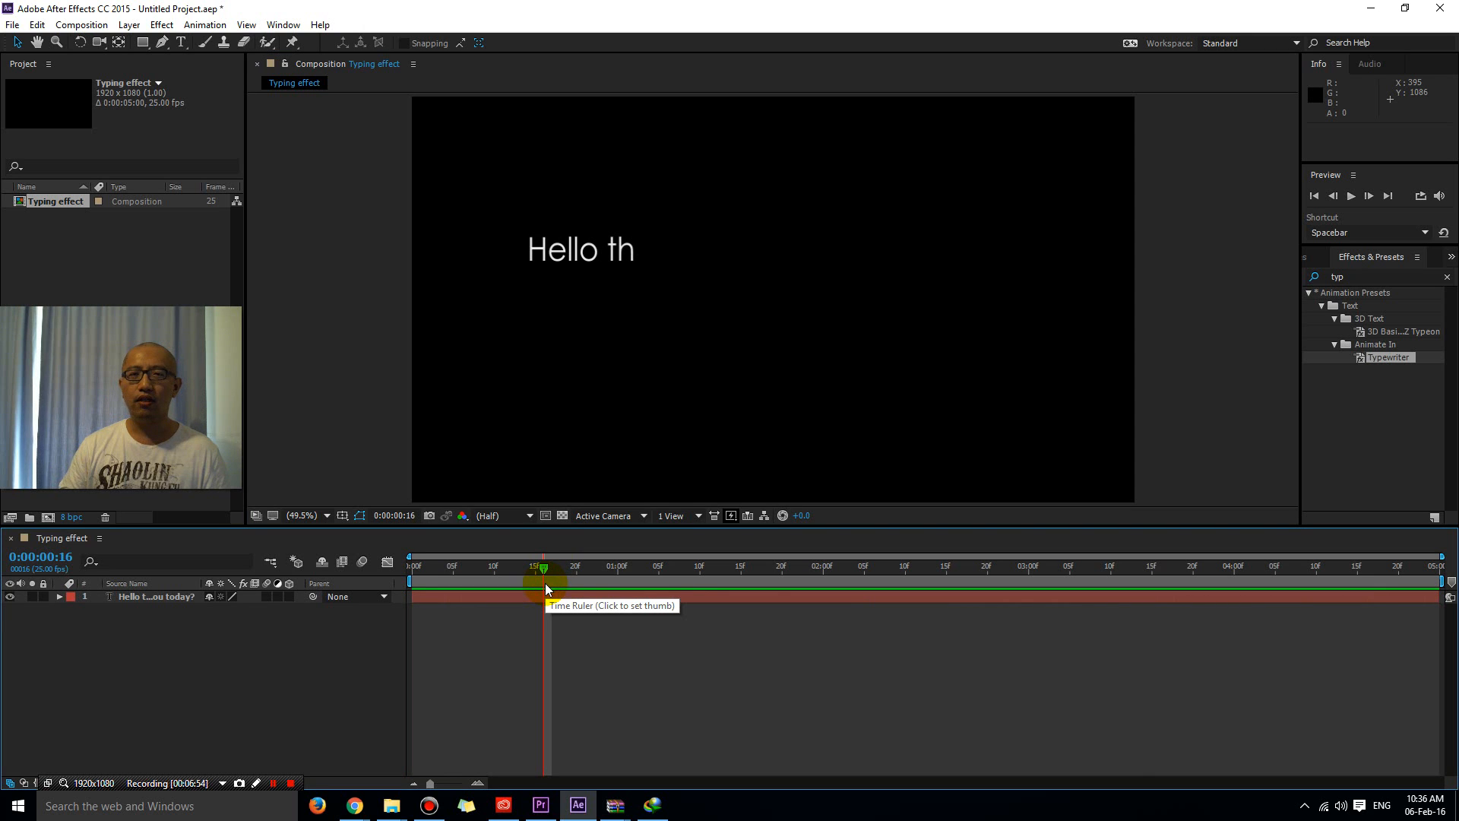
- Save the project to the Desktop under the name "type test"
{"action": "key", "text": "ctrl+s"}
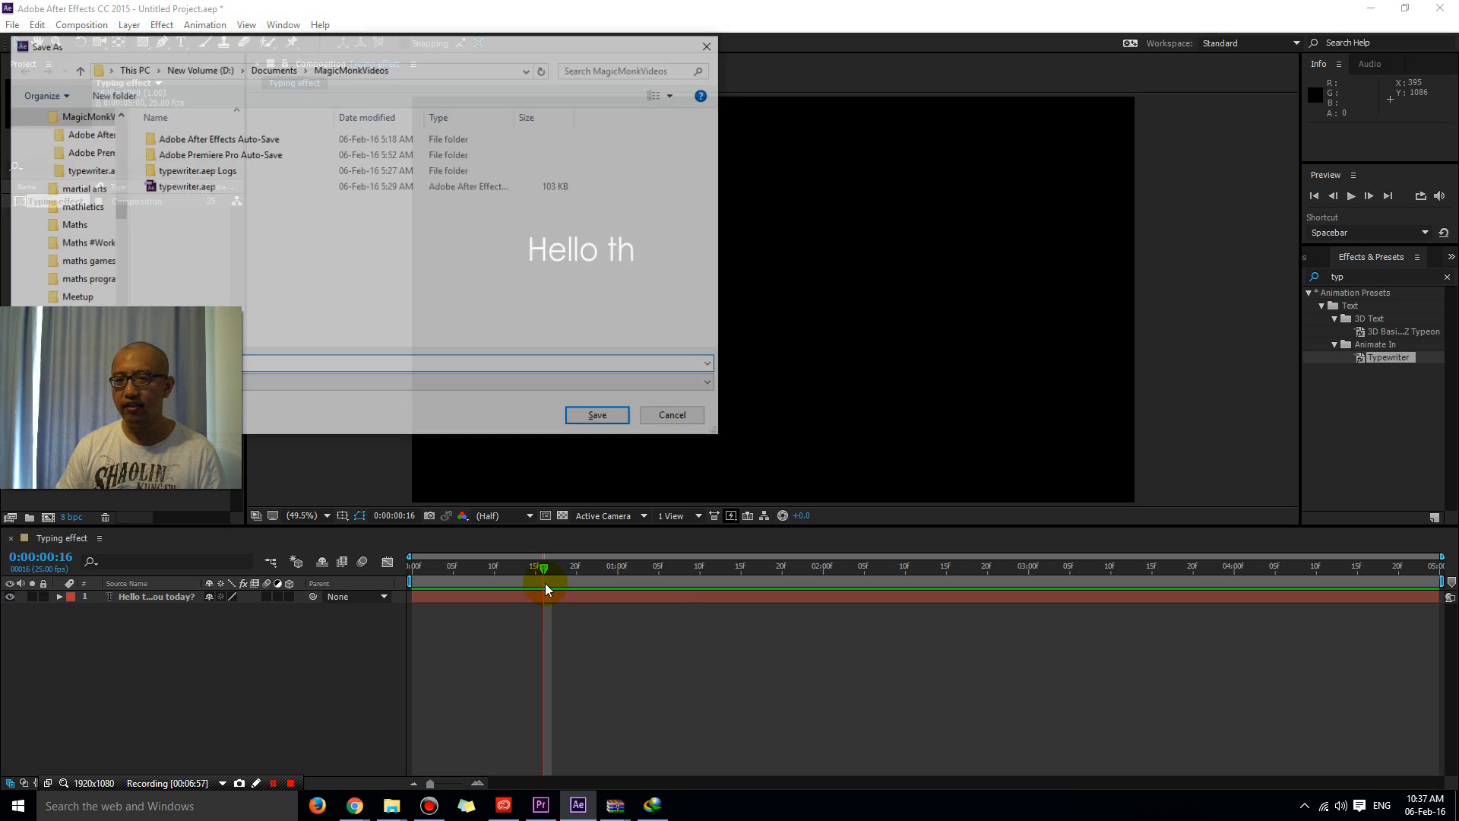
{"action": "left_click_drag", "start_coordinate": [398, 44], "coordinate": [577, 92]}
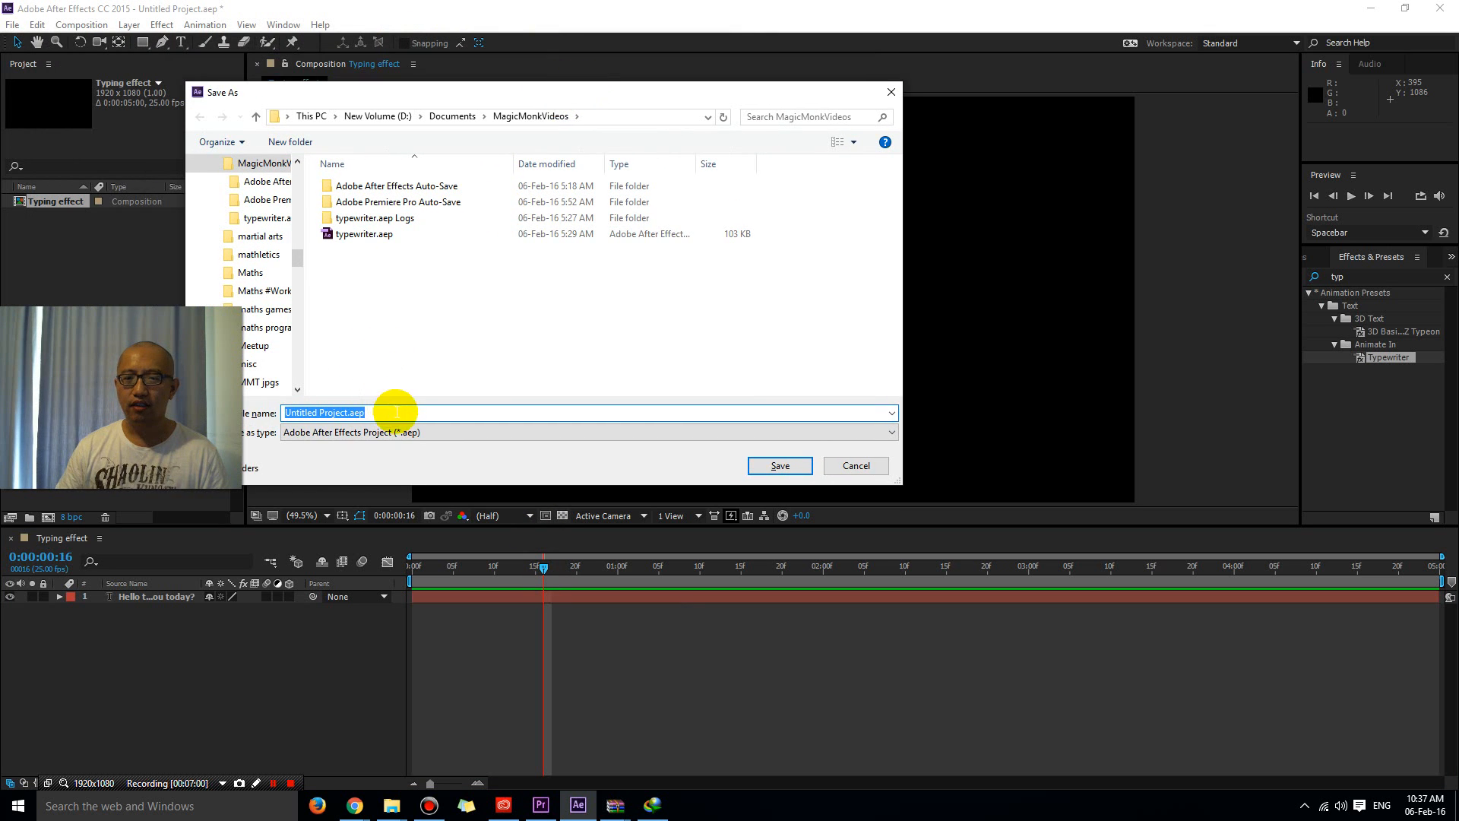
{"action": "left_click", "coordinate": [401, 413]}
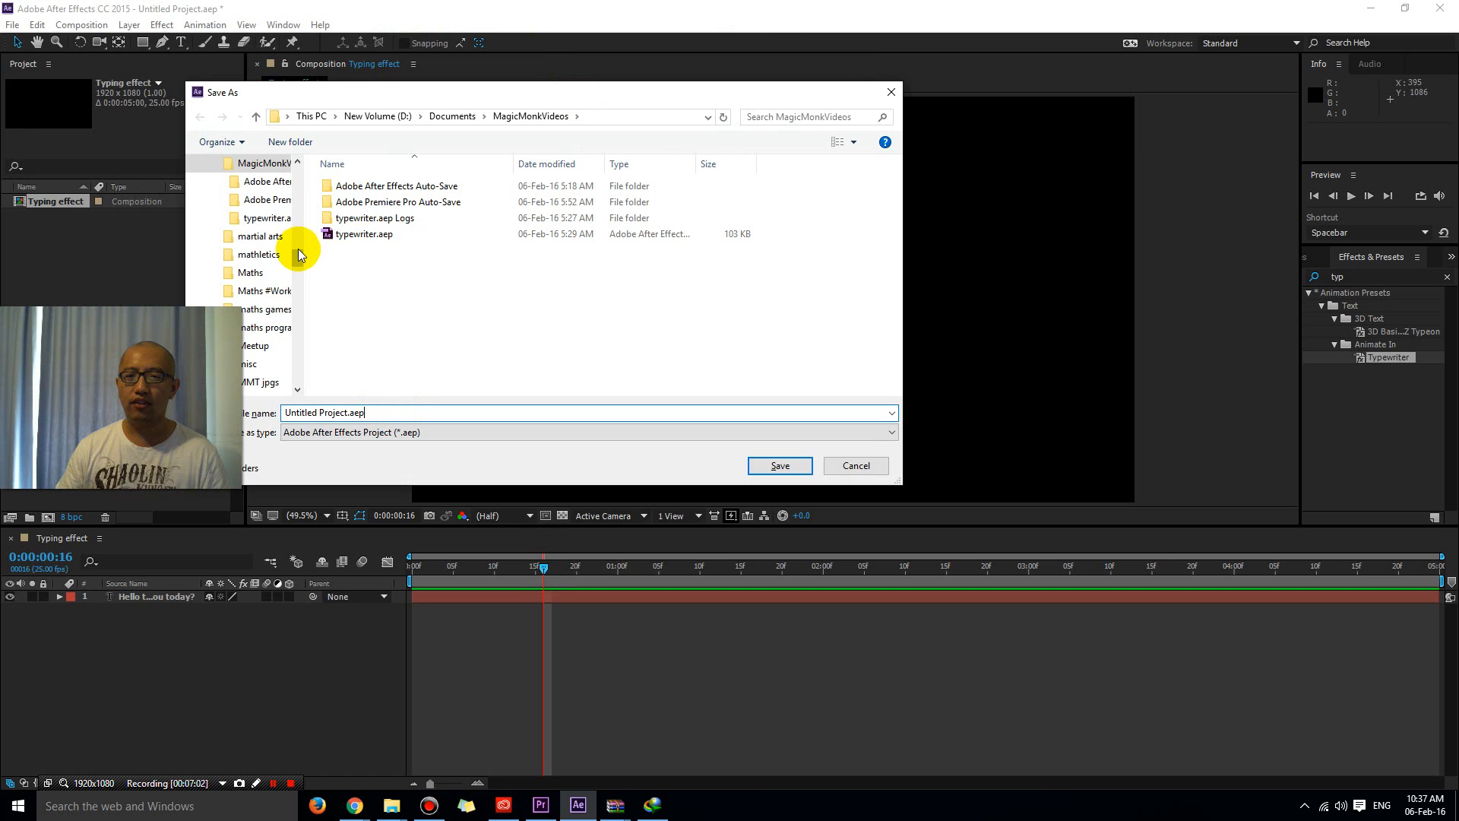
{"action": "left_click_drag", "start_coordinate": [297, 254], "coordinate": [279, 178]}
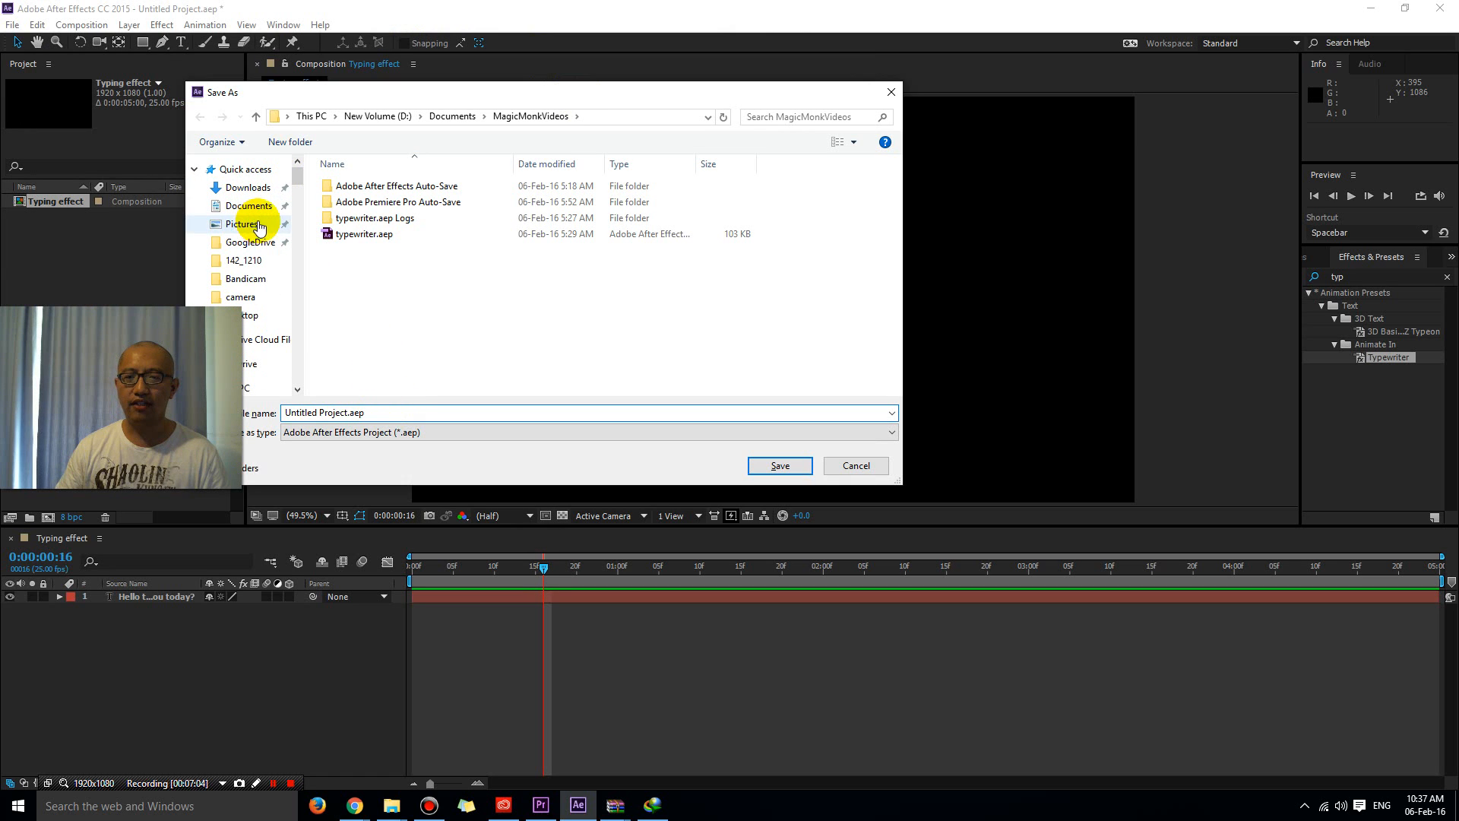
{"action": "left_click_drag", "start_coordinate": [346, 92], "coordinate": [385, 91]}
{"action": "left_click", "coordinate": [285, 314]}
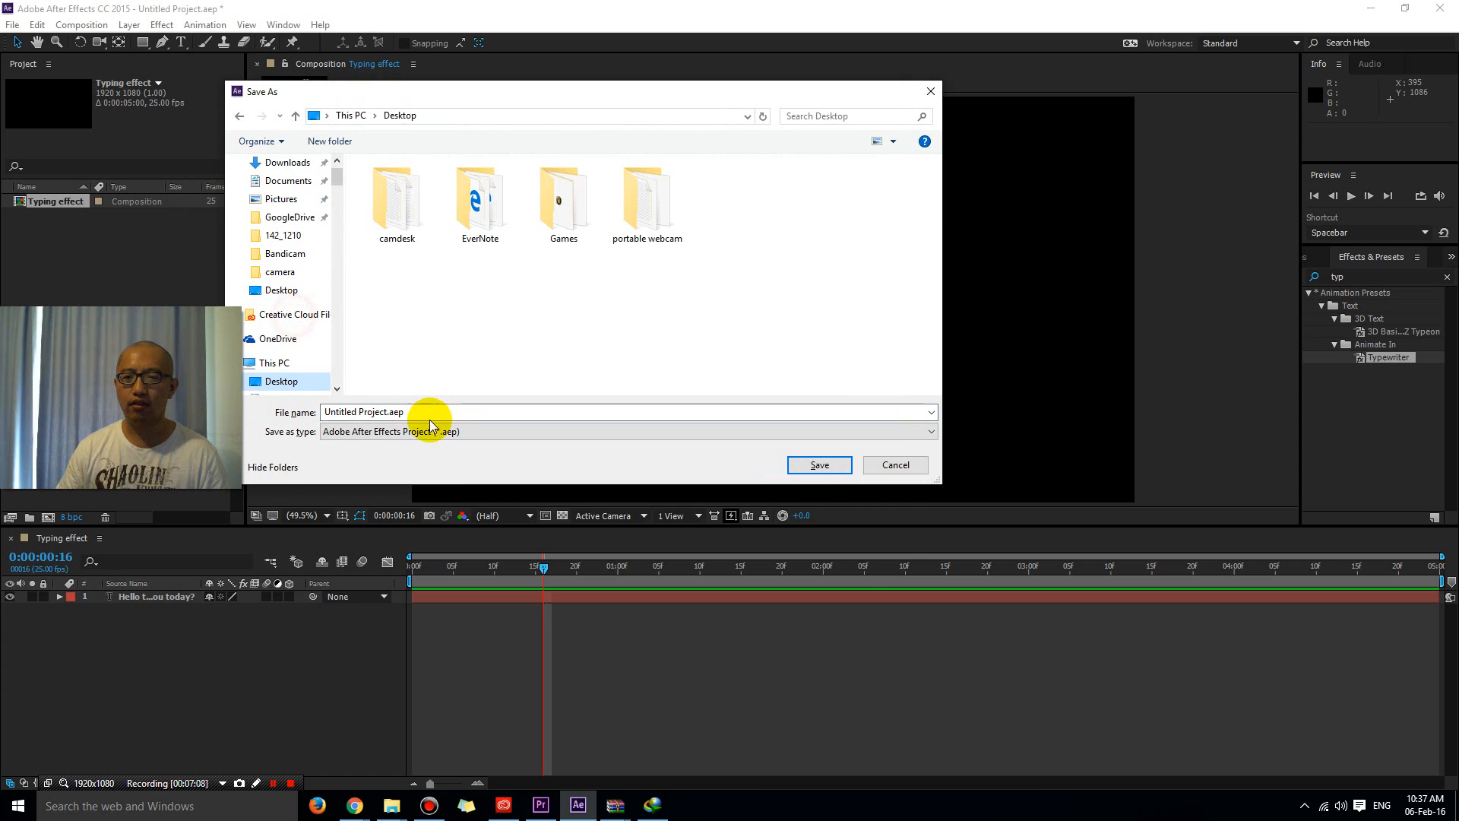
{"action": "left_click", "coordinate": [417, 413]}
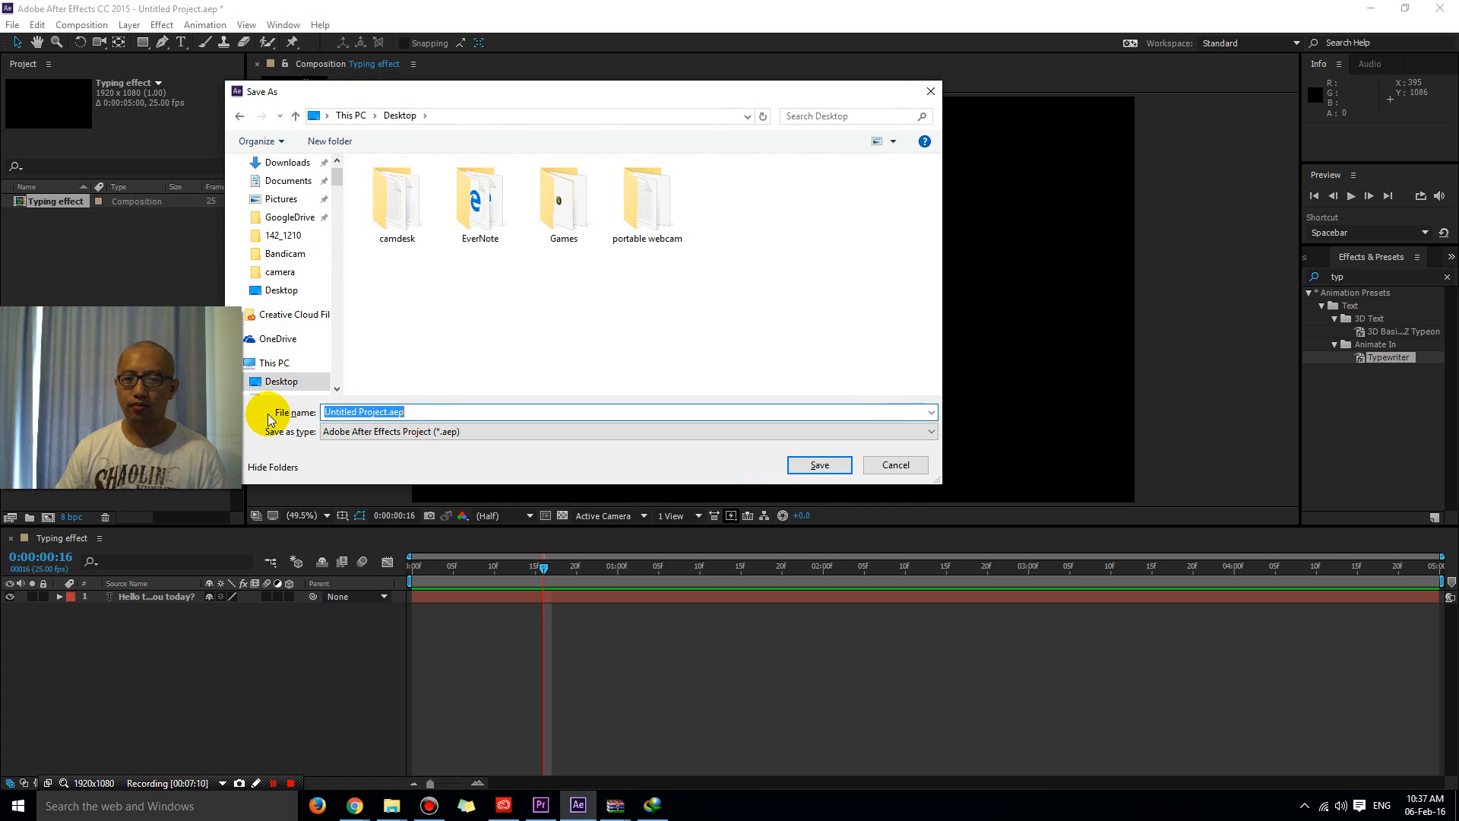
{"action": "type", "text": "type test"}
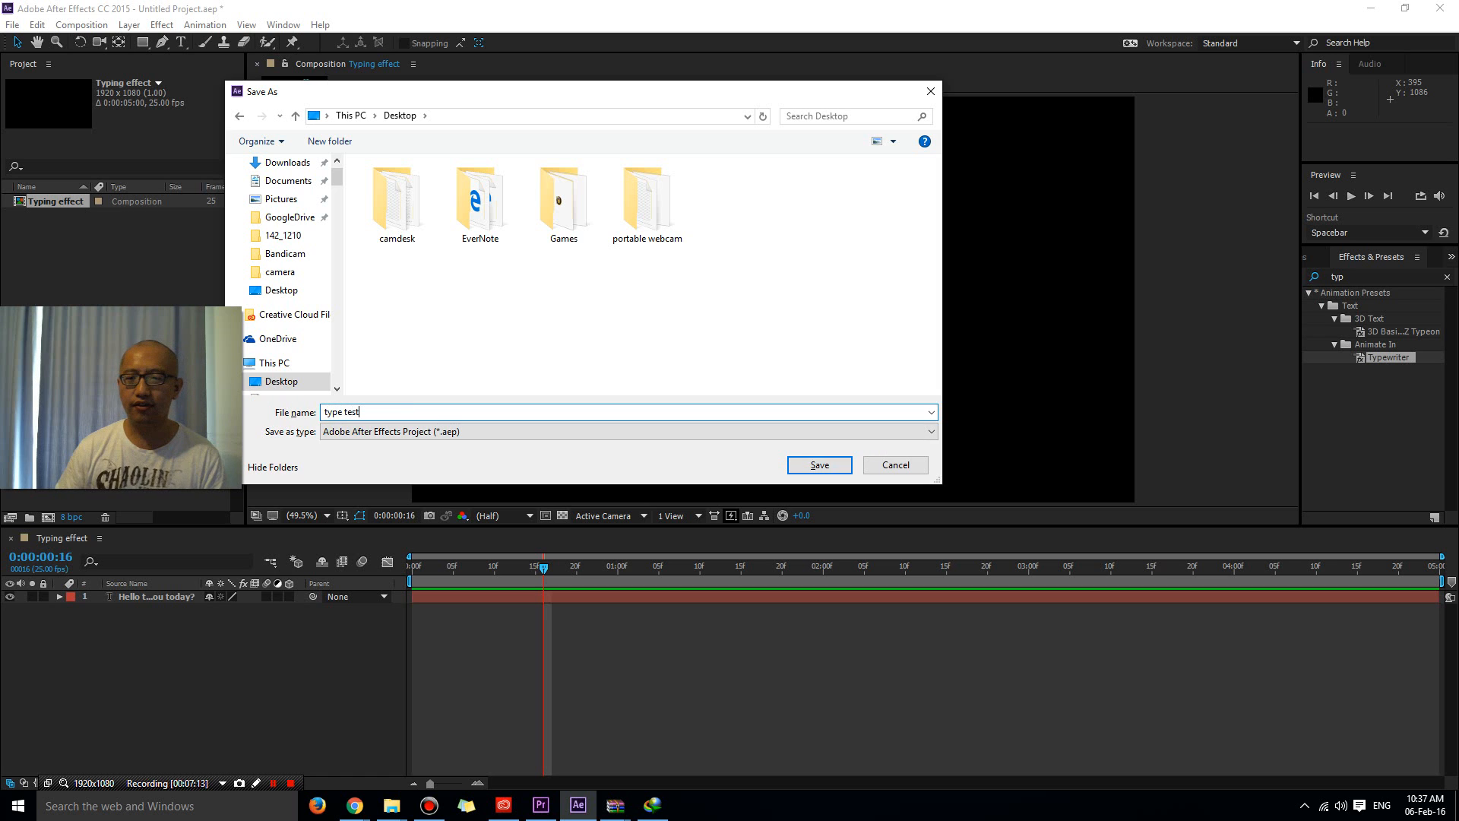
{"action": "left_click", "coordinate": [796, 465]}
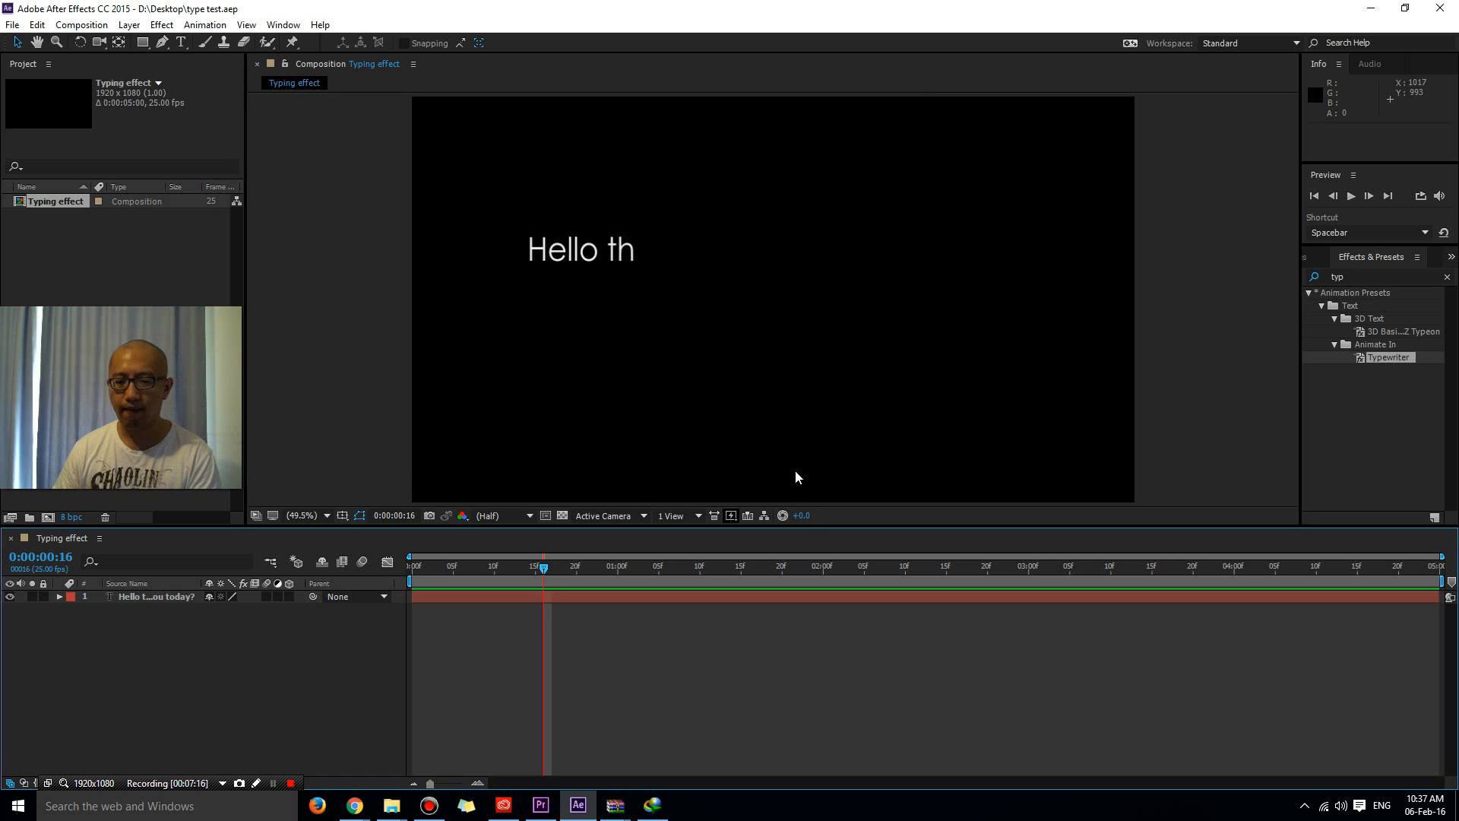
- Add the Typing effect composition to the render queue and review its render settings without changing them
{"action": "left_click", "coordinate": [103, 28]}
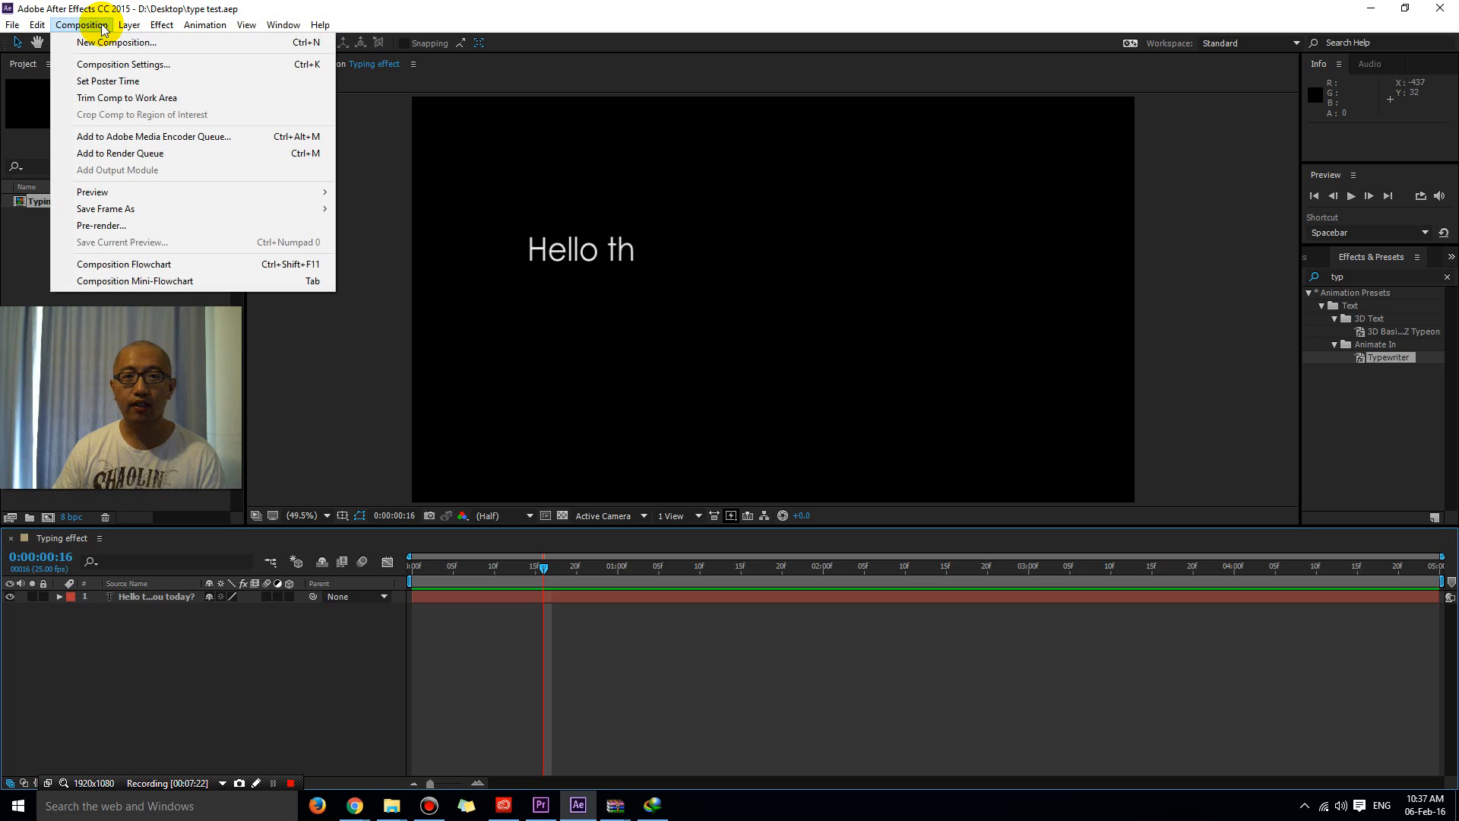
{"action": "left_click", "coordinate": [135, 154]}
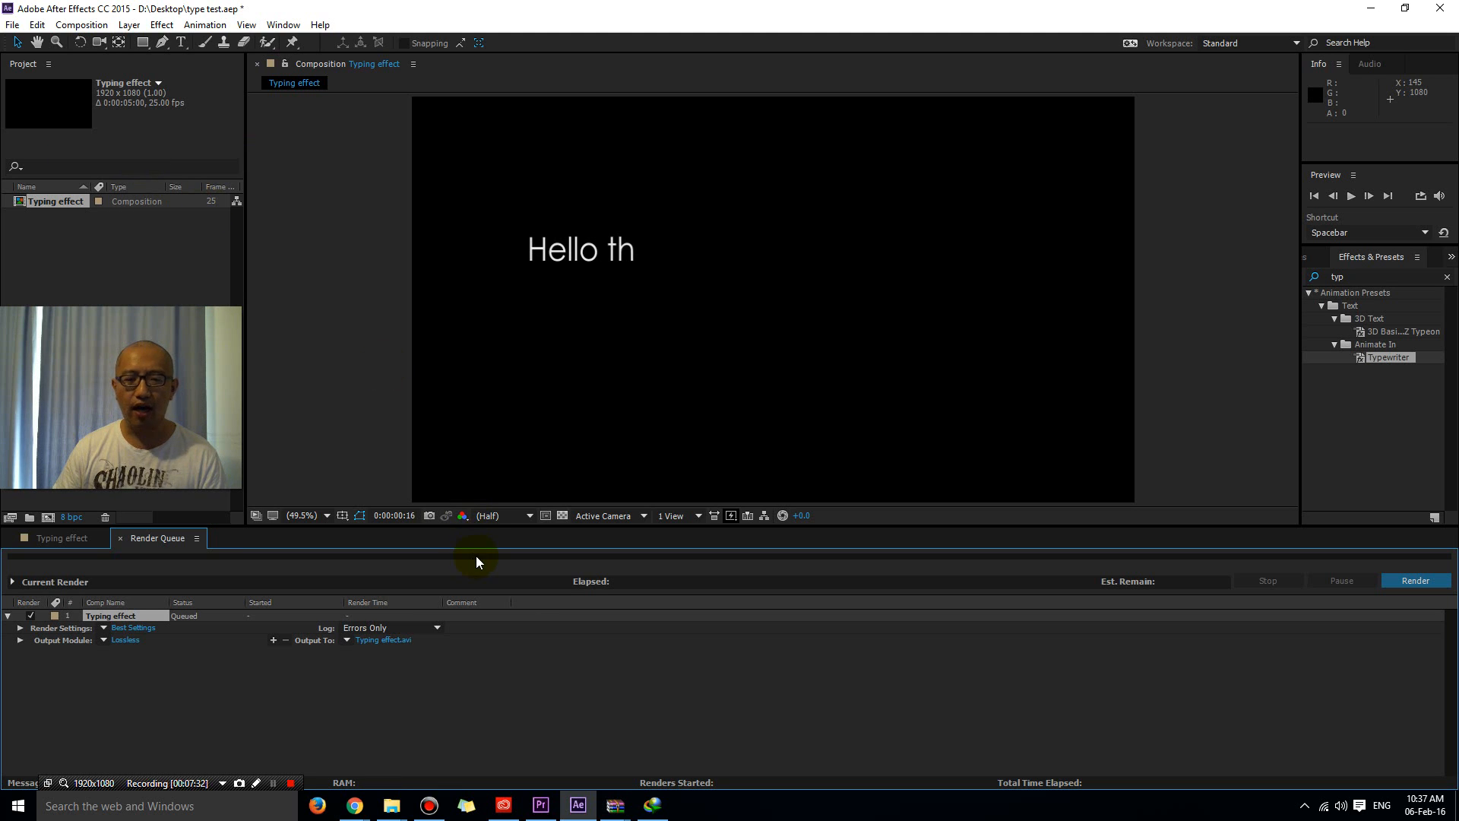
{"action": "left_click", "coordinate": [9, 619]}
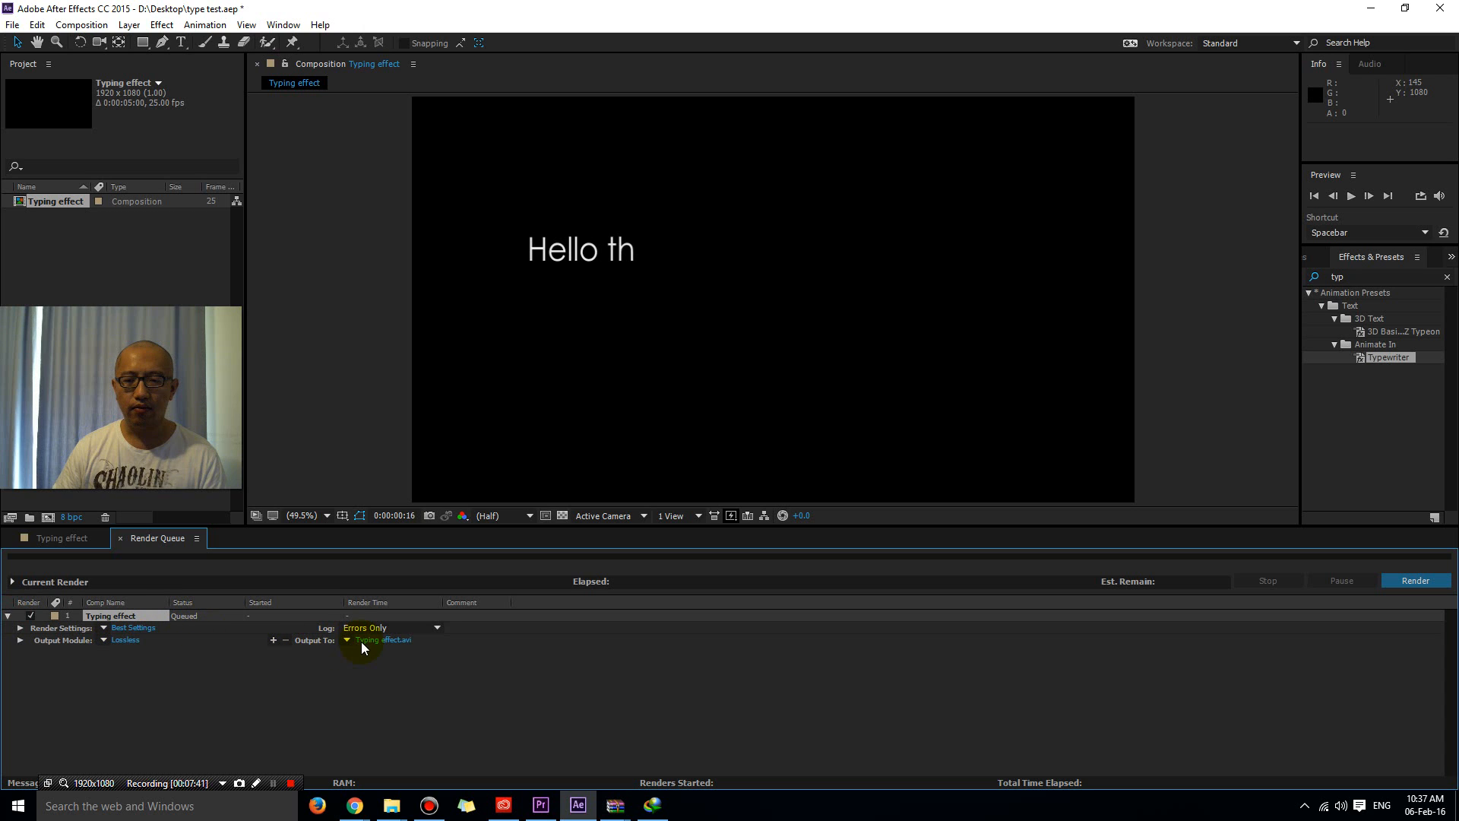
{"action": "left_click", "coordinate": [133, 629]}
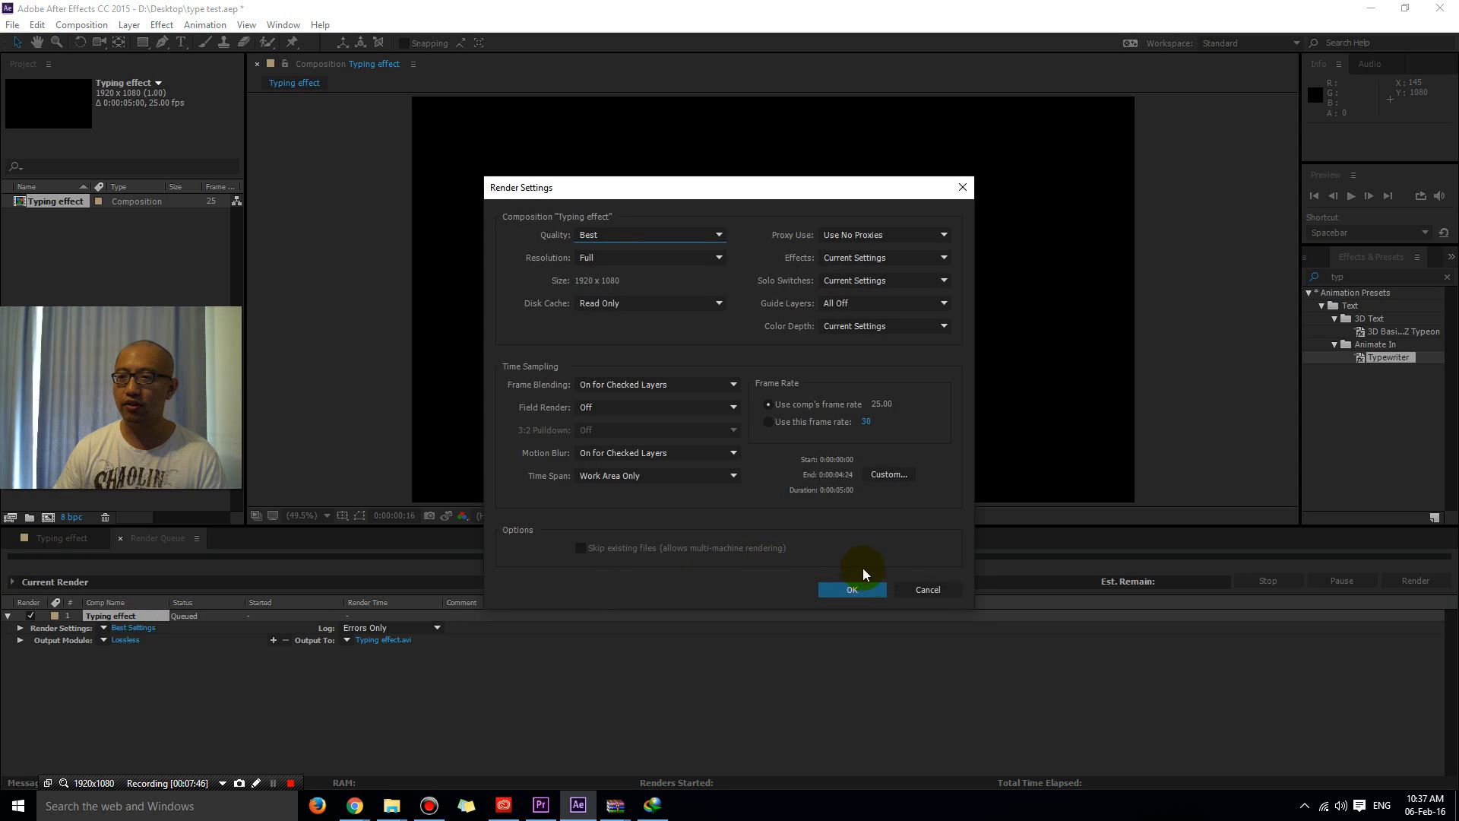
{"action": "left_click", "coordinate": [927, 594]}
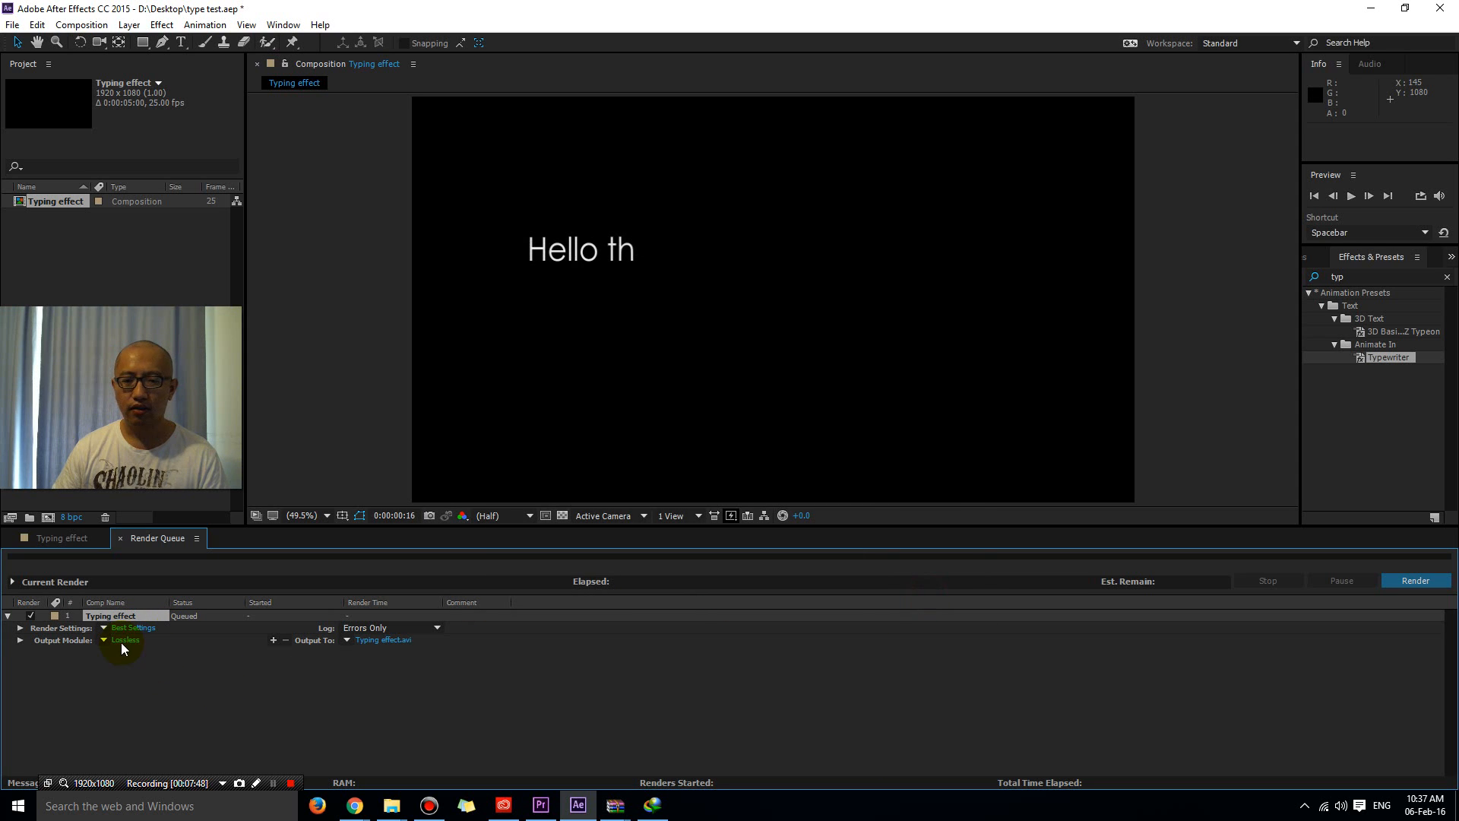
- Render the Typing effect composition to Typing effect.avi on the Desktop, keeping the Lossless output module
{"action": "left_click", "coordinate": [122, 640]}
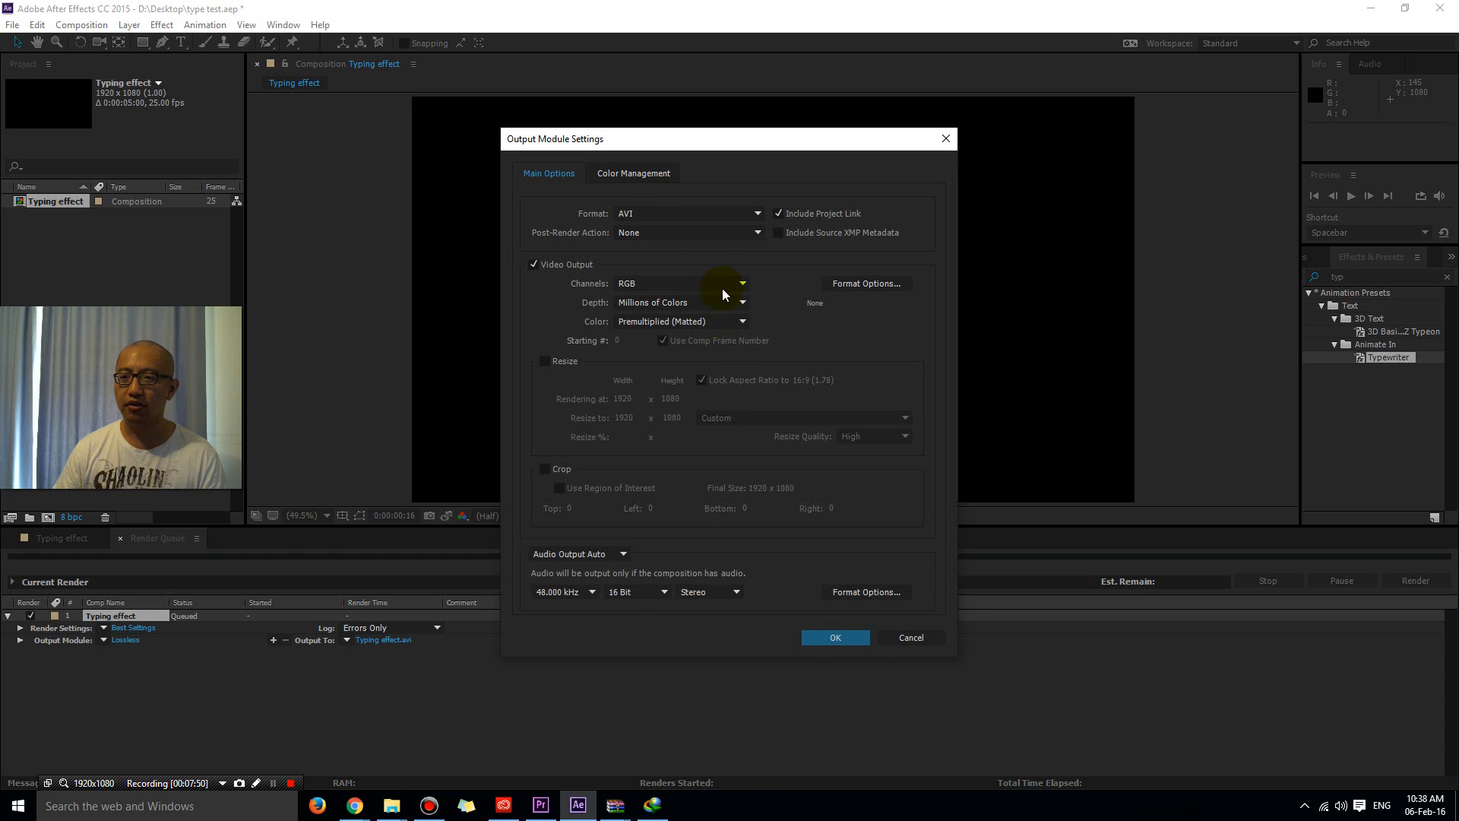
{"action": "left_click", "coordinate": [911, 637]}
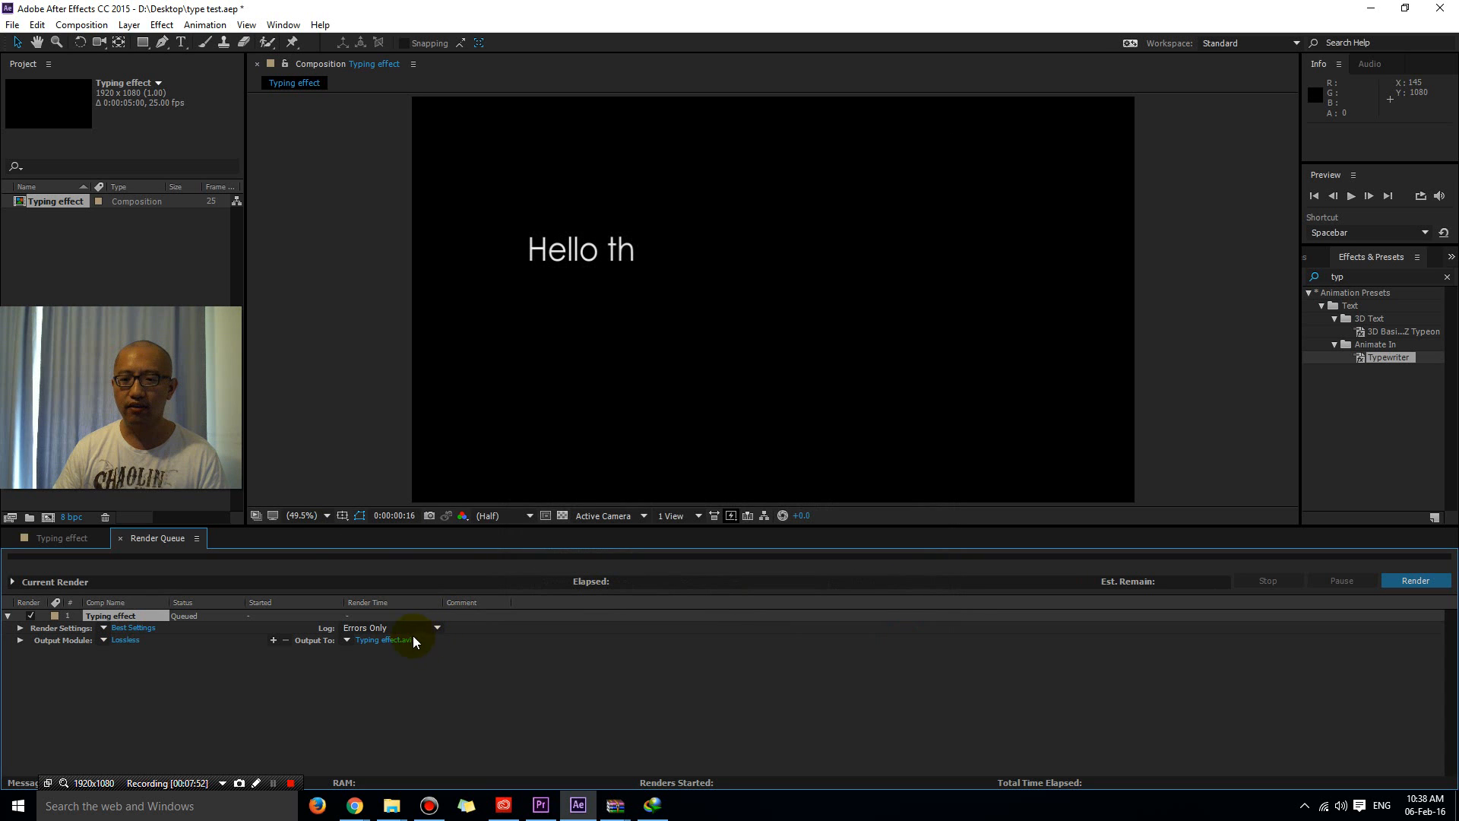
{"action": "left_click", "coordinate": [389, 640]}
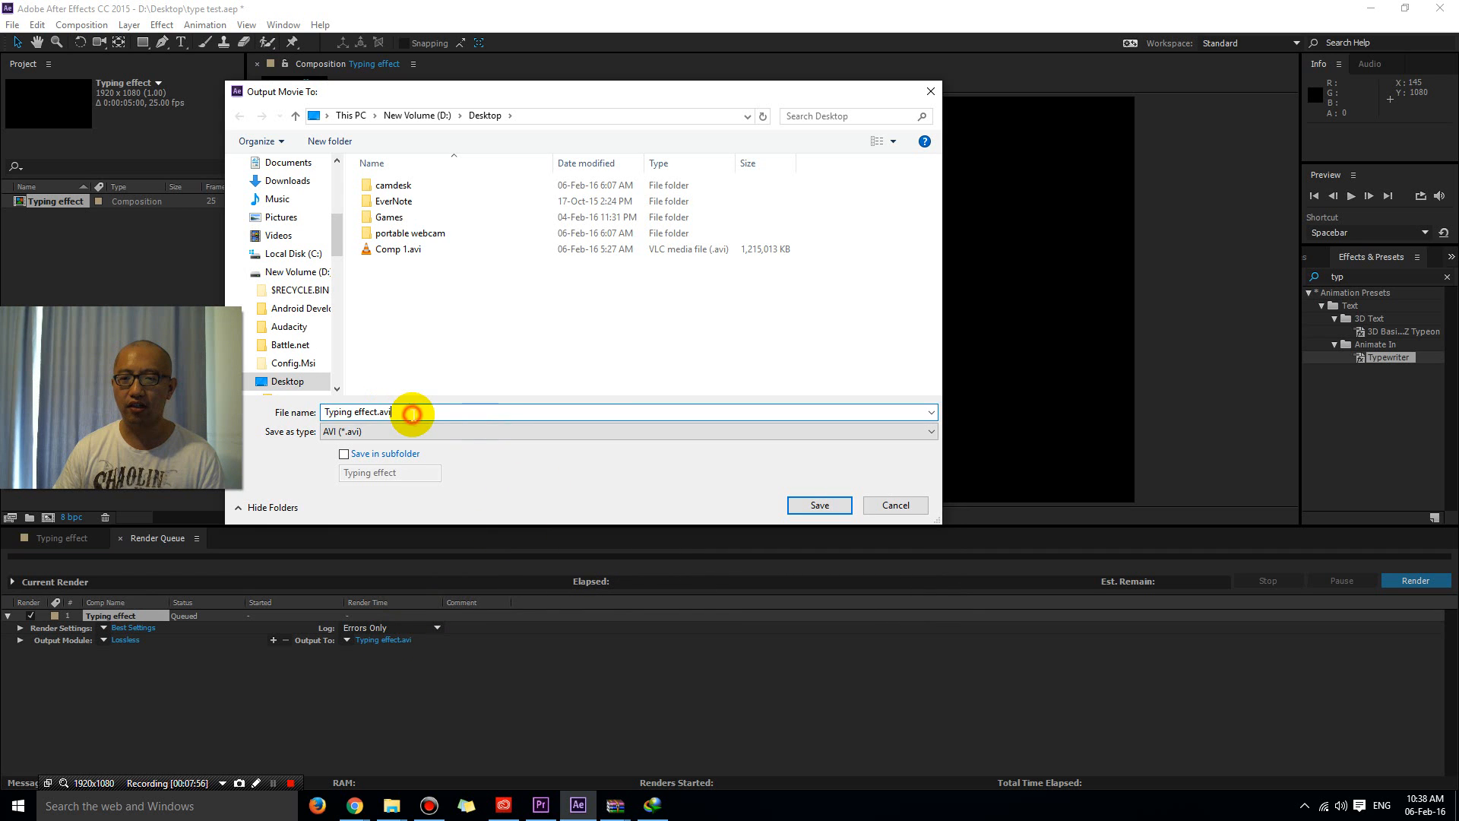
{"action": "left_click", "coordinate": [375, 419]}
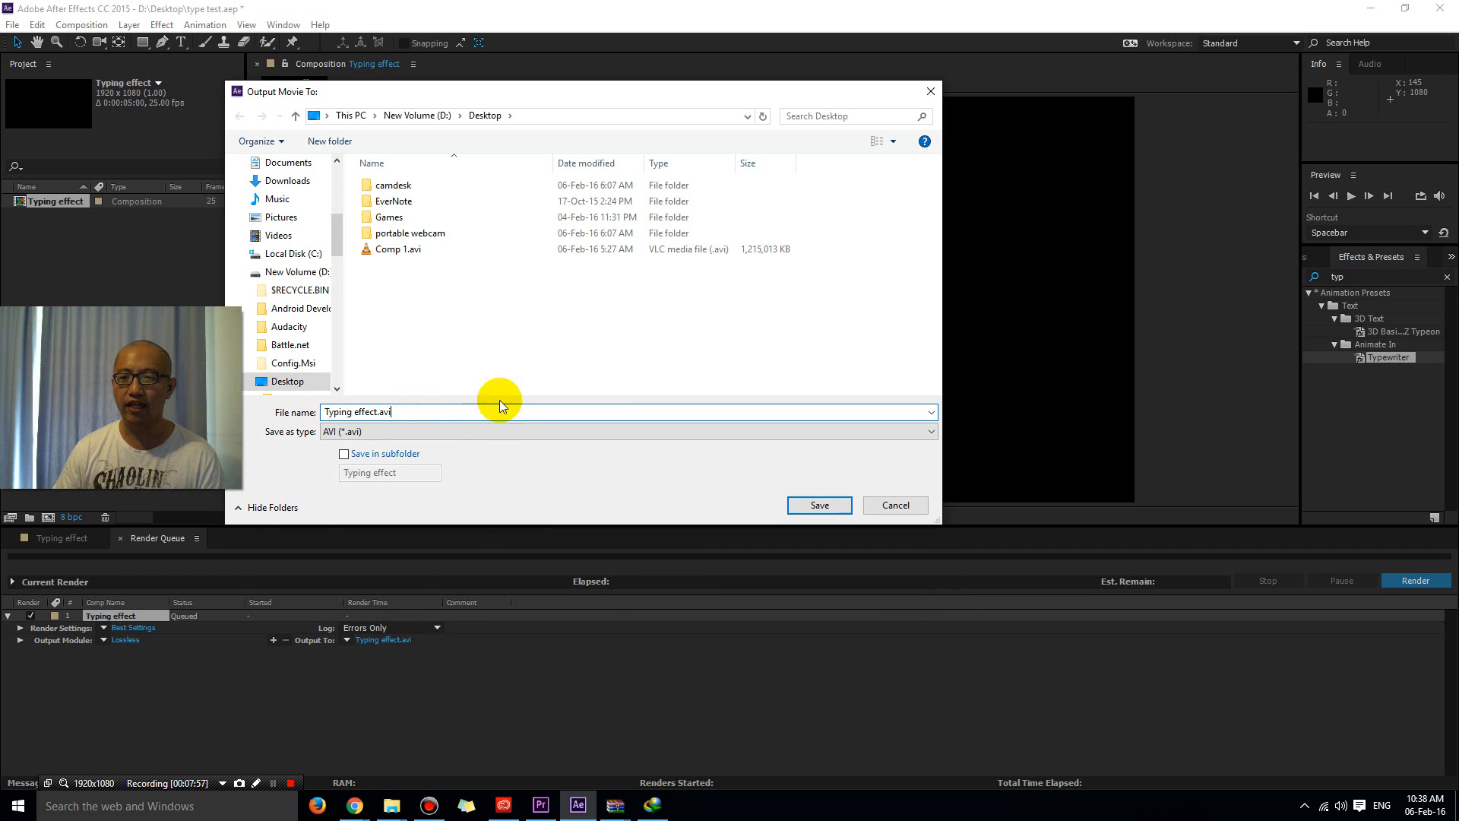
{"action": "left_click", "coordinate": [816, 504]}
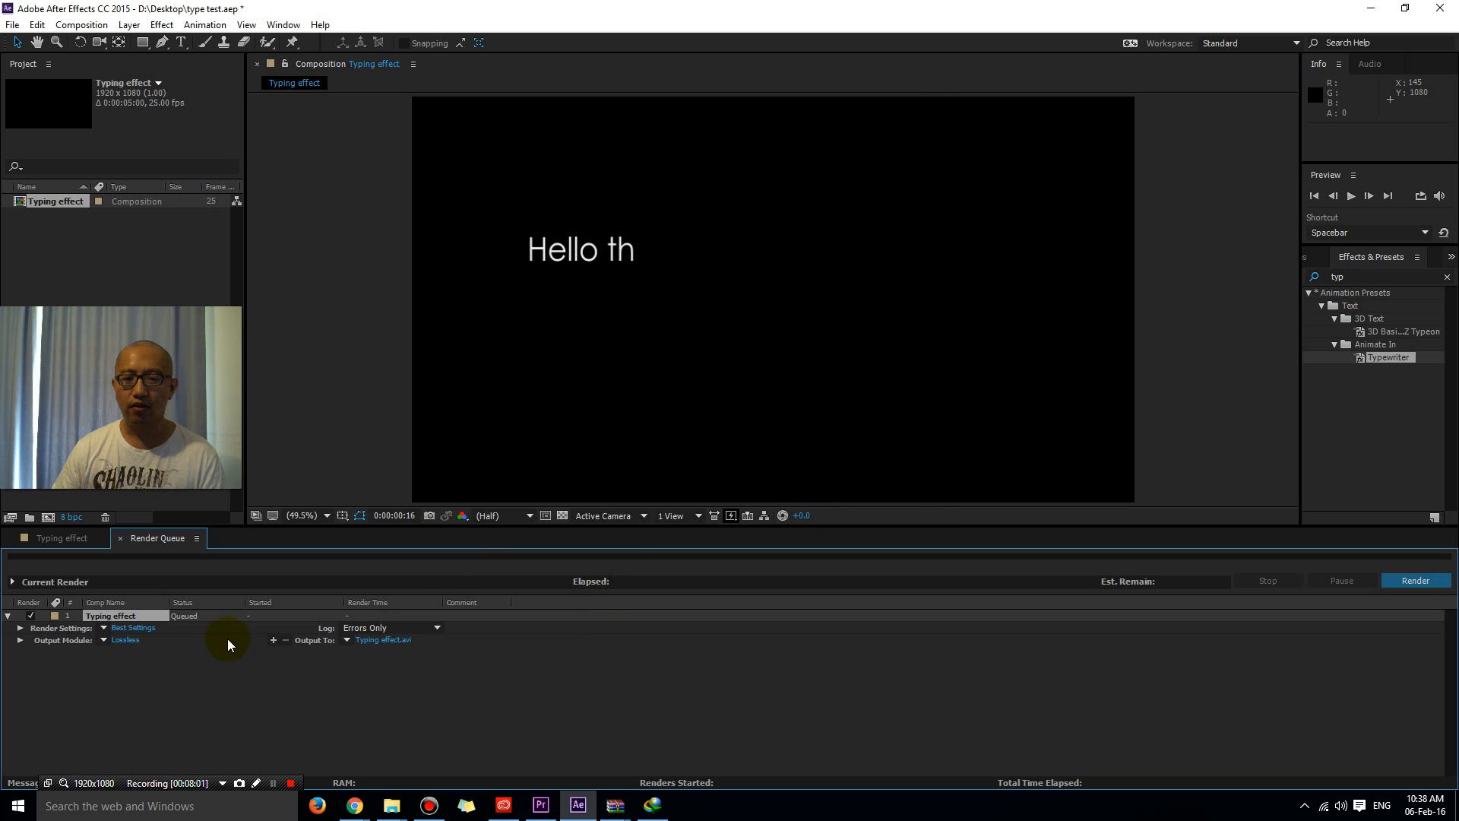
{"action": "left_click", "coordinate": [1416, 581]}
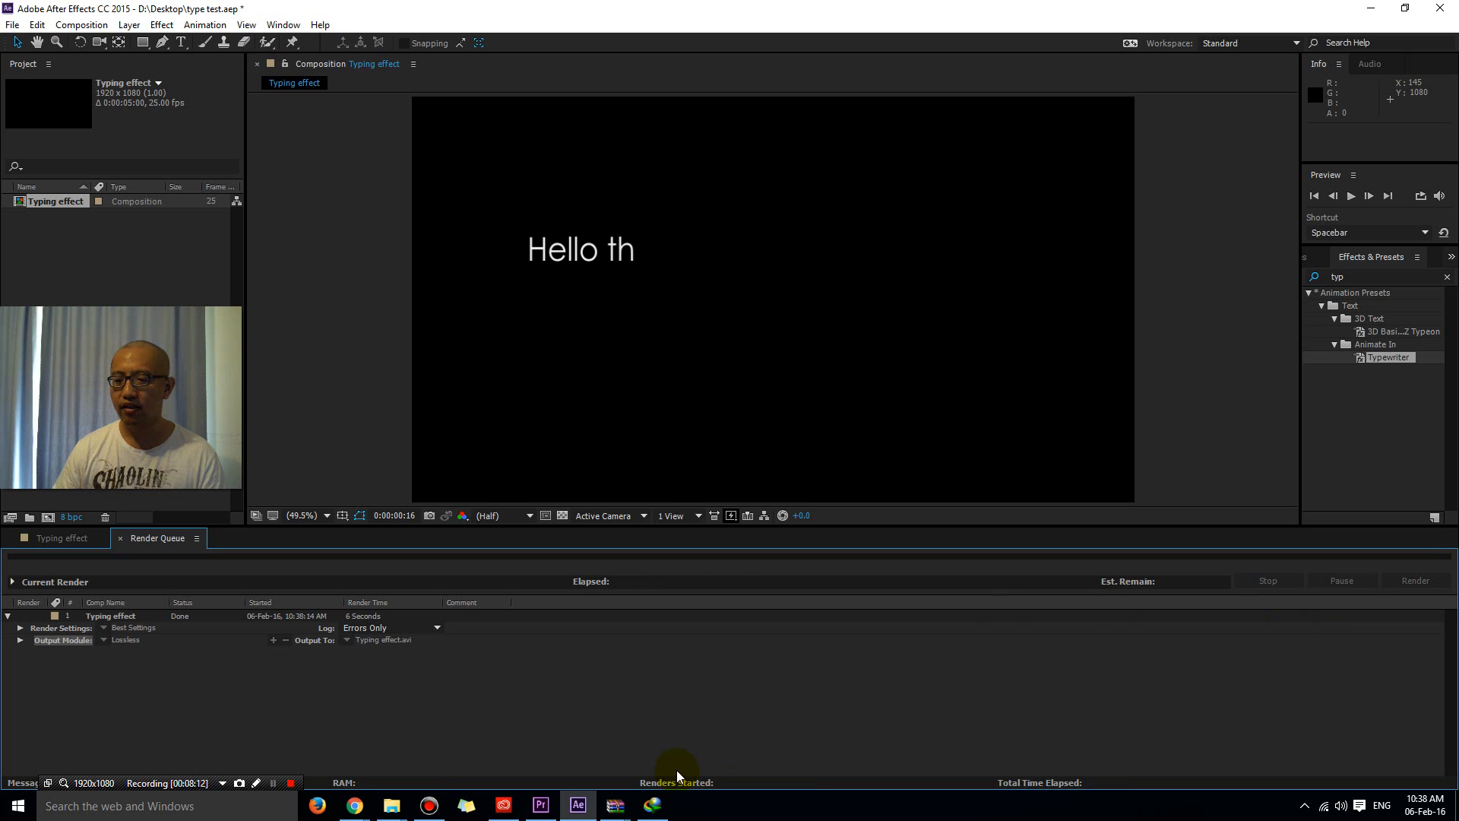
- Switch to Premiere Pro and create a new project named Untitled in D:\Documents\MagicMonkVideos with the default settings
{"action": "left_click", "coordinate": [537, 807]}
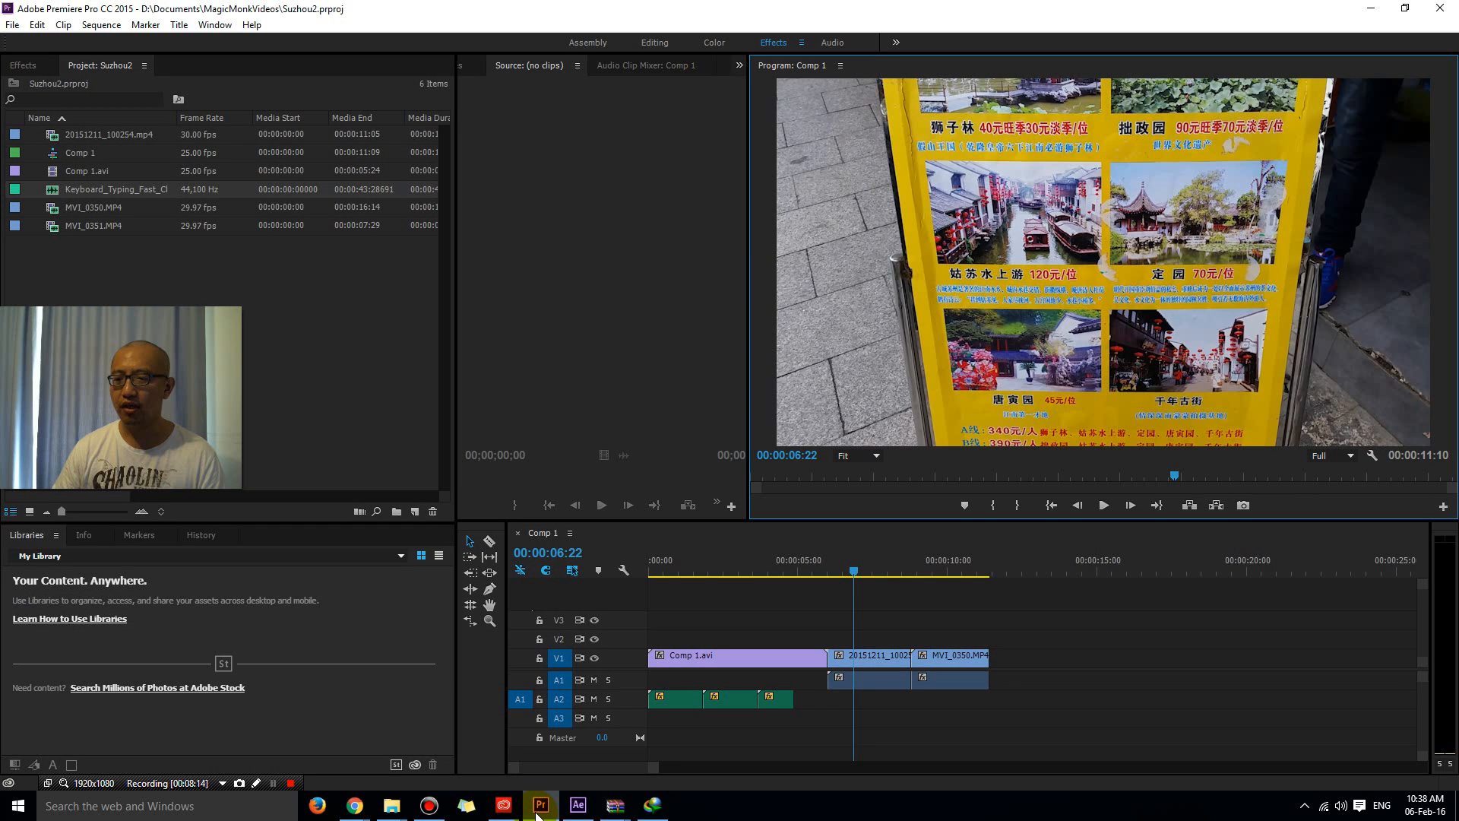
{"action": "left_click", "coordinate": [13, 25]}
{"action": "left_click", "coordinate": [54, 129]}
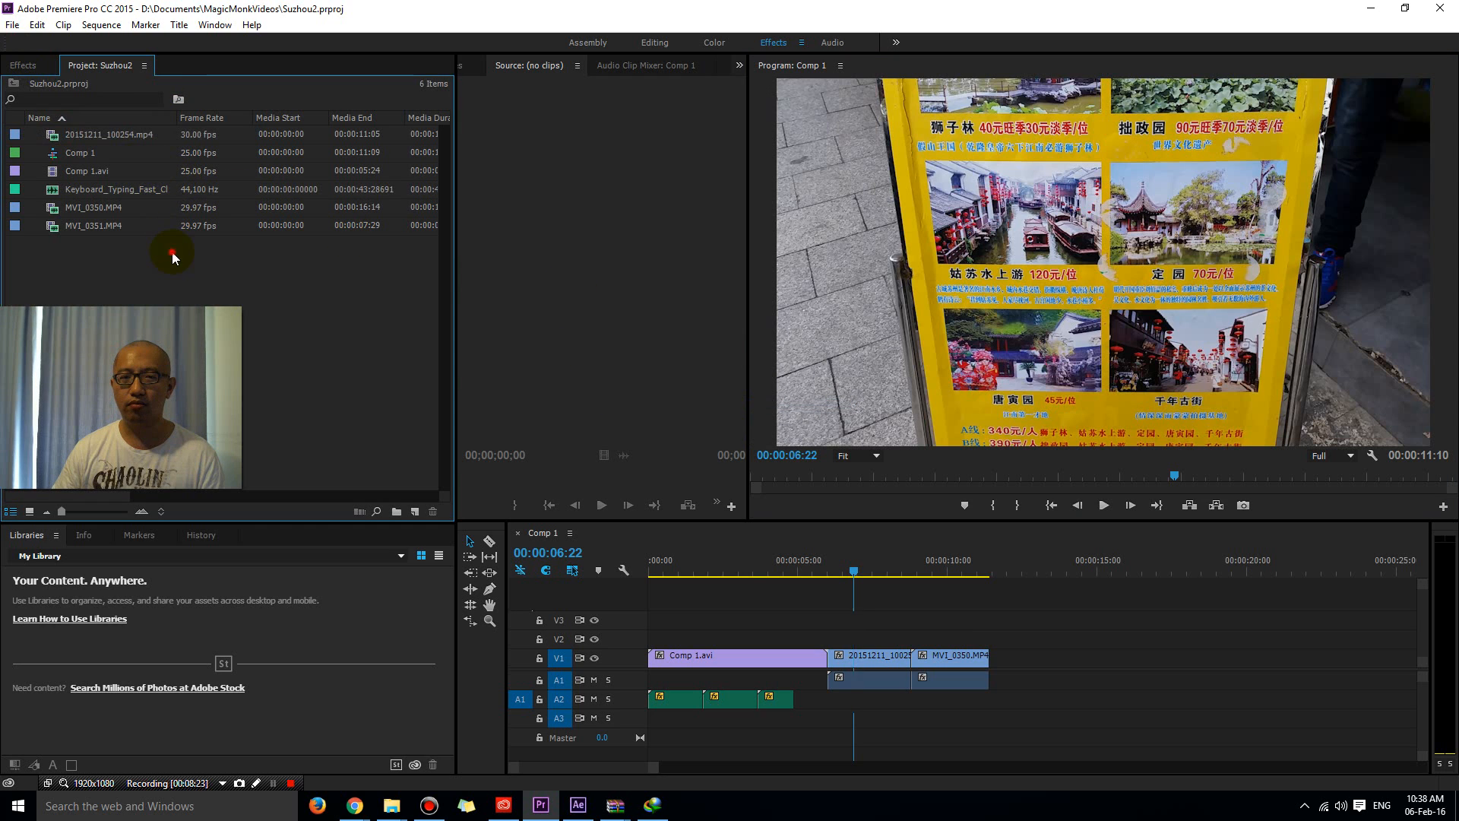
{"action": "left_click", "coordinate": [13, 25]}
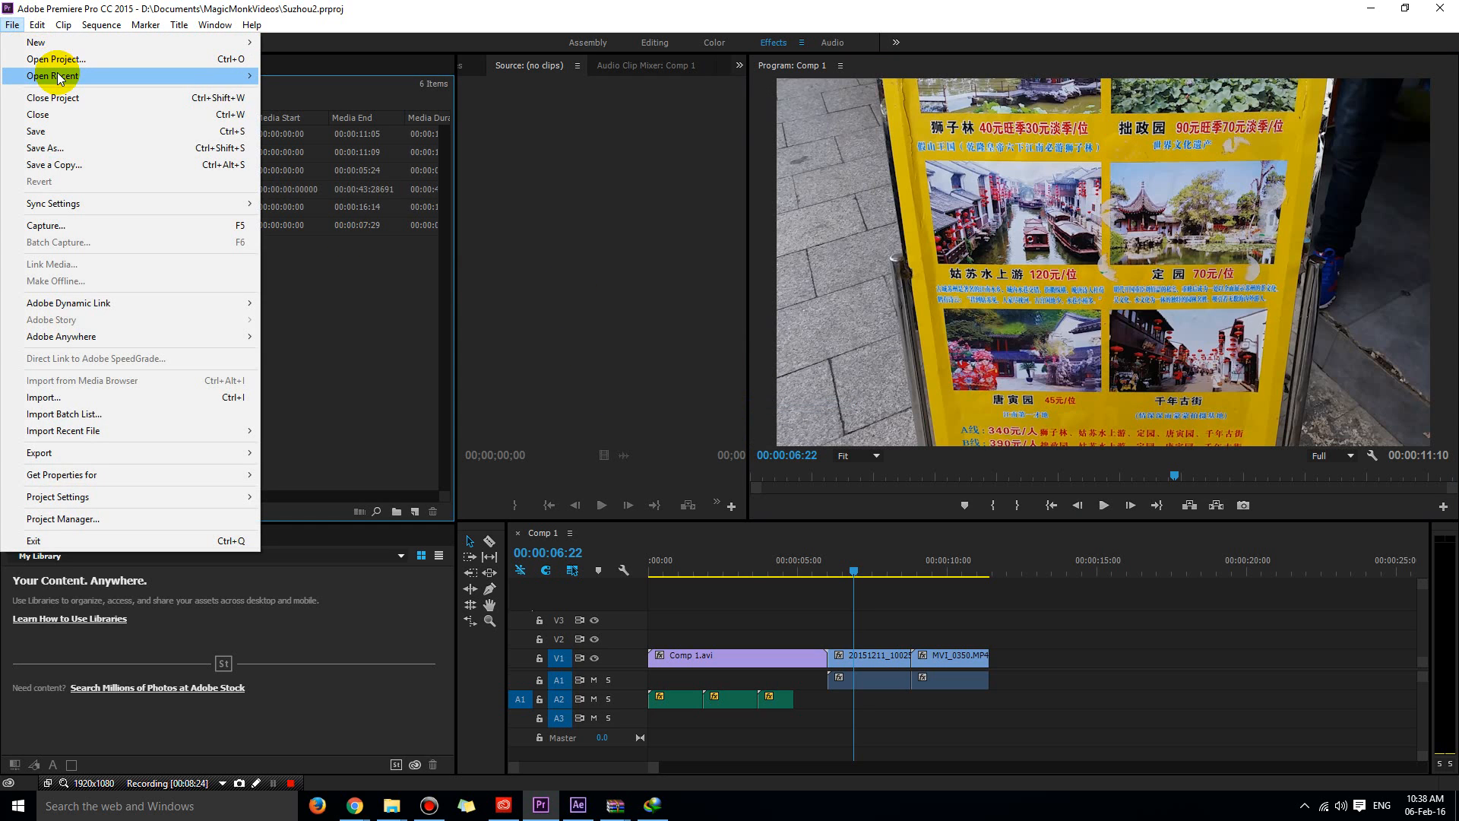
{"action": "mouse_move", "coordinate": [60, 44]}
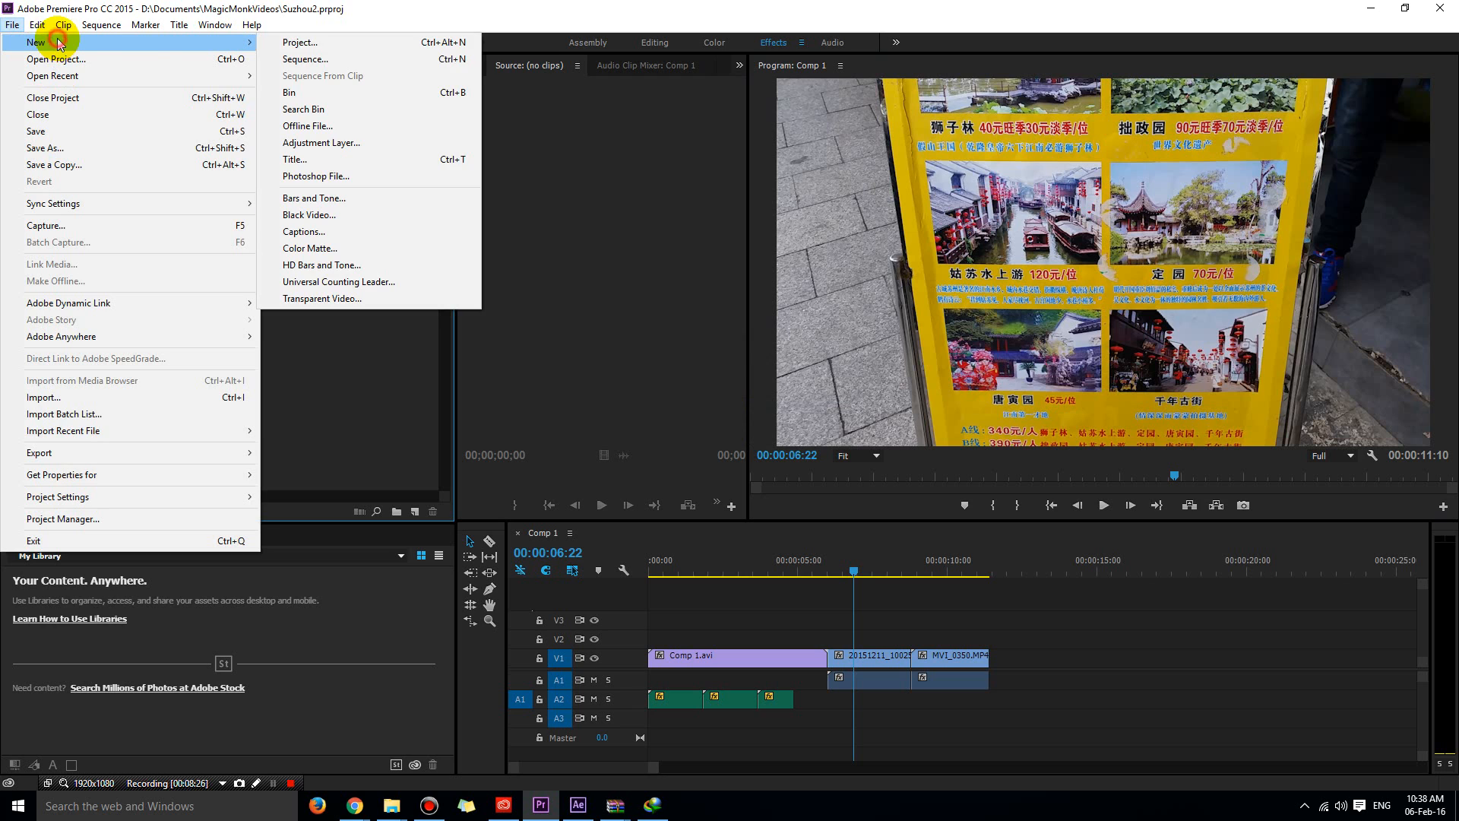
{"action": "left_click", "coordinate": [337, 43]}
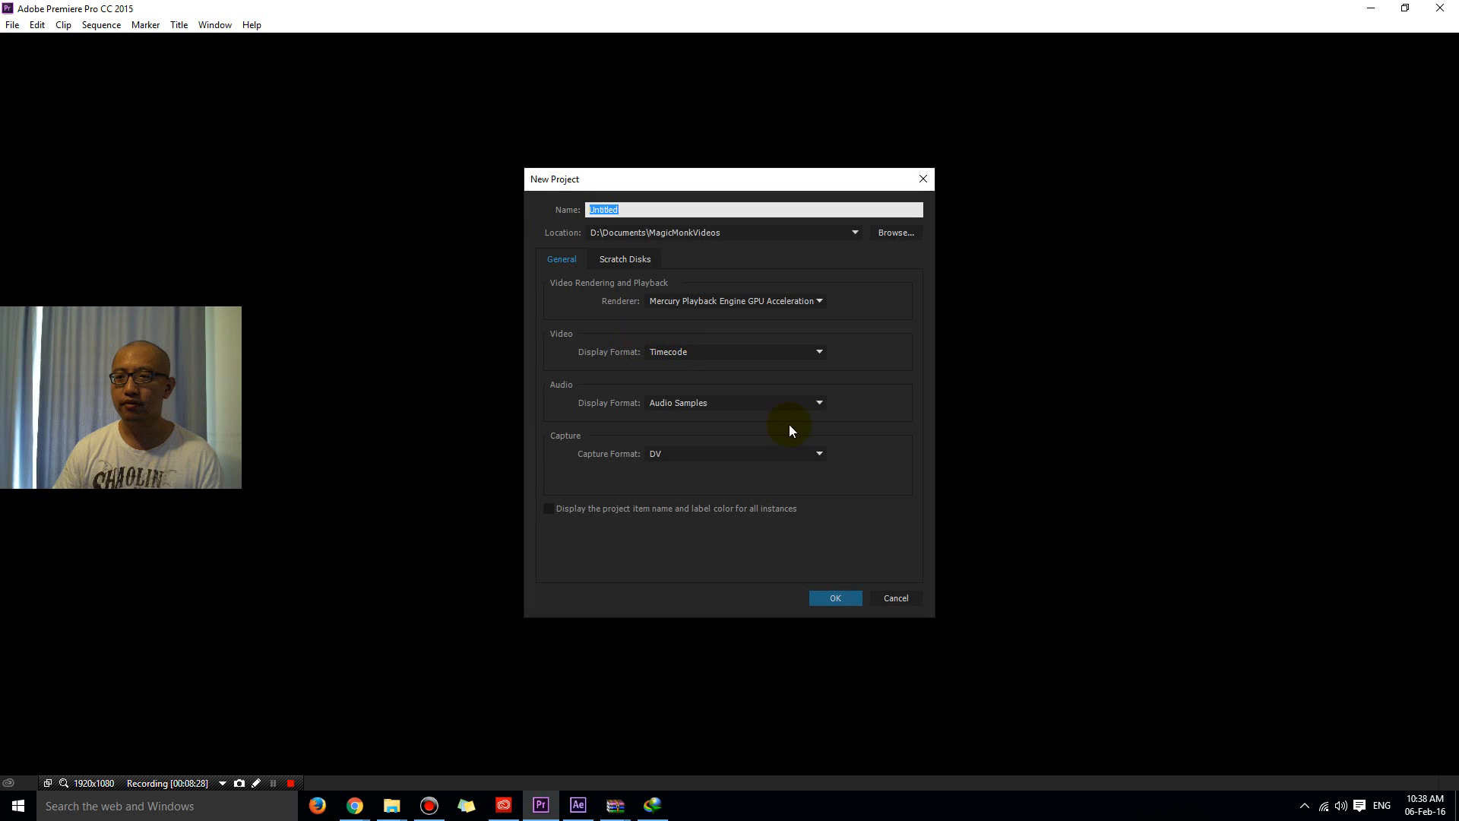
{"action": "left_click", "coordinate": [845, 600]}
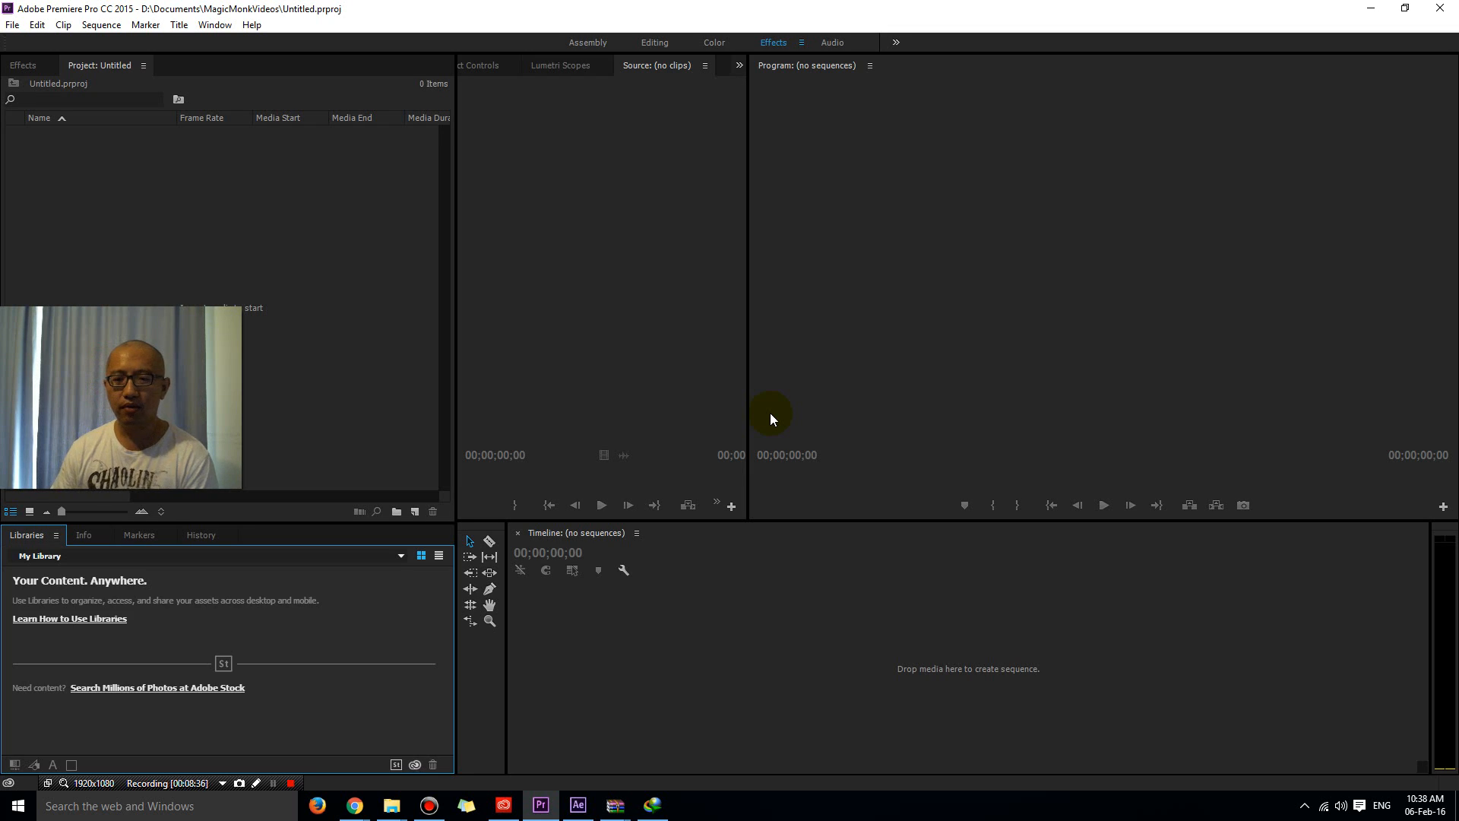
- Import the rendered Typing effect.avi from the desktop into the new Premiere Pro project and maximize the program window again
{"action": "left_click_drag", "start_coordinate": [547, 11], "coordinate": [710, 87]}
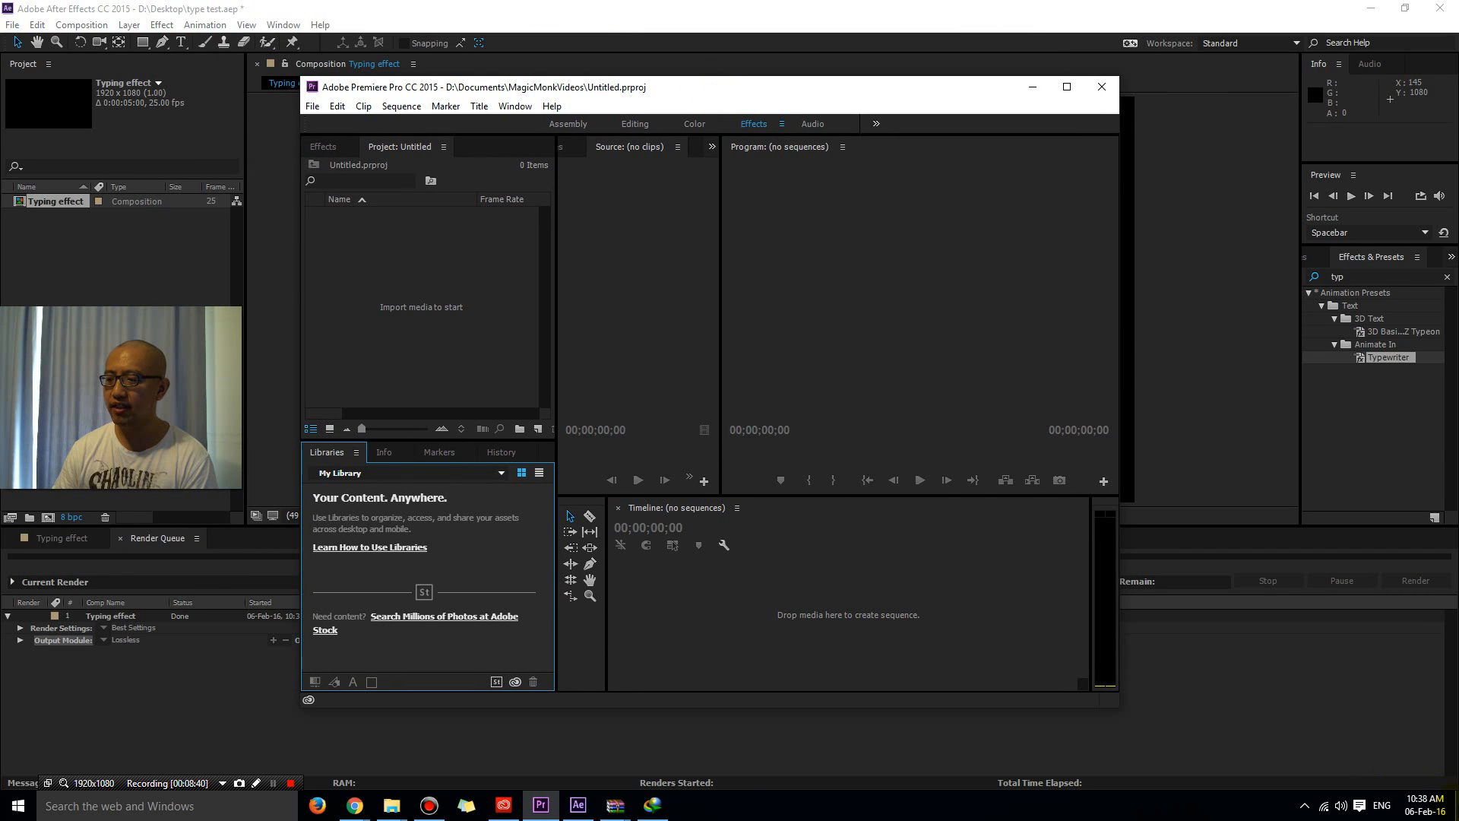
{"action": "left_click", "coordinate": [1455, 805]}
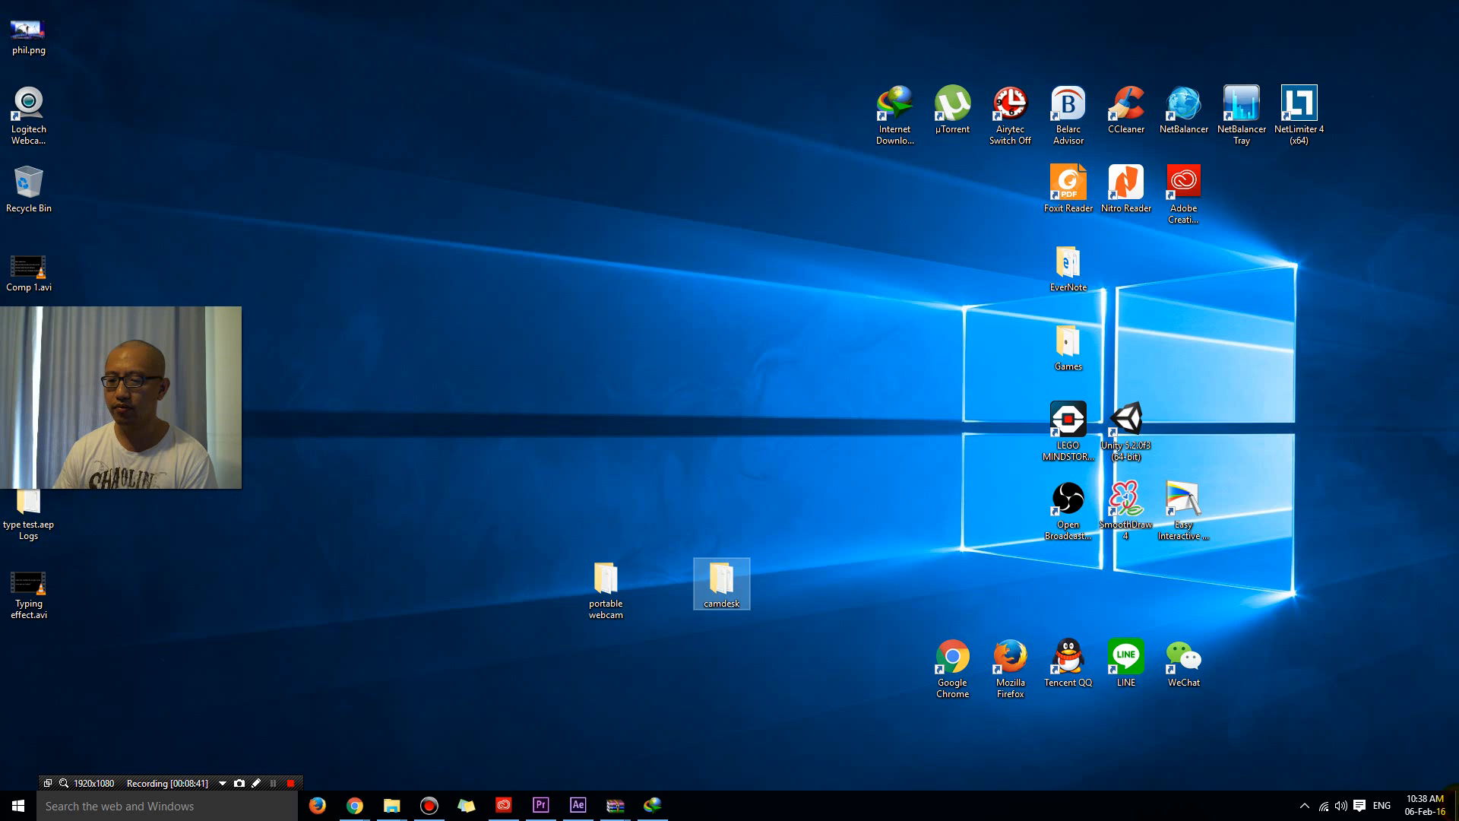
{"action": "left_click", "coordinate": [543, 810]}
{"action": "left_click_drag", "start_coordinate": [655, 91], "coordinate": [784, 51]}
{"action": "left_click_drag", "start_coordinate": [140, 377], "coordinate": [251, 211]}
{"action": "left_click", "coordinate": [30, 595]}
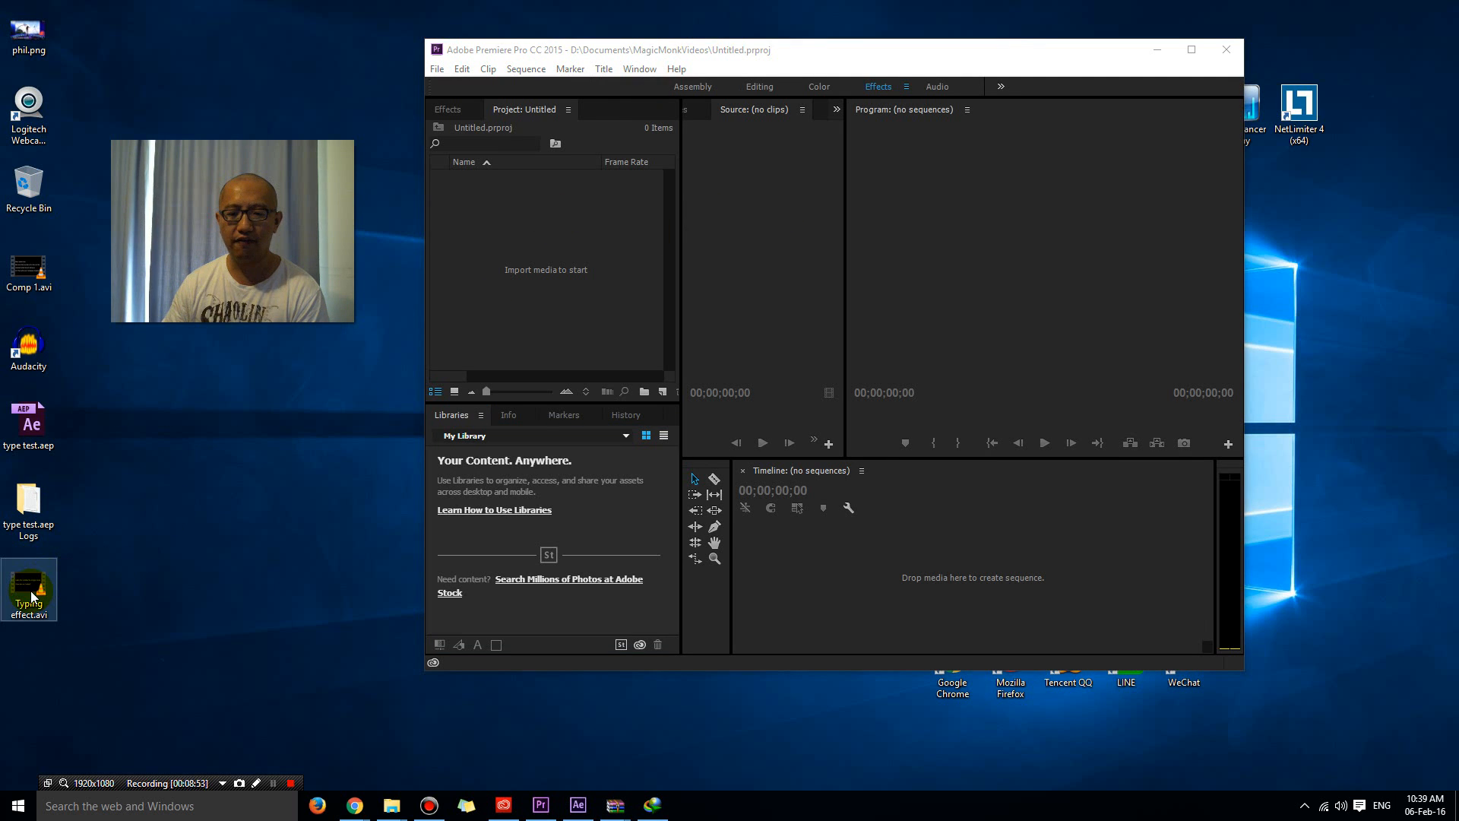
{"action": "left_click_drag", "start_coordinate": [31, 597], "coordinate": [572, 266]}
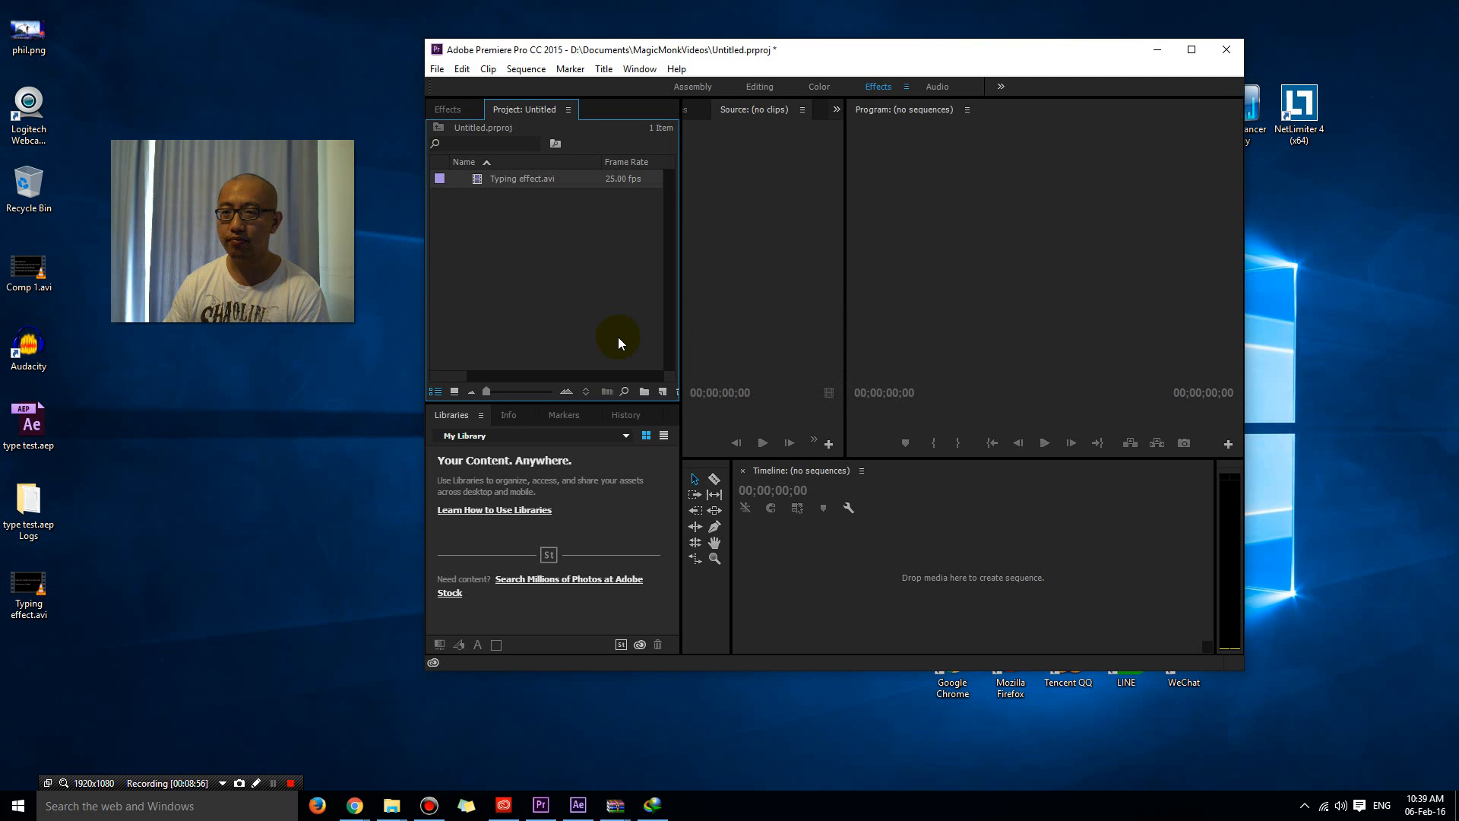
{"action": "double_click", "coordinate": [733, 56]}
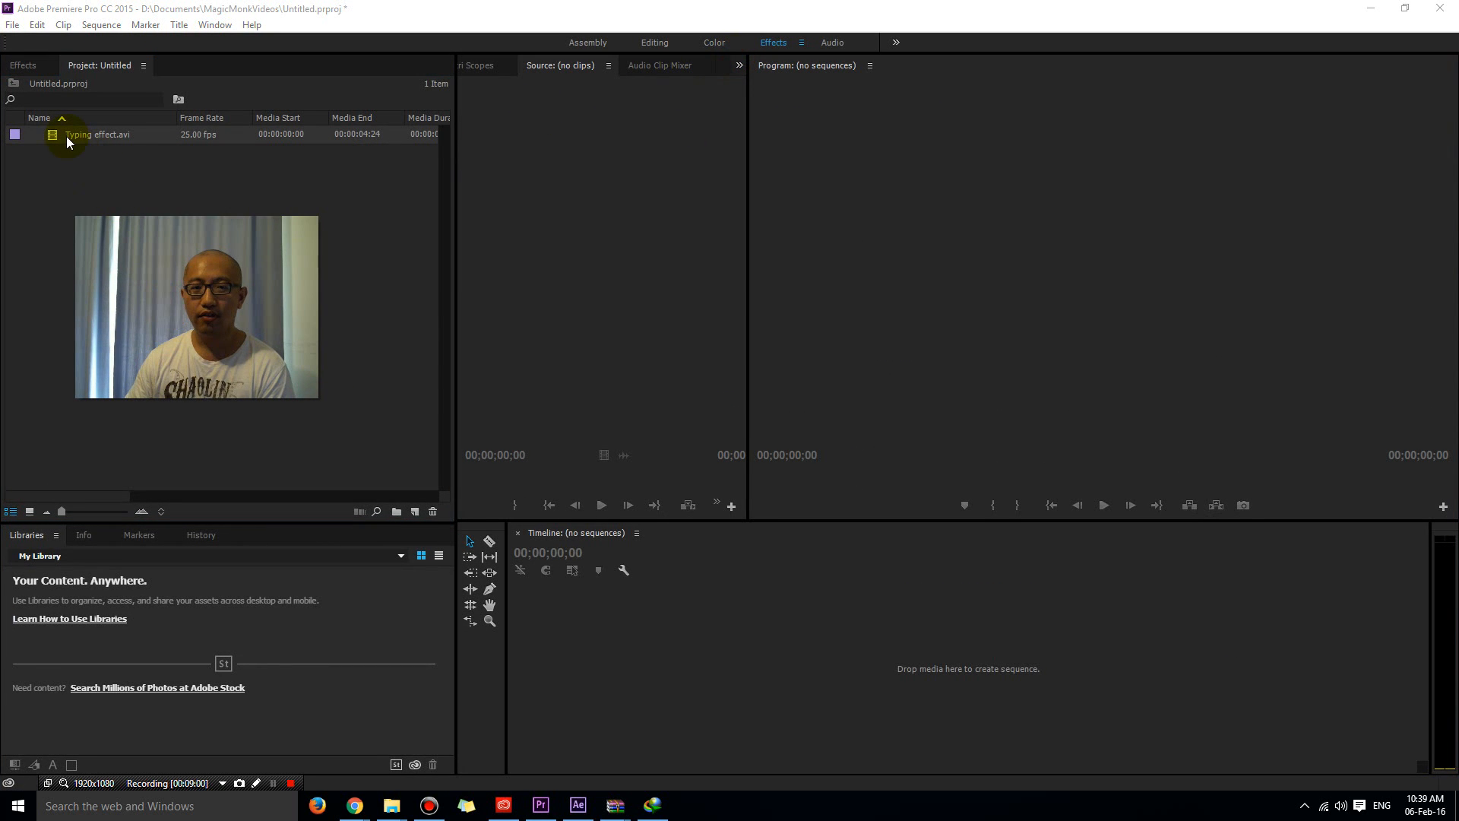
- Create a sequence from Typing effect.avi, play it through and return the playhead to the start
{"action": "left_click_drag", "start_coordinate": [67, 136], "coordinate": [723, 696]}
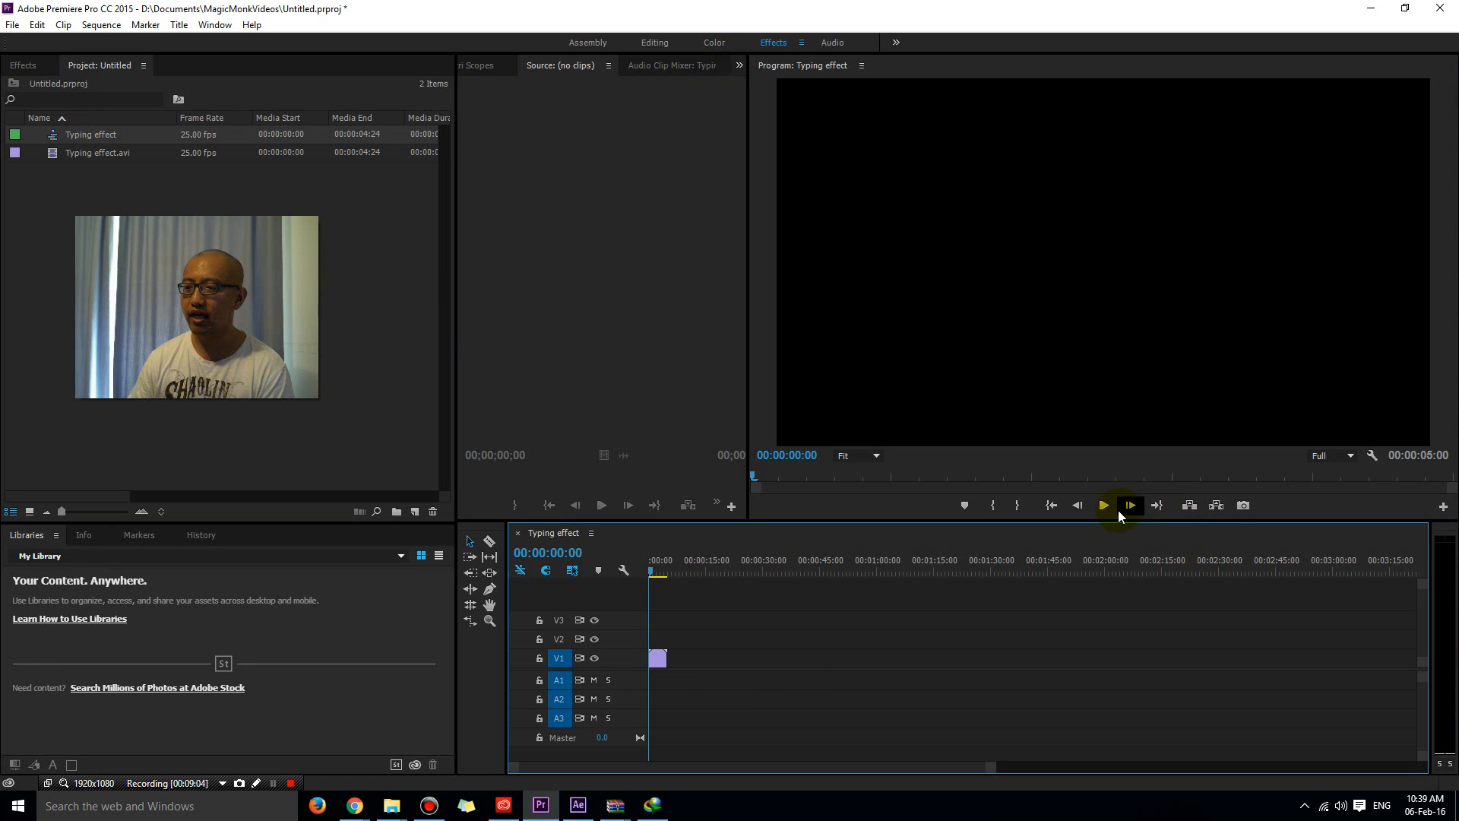
{"action": "left_click", "coordinate": [1105, 508]}
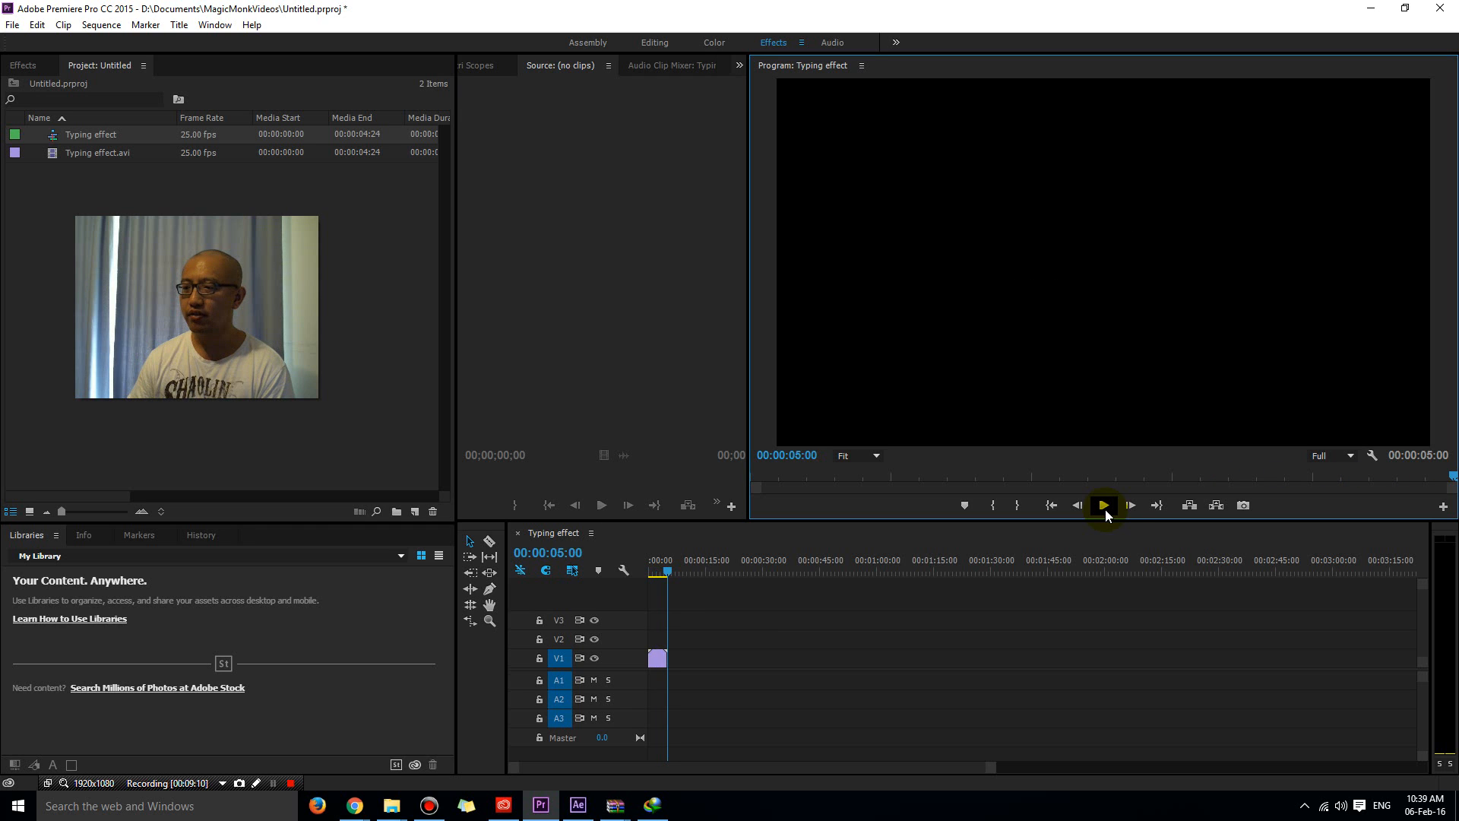
{"action": "left_click_drag", "start_coordinate": [674, 567], "coordinate": [649, 571]}
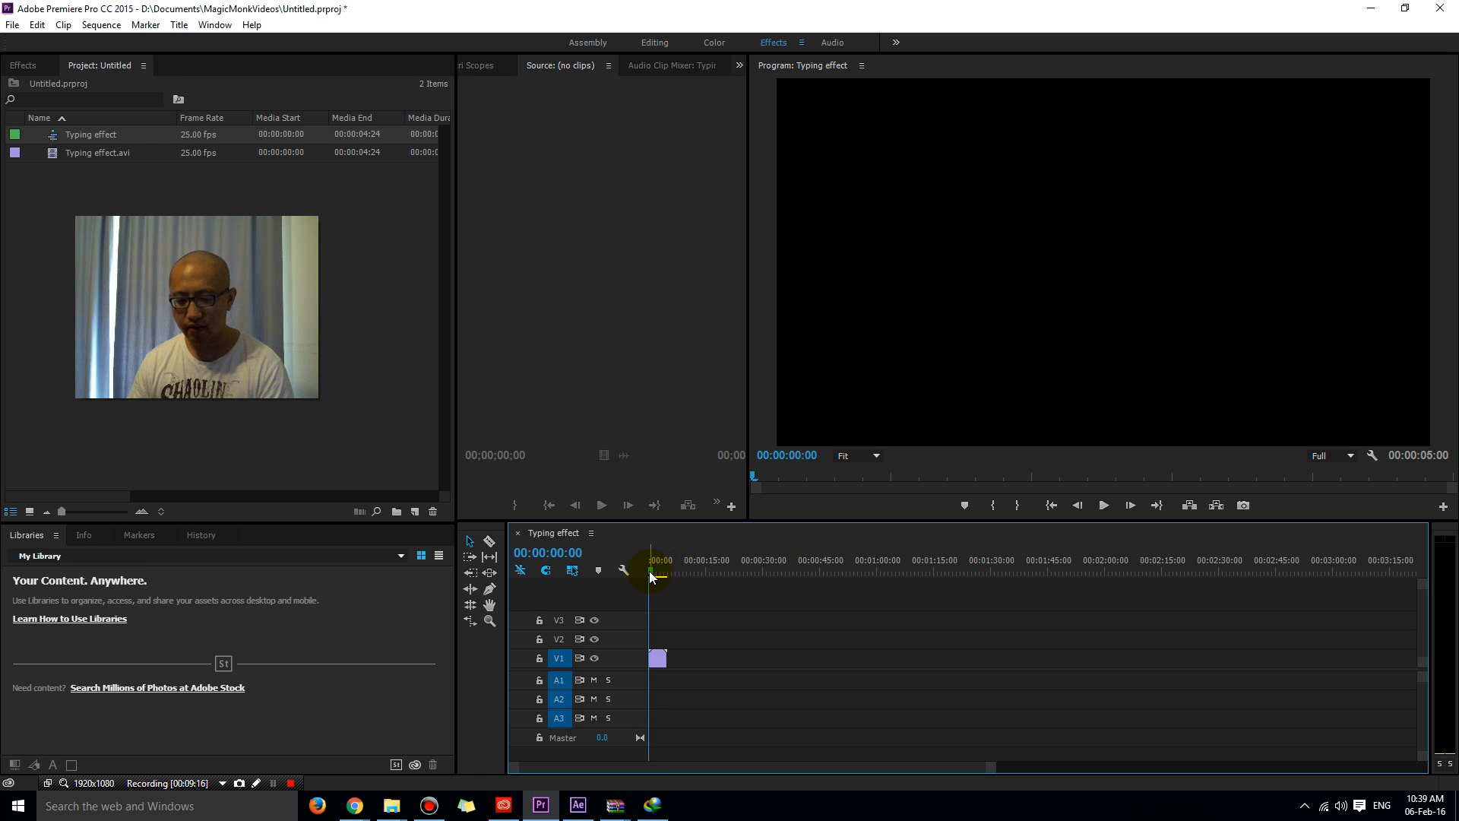
- Switch to the browser and examine the "type" search in the sound effects of YouTube's Audio Library
{"action": "key", "text": "alt+Tab"}
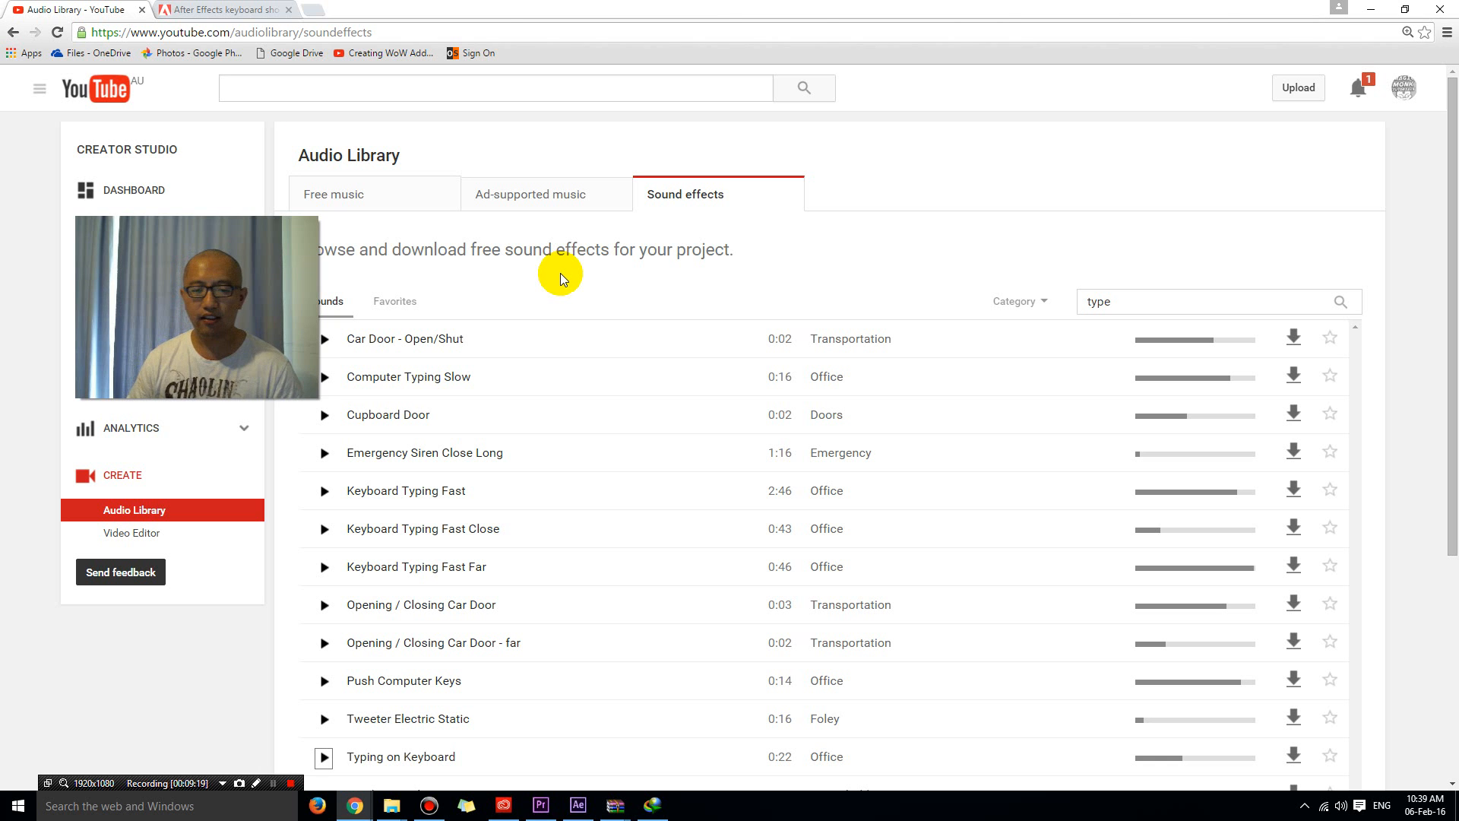
{"action": "left_click_drag", "start_coordinate": [231, 333], "coordinate": [175, 686]}
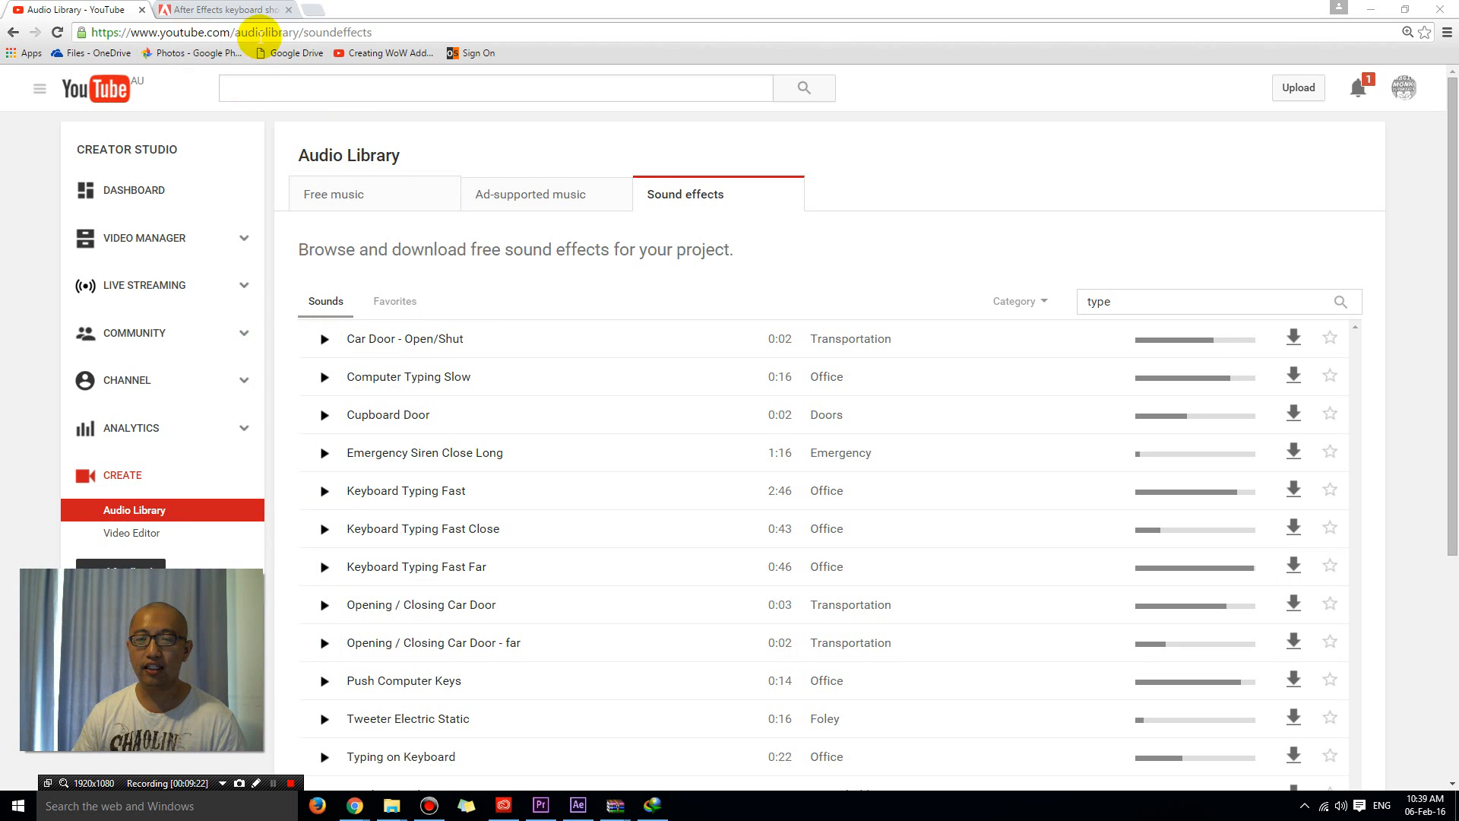
{"action": "left_click", "coordinate": [230, 32]}
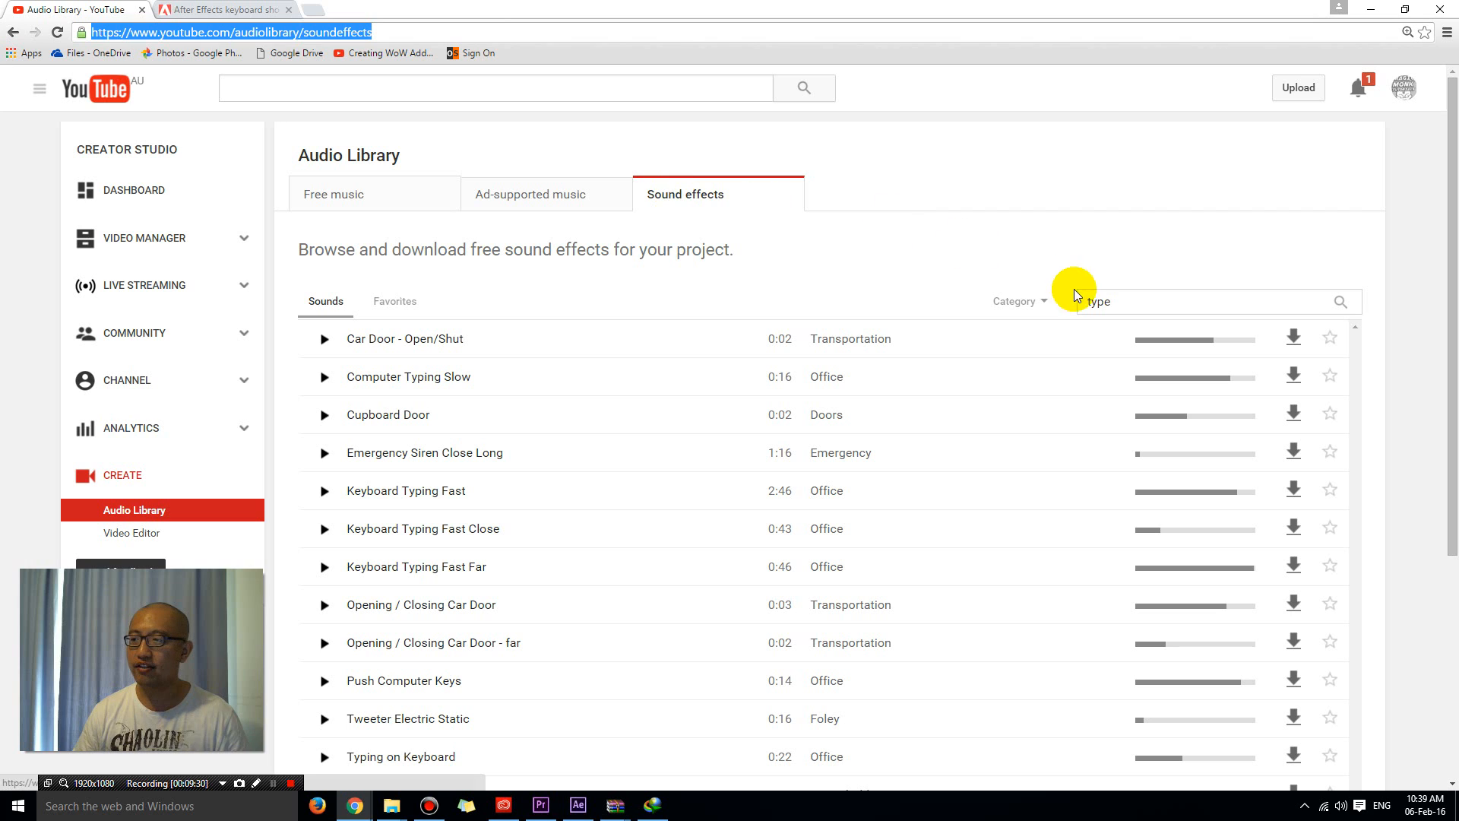
{"action": "double_click", "coordinate": [1117, 299]}
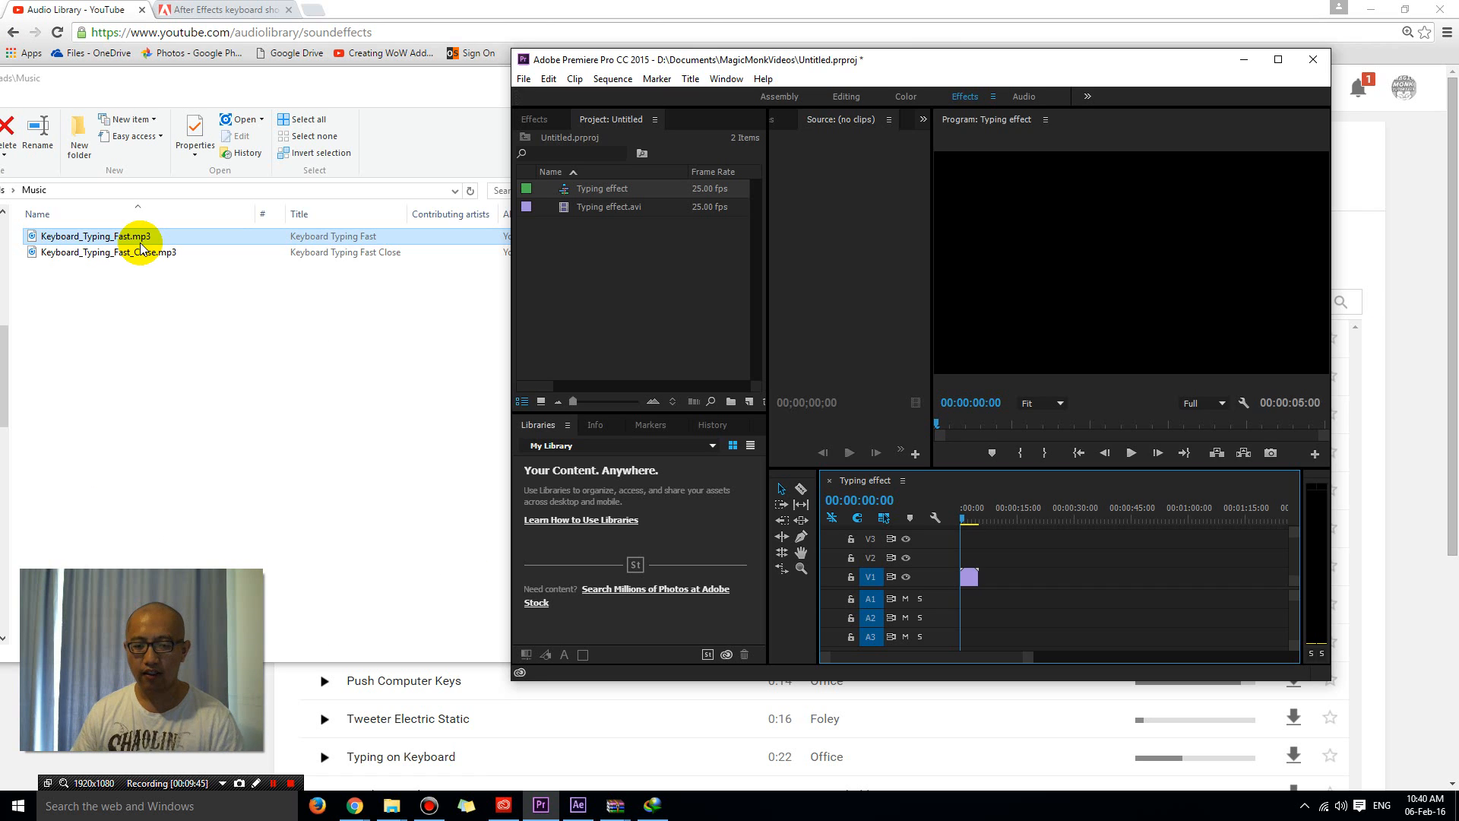
- Import Keyboard_Typing_Fast.mp3 from the Music folder into the Premiere Pro project and maximize the program window
{"action": "left_click", "coordinate": [140, 253]}
{"action": "left_click", "coordinate": [77, 239]}
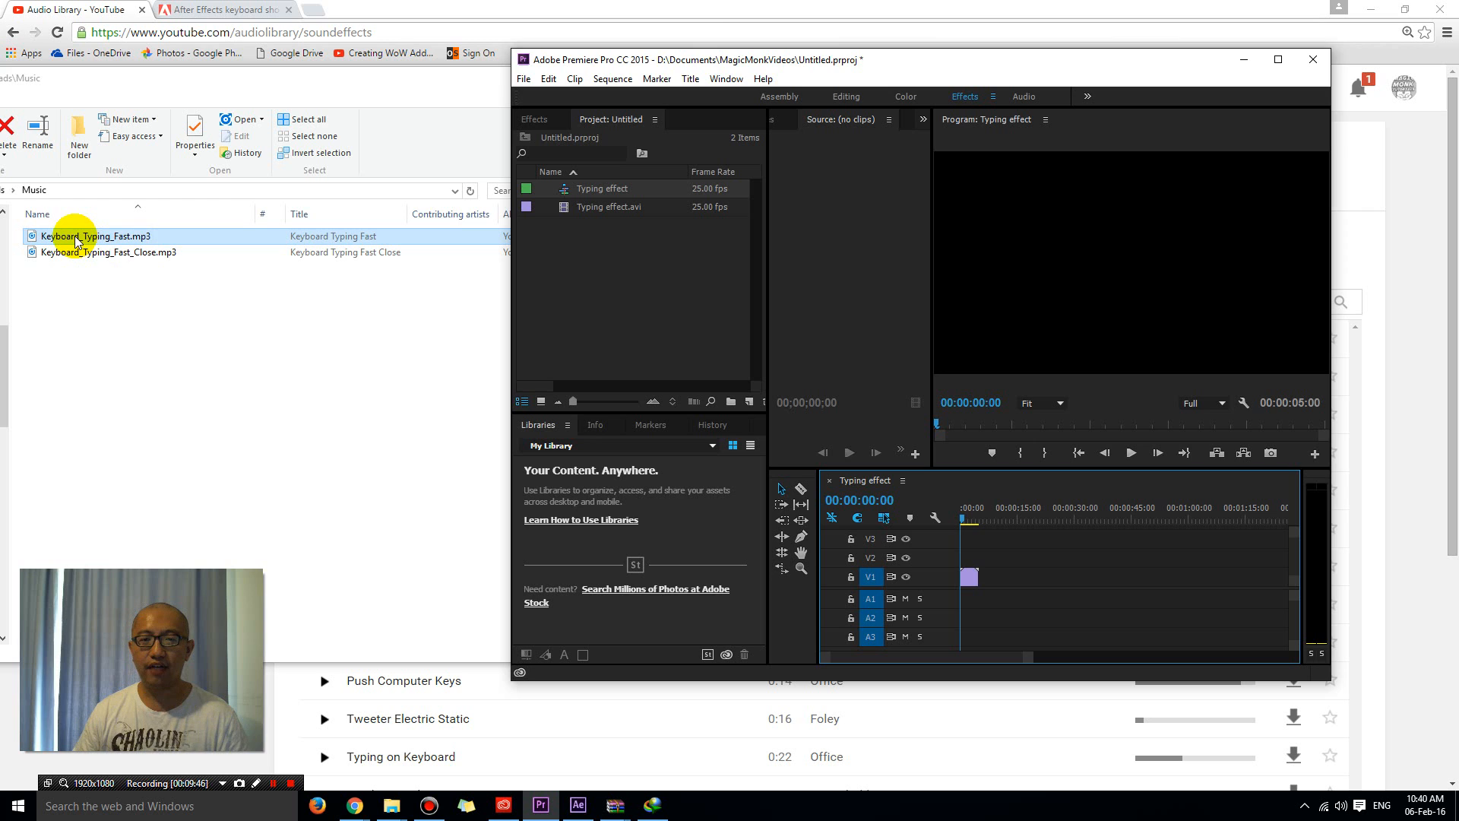
{"action": "left_click_drag", "start_coordinate": [77, 240], "coordinate": [623, 262]}
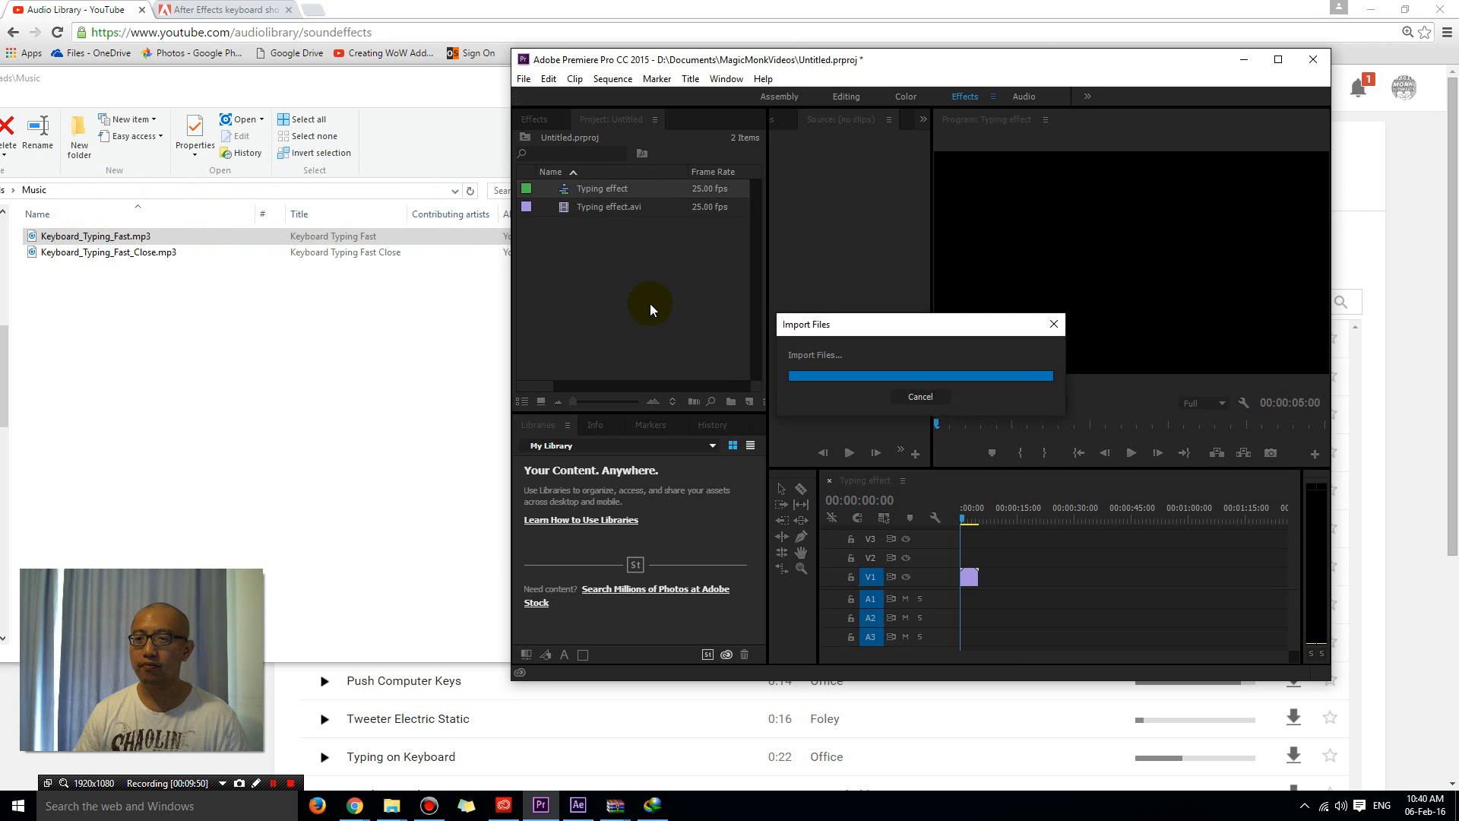
{"action": "double_click", "coordinate": [927, 59]}
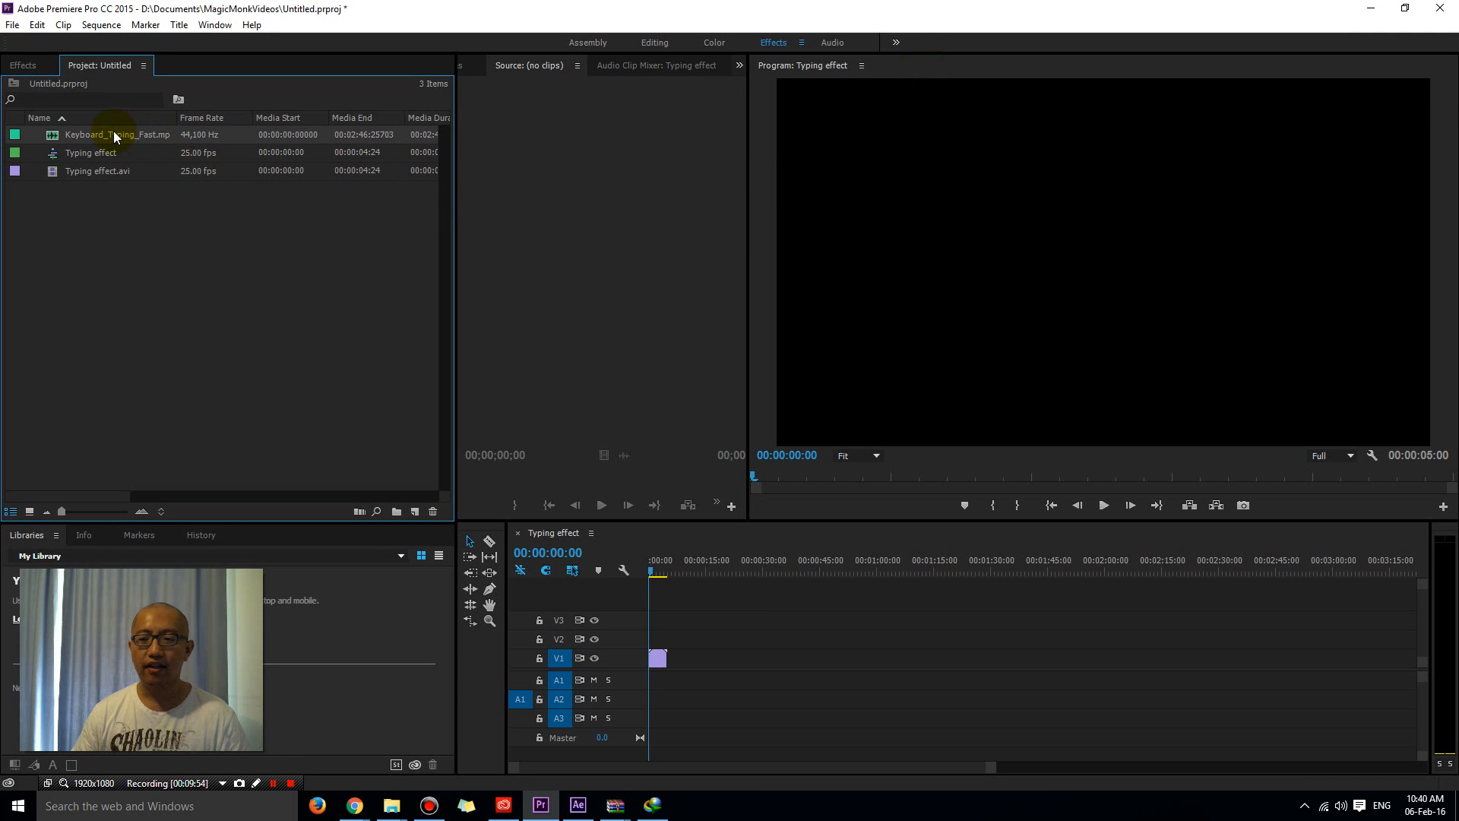
- Place Keyboard_Typing_Fast.mp3 on audio track A1 at the start of the sequence and play it with the video twice from the beginning
{"action": "left_click_drag", "start_coordinate": [114, 135], "coordinate": [659, 686]}
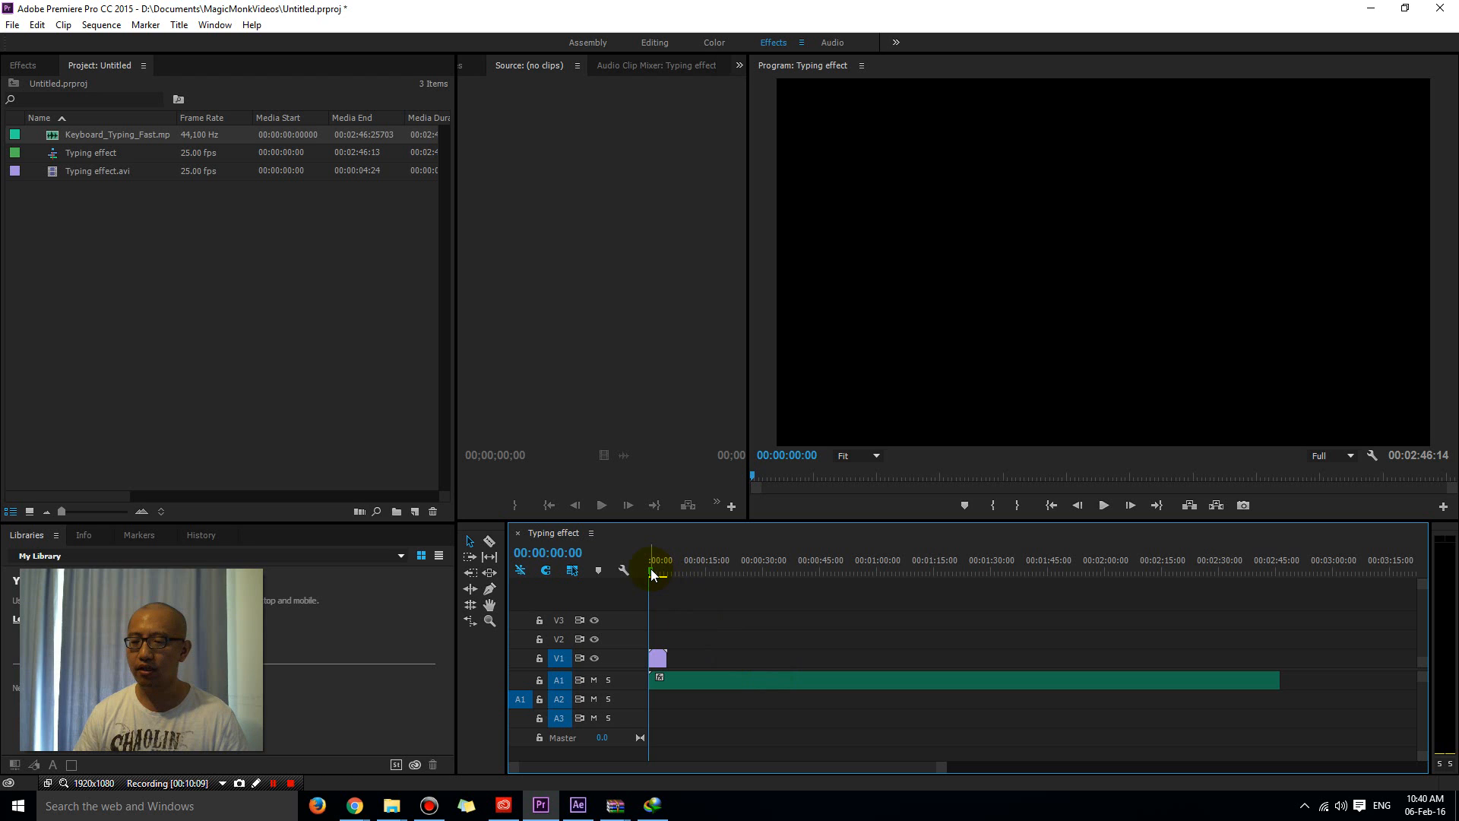
{"action": "left_click", "coordinate": [1102, 505]}
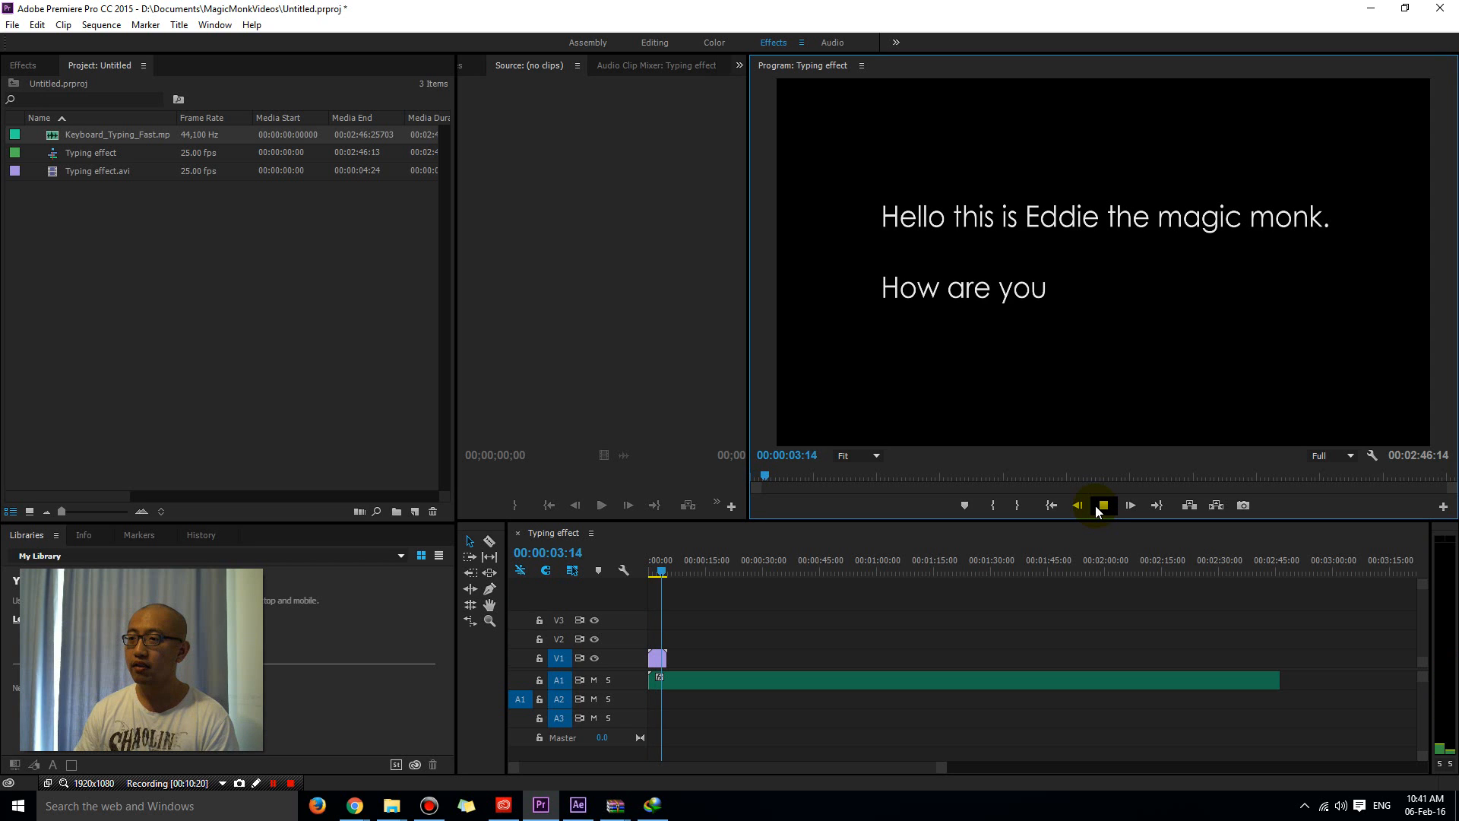
{"action": "left_click", "coordinate": [1096, 505]}
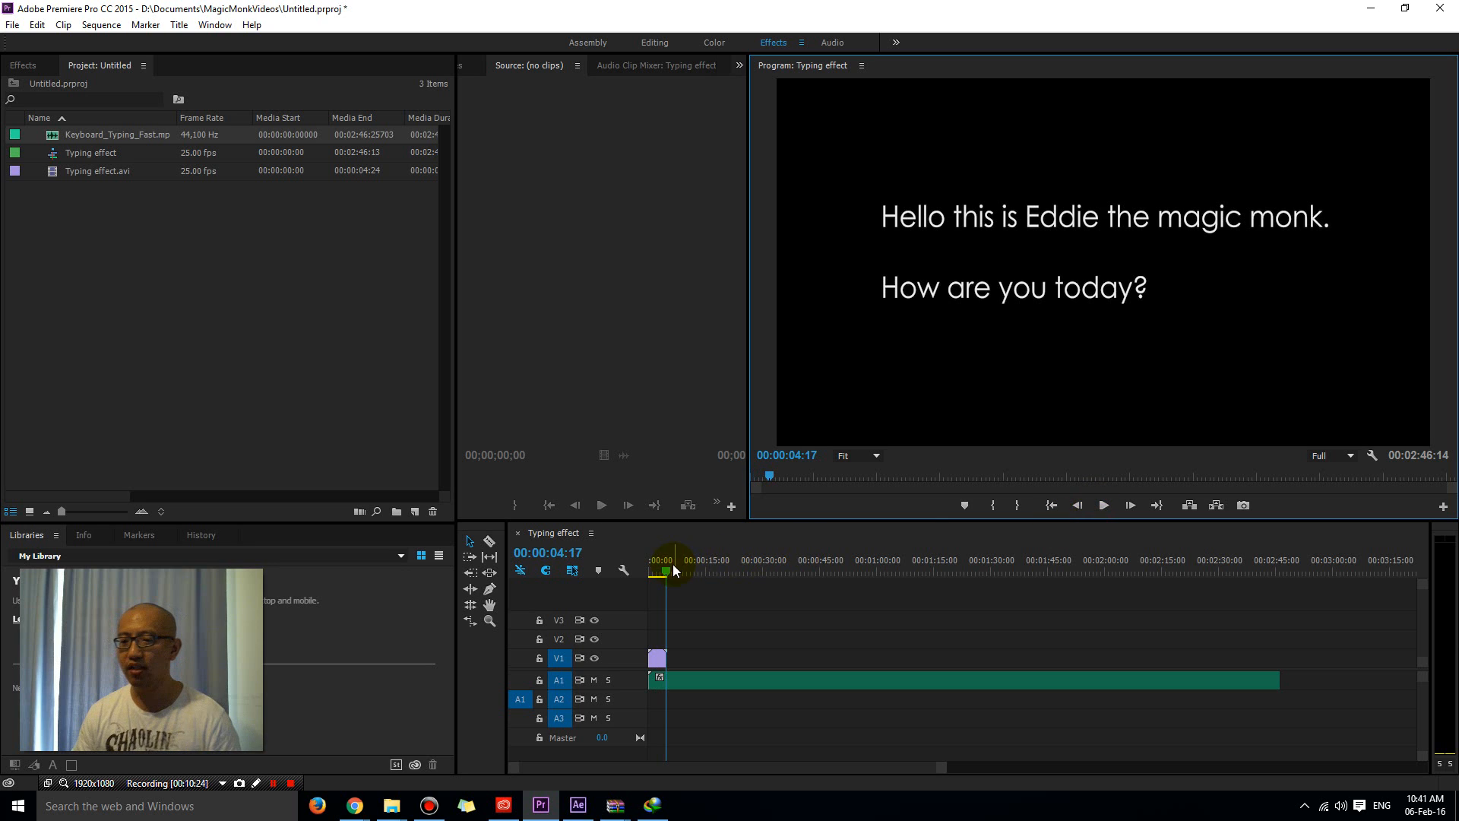
{"action": "left_click_drag", "start_coordinate": [673, 564], "coordinate": [572, 565]}
{"action": "left_click", "coordinate": [1106, 505]}
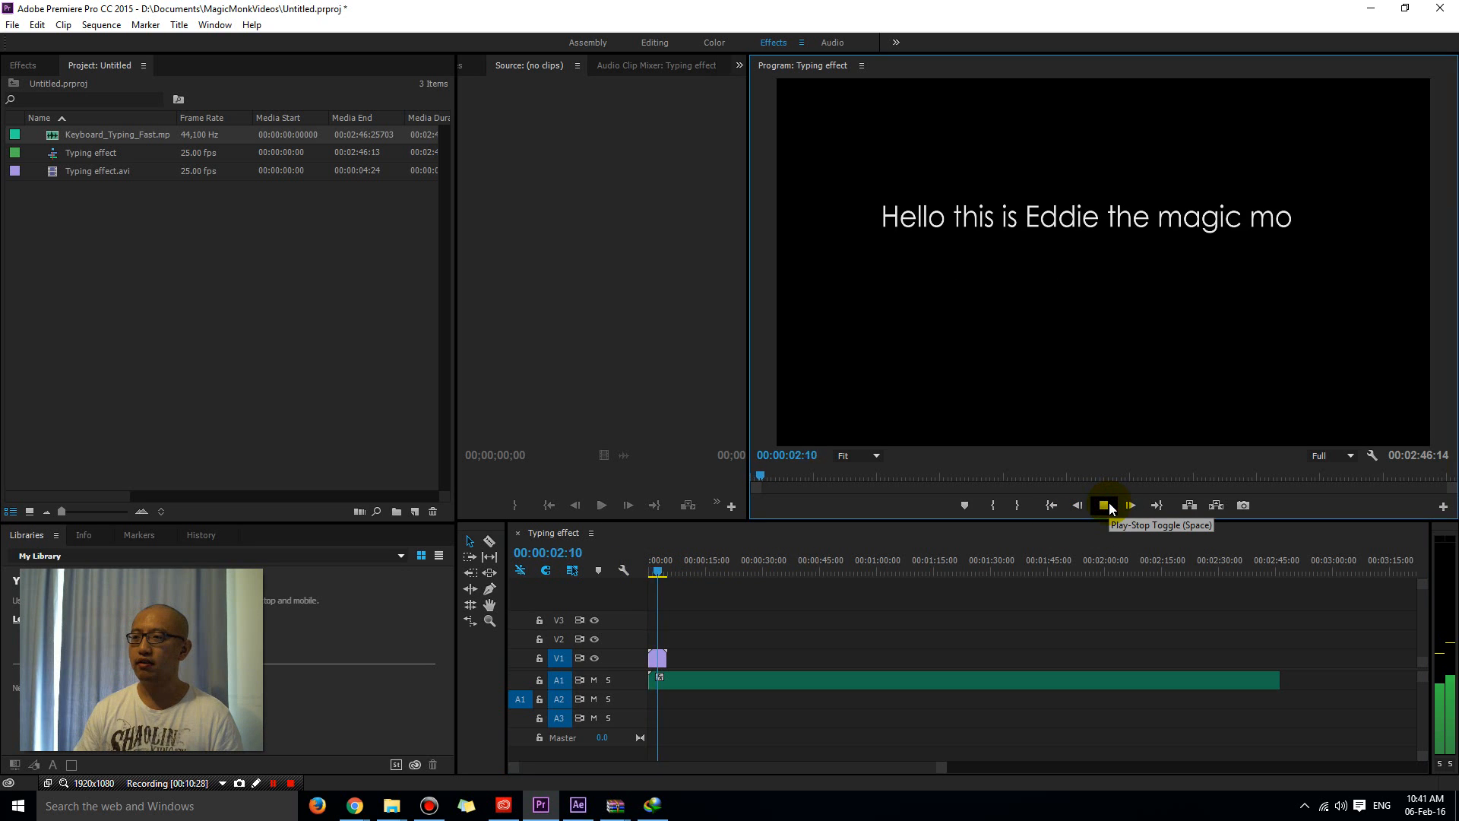
{"action": "left_click", "coordinate": [1105, 505]}
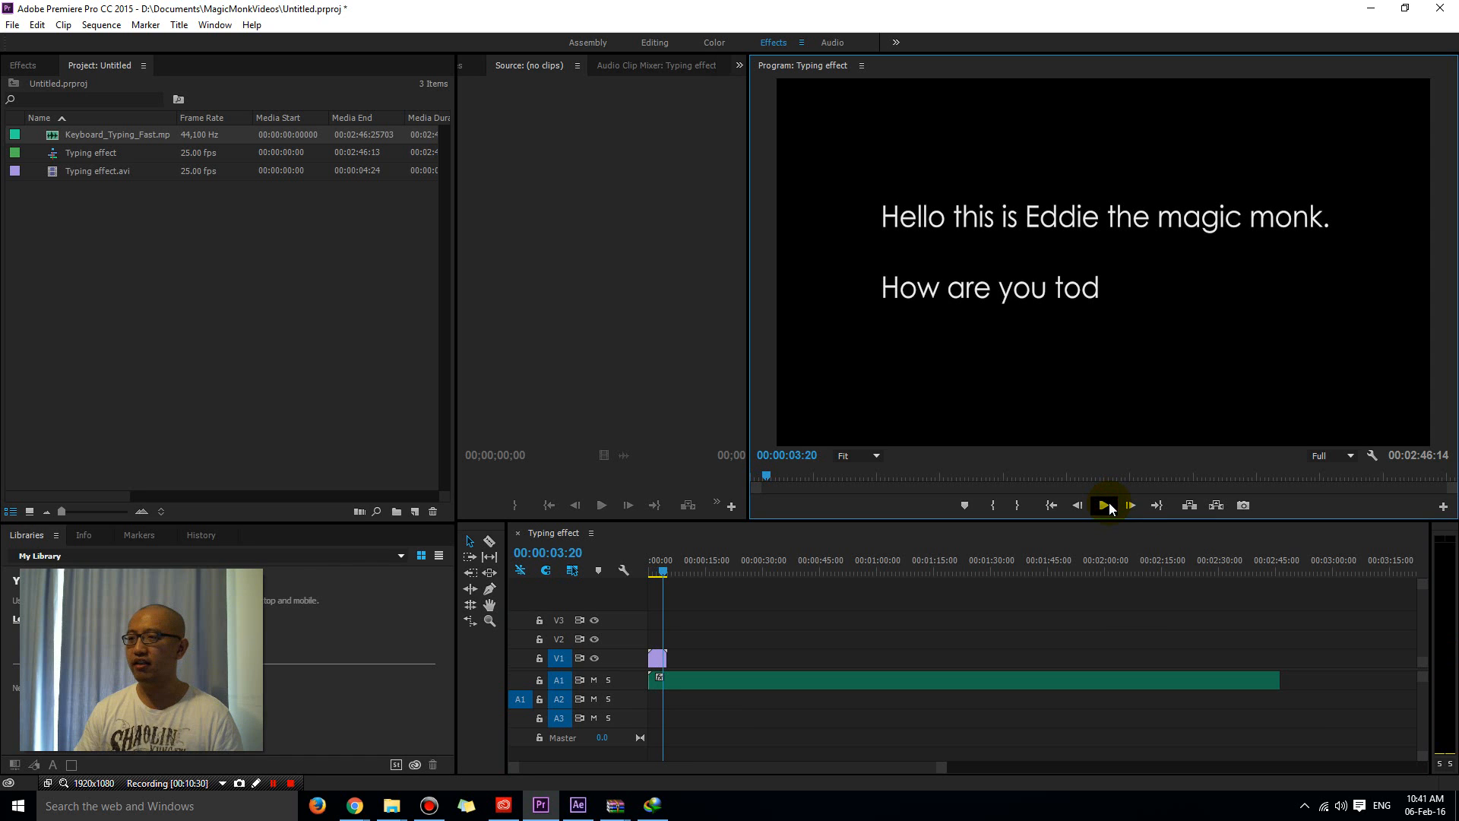
- Set the playback speed of Keyboard_Typing_Fast.mp3 on track A1 to 300%
{"action": "left_click", "coordinate": [672, 580]}
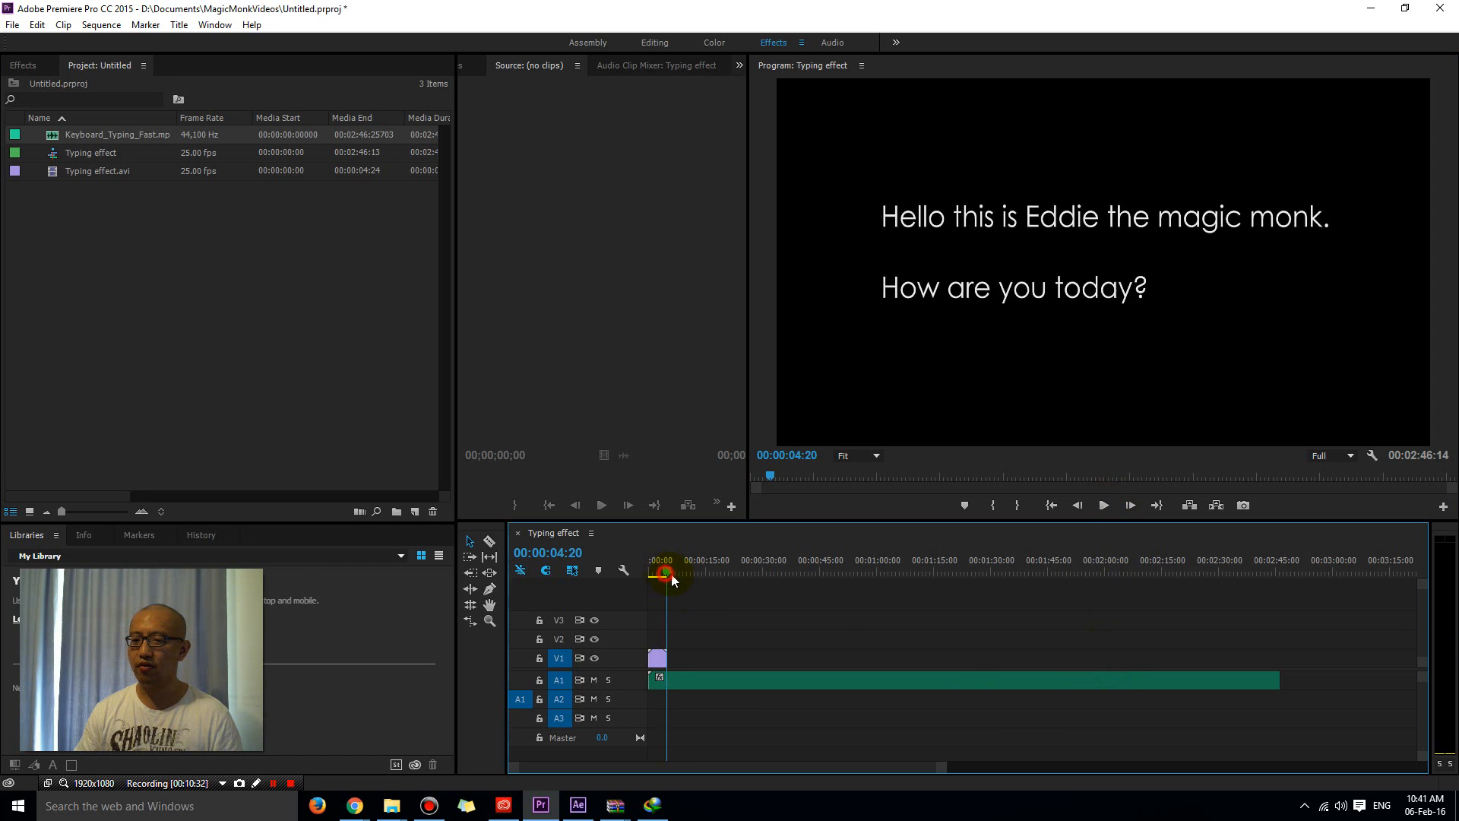
{"action": "left_click_drag", "start_coordinate": [671, 575], "coordinate": [669, 573]}
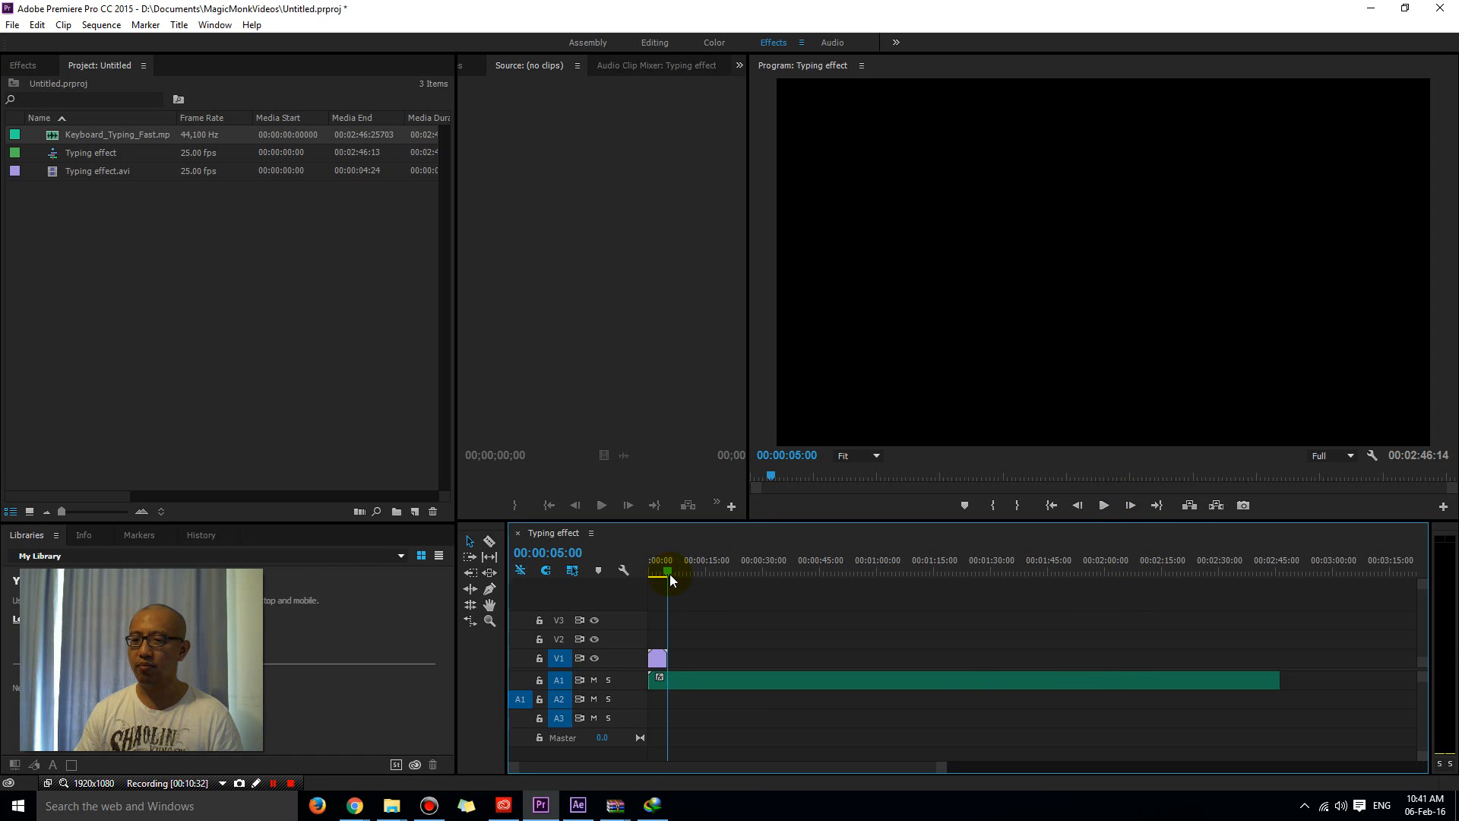
{"action": "right_click", "coordinate": [809, 684]}
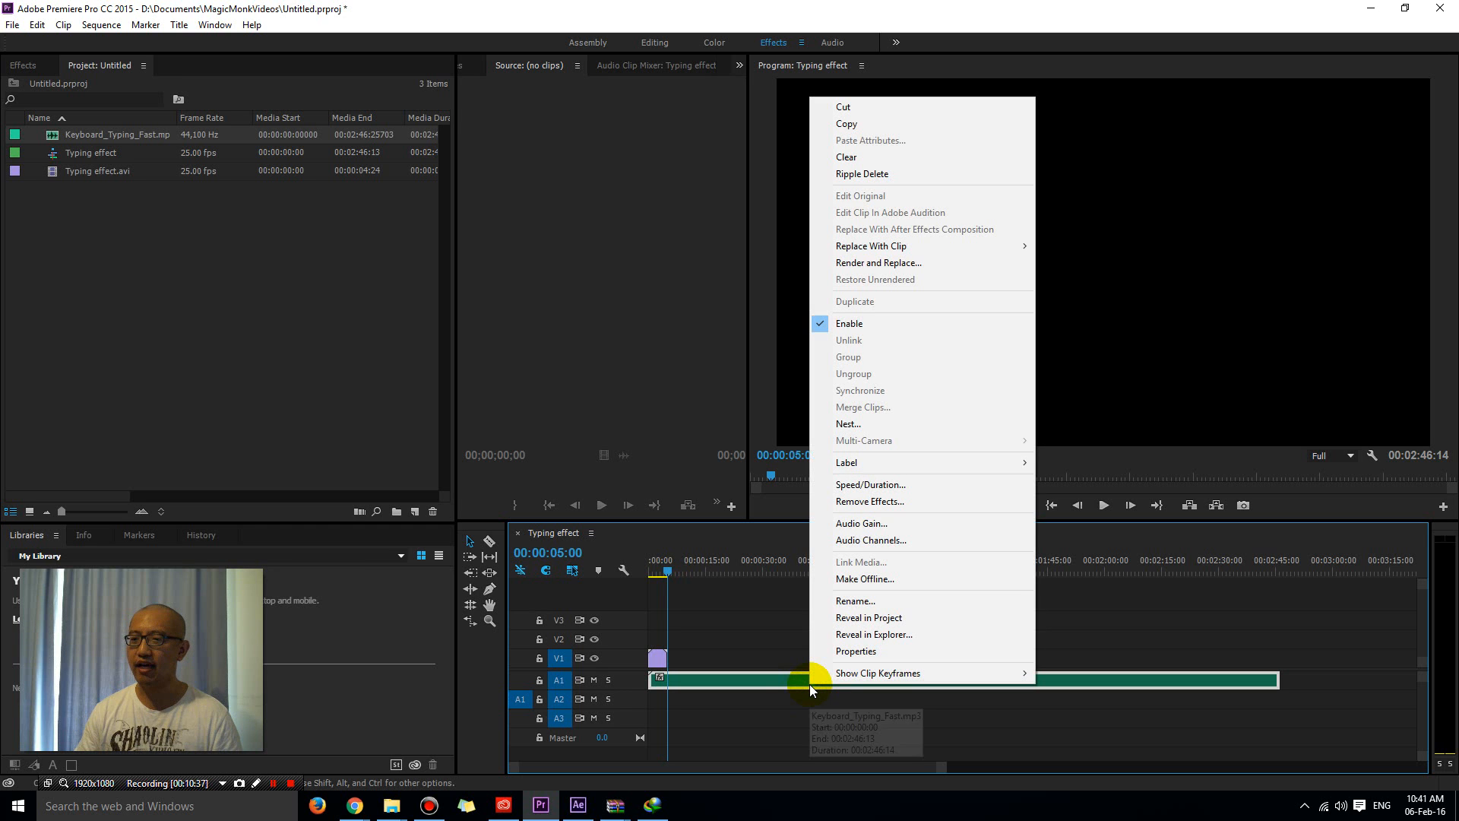
{"action": "left_click", "coordinate": [901, 487]}
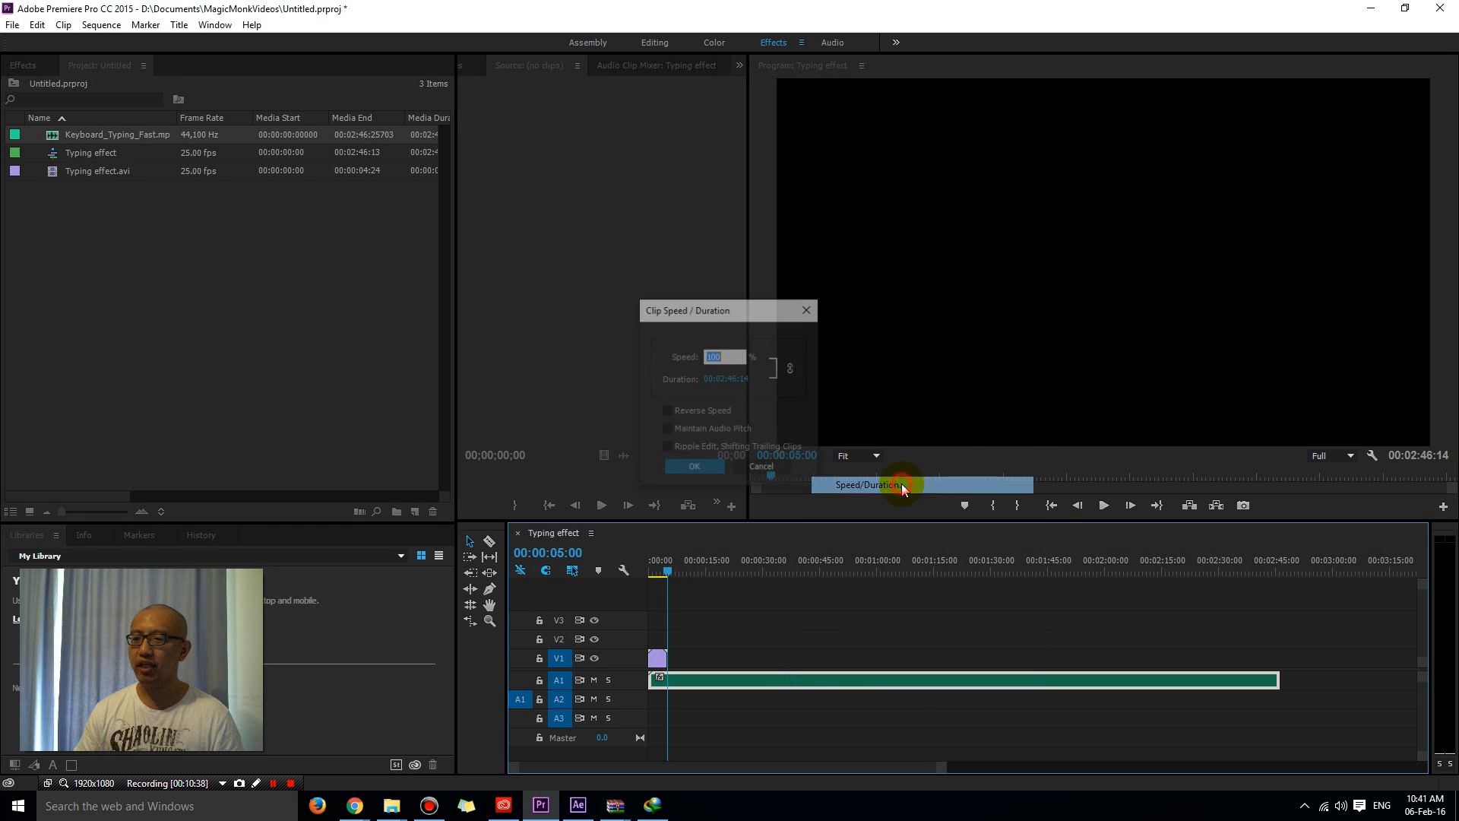
{"action": "left_click_drag", "start_coordinate": [733, 358], "coordinate": [695, 354]}
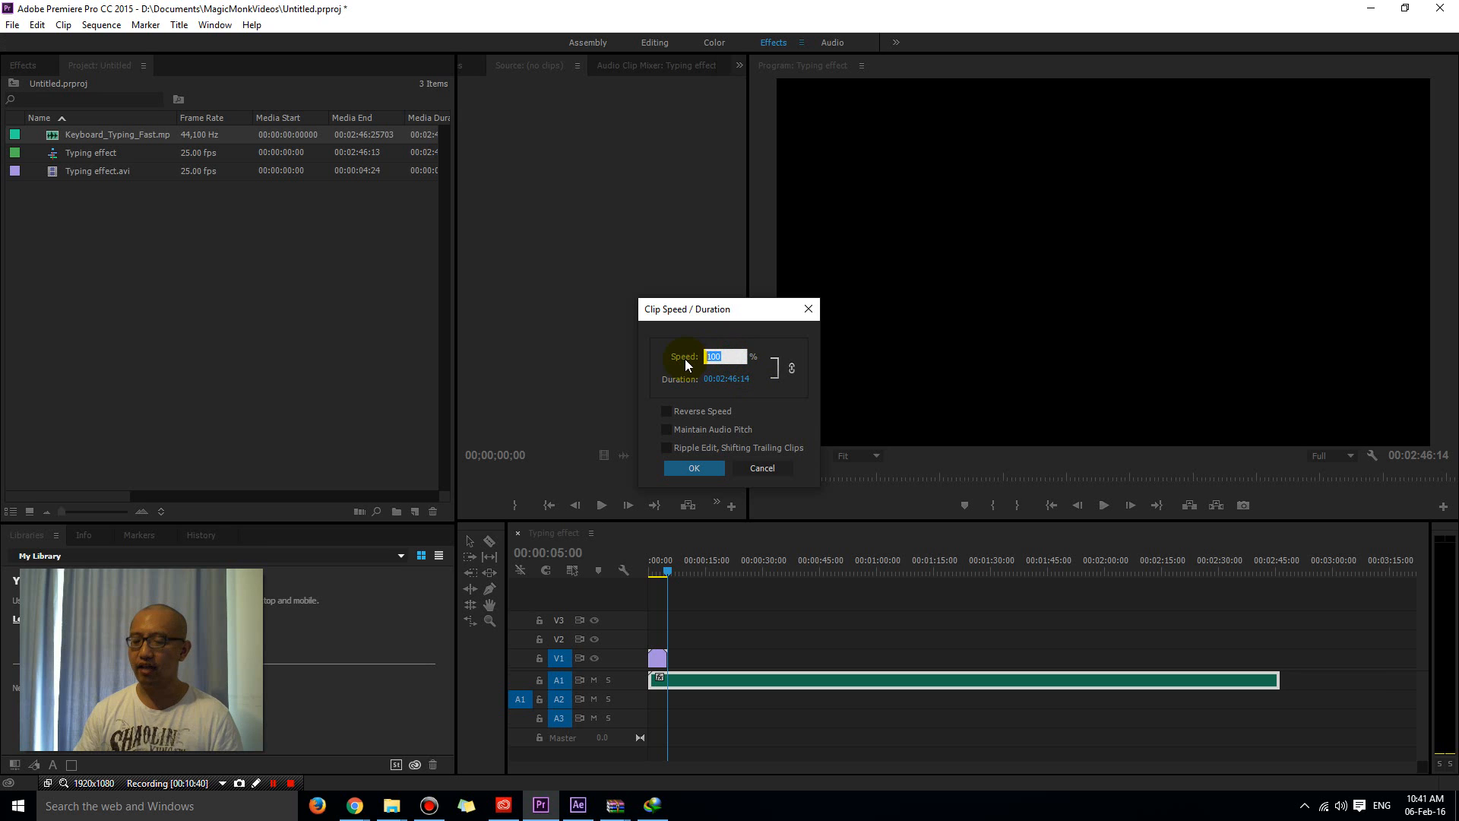
{"action": "type", "text": "300"}
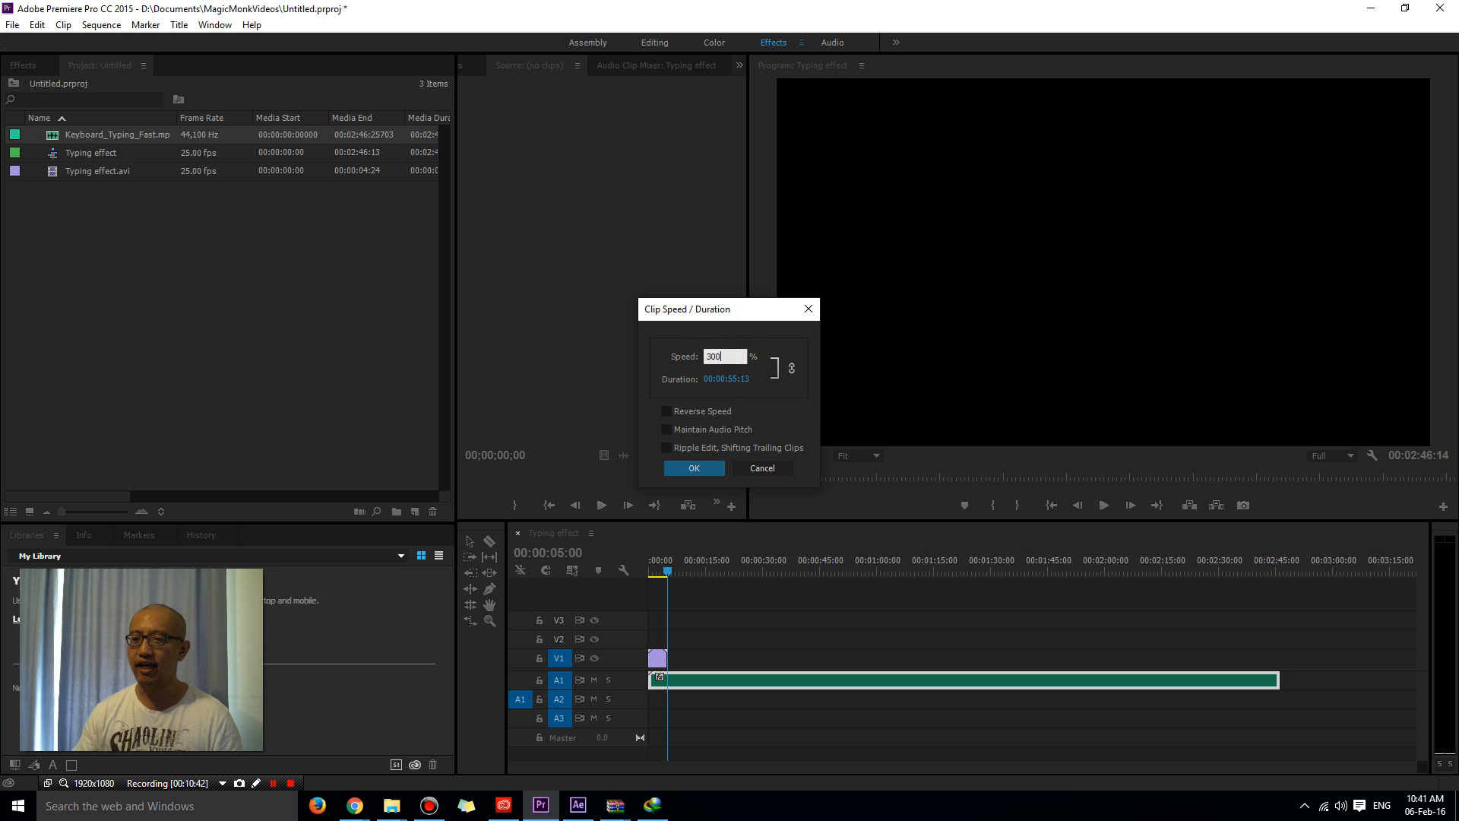
{"action": "left_click", "coordinate": [694, 467]}
- Play the opening of the sequence from the start to hear the sped-up audio, and deselect the clip
{"action": "left_click_drag", "start_coordinate": [669, 570], "coordinate": [631, 567]}
{"action": "left_click", "coordinate": [1103, 505]}
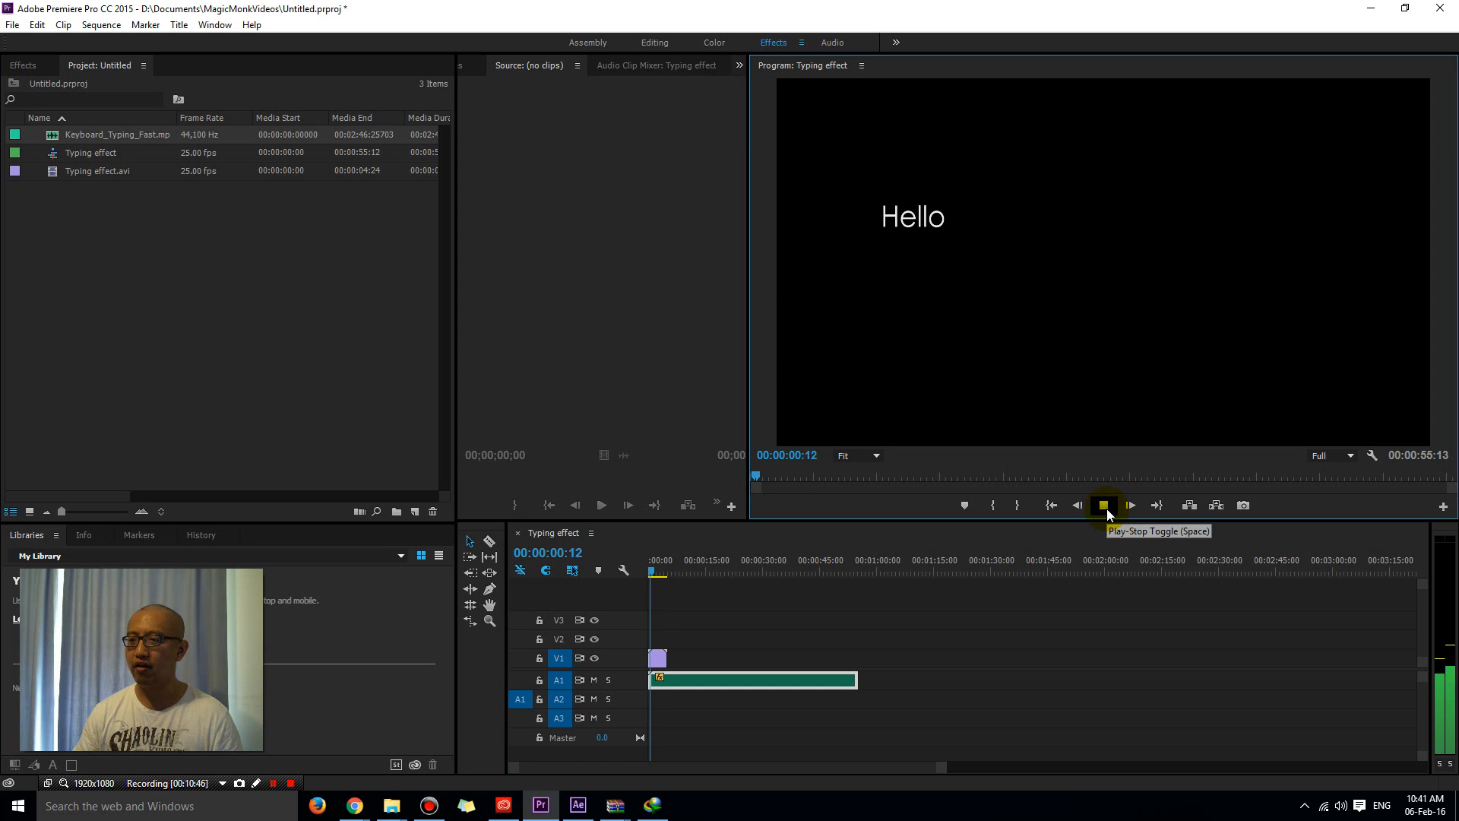
{"action": "left_click", "coordinate": [1105, 507]}
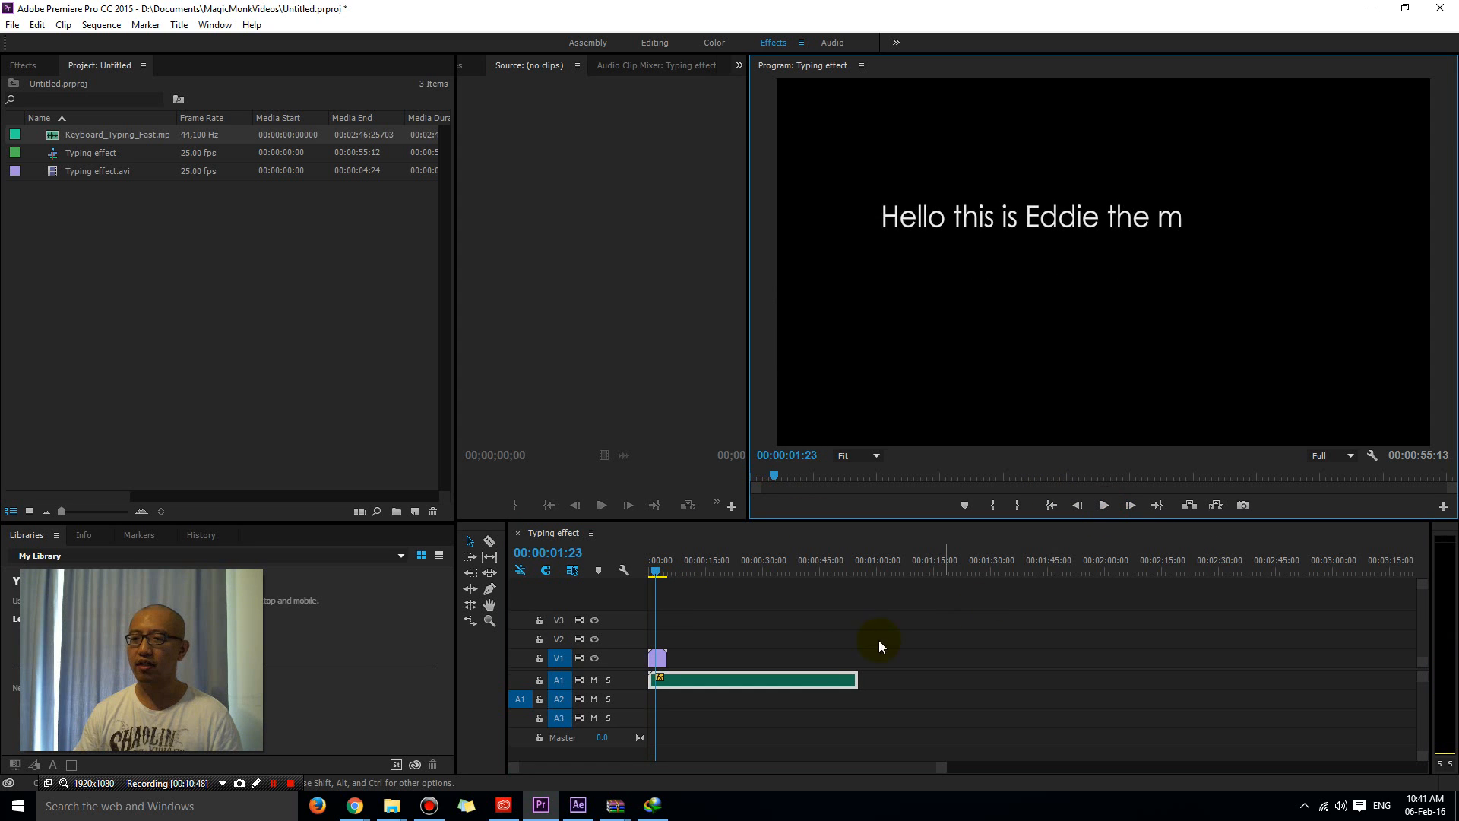
{"action": "left_click", "coordinate": [805, 649]}
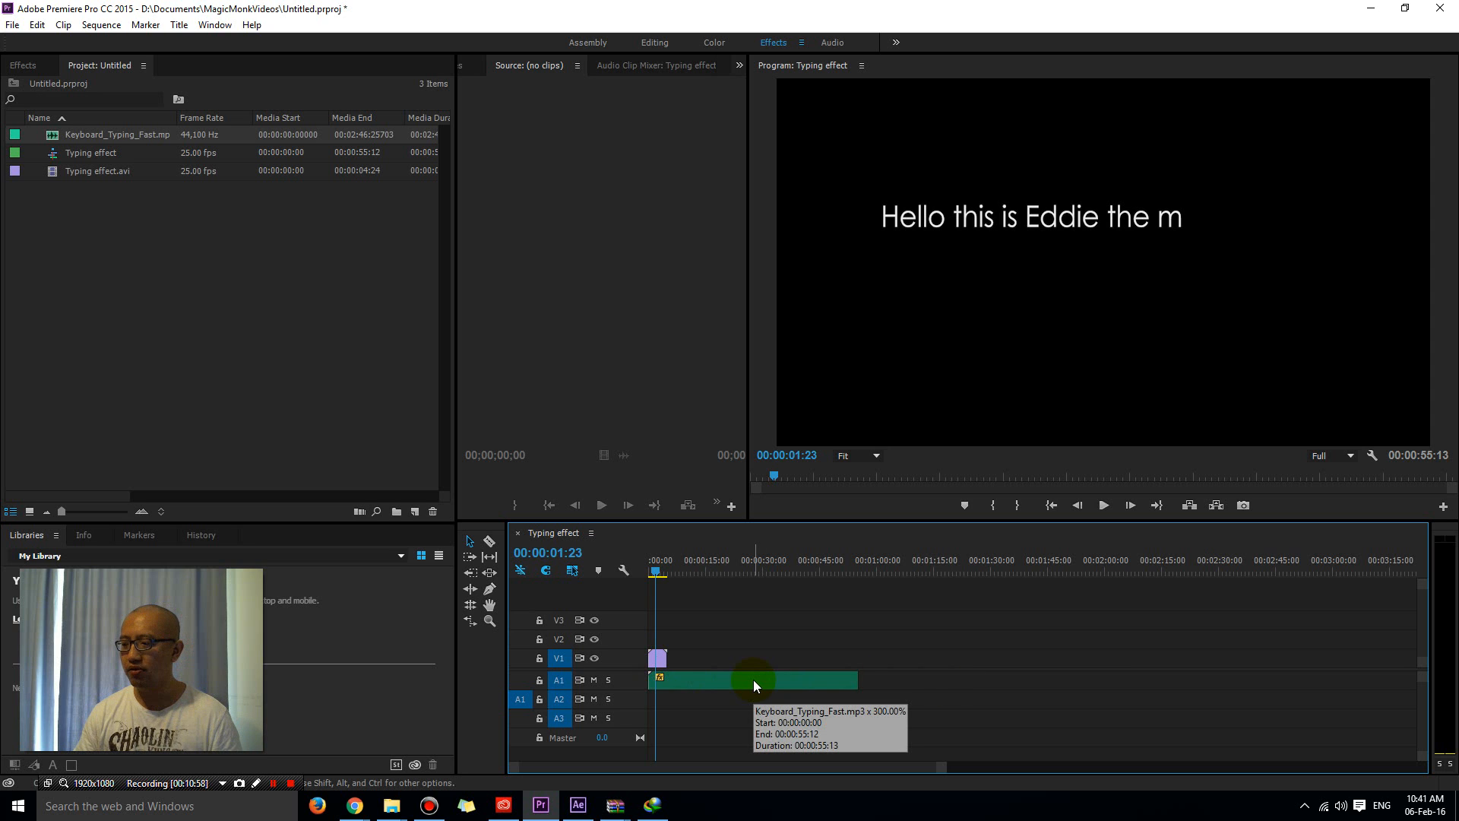
- Place two copies of the audio clip end to end on A1 and cut off the last copy at about 00:02:30
{"action": "left_click_drag", "start_coordinate": [753, 679], "coordinate": [966, 687]}
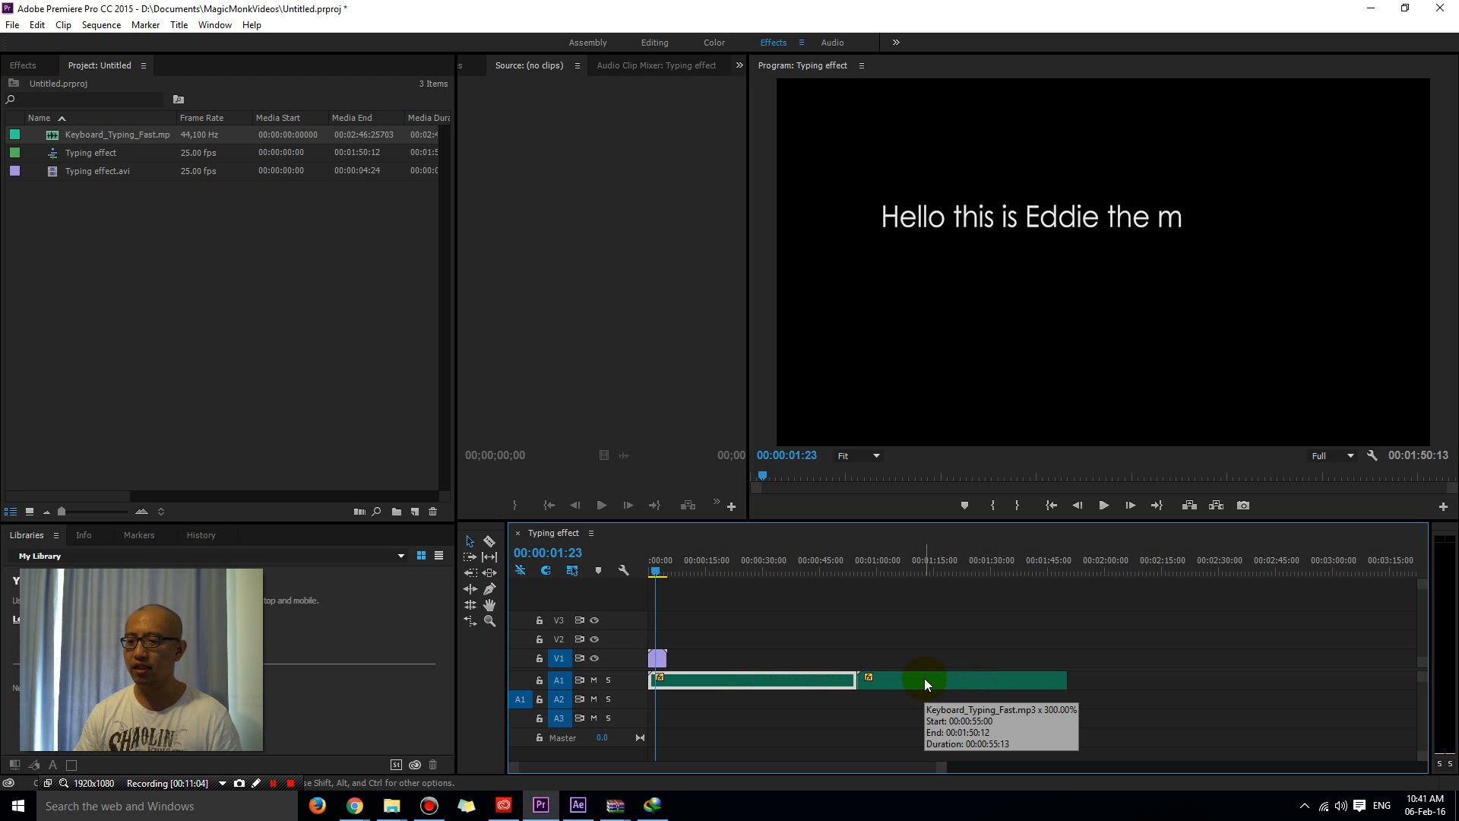
{"action": "left_click_drag", "start_coordinate": [924, 678], "coordinate": [1140, 684]}
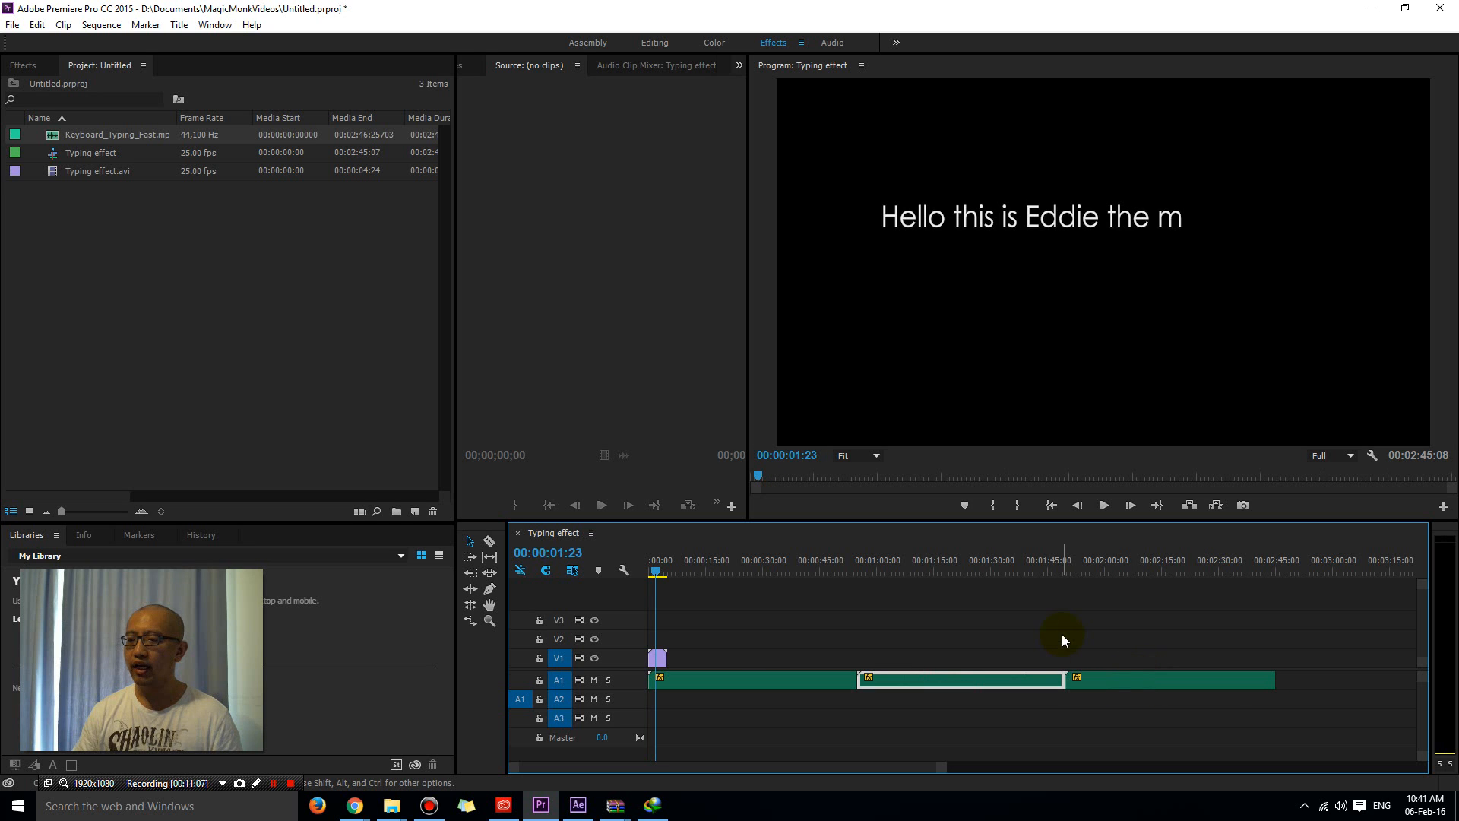
{"action": "key", "text": "c"}
{"action": "left_click", "coordinate": [1219, 678]}
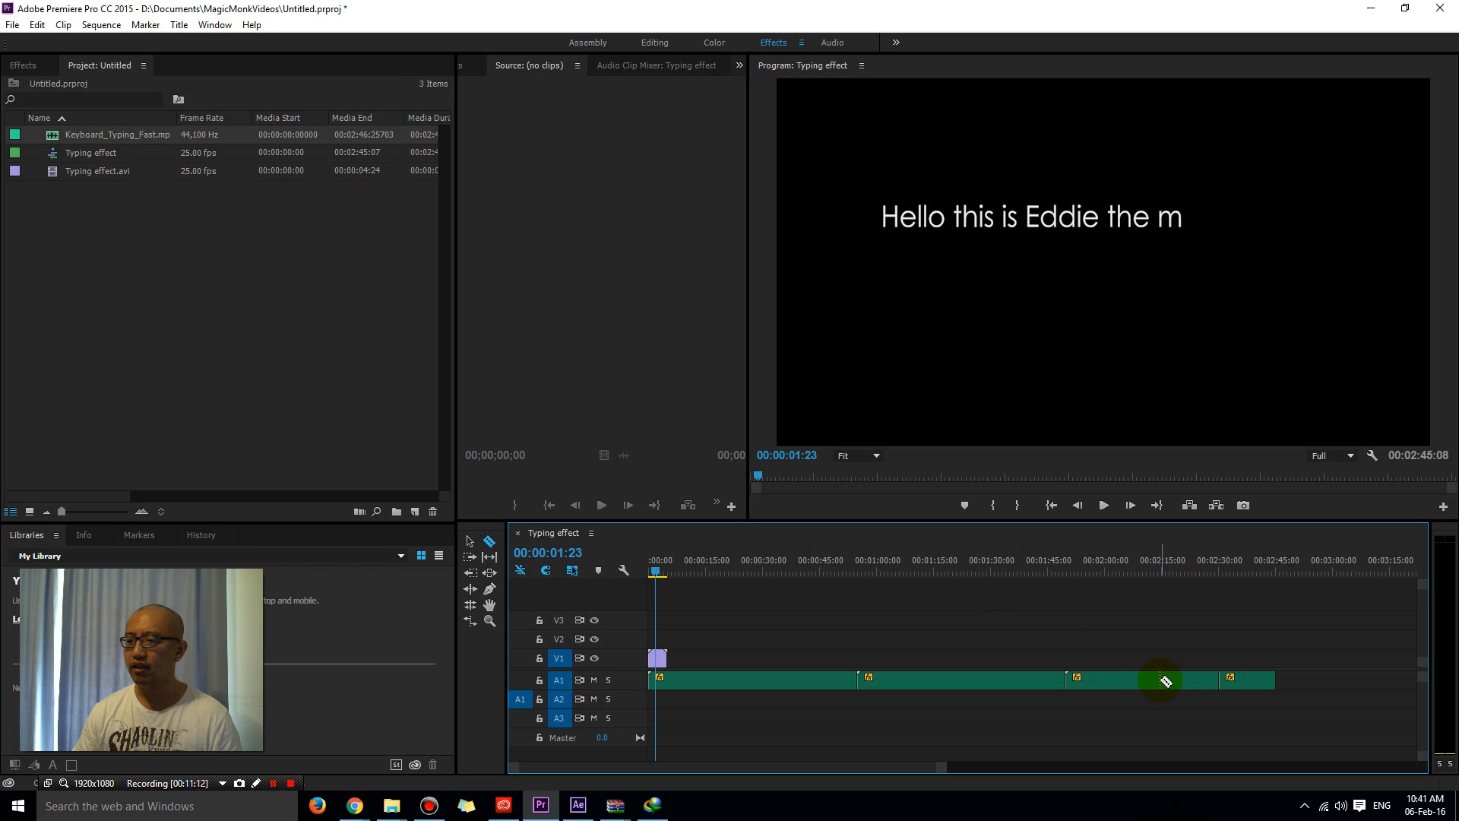
{"action": "key", "text": "v"}
{"action": "key", "text": "Delete"}
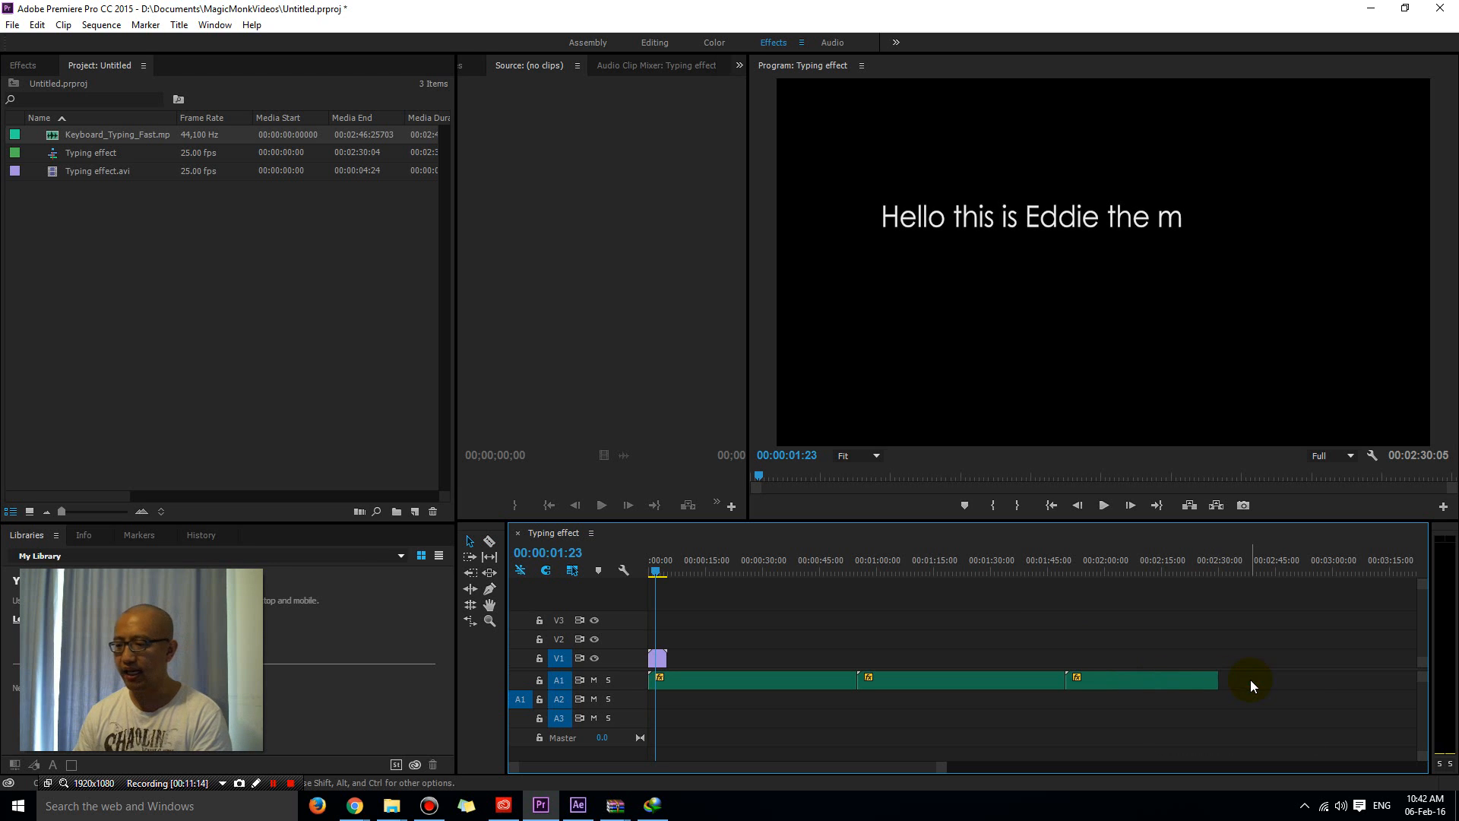
- Delete both extra copies of the audio clip from A1, keeping only the original at the start
{"action": "left_click", "coordinate": [1175, 686]}
{"action": "key", "text": "Delete"}
{"action": "left_click", "coordinate": [1004, 681]}
{"action": "key", "text": "Delete"}
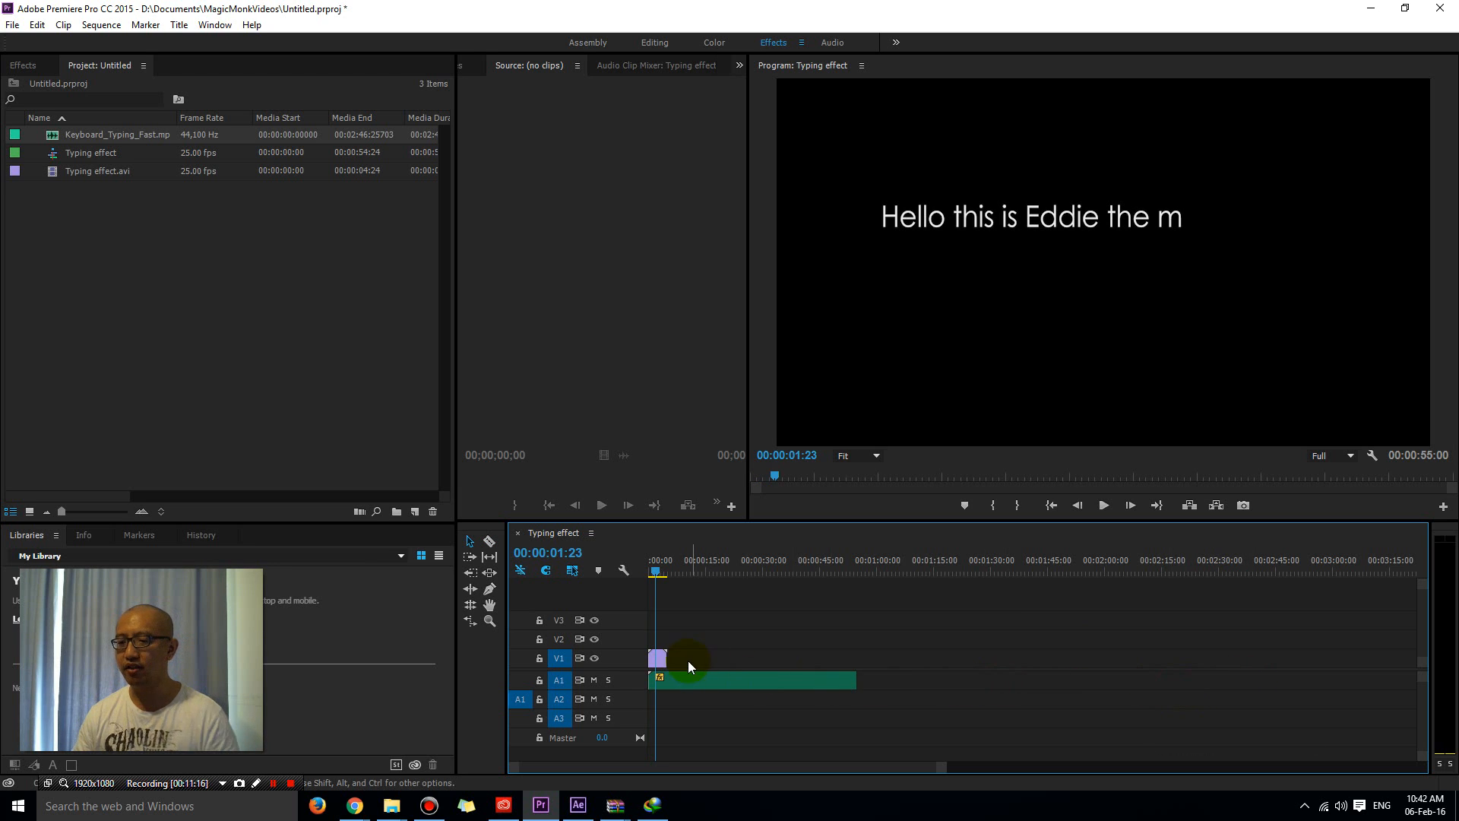
- Cut the audio clip on A1 at the end of the video clip and delete the portion beyond it
{"action": "key", "text": "c"}
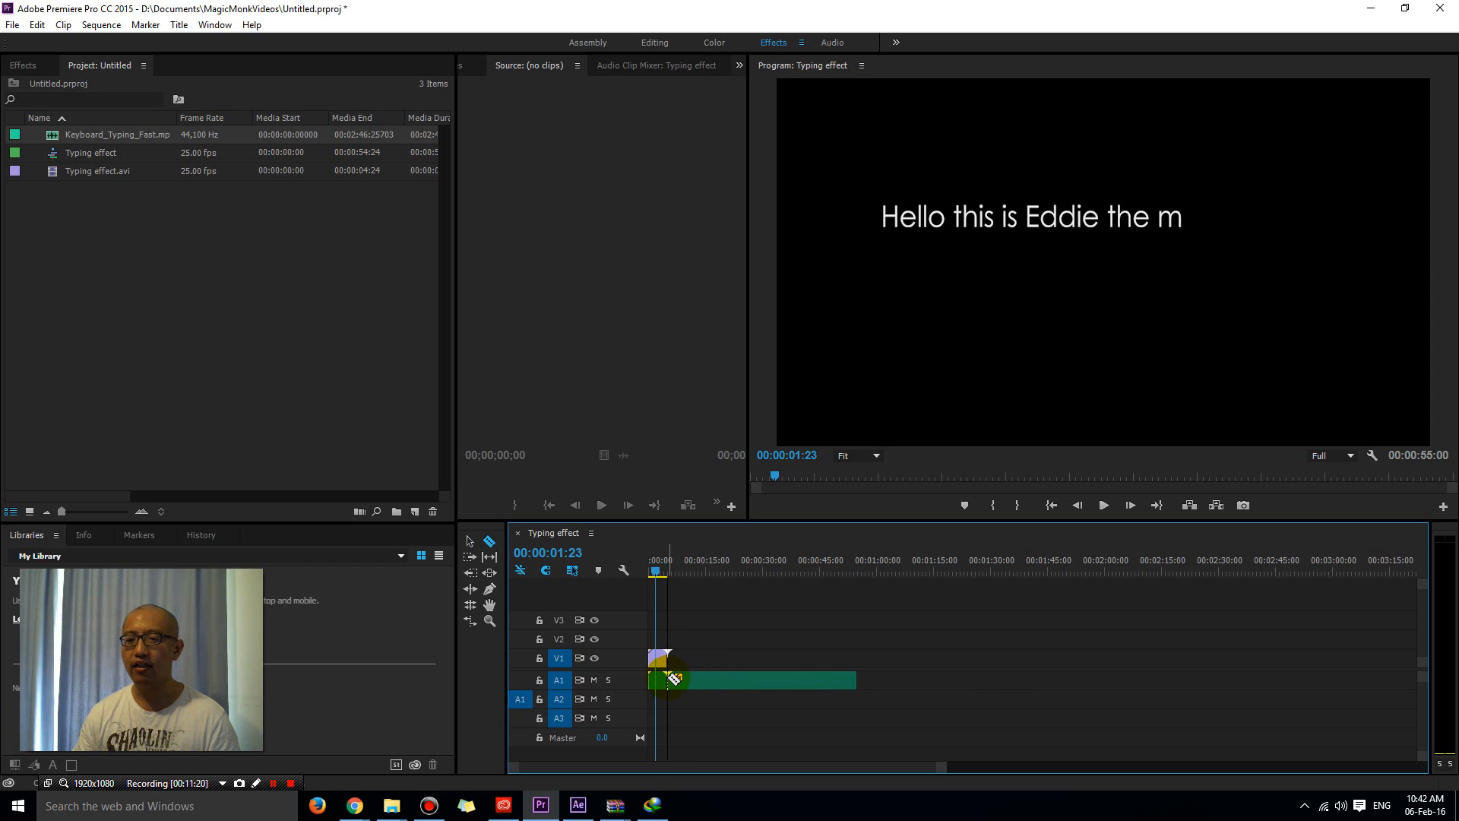
{"action": "left_click", "coordinate": [667, 678]}
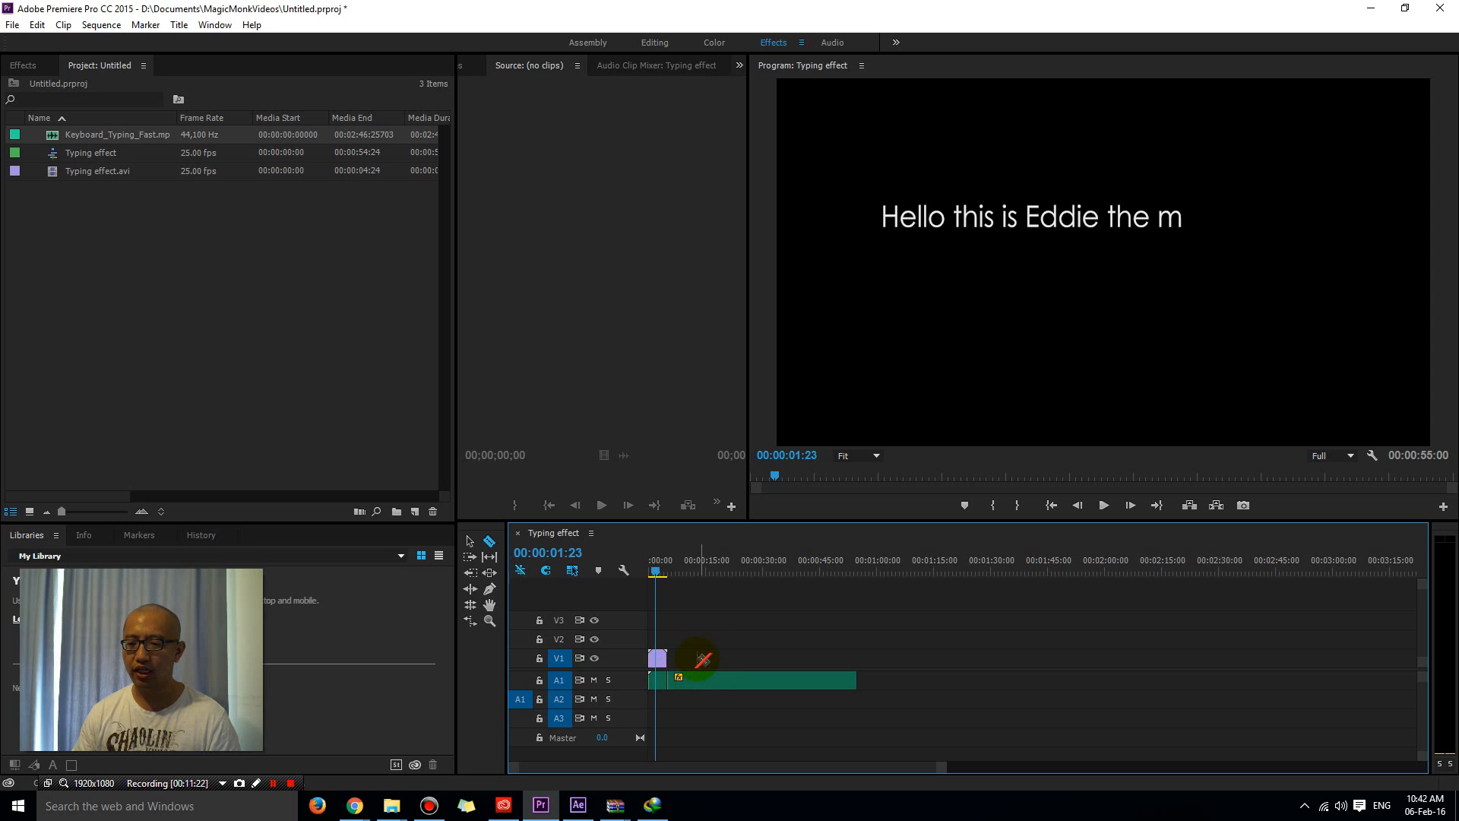
{"action": "key", "text": "v"}
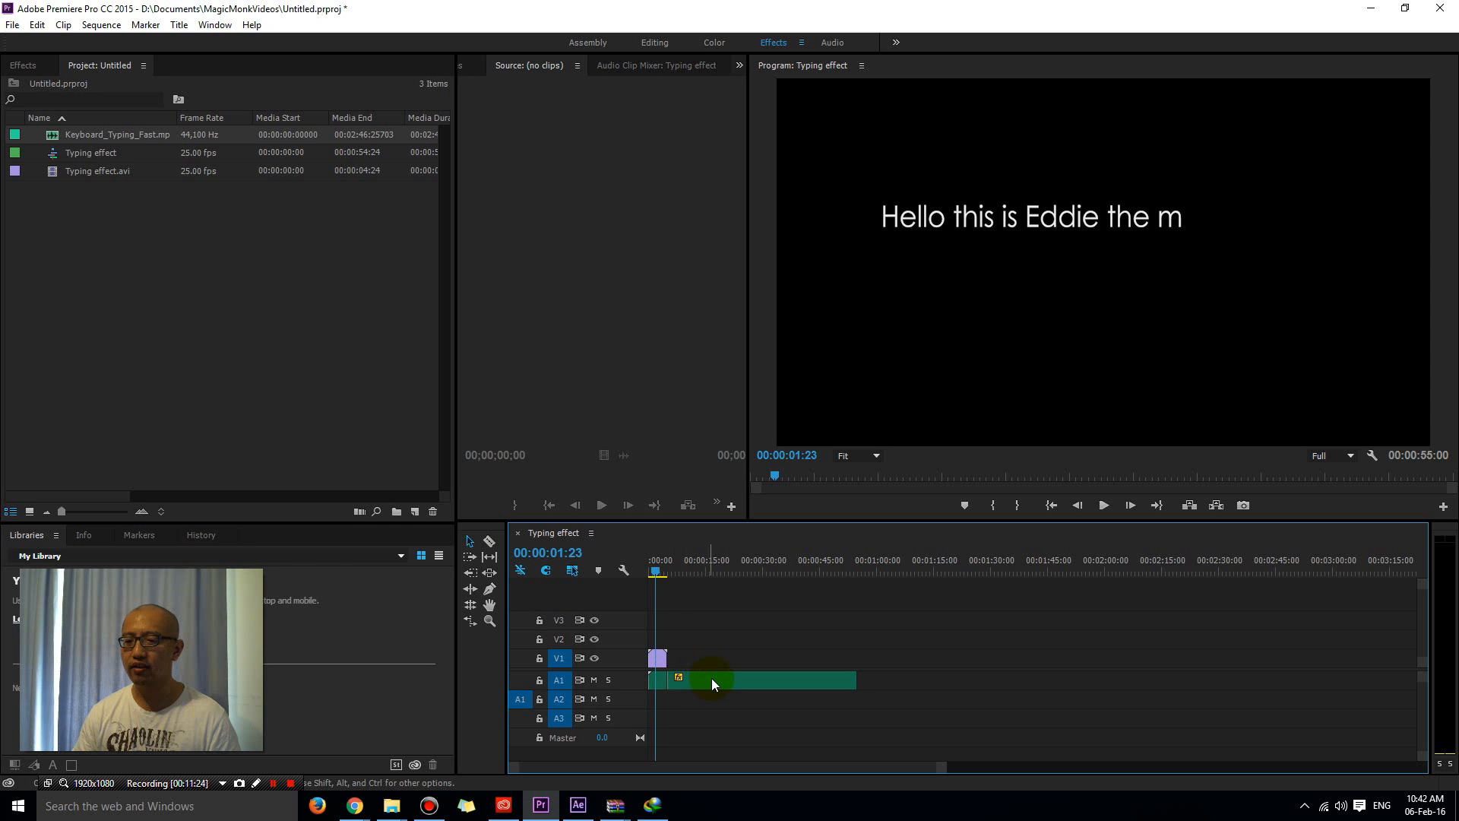
{"action": "left_click", "coordinate": [713, 677]}
{"action": "key", "text": "Delete"}
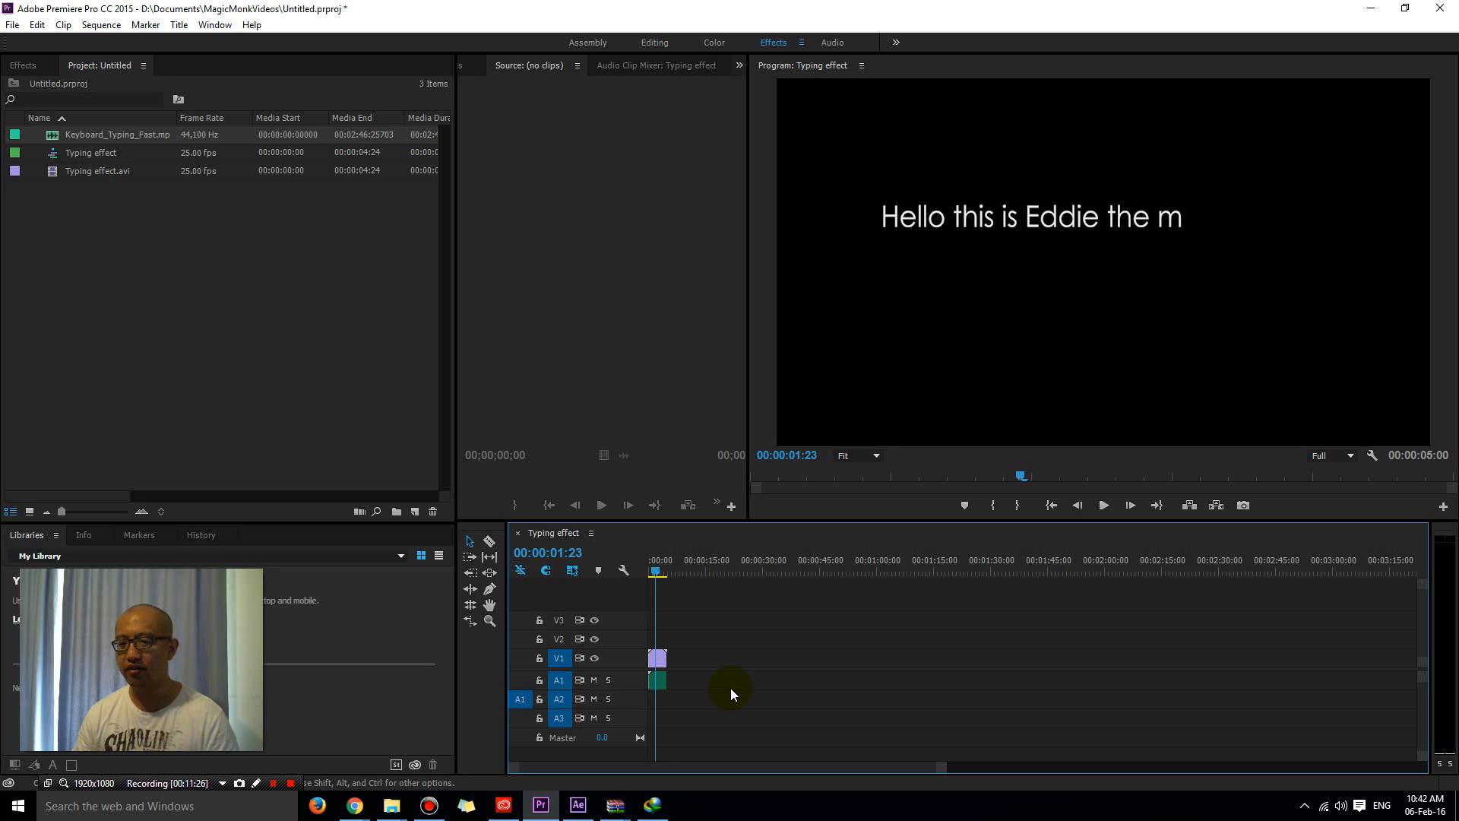
- Play the sequence to check the shortened audio against the typing animation
{"action": "left_click", "coordinate": [655, 680]}
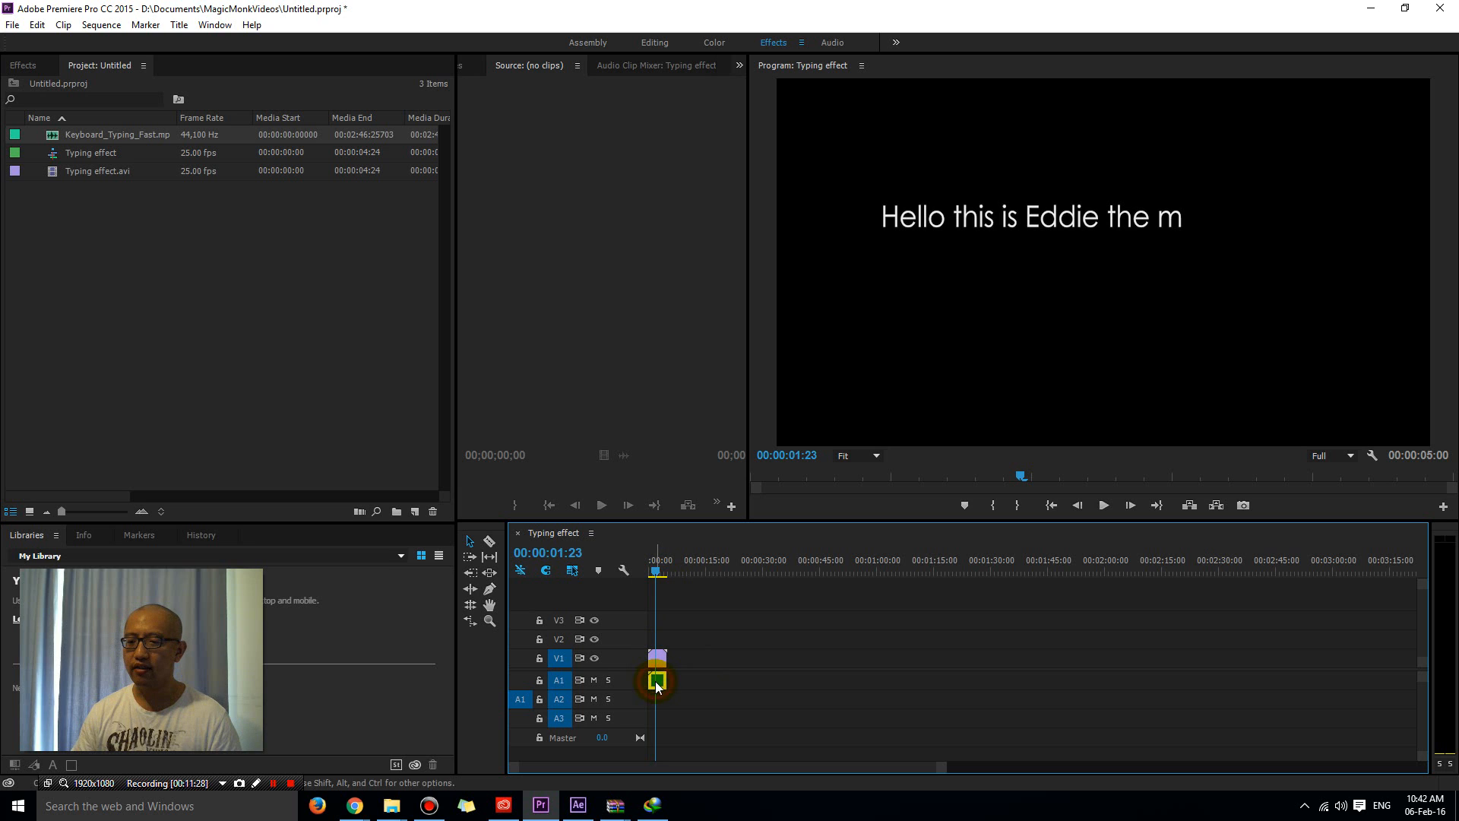
{"action": "left_click", "coordinate": [1103, 505]}
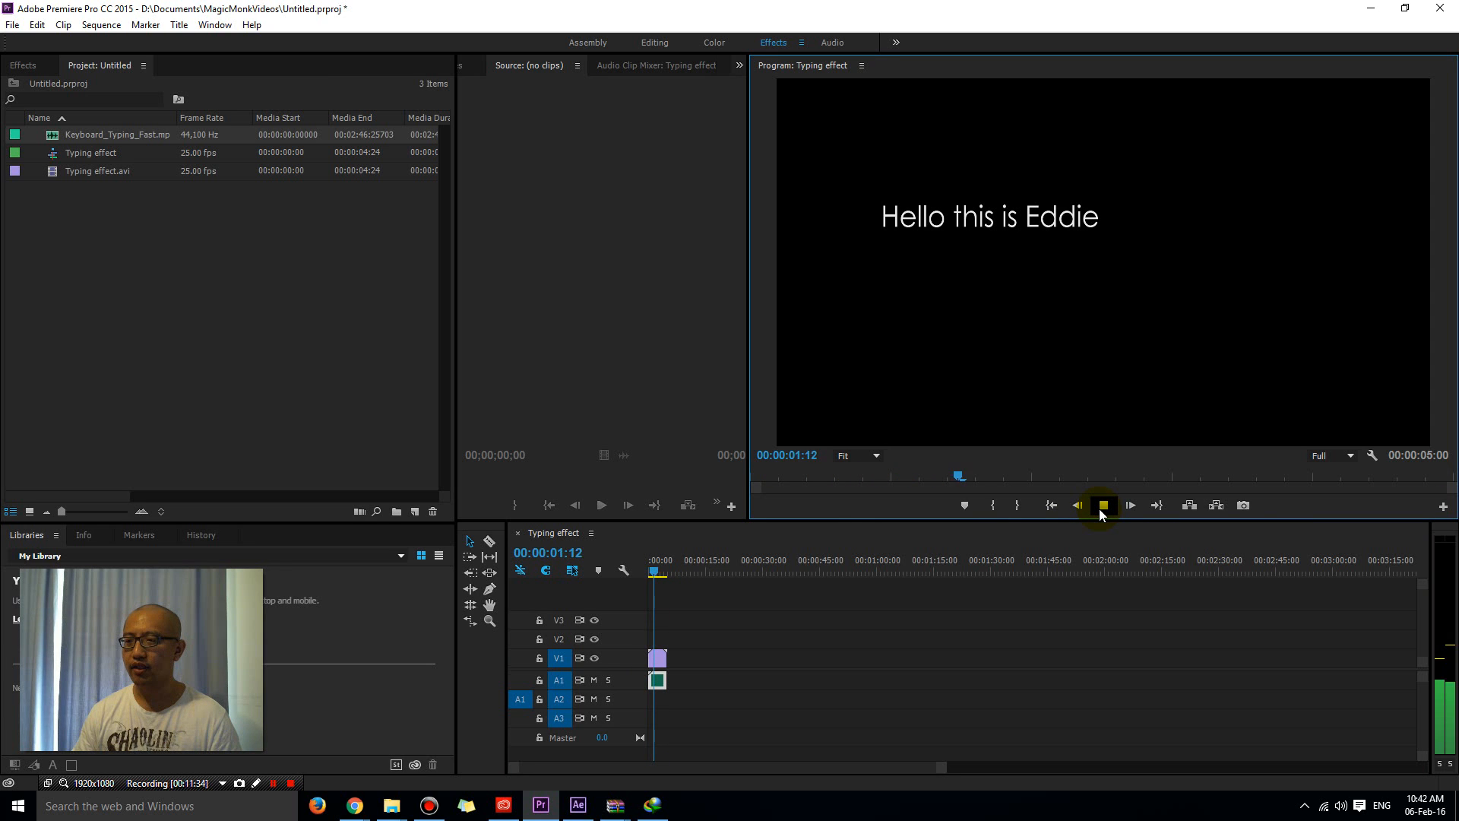
{"action": "left_click", "coordinate": [1102, 506]}
{"action": "left_click", "coordinate": [1101, 507]}
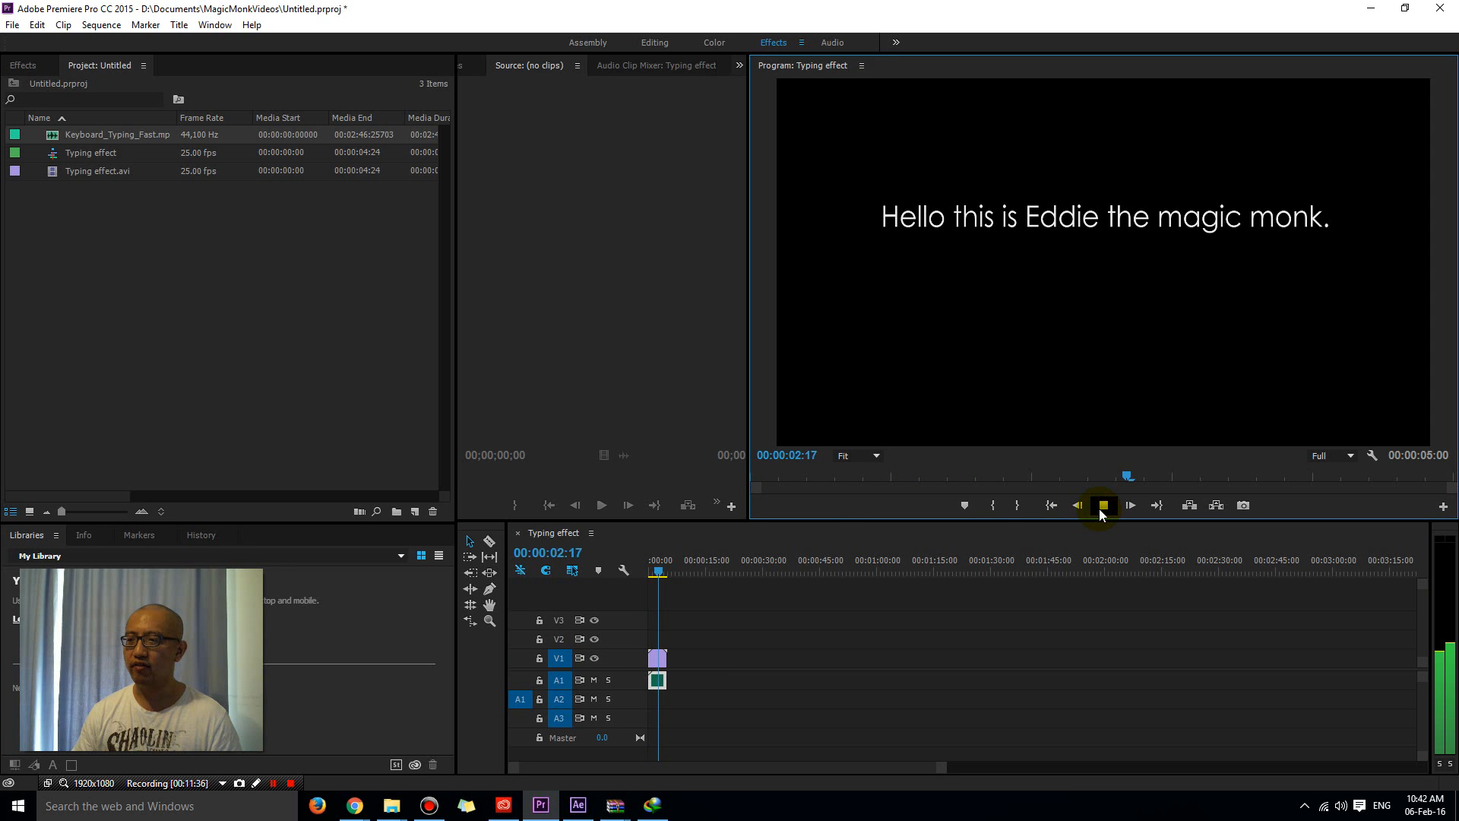
{"action": "left_click", "coordinate": [1102, 506]}
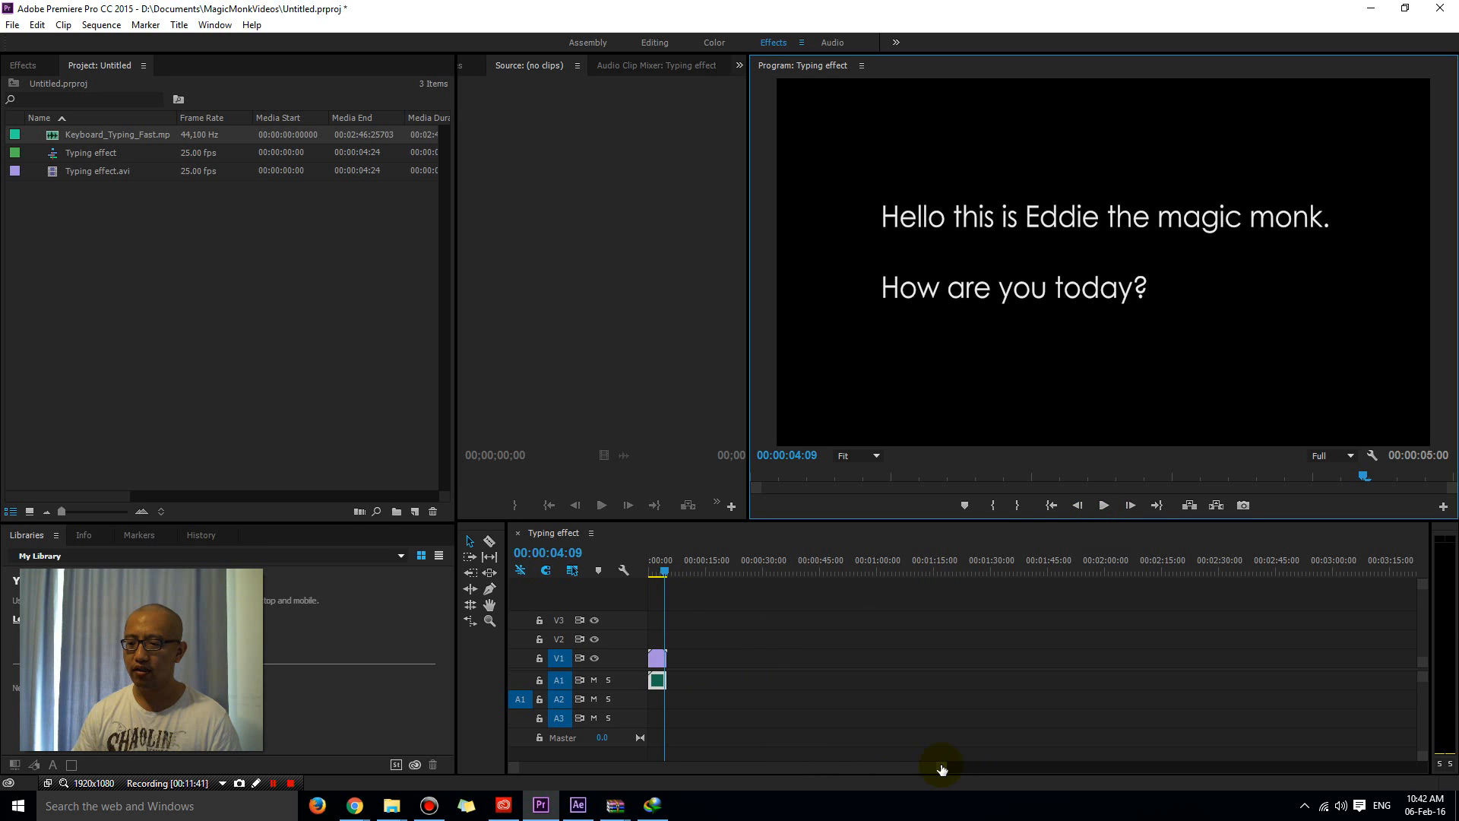
- Trim the end of the audio clip on A1 to 00:00:03:23, where the text finishes typing
{"action": "left_click_drag", "start_coordinate": [944, 768], "coordinate": [688, 767]}
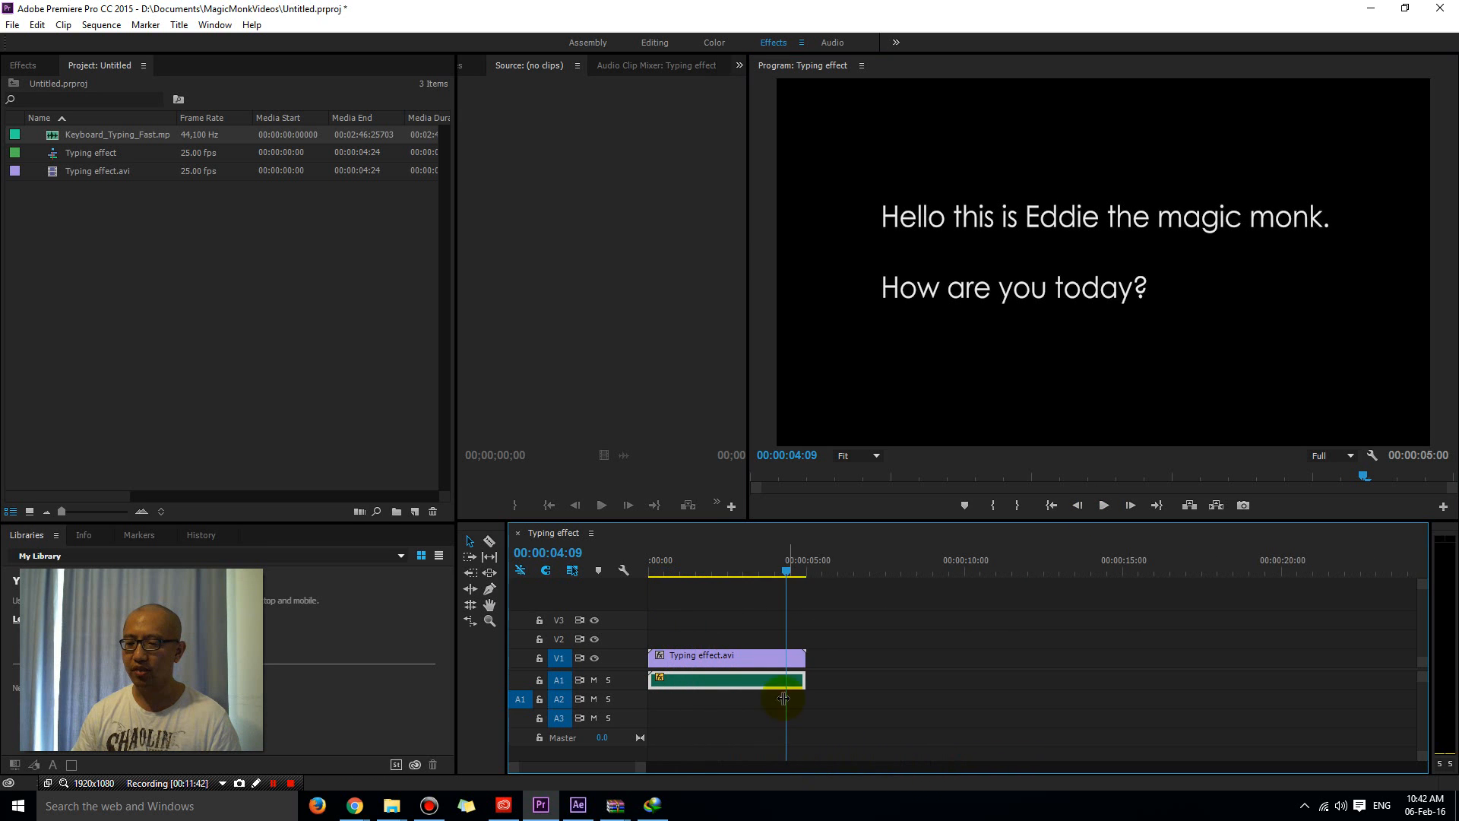
{"action": "left_click", "coordinate": [781, 568]}
{"action": "left_click_drag", "start_coordinate": [781, 570], "coordinate": [774, 570]}
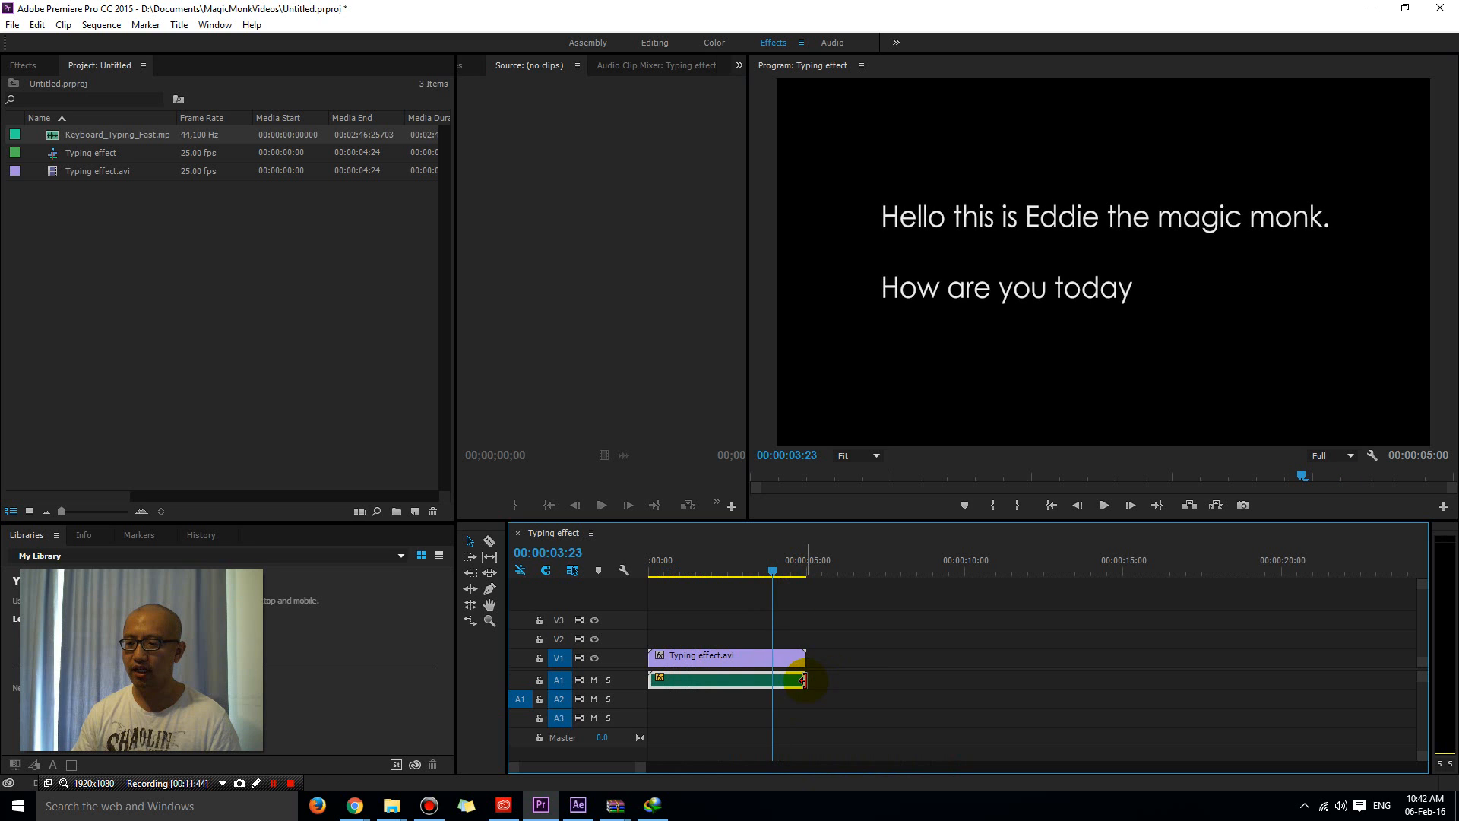
{"action": "left_click_drag", "start_coordinate": [804, 681], "coordinate": [771, 680]}
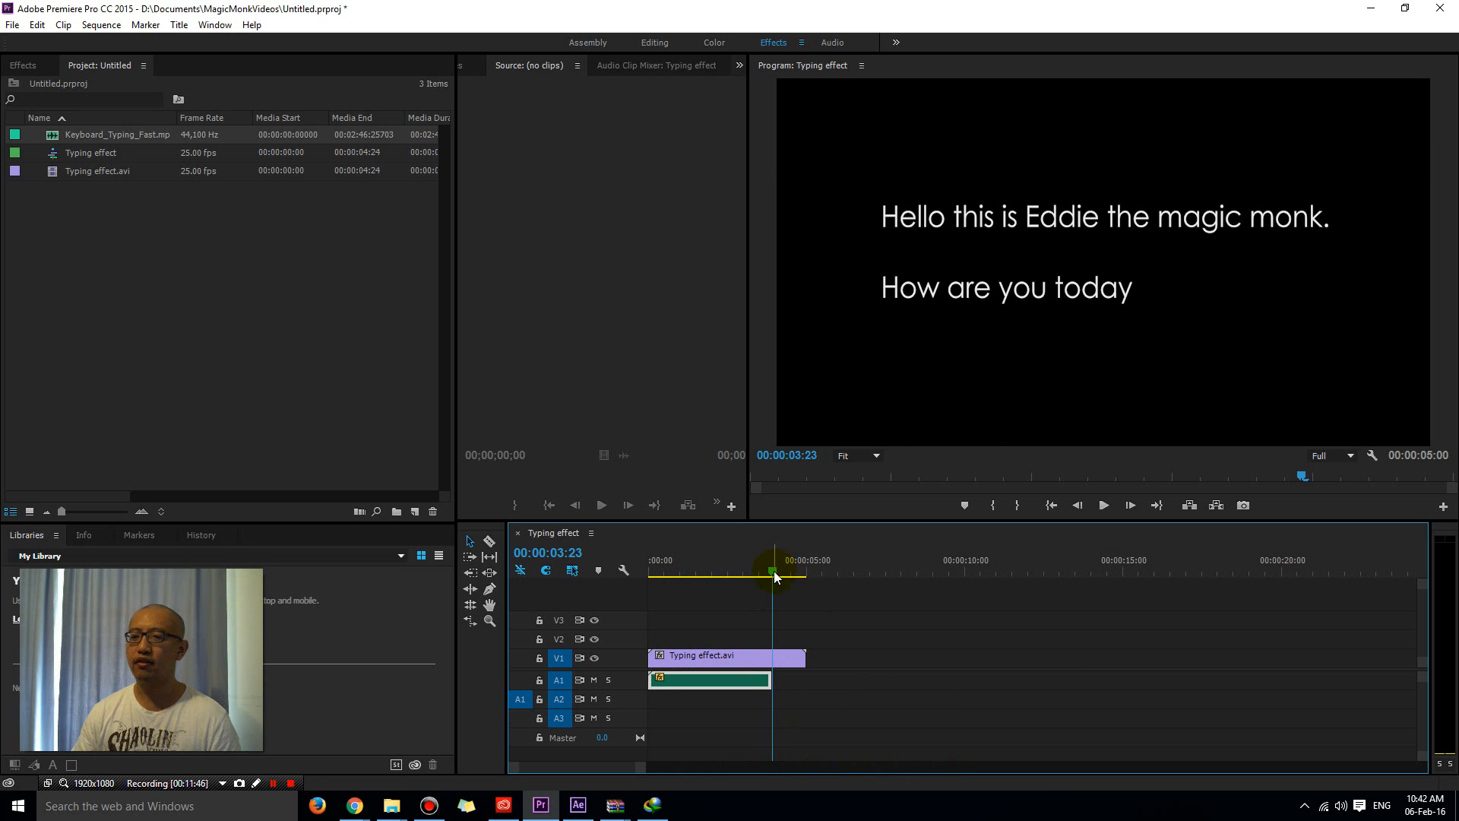
- Play the sequence from the start to check where the trimmed typing sound stops
{"action": "left_click_drag", "start_coordinate": [773, 572], "coordinate": [614, 569]}
{"action": "left_click", "coordinate": [1101, 508]}
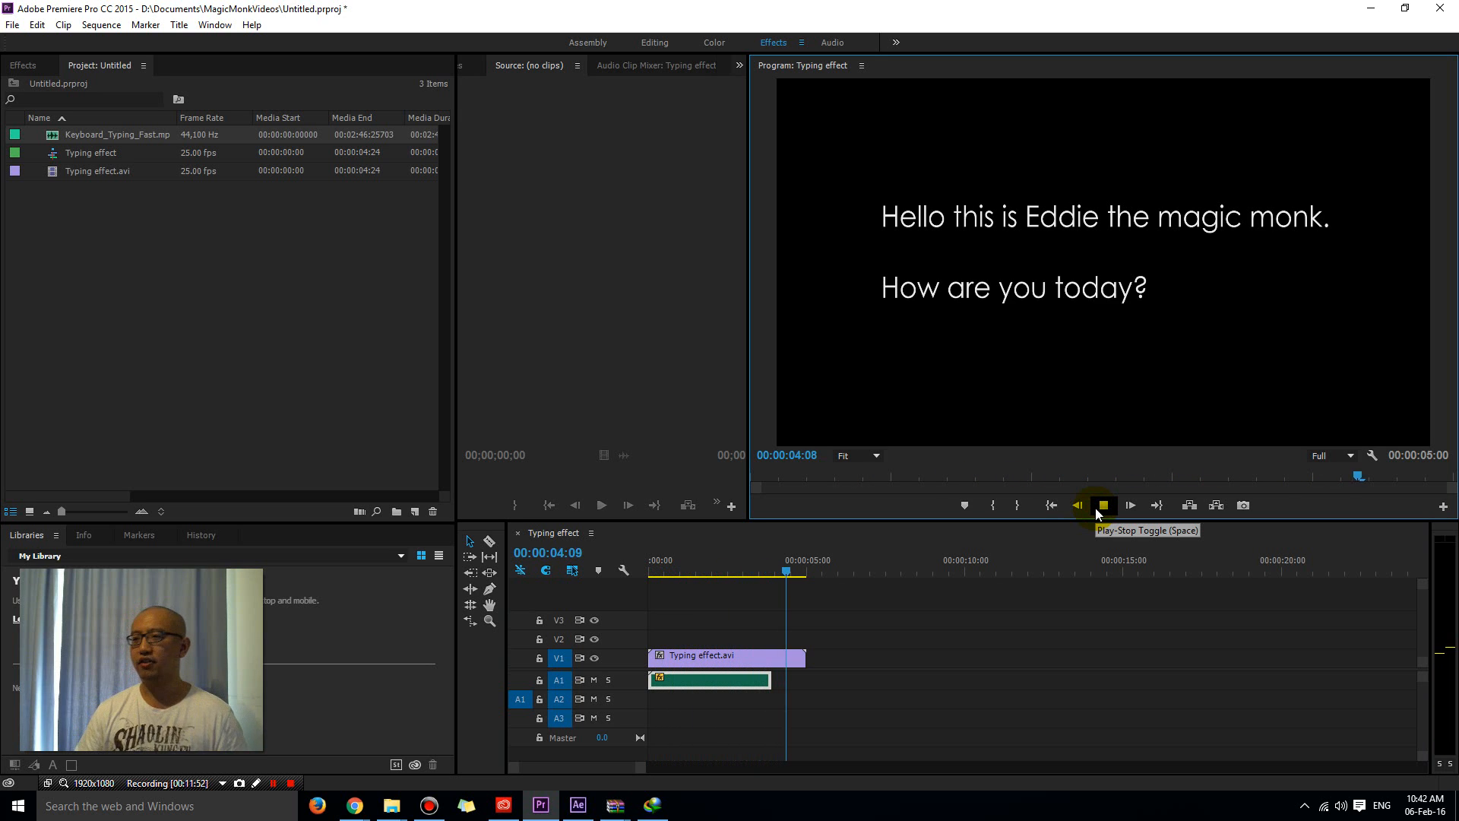
{"action": "left_click", "coordinate": [1101, 508]}
- Set the audio clip's speed to 100% and trim its end to the playhead at 00:00:04:15
{"action": "right_click", "coordinate": [750, 682]}
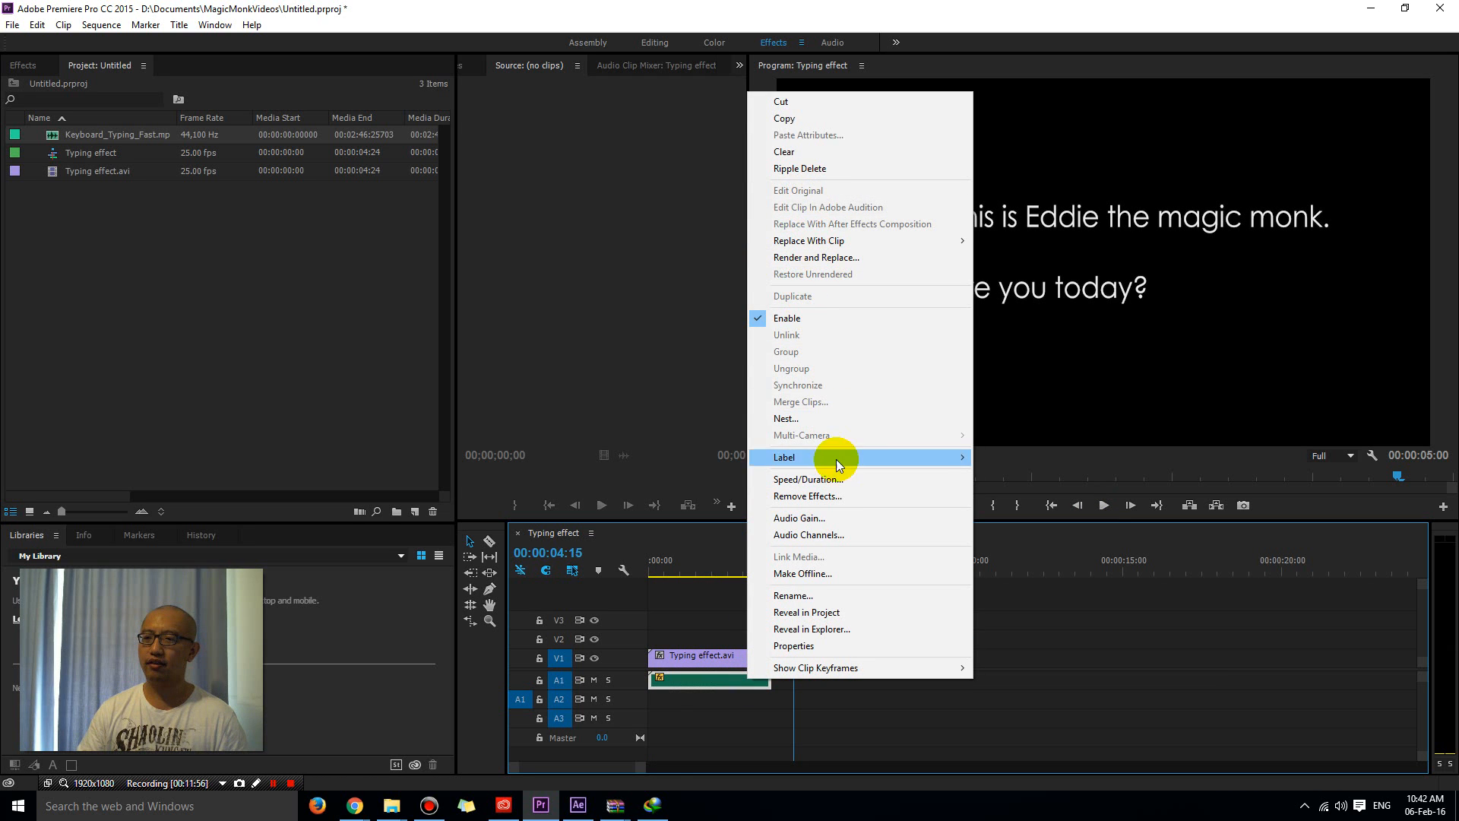
{"action": "left_click", "coordinate": [832, 479]}
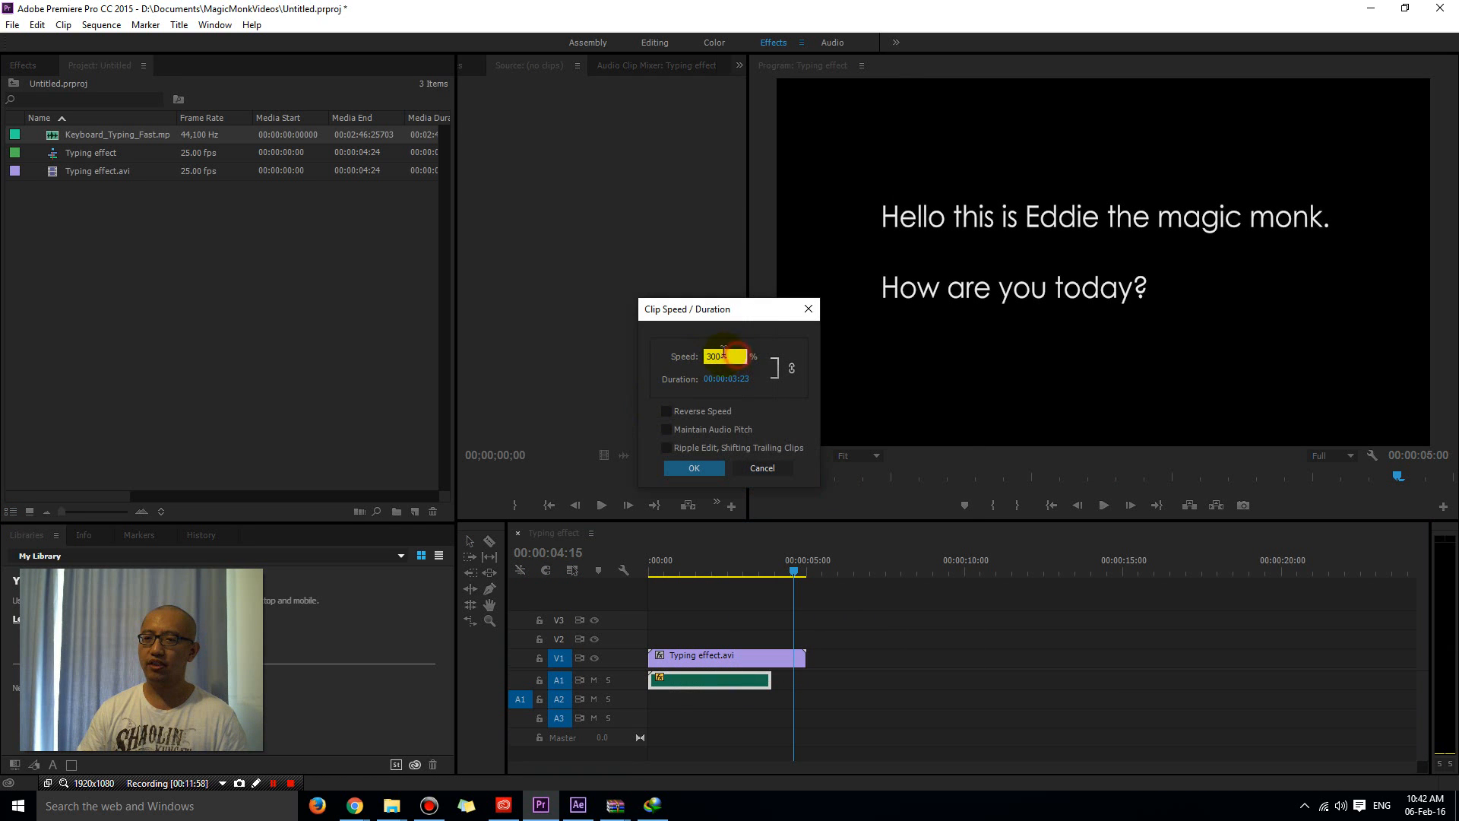
{"action": "type", "text": "100"}
{"action": "key", "text": "Return"}
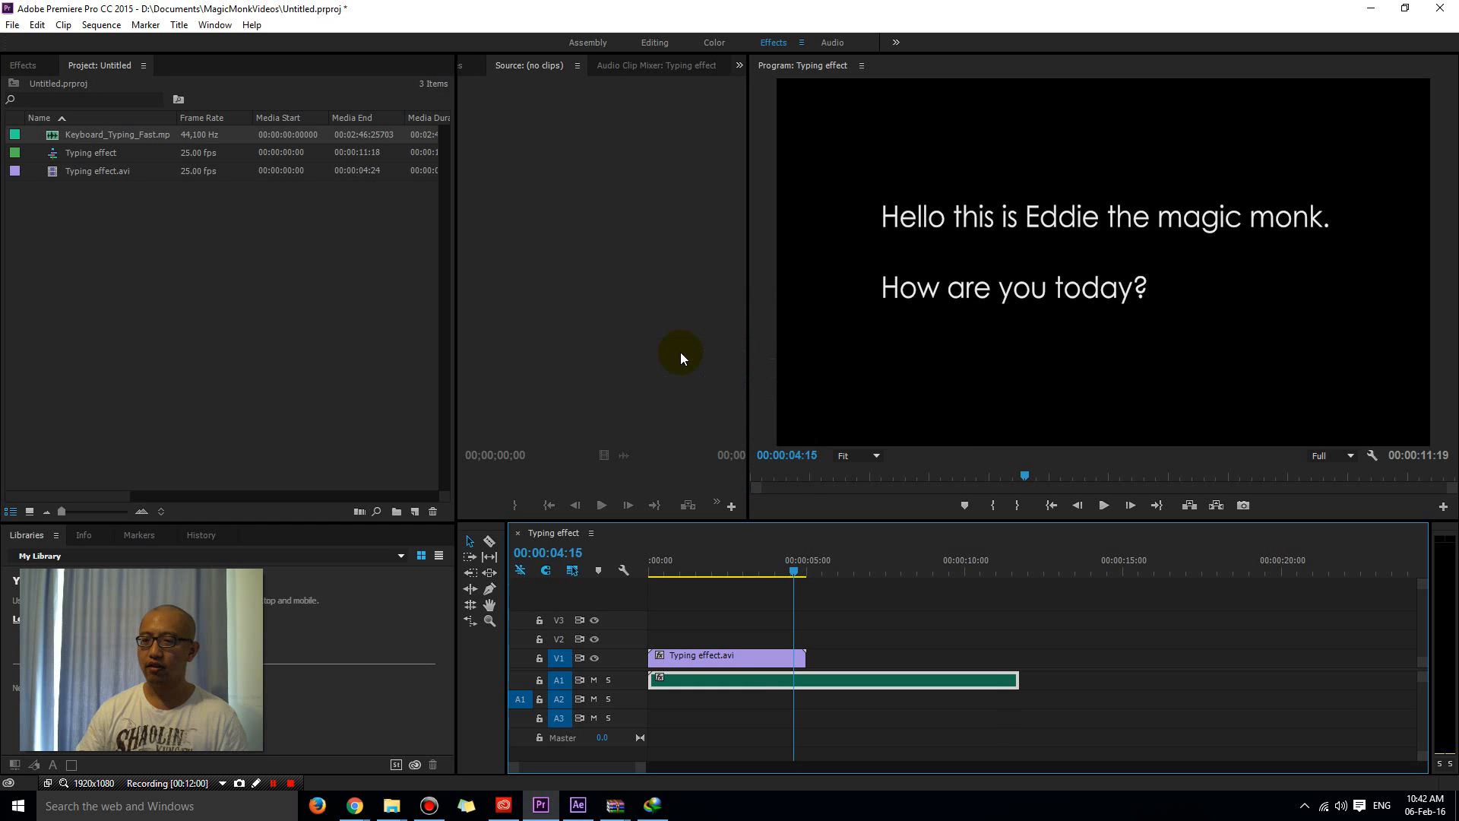
{"action": "left_click_drag", "start_coordinate": [1017, 678], "coordinate": [792, 676]}
- Play the sequence from the start to review the normal-speed typing sound with the text animation
{"action": "left_click", "coordinate": [795, 572]}
{"action": "left_click_drag", "start_coordinate": [796, 572], "coordinate": [597, 573]}
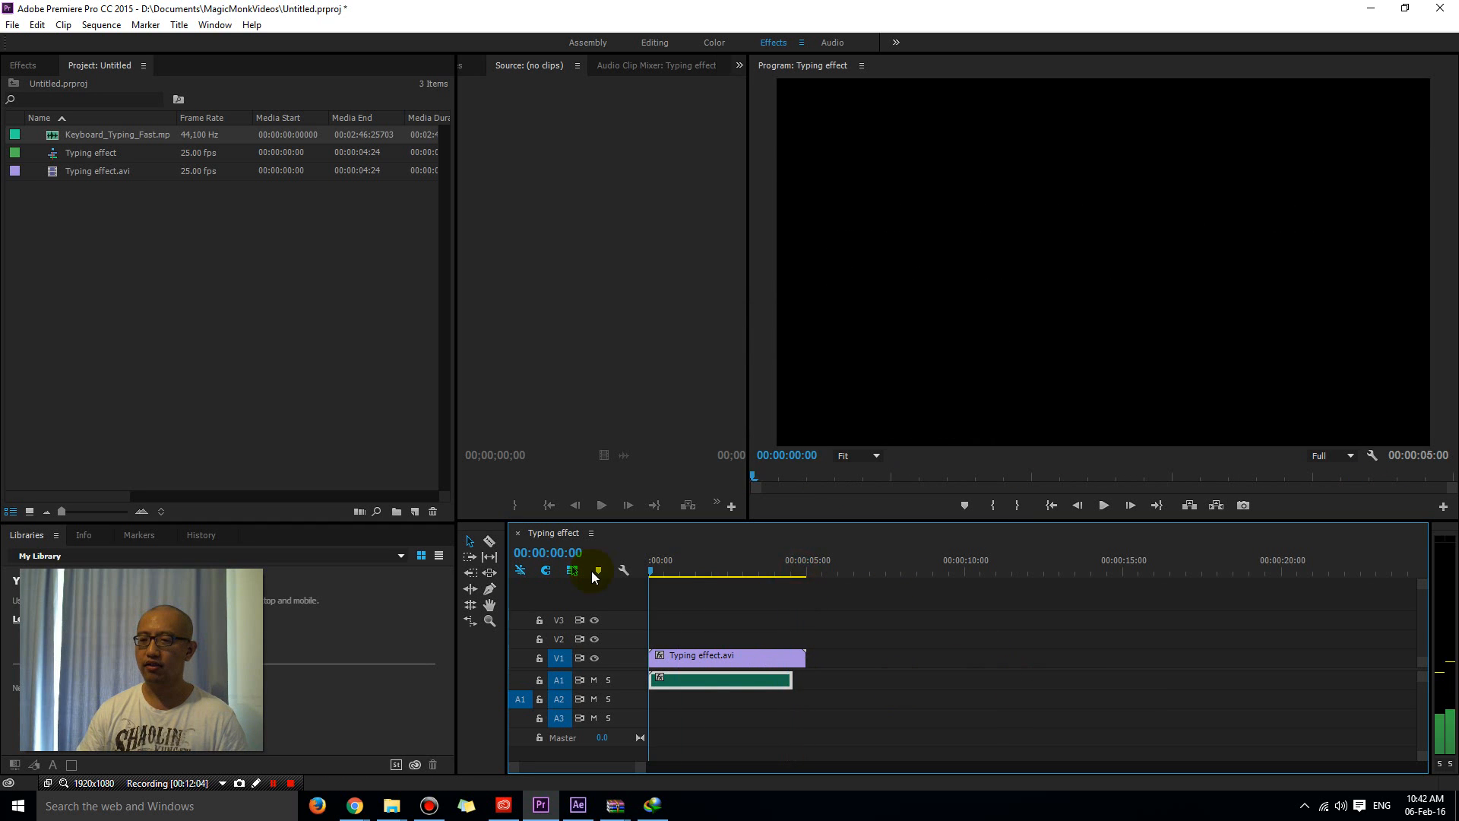
{"action": "left_click", "coordinate": [1114, 506]}
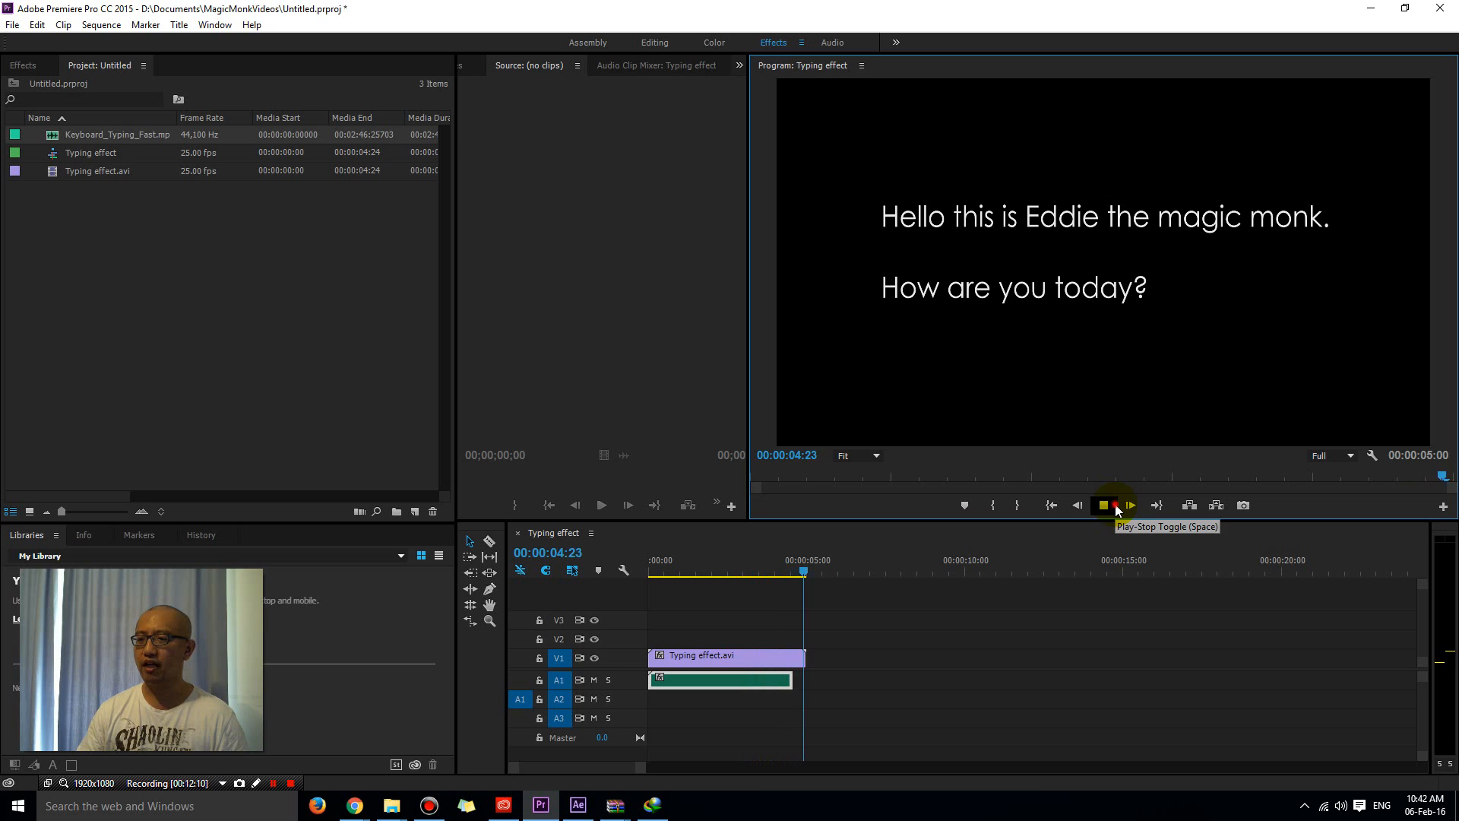
{"action": "left_click", "coordinate": [1116, 510]}
{"action": "left_click", "coordinate": [1116, 510]}
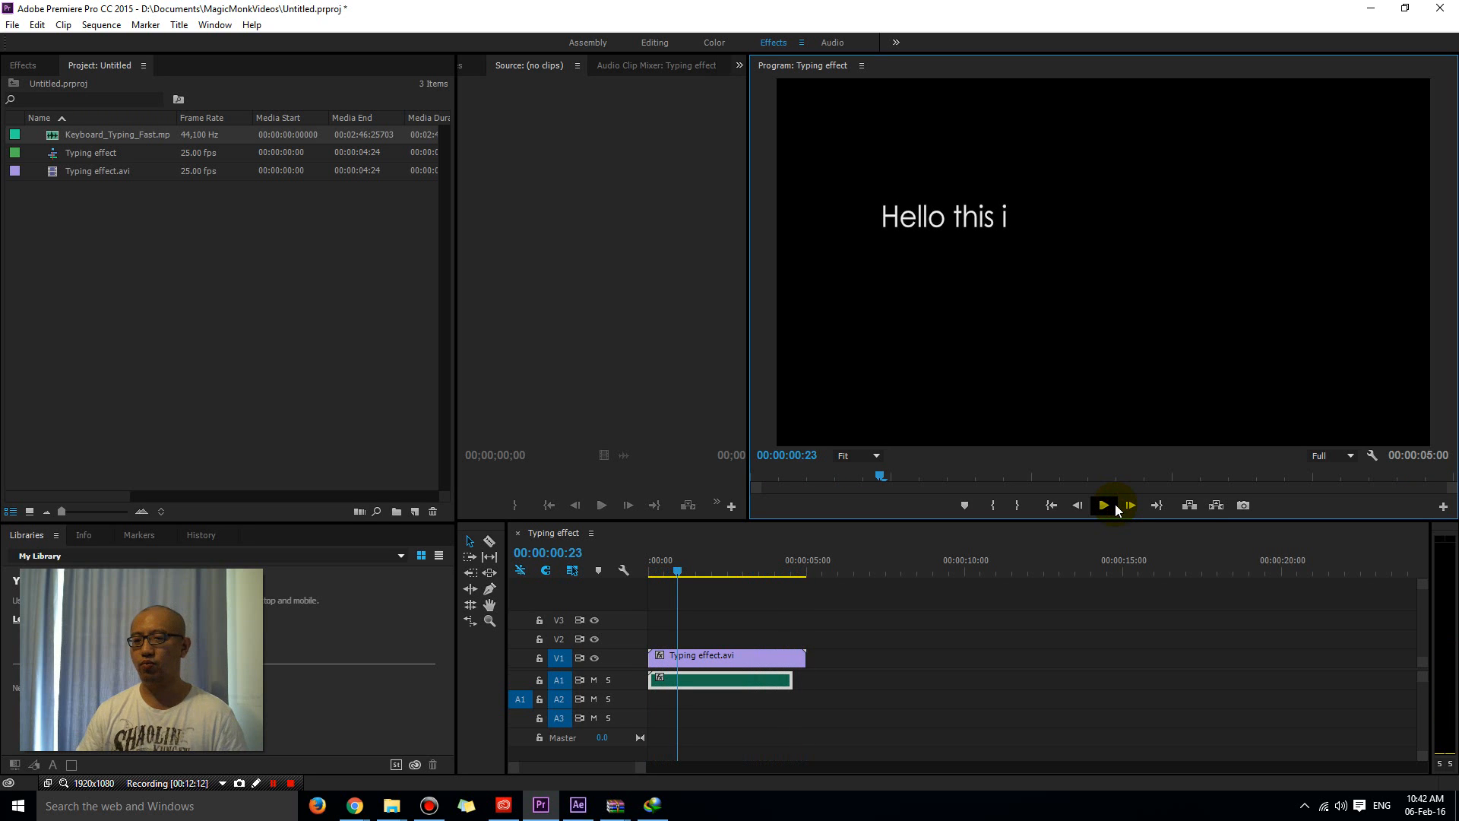